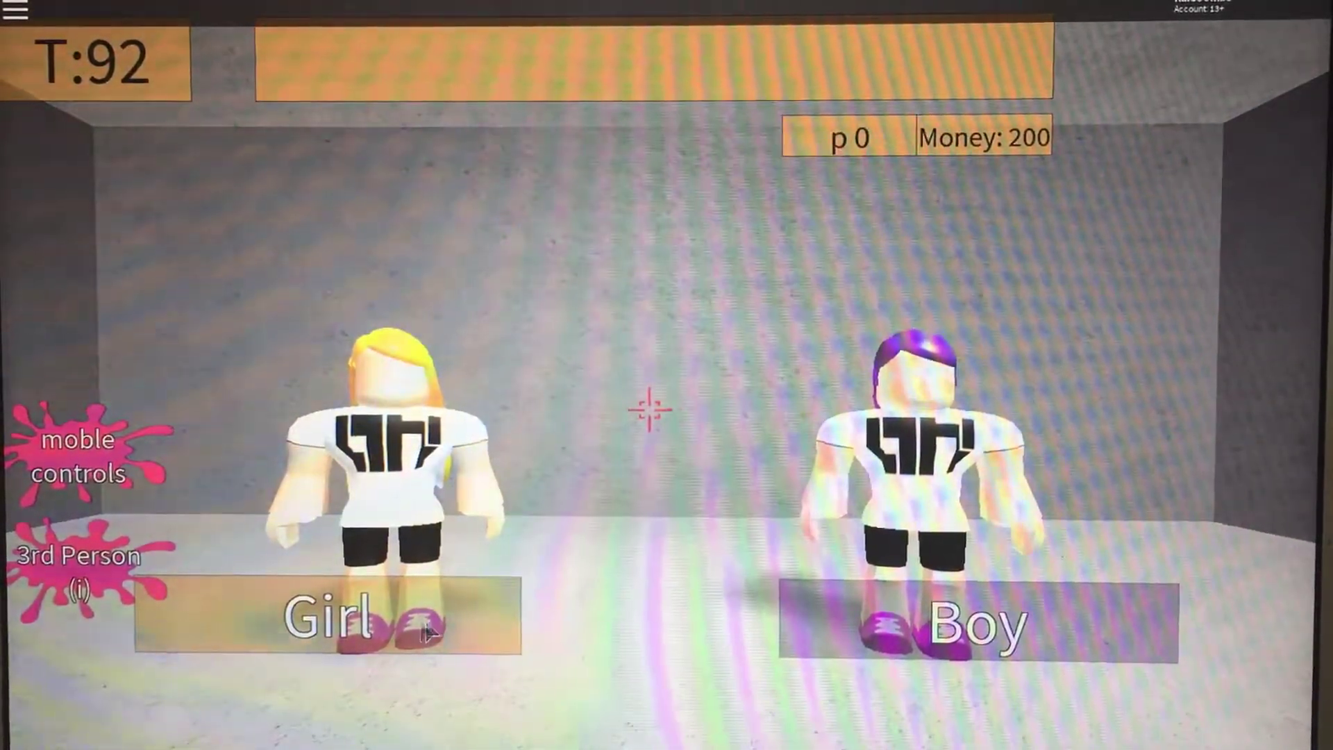
# Choose the girl avatar and walk off the spawn pad into the arena corridors
pyautogui.click(362, 622)
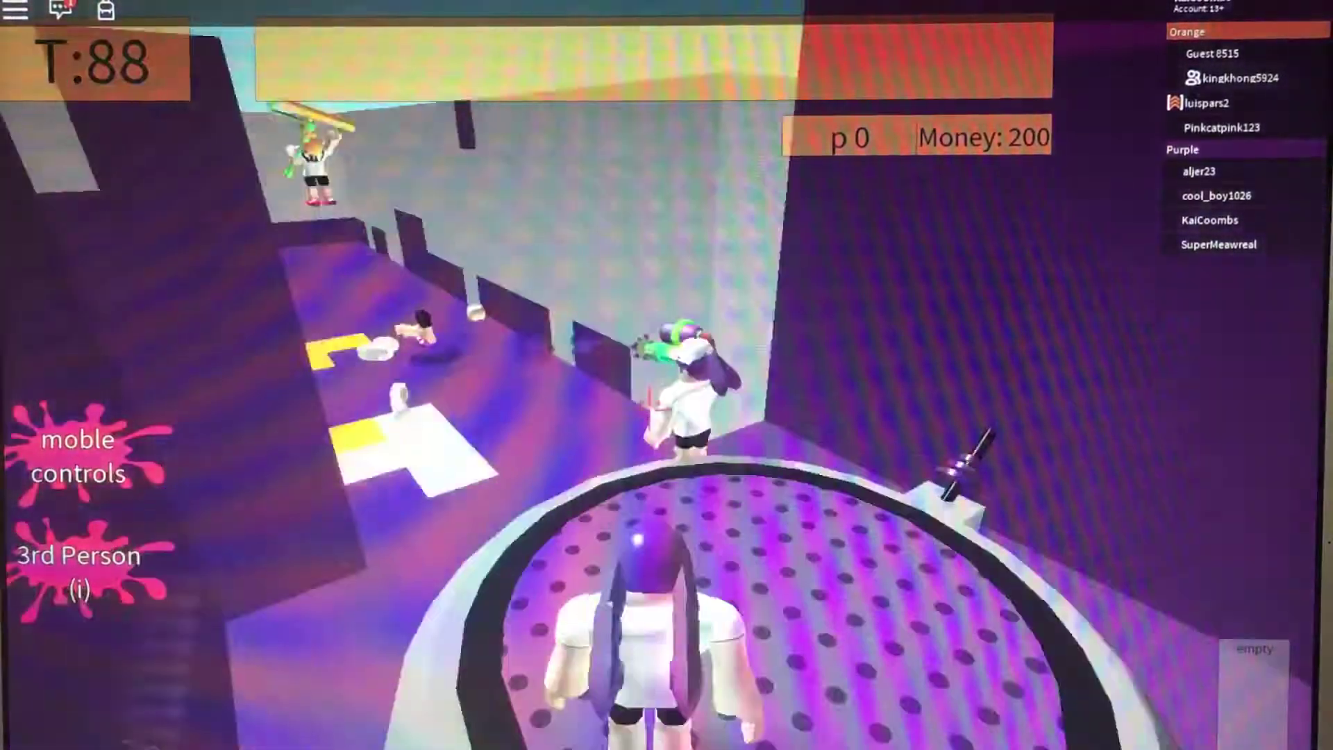
pyautogui.press('w')
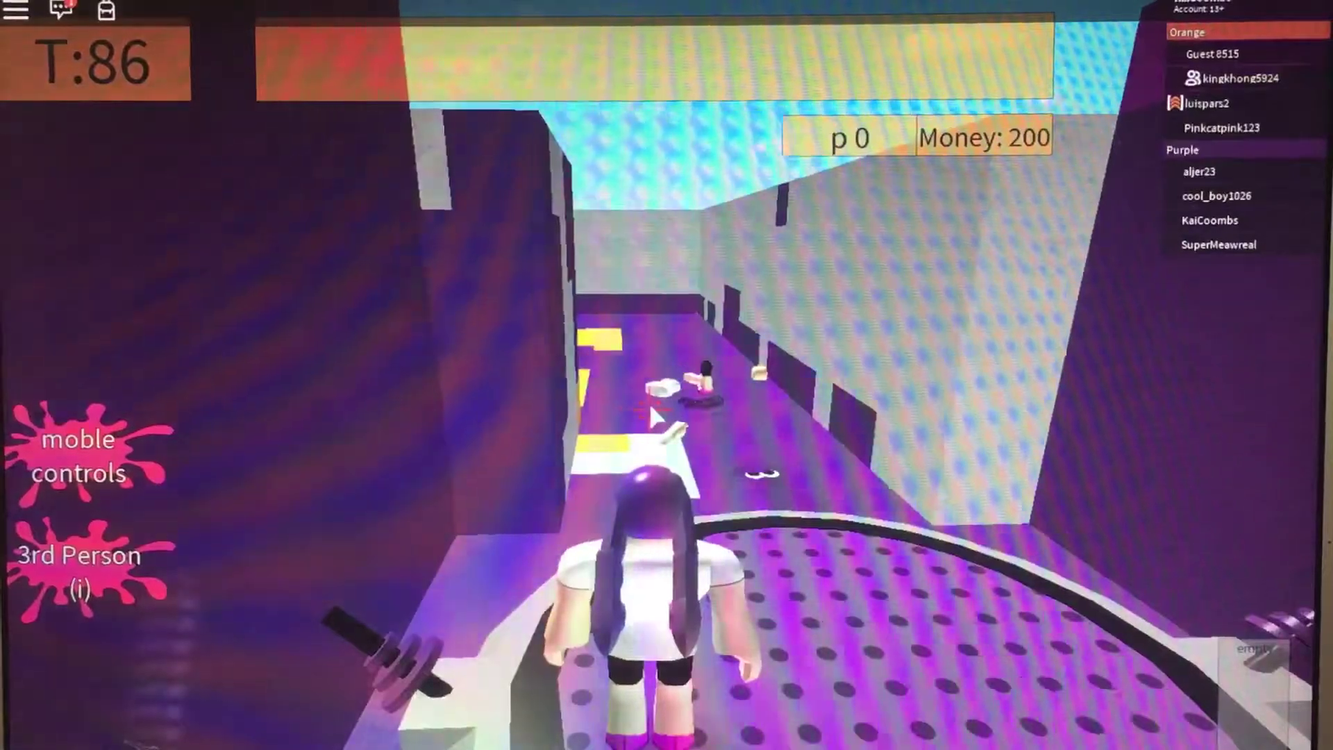
pyautogui.press('w')
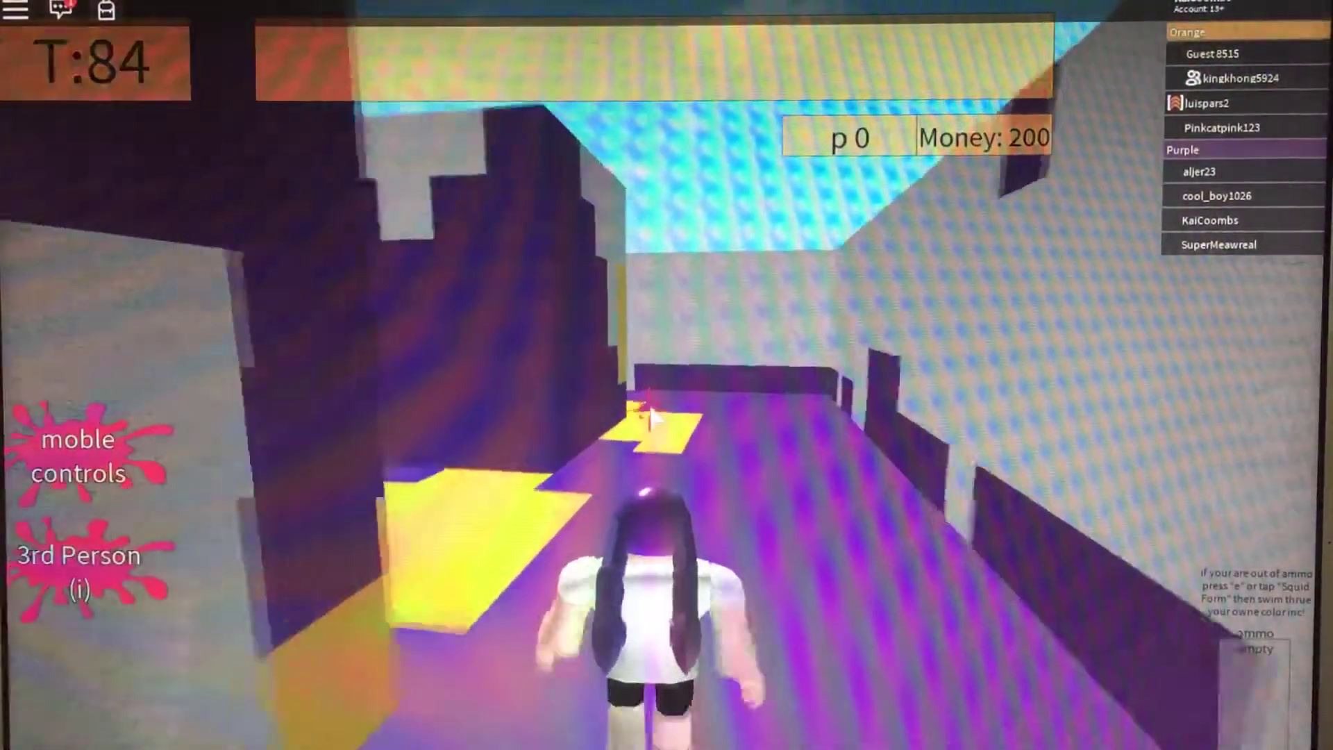
pyautogui.press('w')
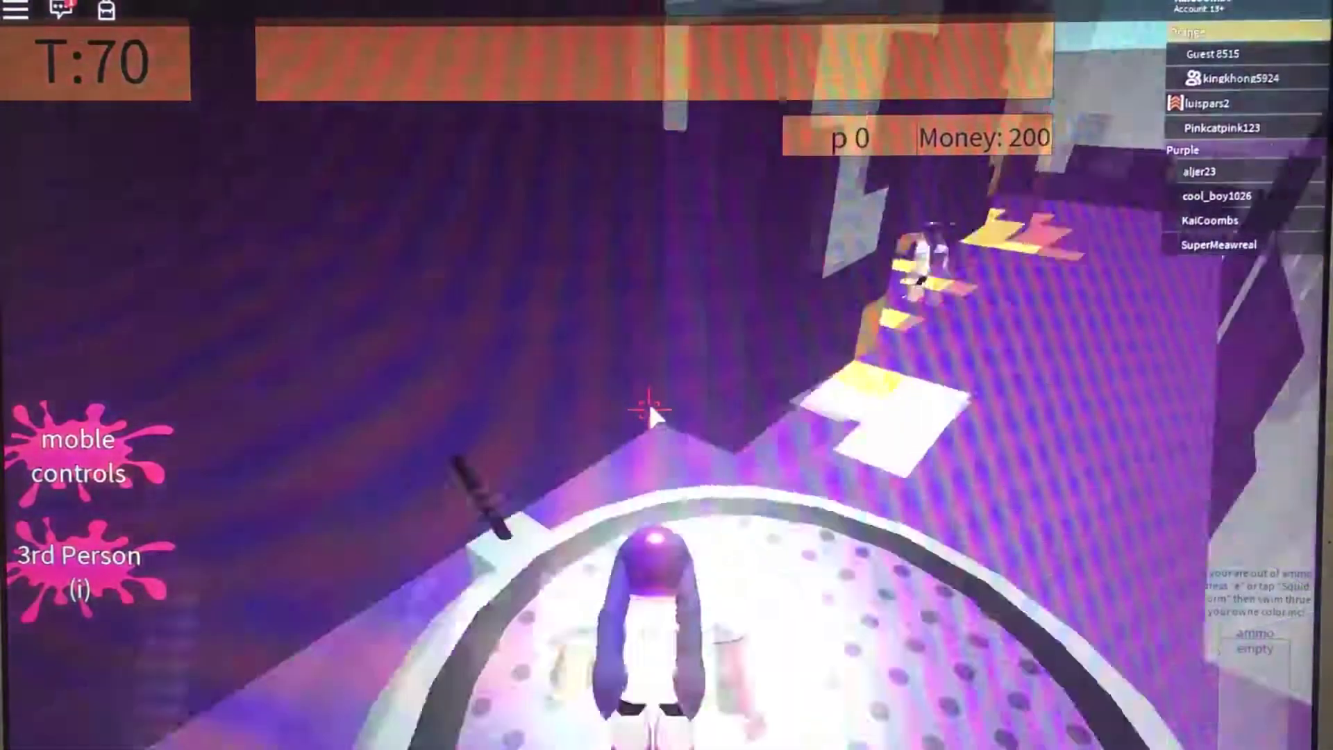
# Advance down the corridor spraying ink on the floor and swim forward as a squid
pyautogui.press('w')
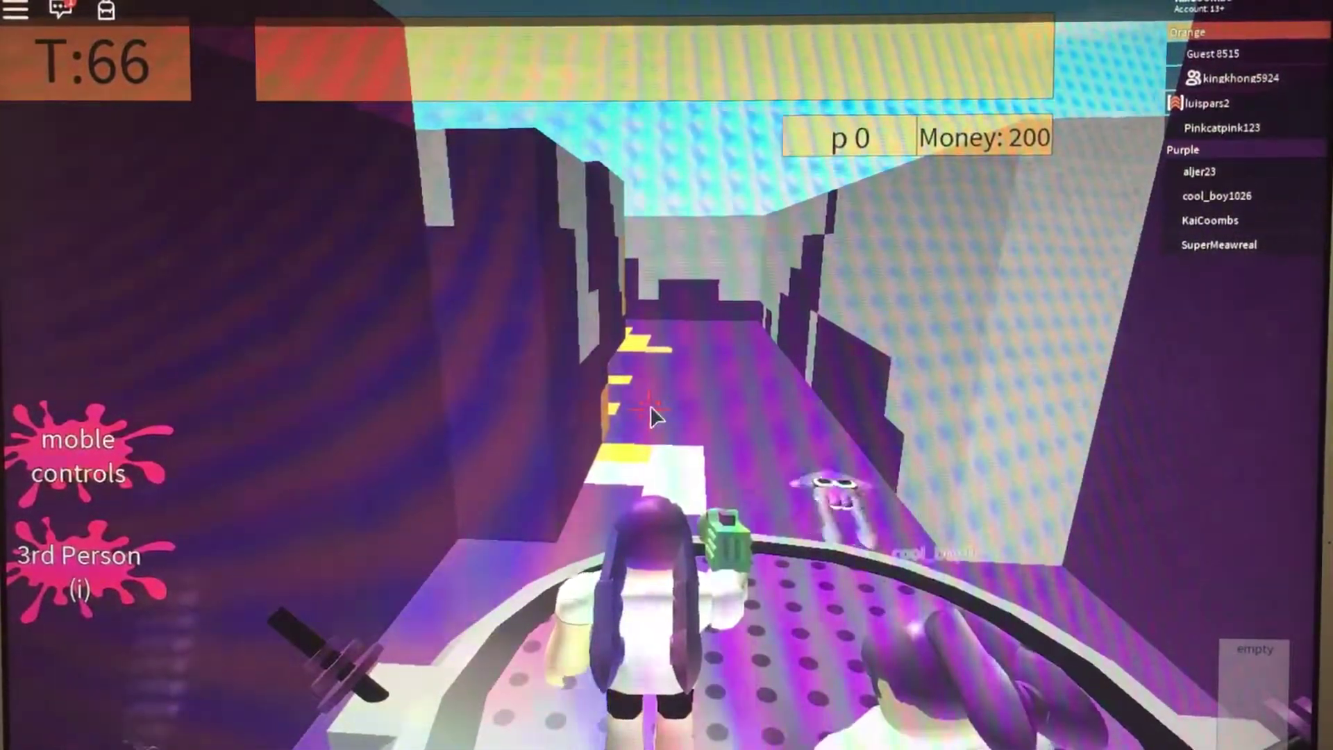
pyautogui.press('w')
pyautogui.click(650, 418)
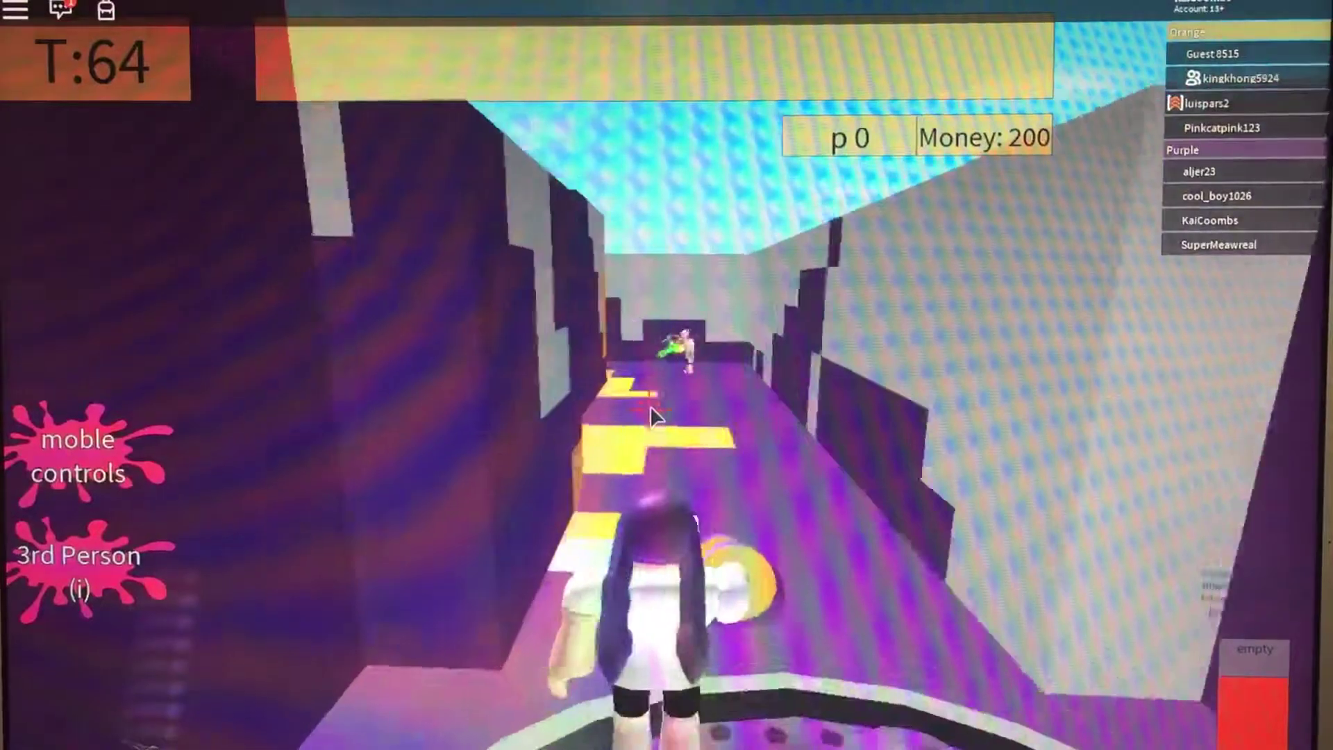
pyautogui.press('w')
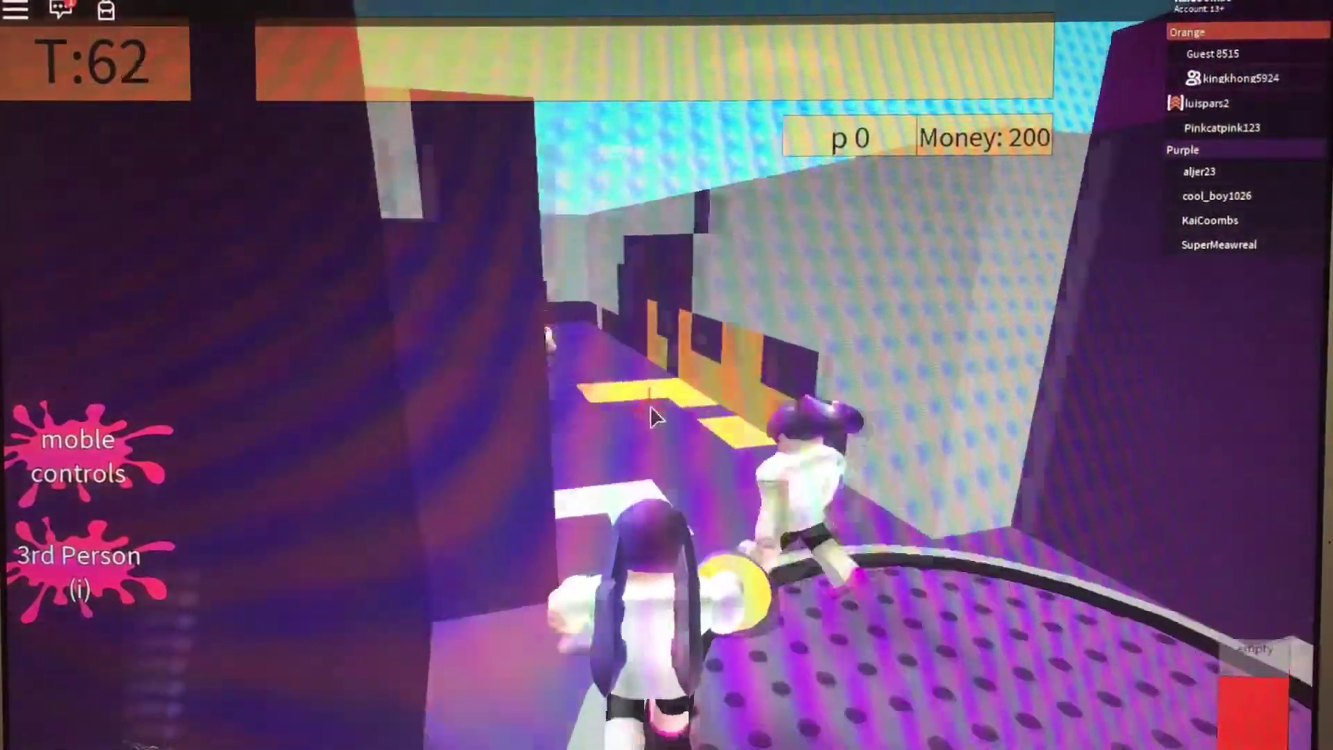
pyautogui.press('w')
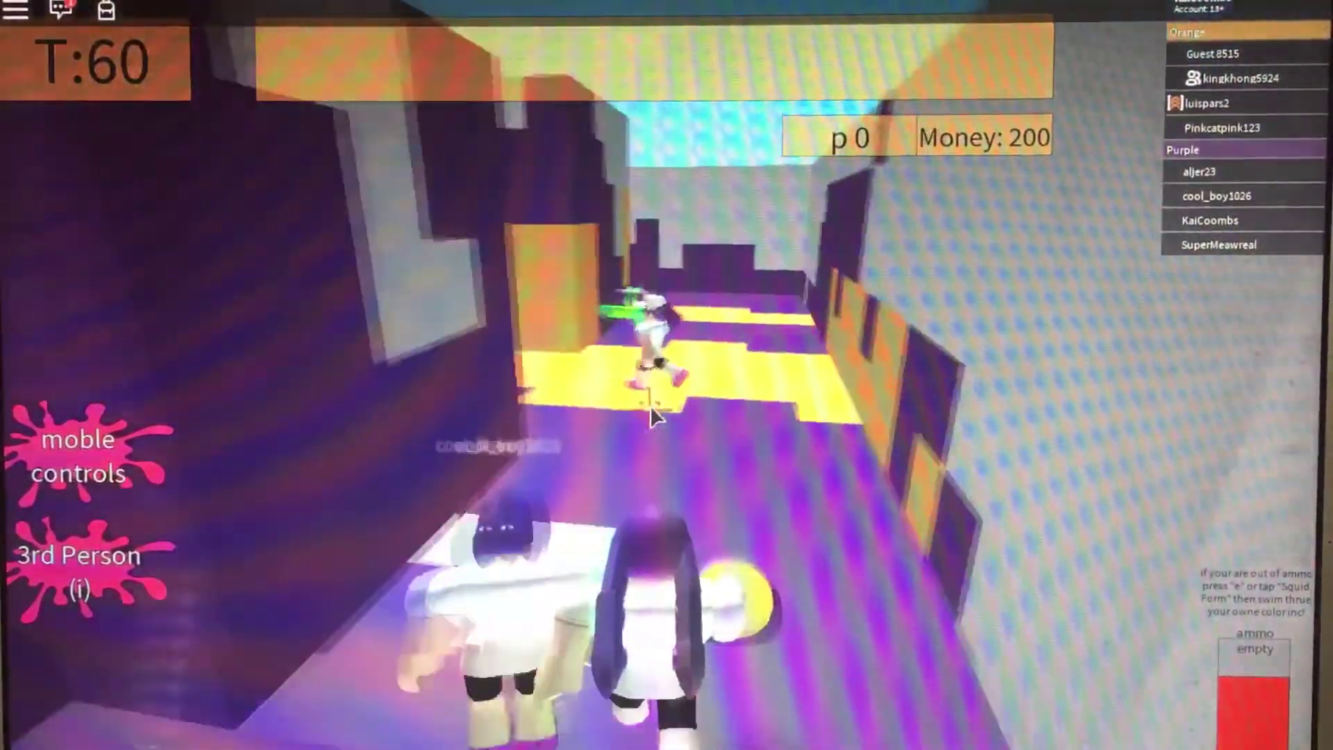
pyautogui.press('w')
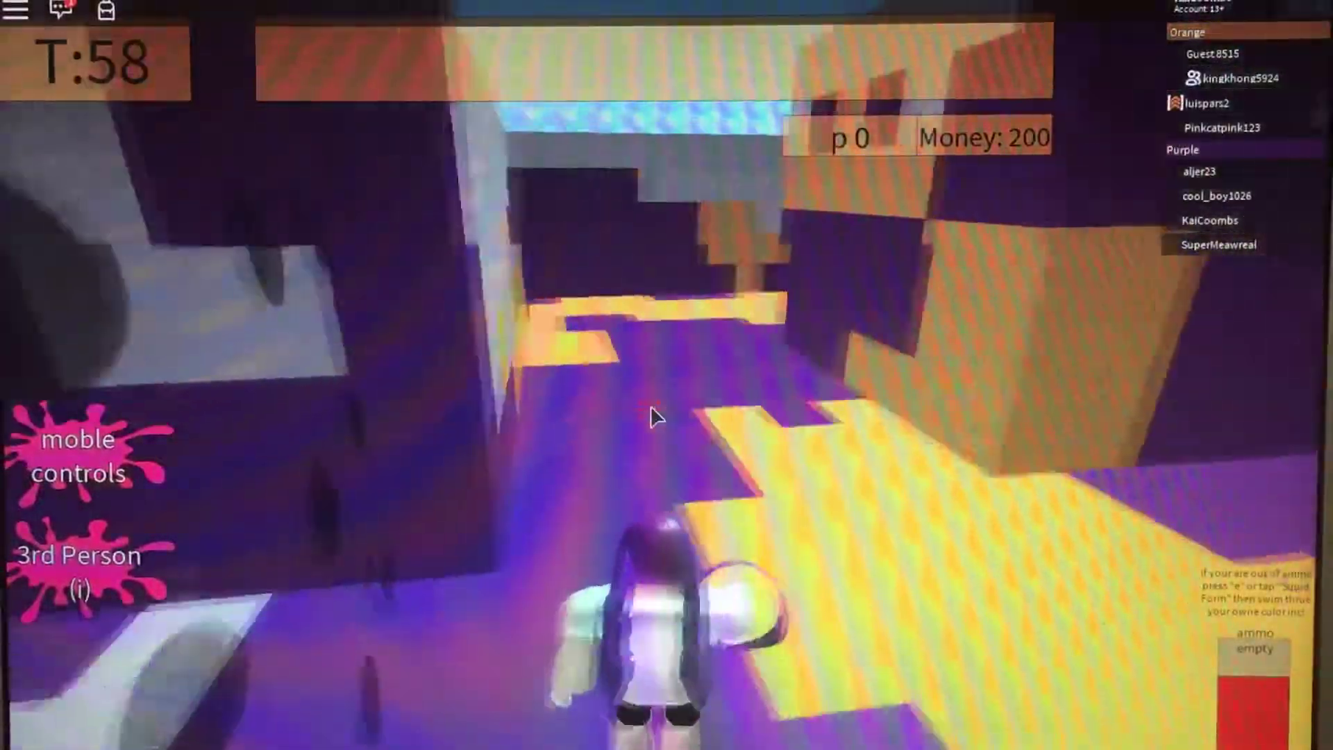
pyautogui.press('e')
# Run further through the corridor in human form, covering the floor in purple ink toward 17 points
pyautogui.press('w')
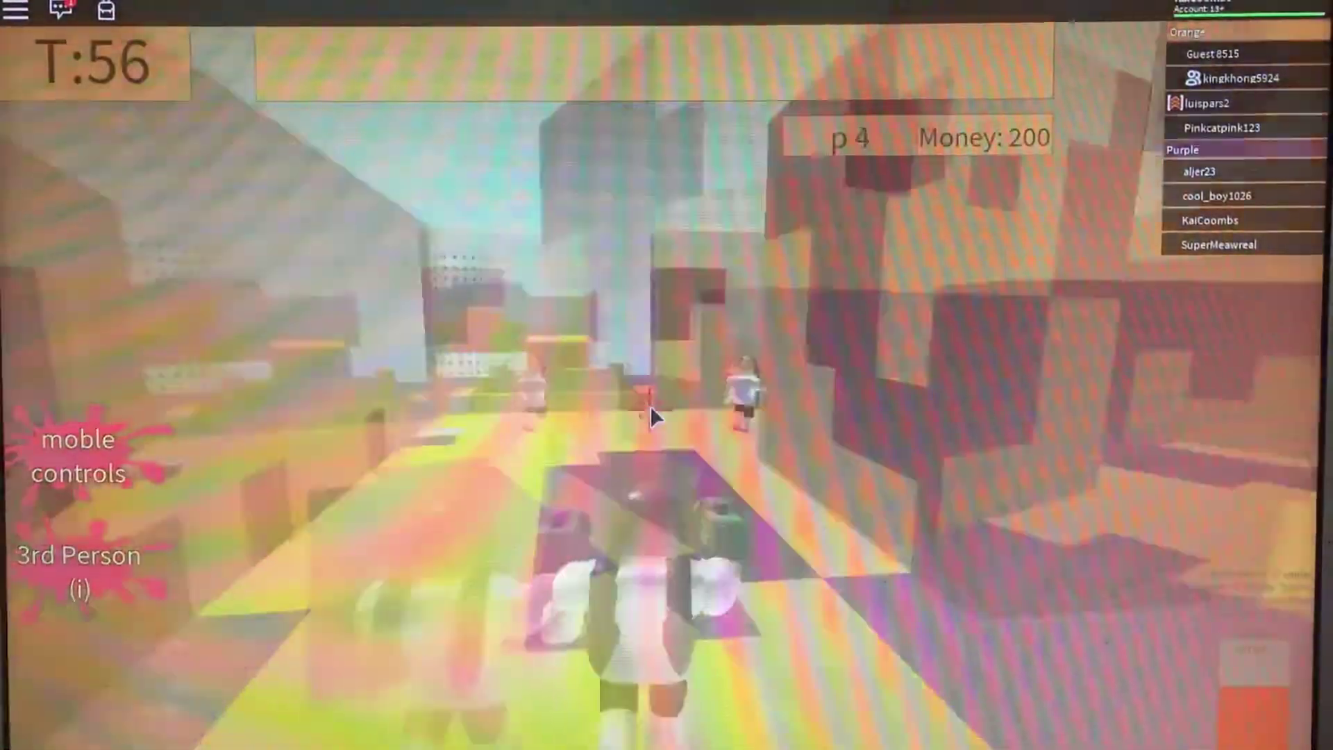
pyautogui.press('w')
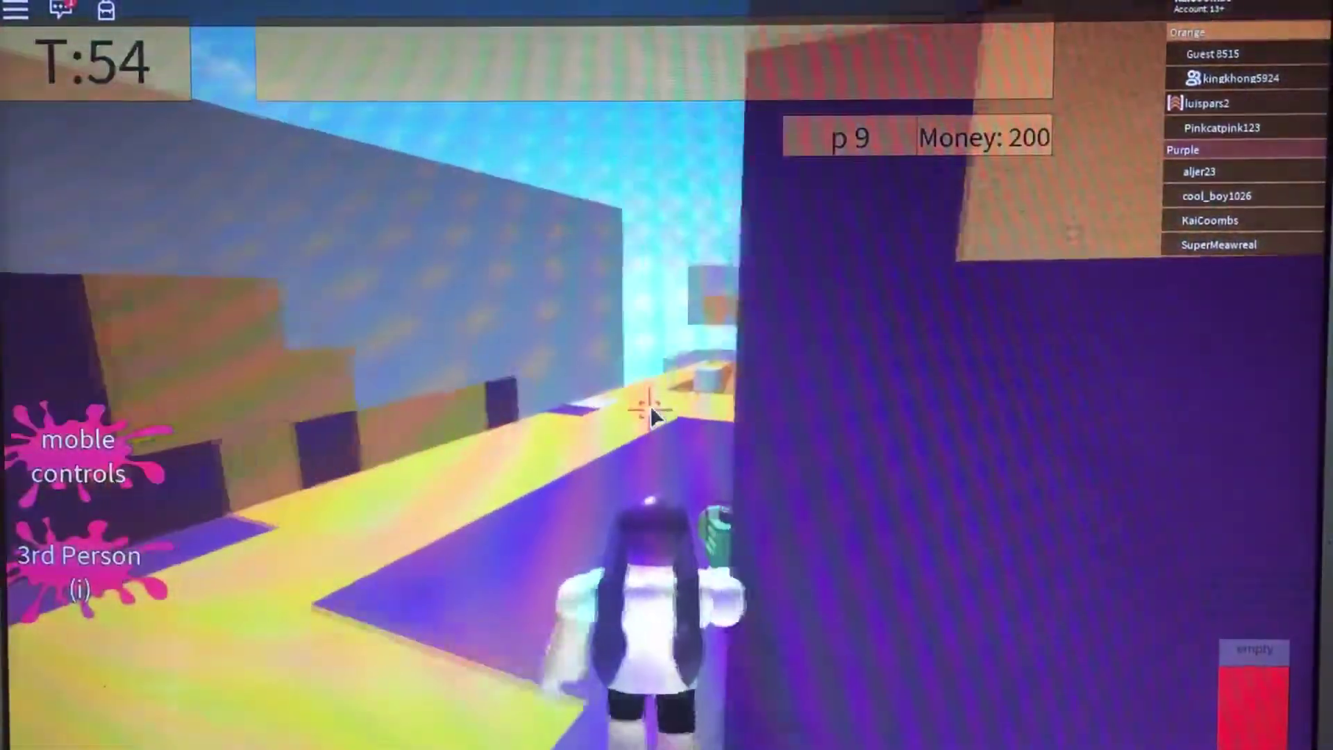
pyautogui.press('w')
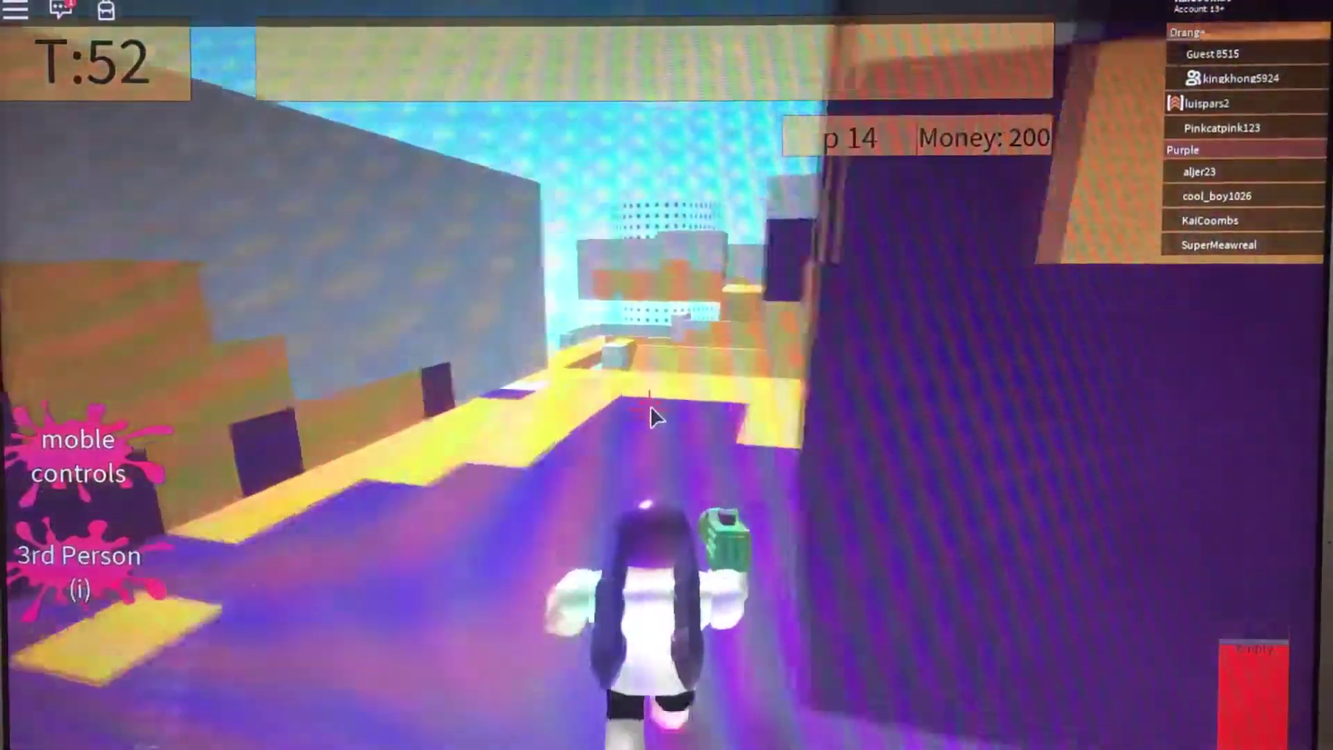
pyautogui.press('w')
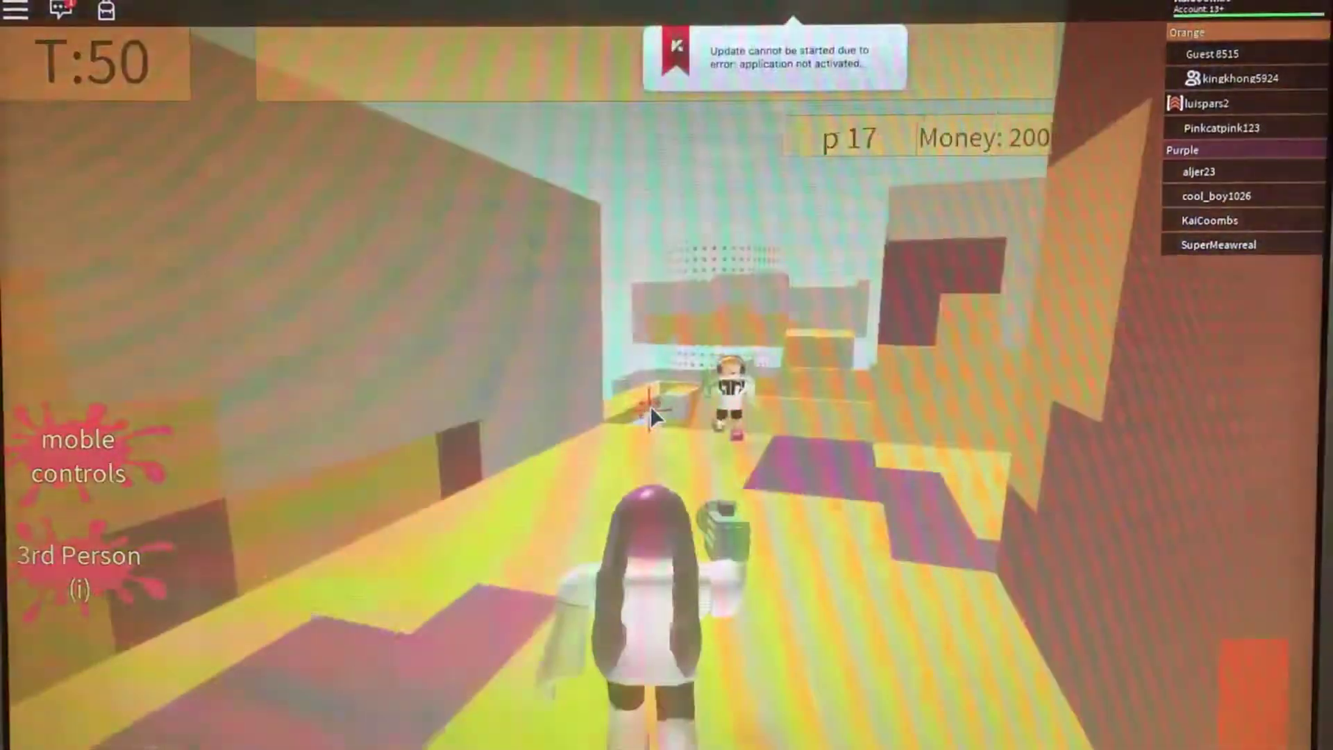
pyautogui.press('w')
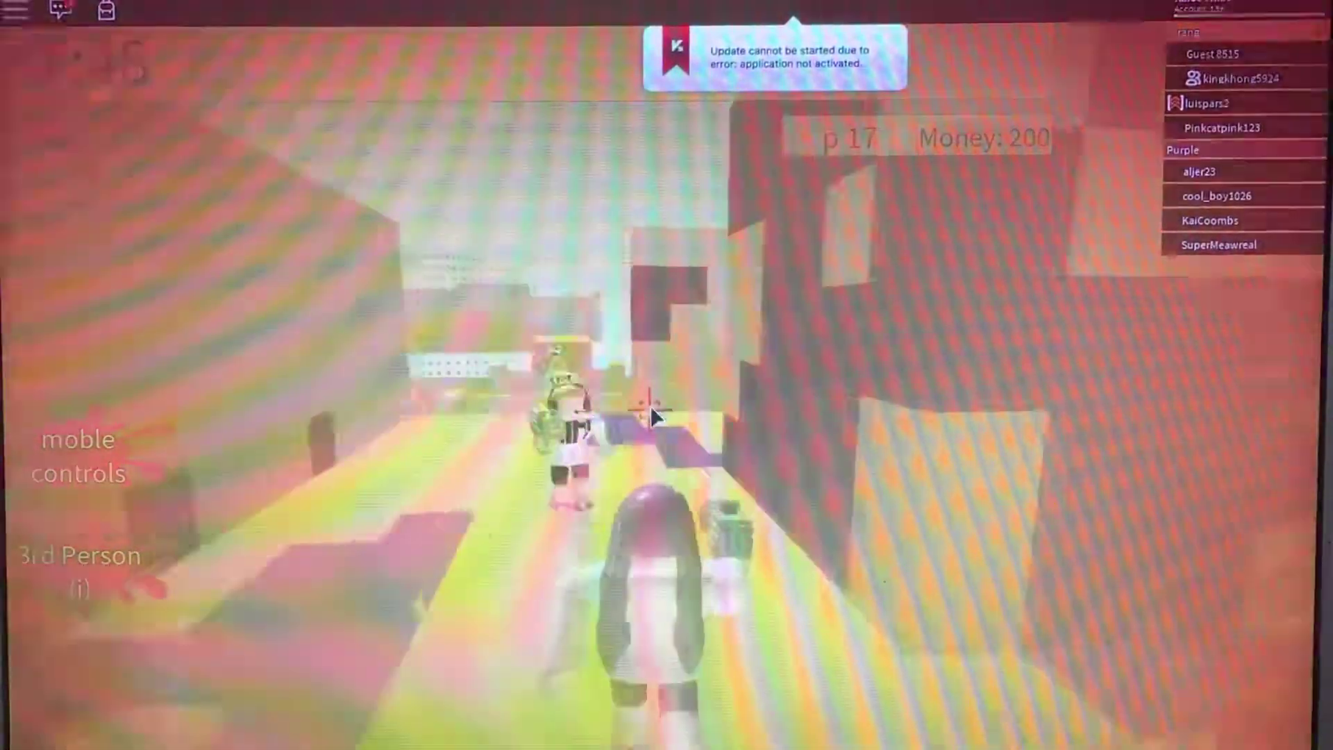
pyautogui.press('w')
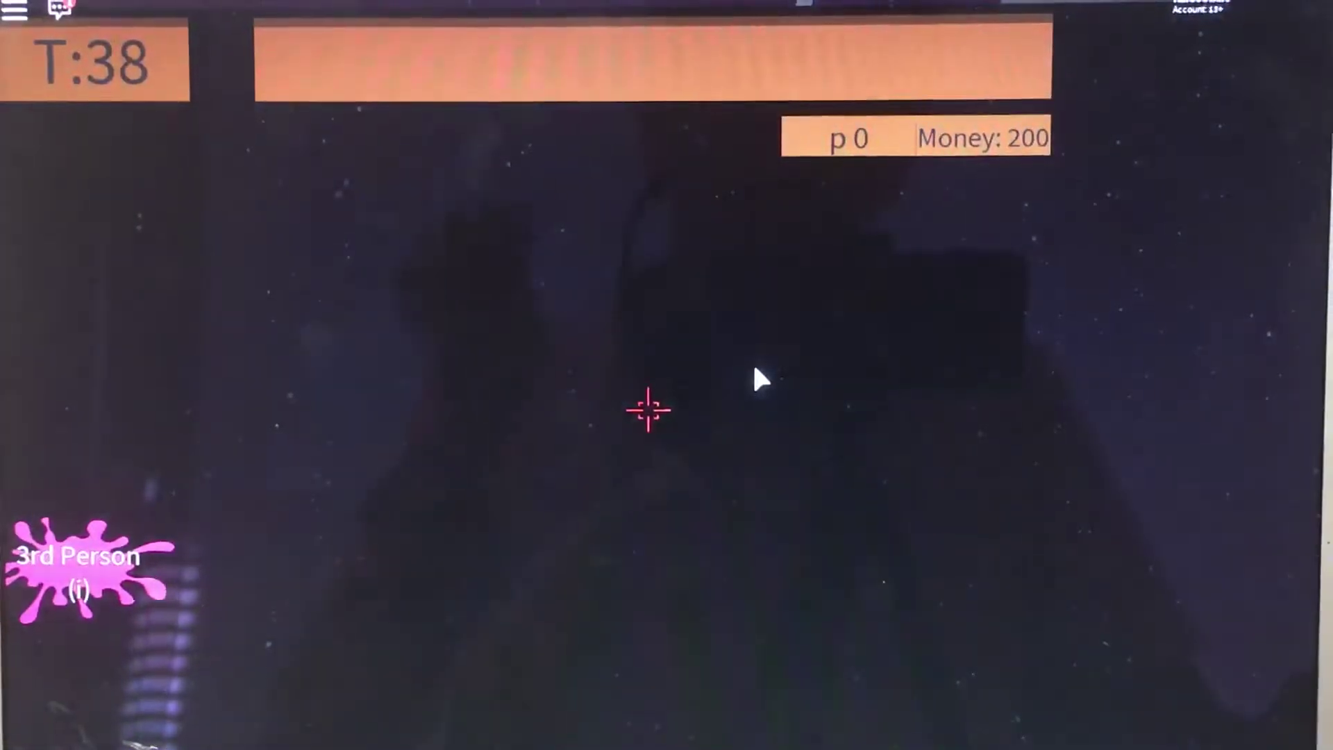
# Respawn and run down the corridors into the yellow corridor, toggling the third-person view
pyautogui.press('w')
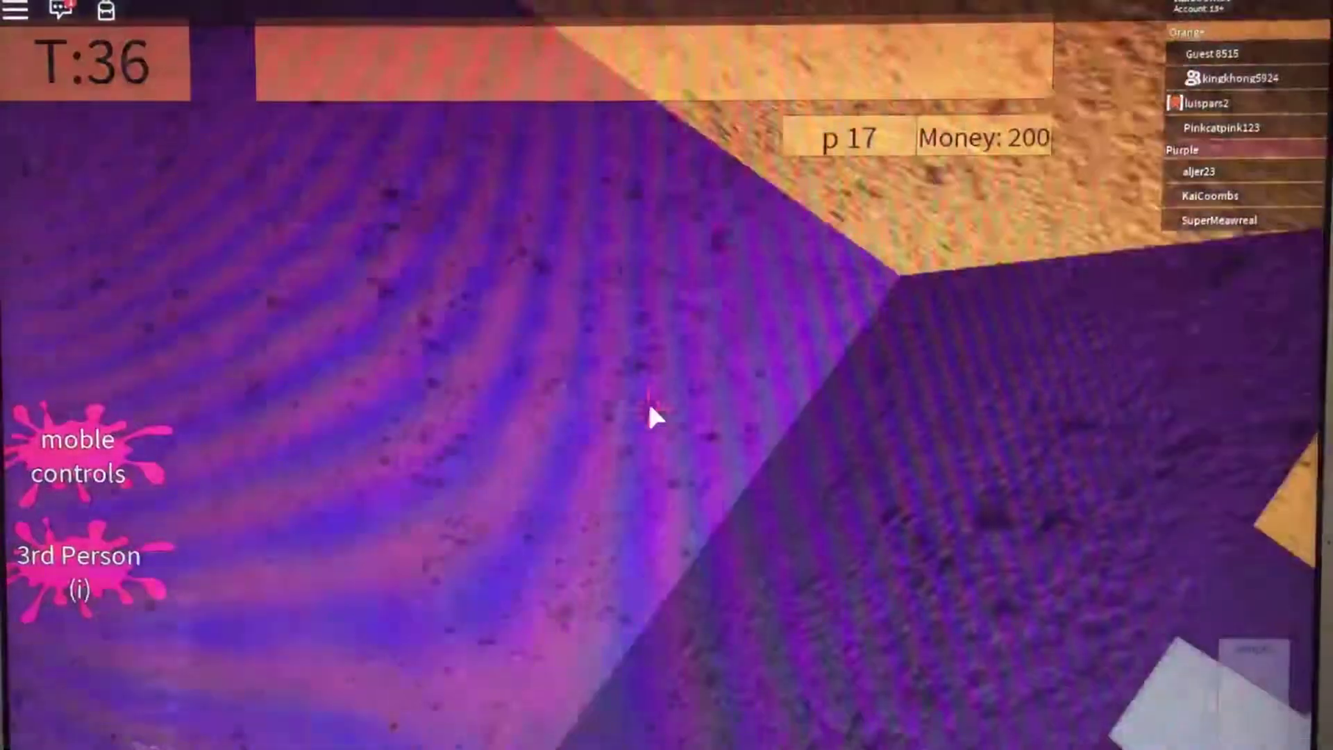
pyautogui.press('i')
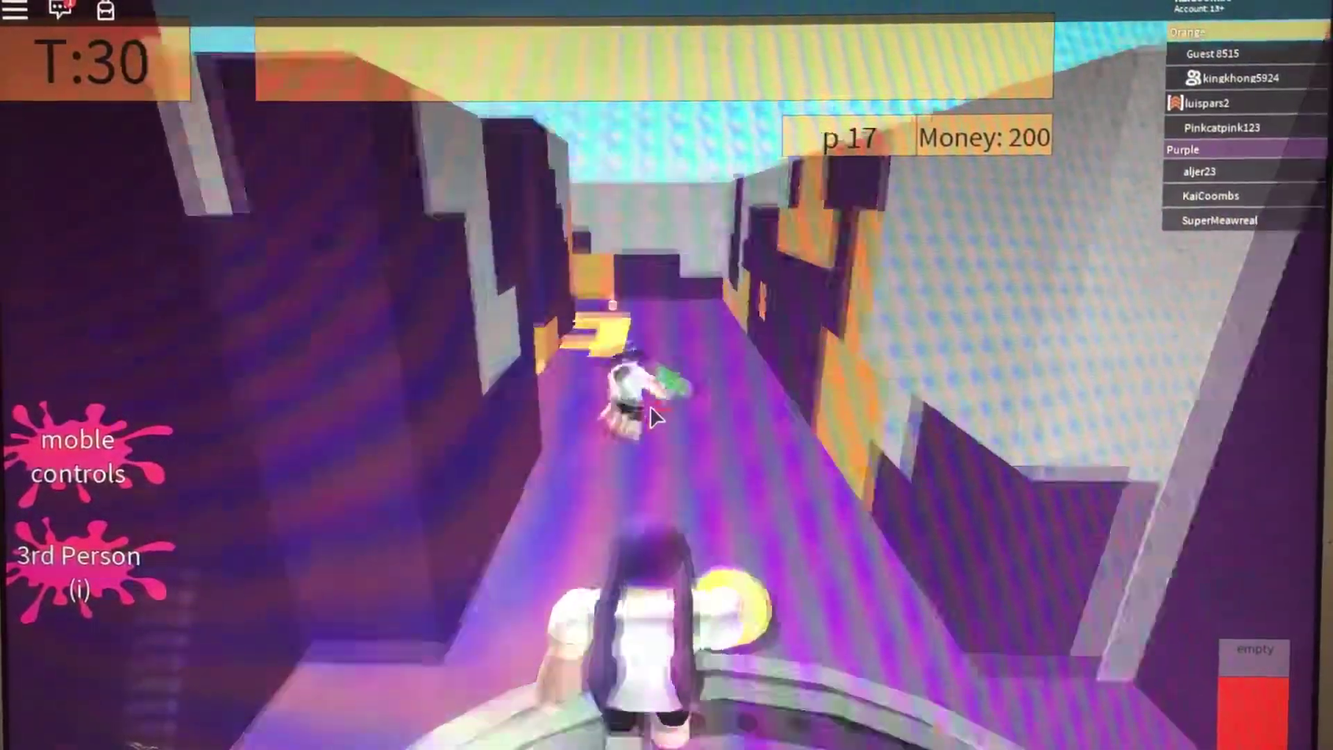
pyautogui.press('w')
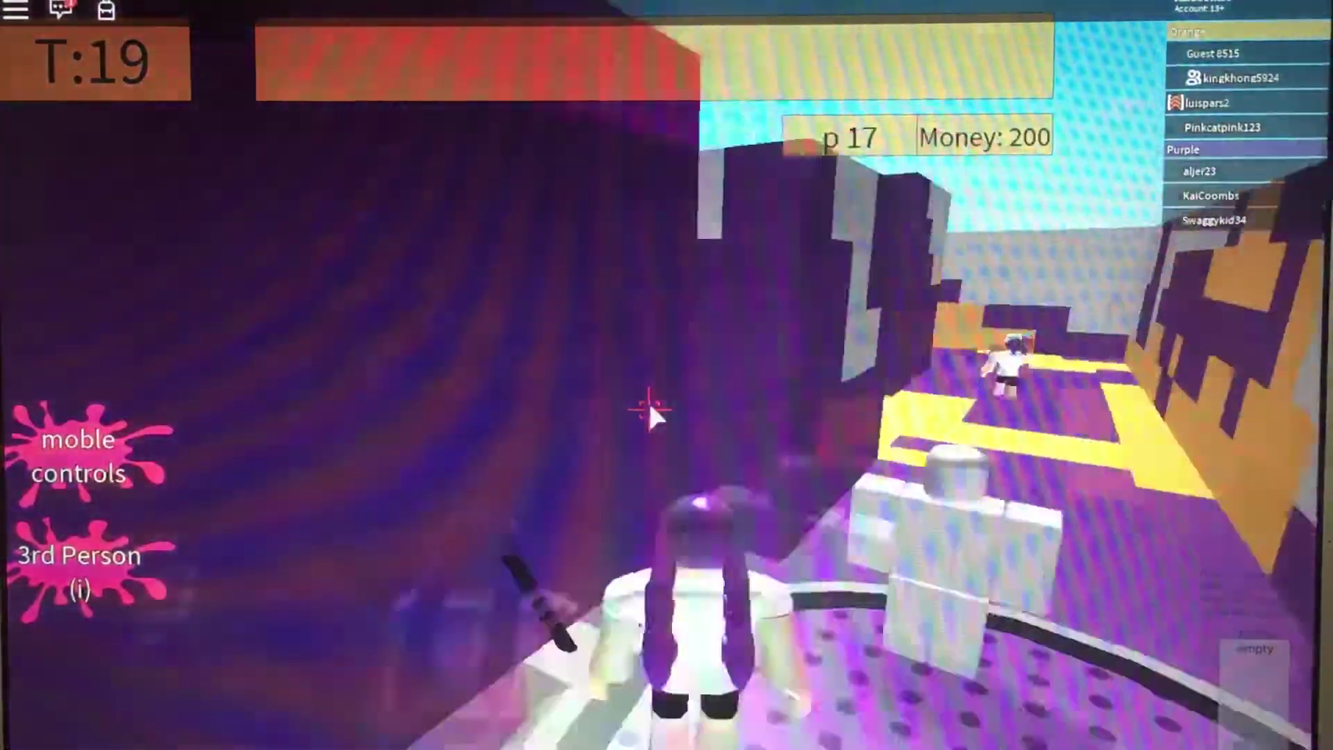
pyautogui.press('w')
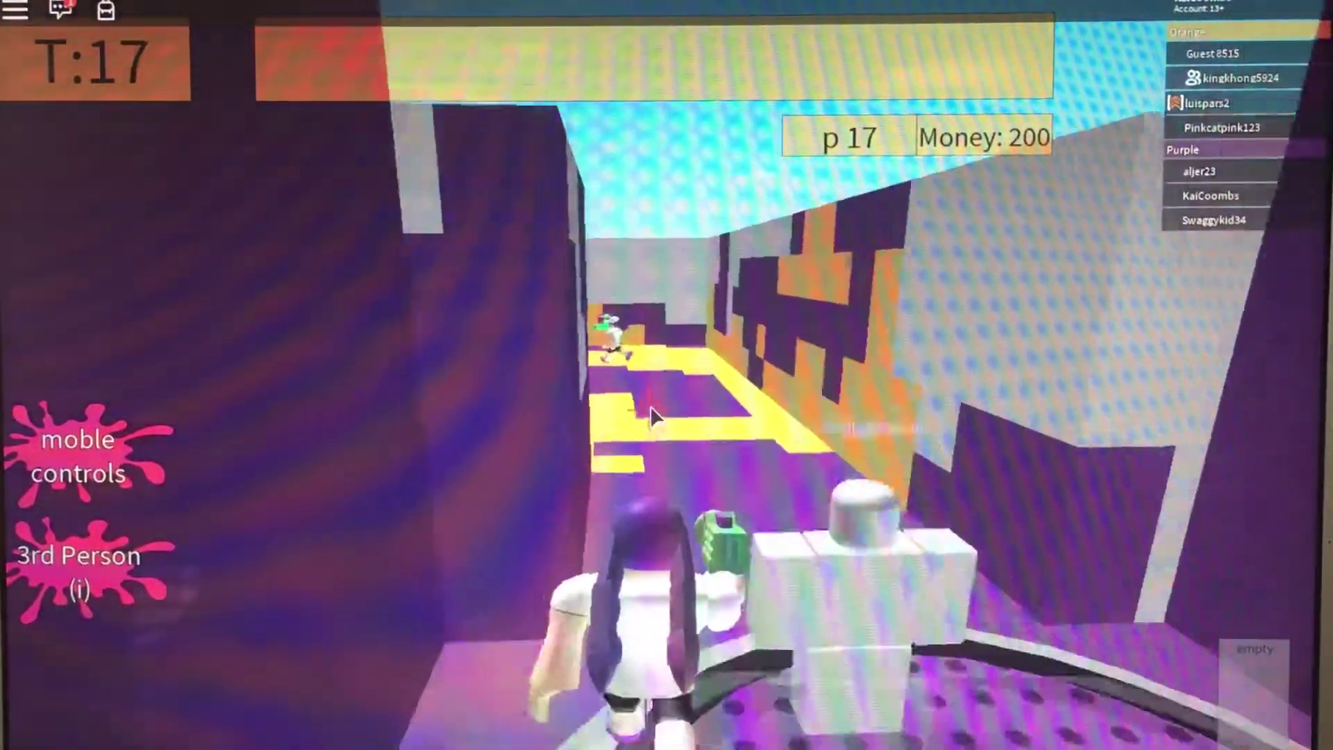
pyautogui.press('w')
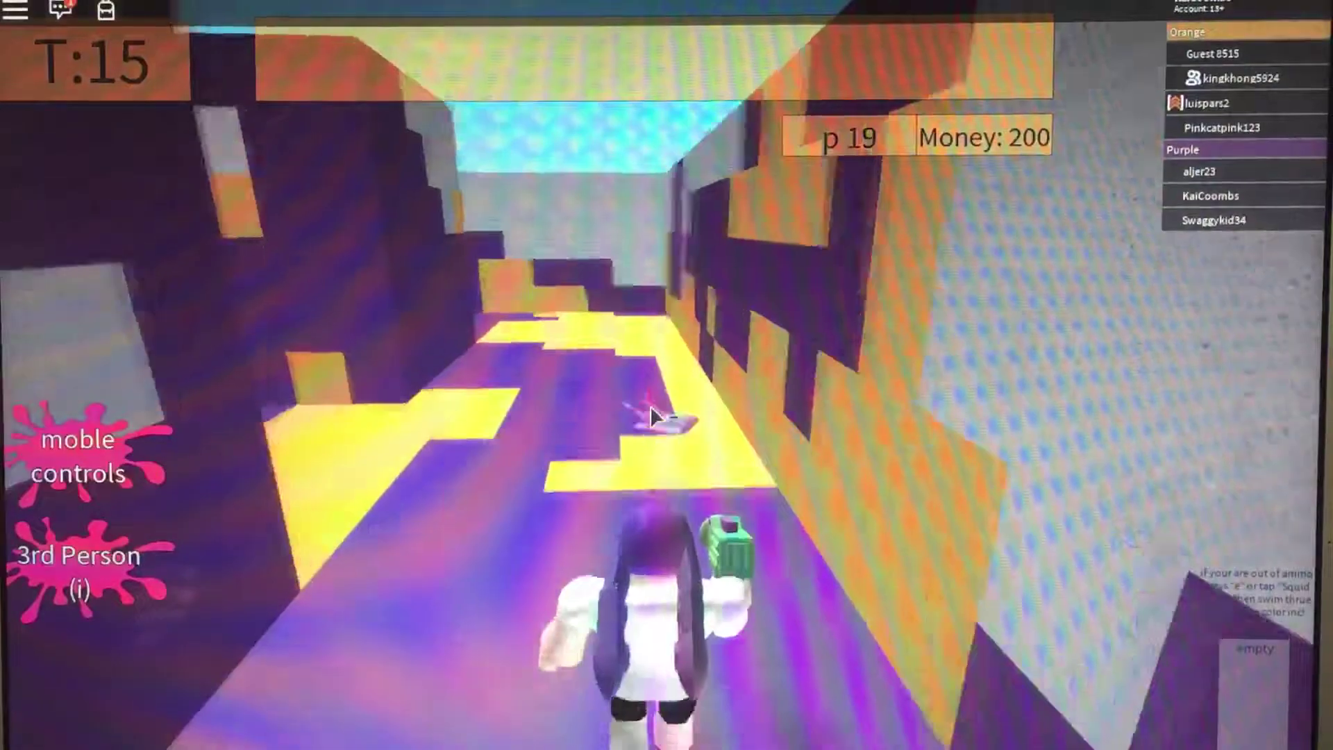
pyautogui.press('i')
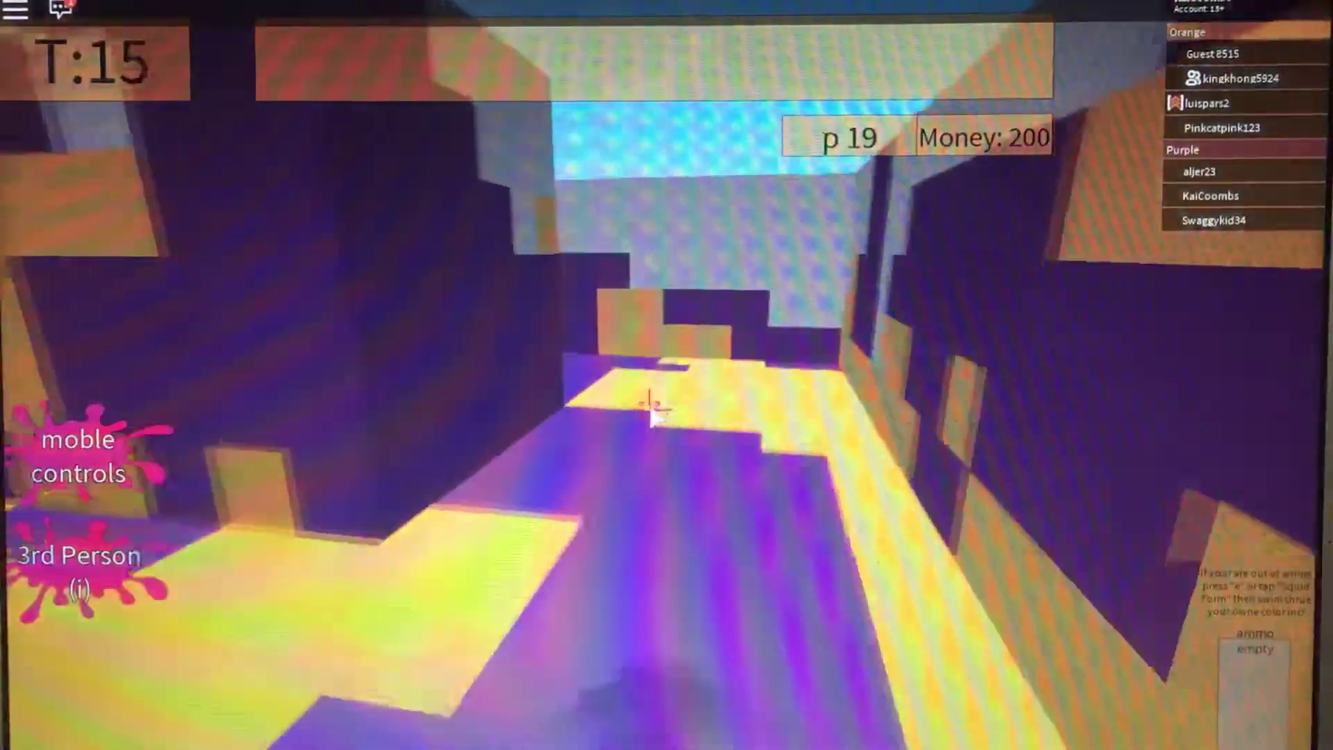
pyautogui.press('i')
# Turn into the yellow corridor switching squid and human forms and keep inking until the round ends
pyautogui.press('w')
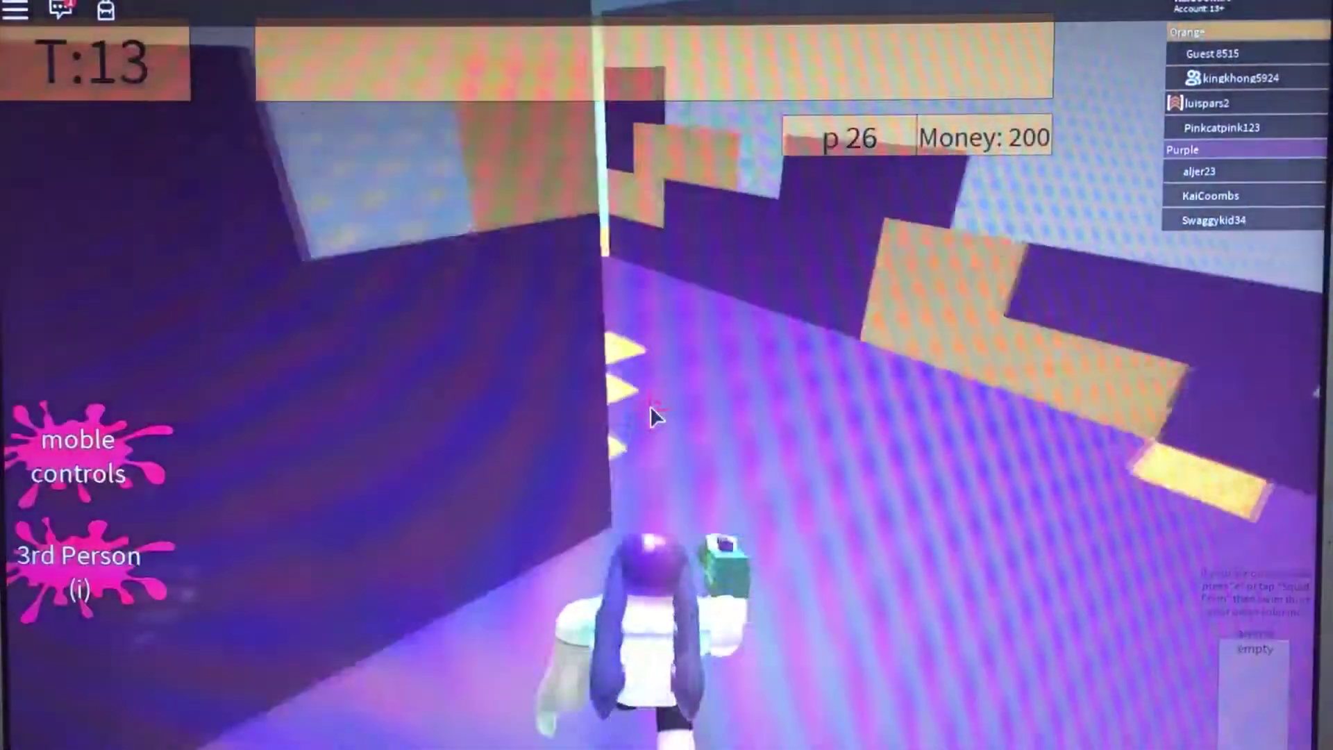
pyautogui.press('e')
pyautogui.press('e')
pyautogui.press('w')
pyautogui.press('e')
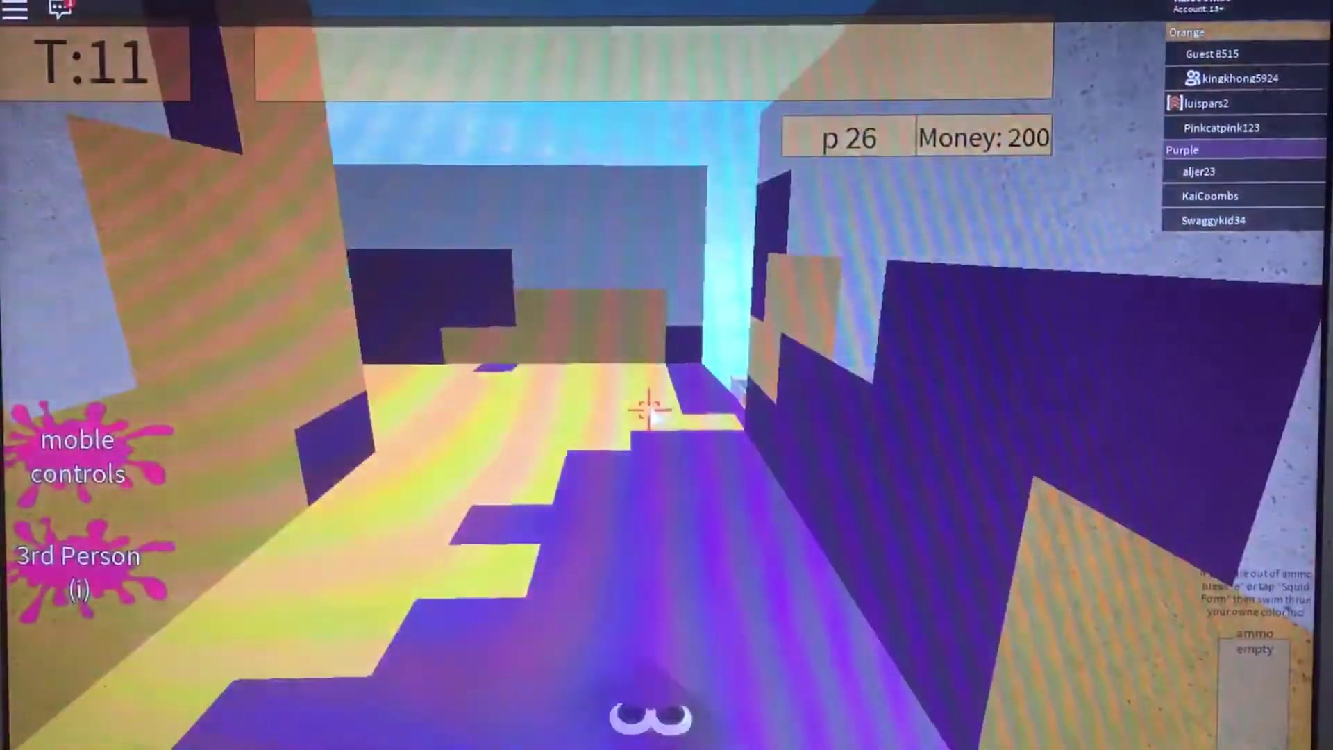
pyautogui.press('w')
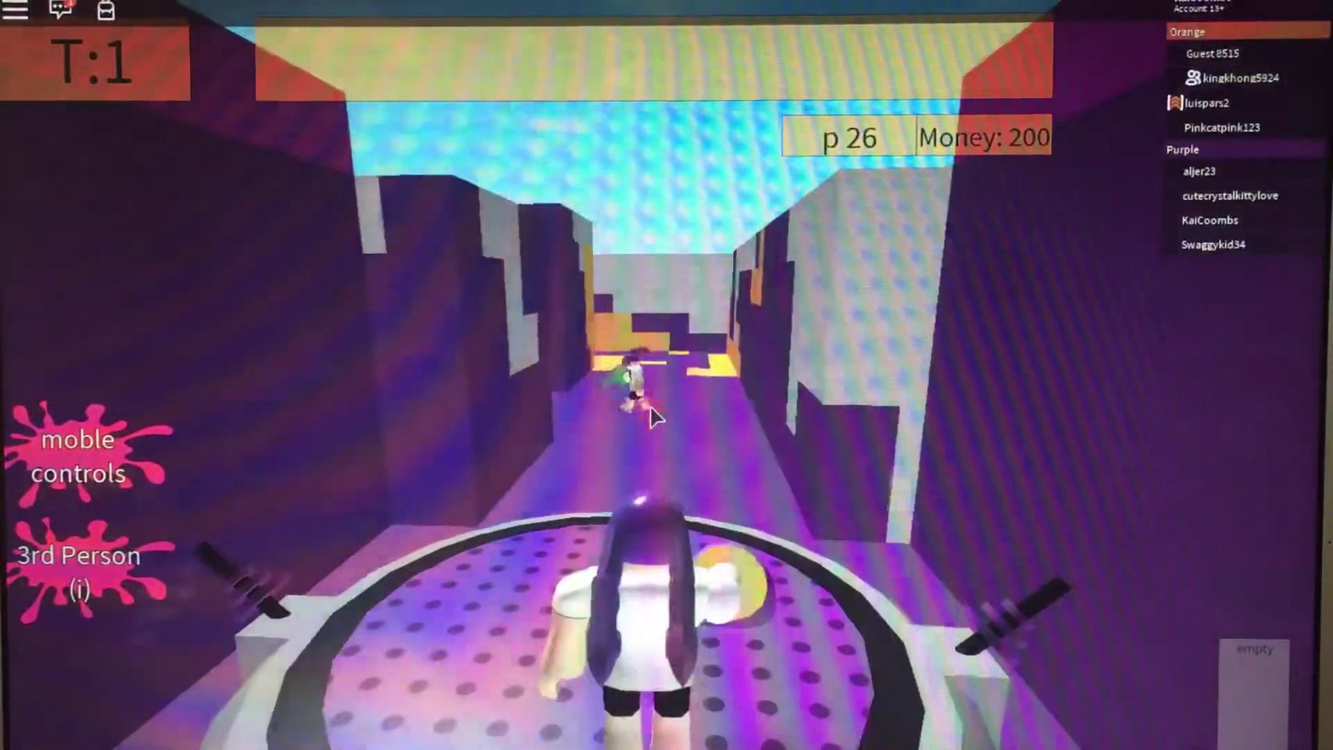
pyautogui.press('w')
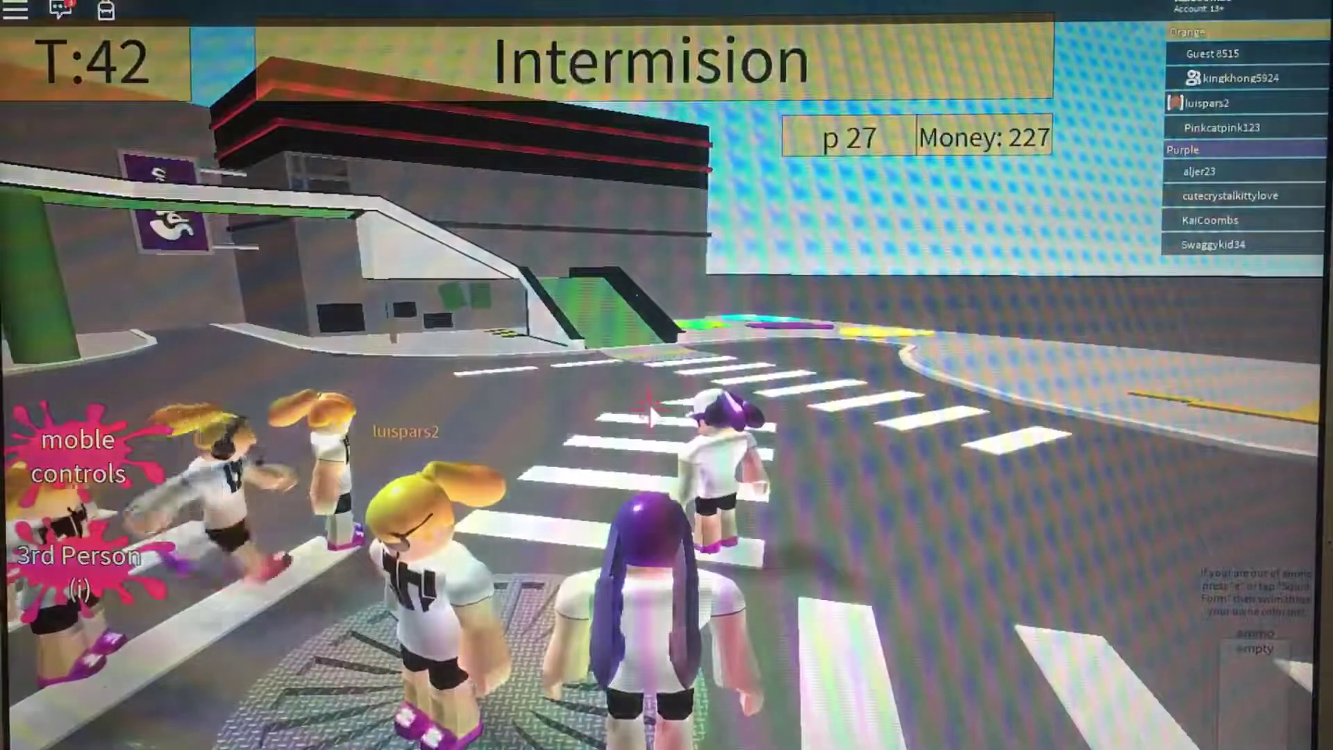
# Walk across the lobby crosswalk toward the lobby building and back toward the Hat Shop
pyautogui.press('w')
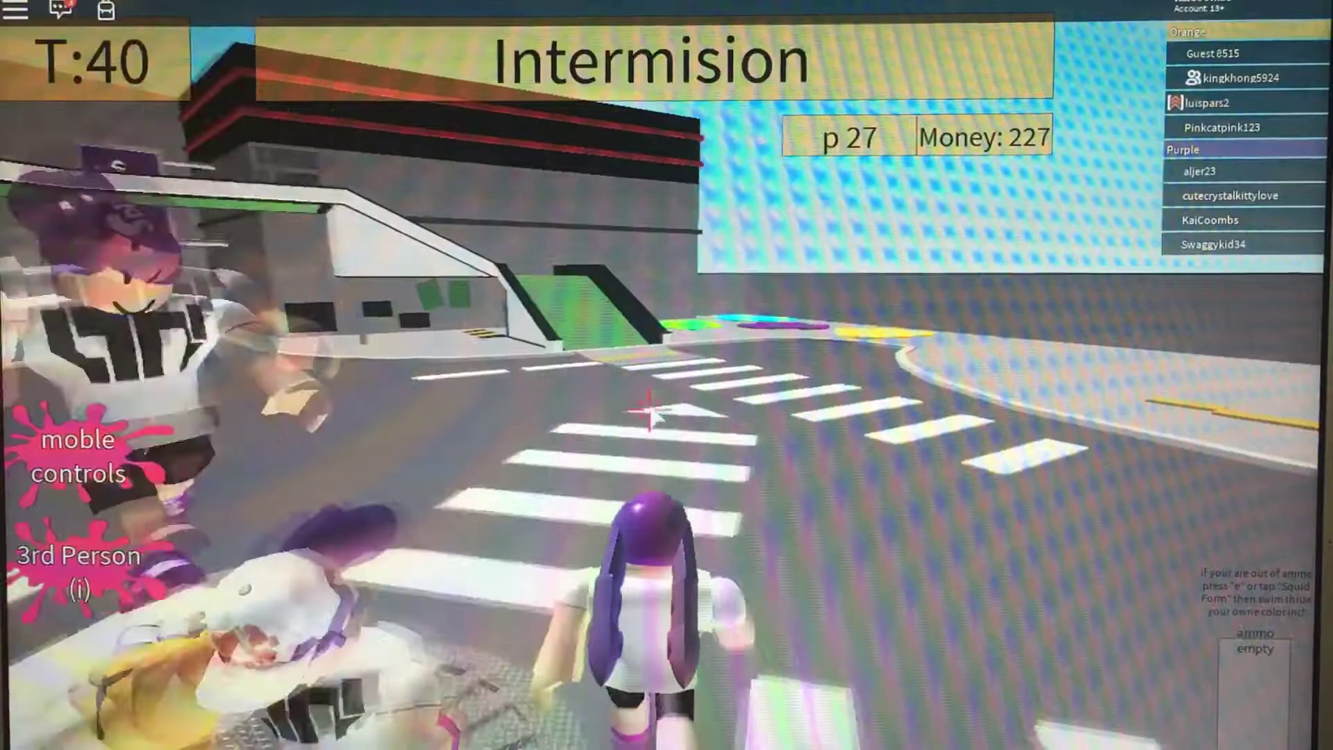
pyautogui.press('w')
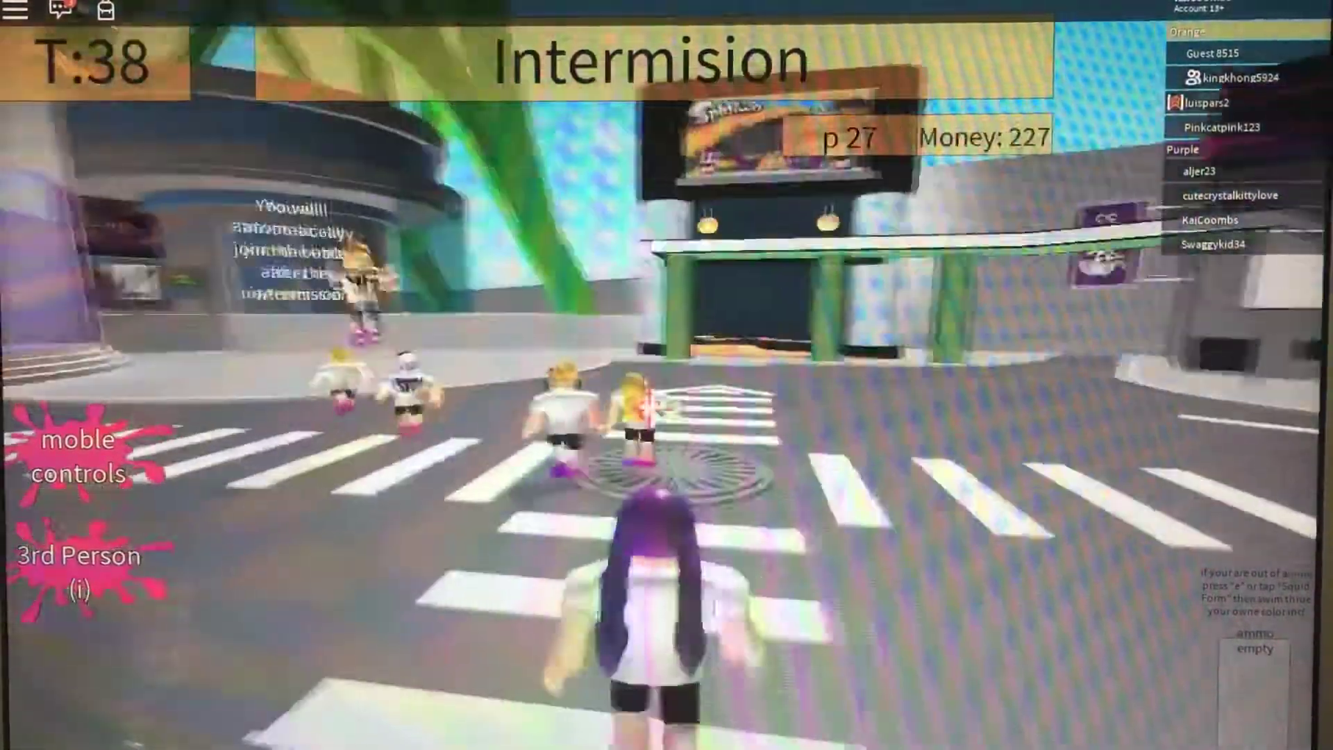
pyautogui.press('w')
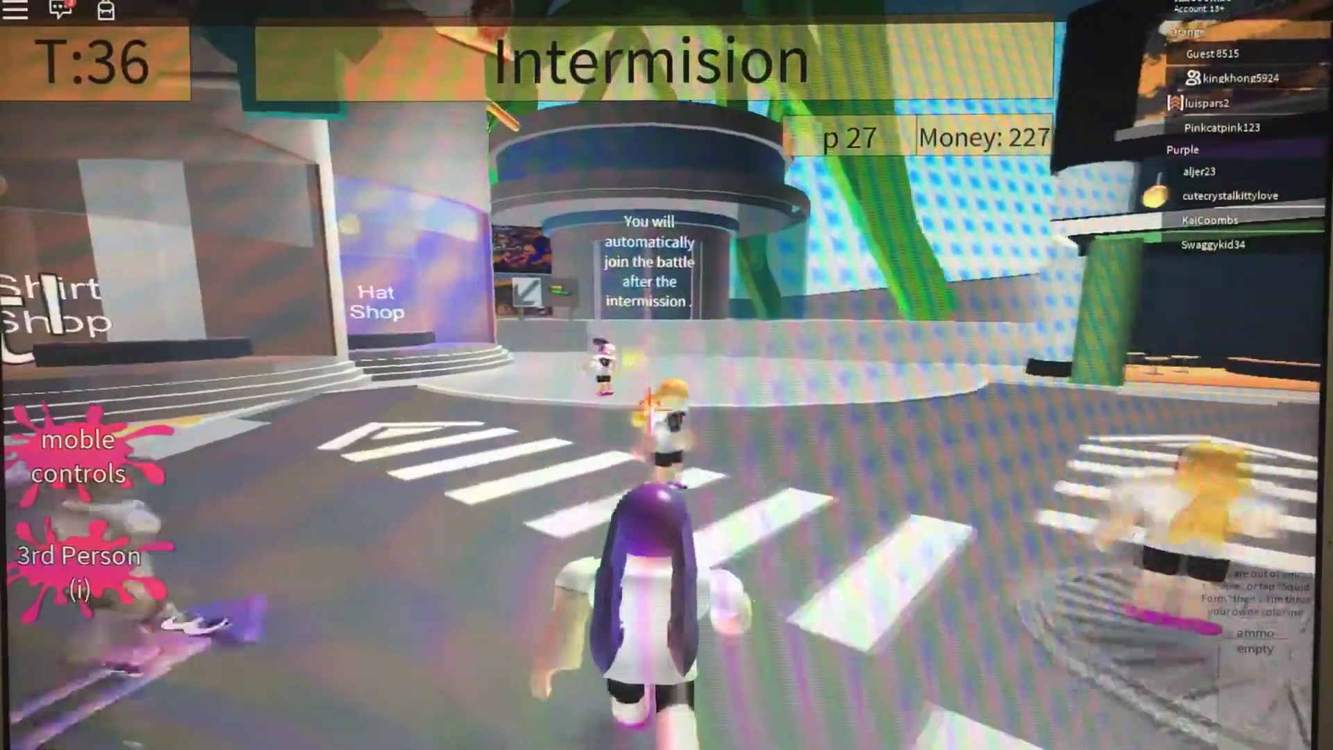
pyautogui.press('w')
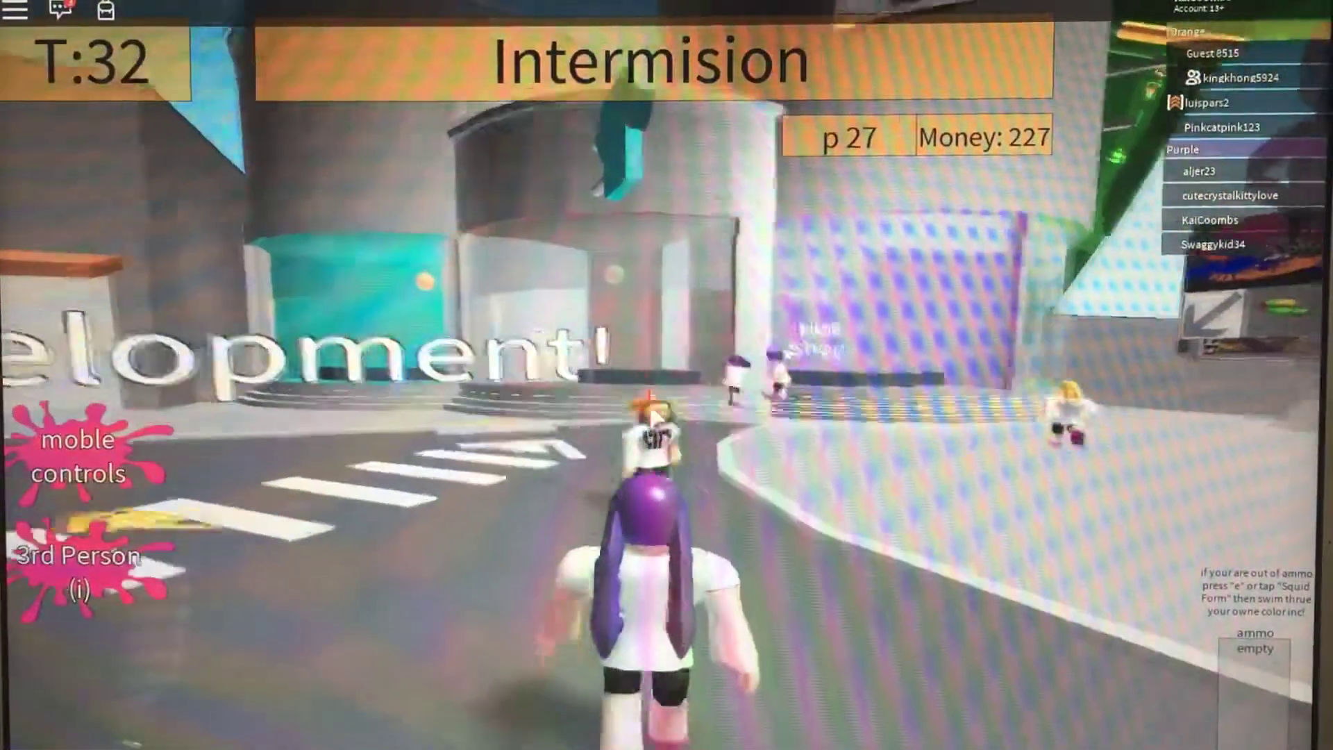
pyautogui.press('w')
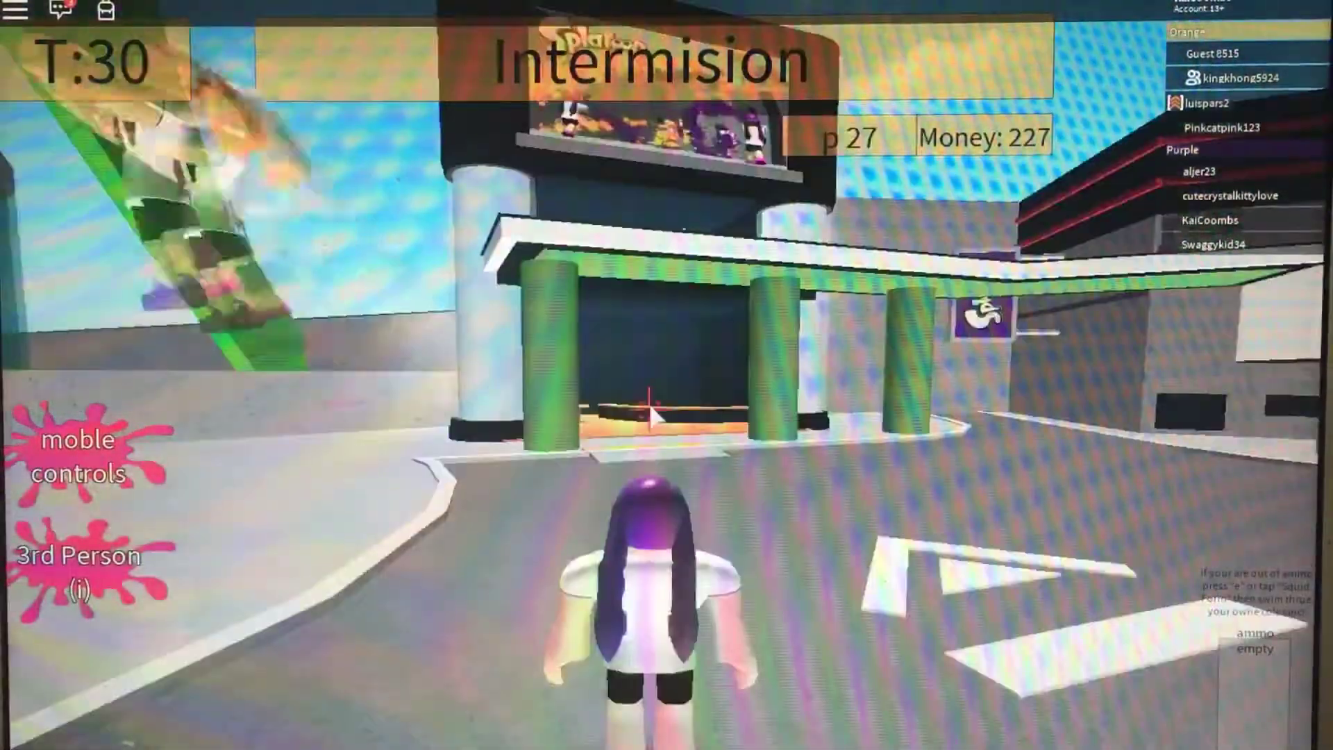
pyautogui.press('w')
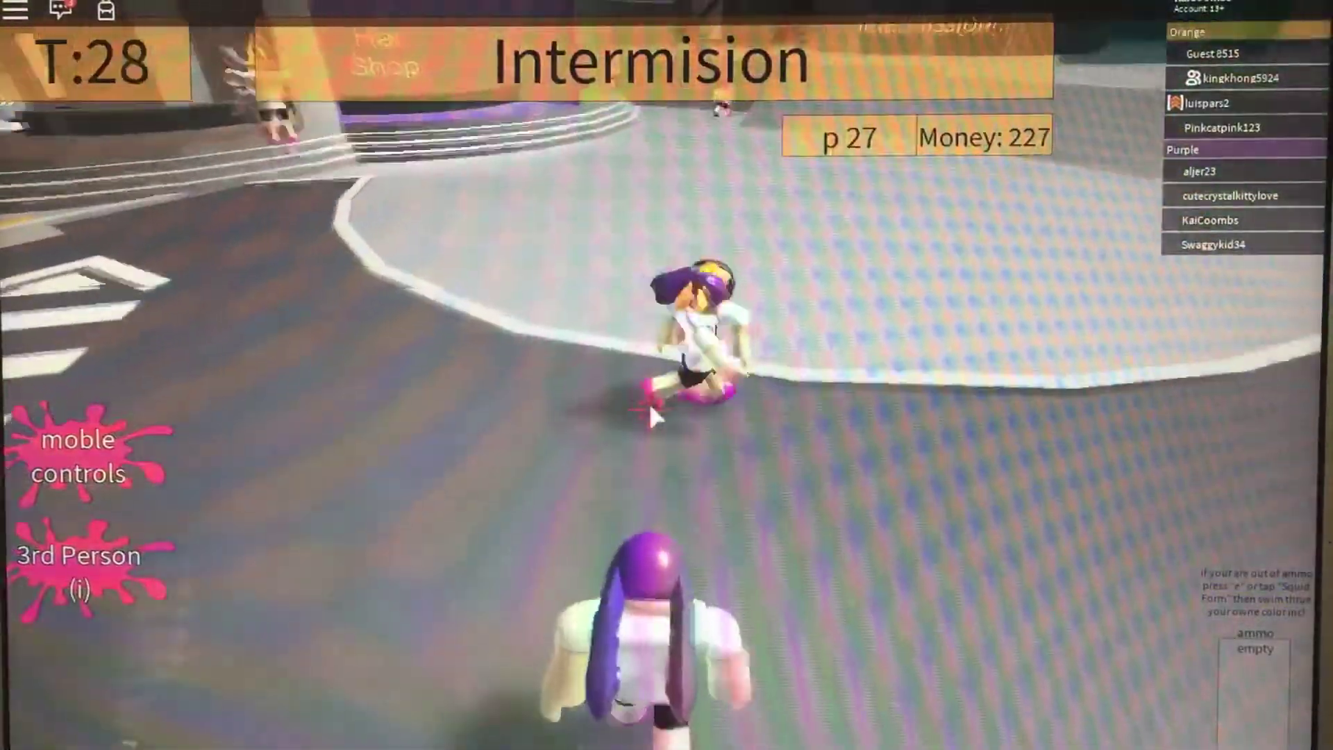
pyautogui.press('w')
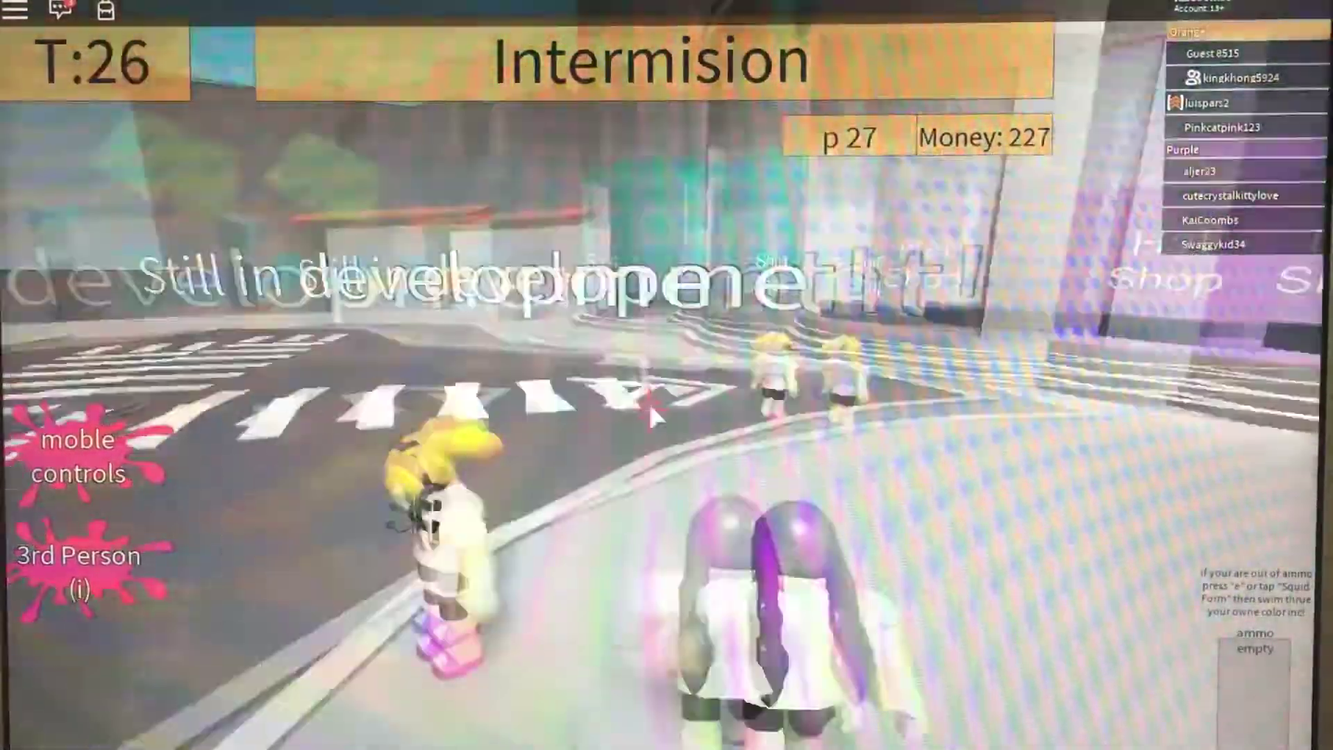
pyautogui.press('w')
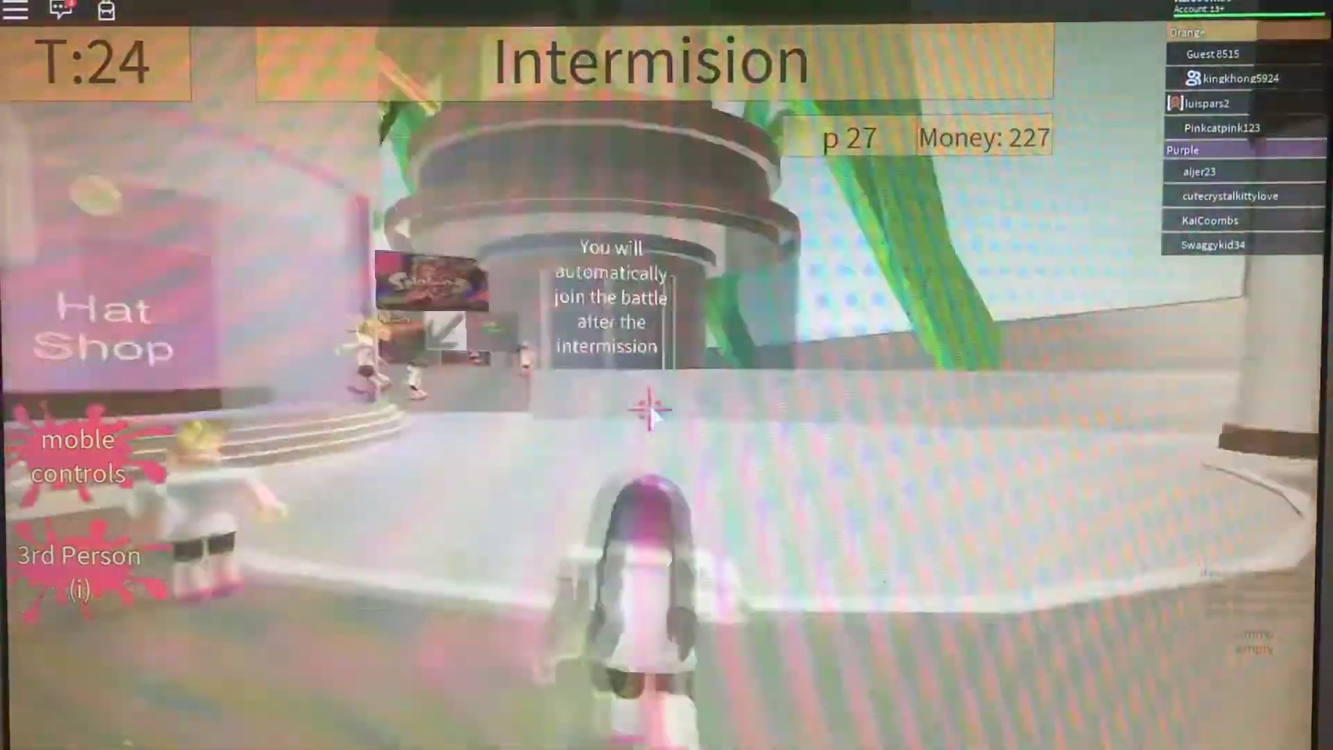
pyautogui.press('w')
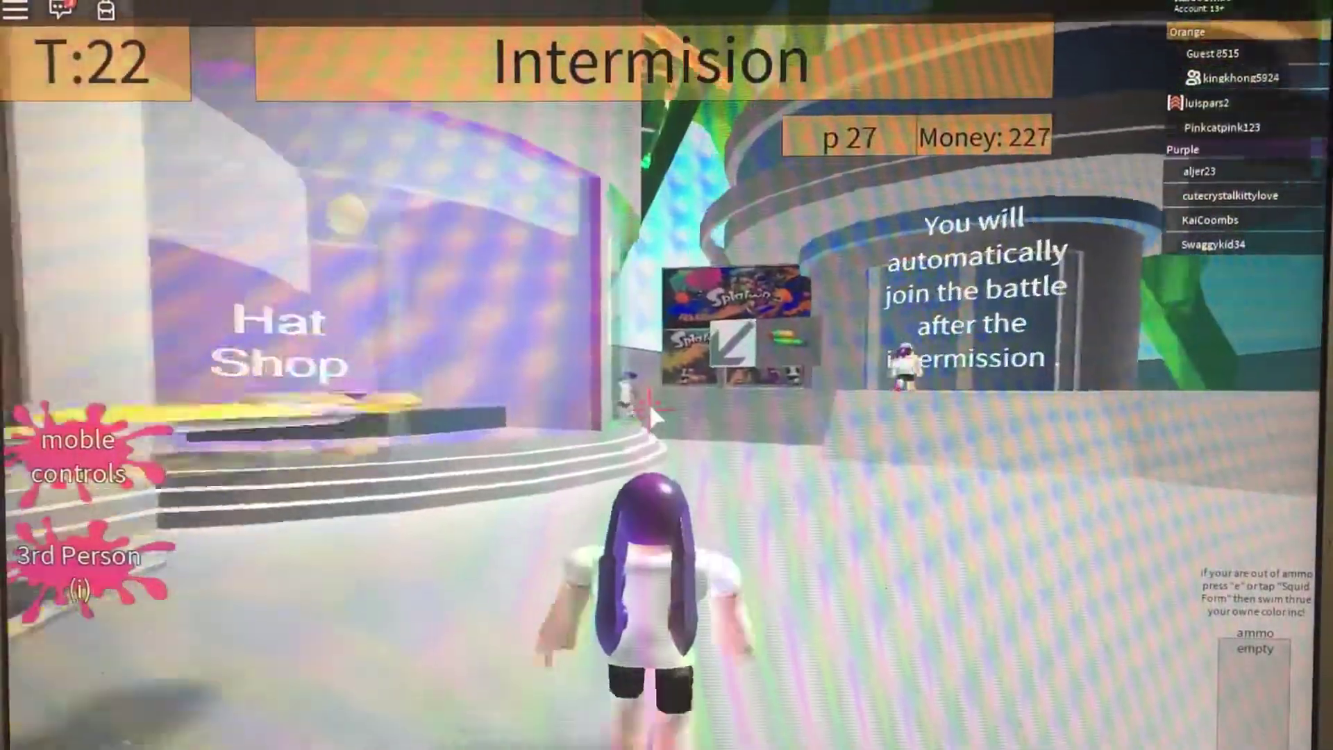
# Walk past the intermission sign onto the Weapon Shop pad to open its weapon list
pyautogui.press('w')
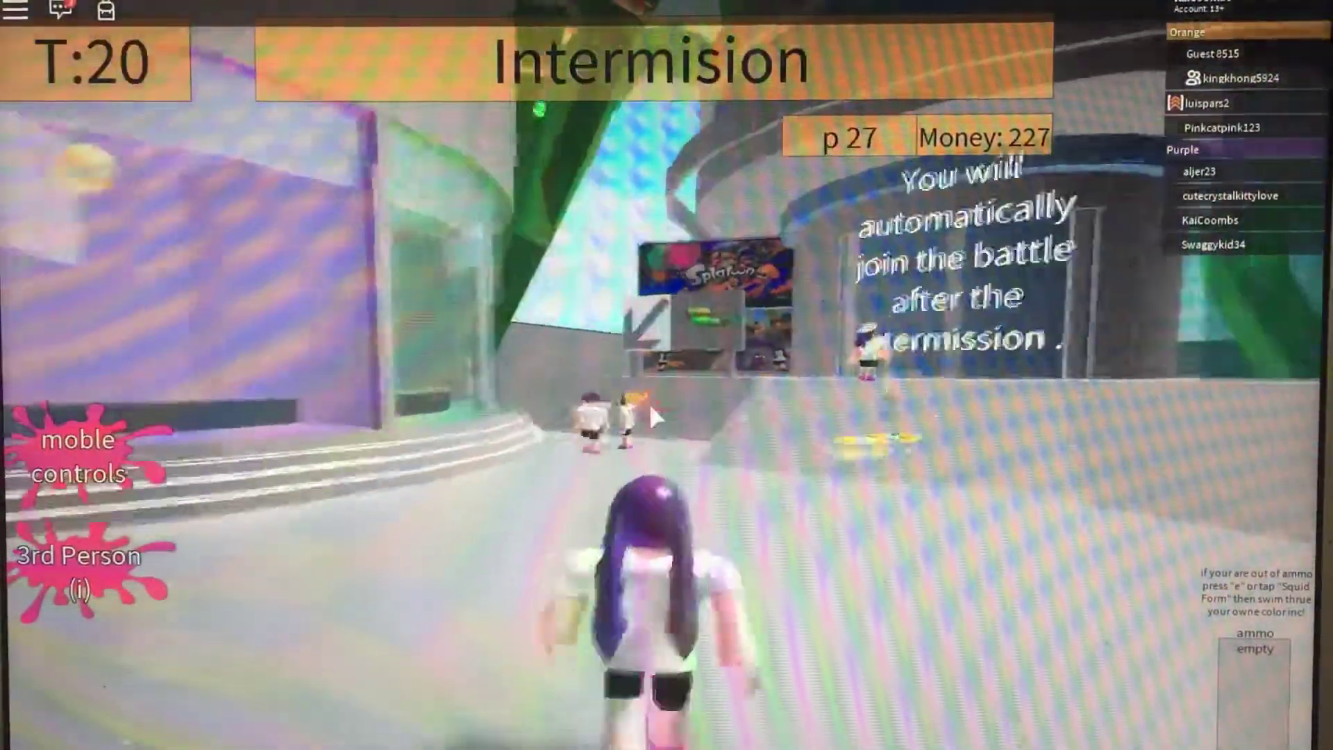
pyautogui.press('w')
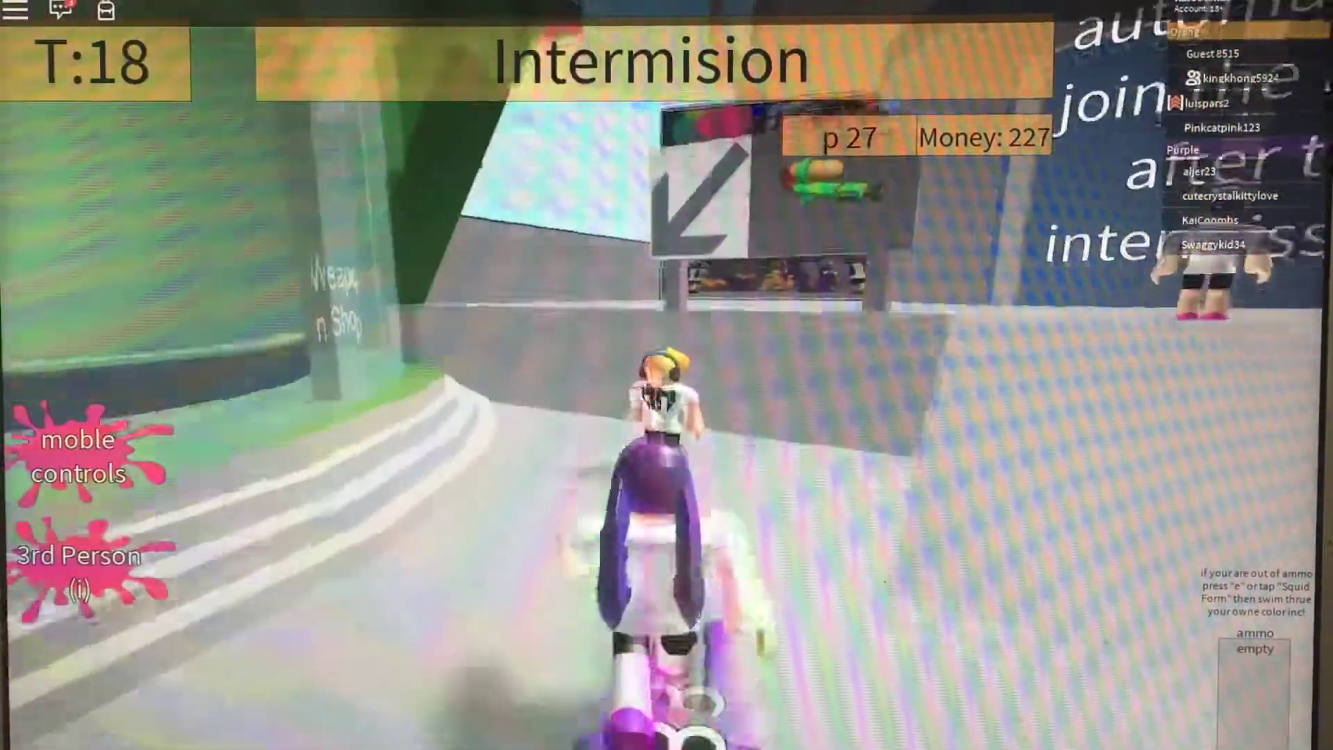
pyautogui.press('w')
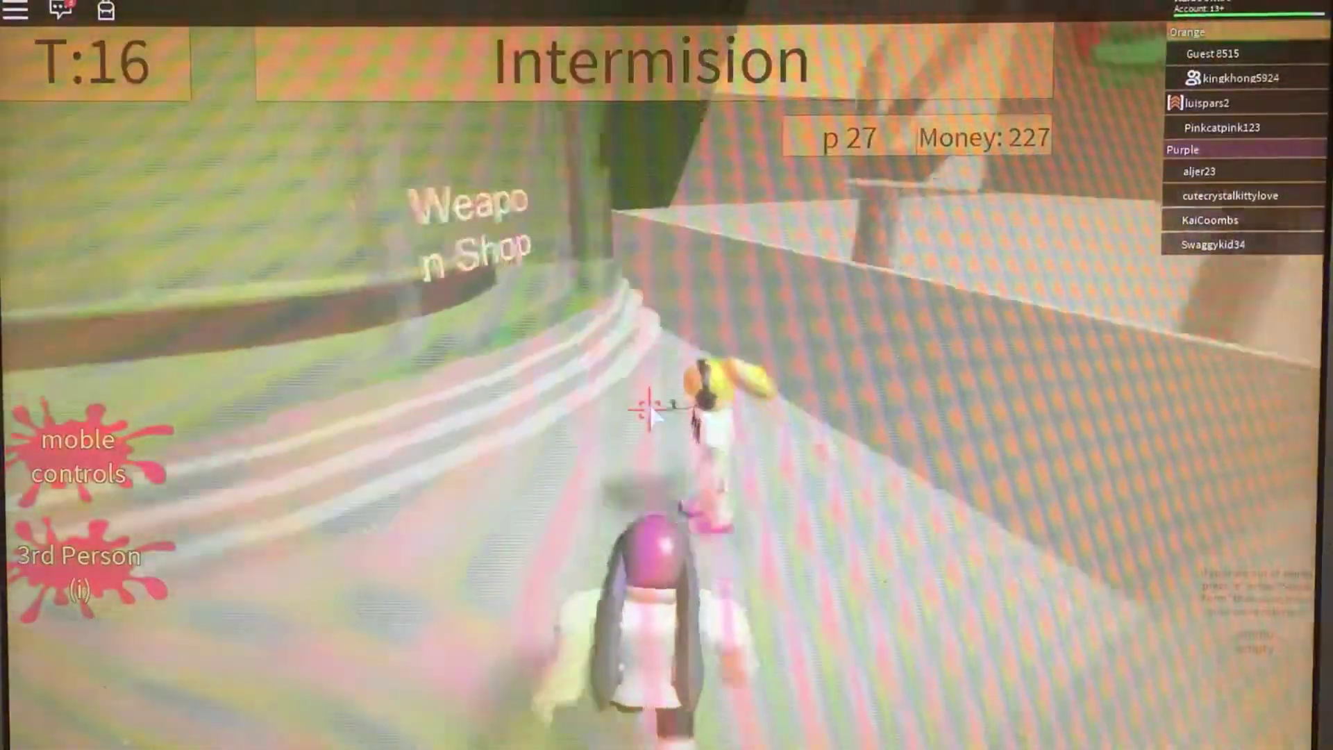
pyautogui.press('w')
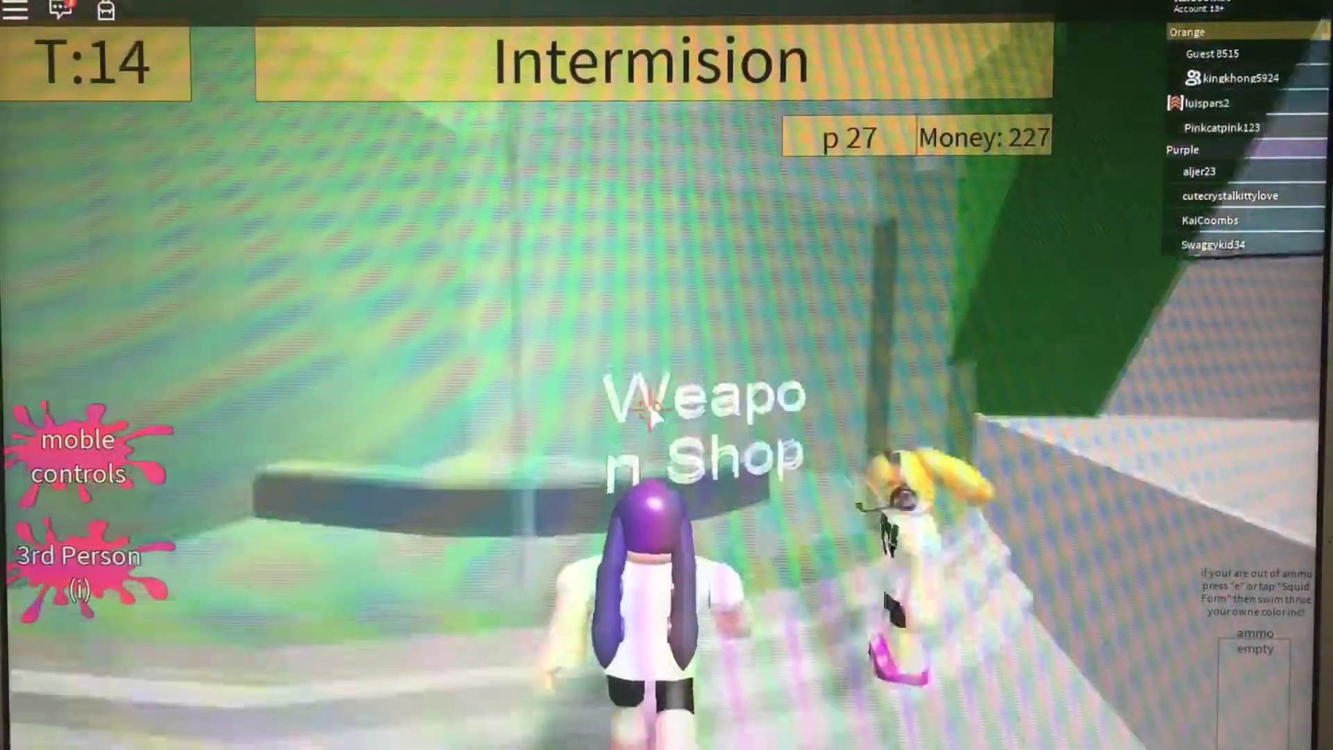
pyautogui.press('w')
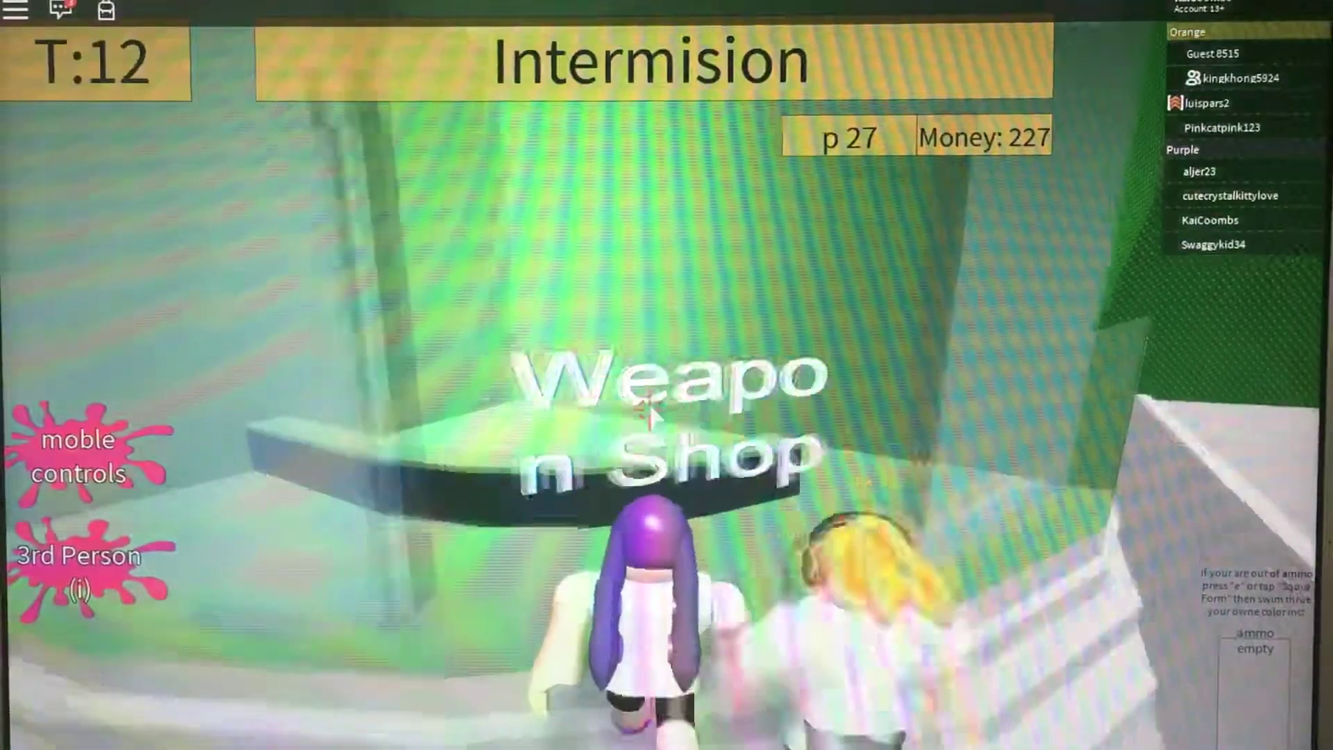
pyautogui.press('w')
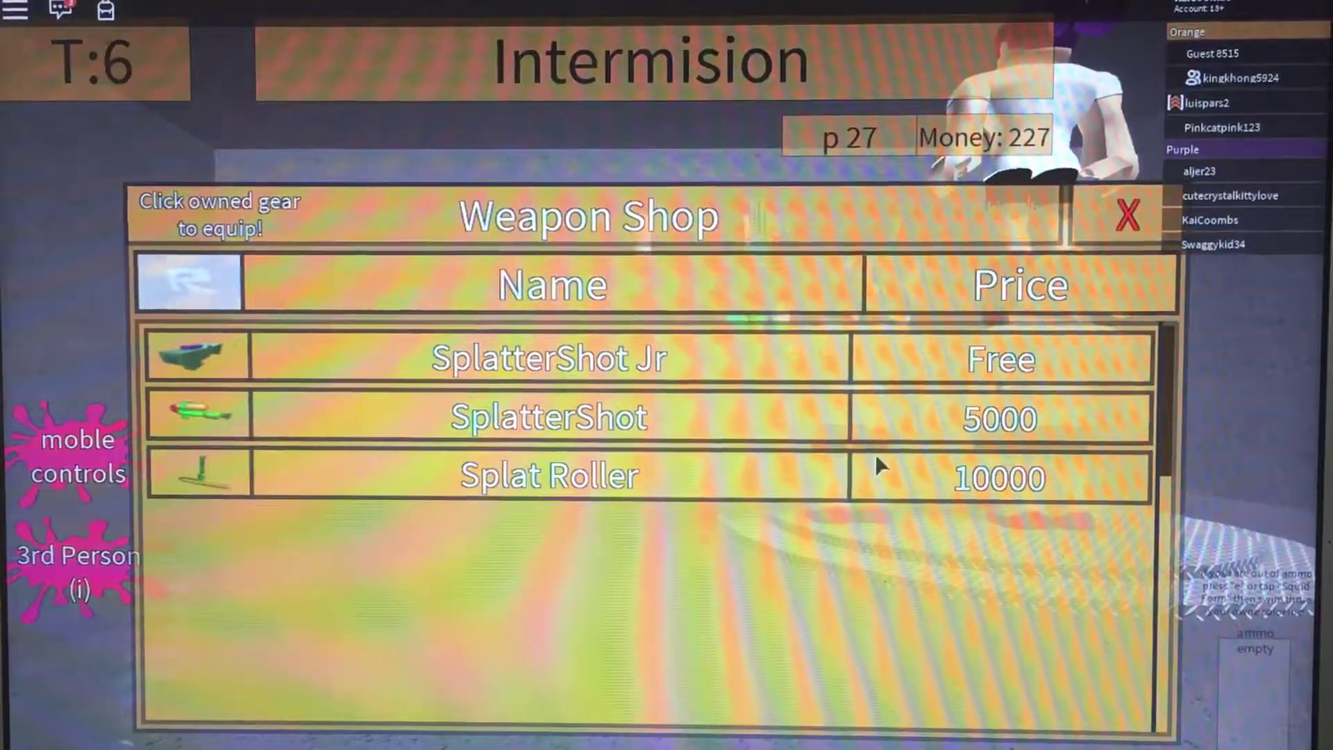
# Close the Weapon Shop list without buying and run back along the street
pyautogui.click(1126, 215)
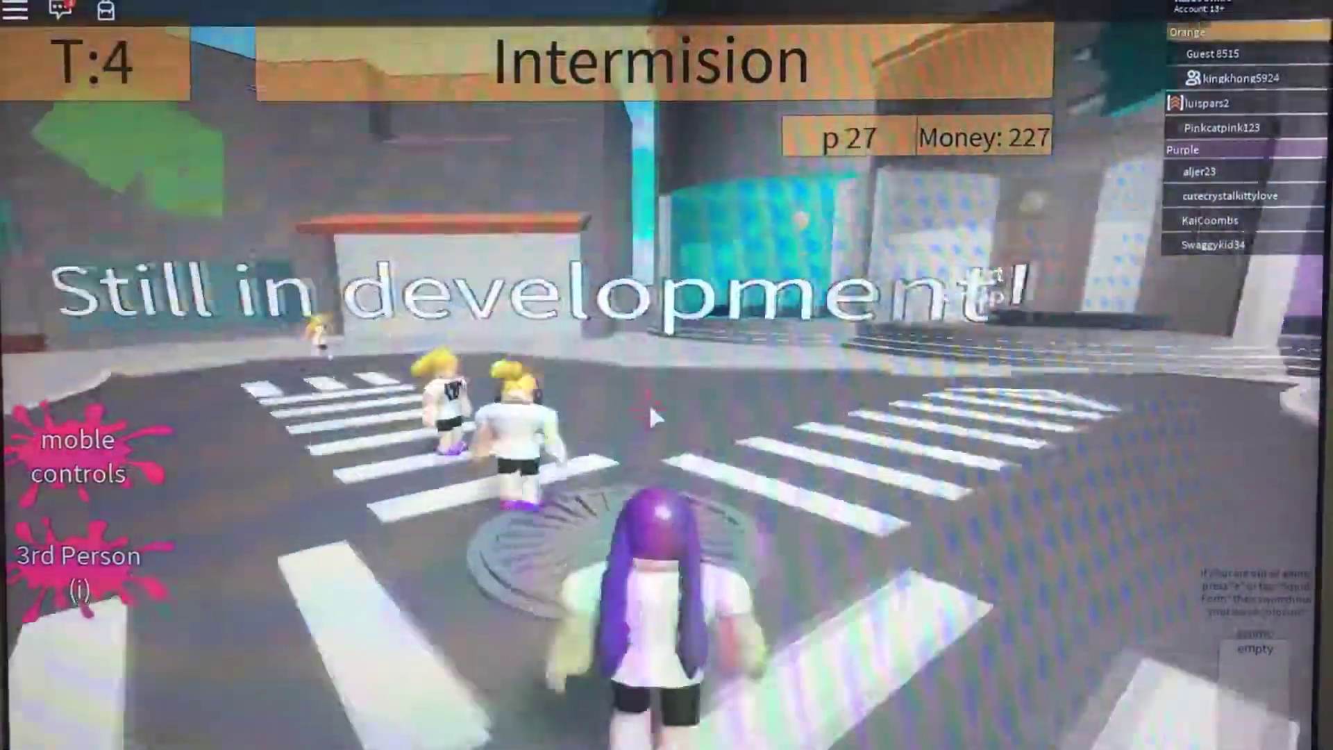
pyautogui.press('w')
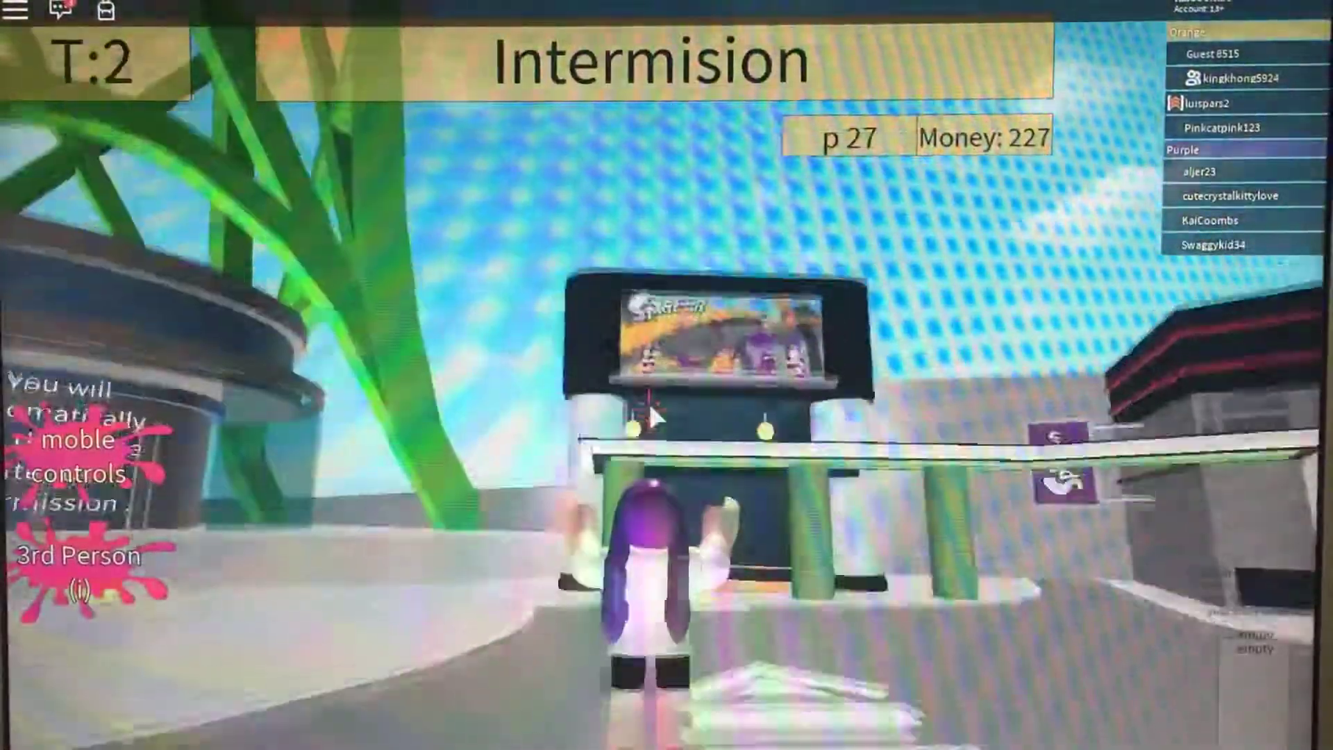
pyautogui.press('w')
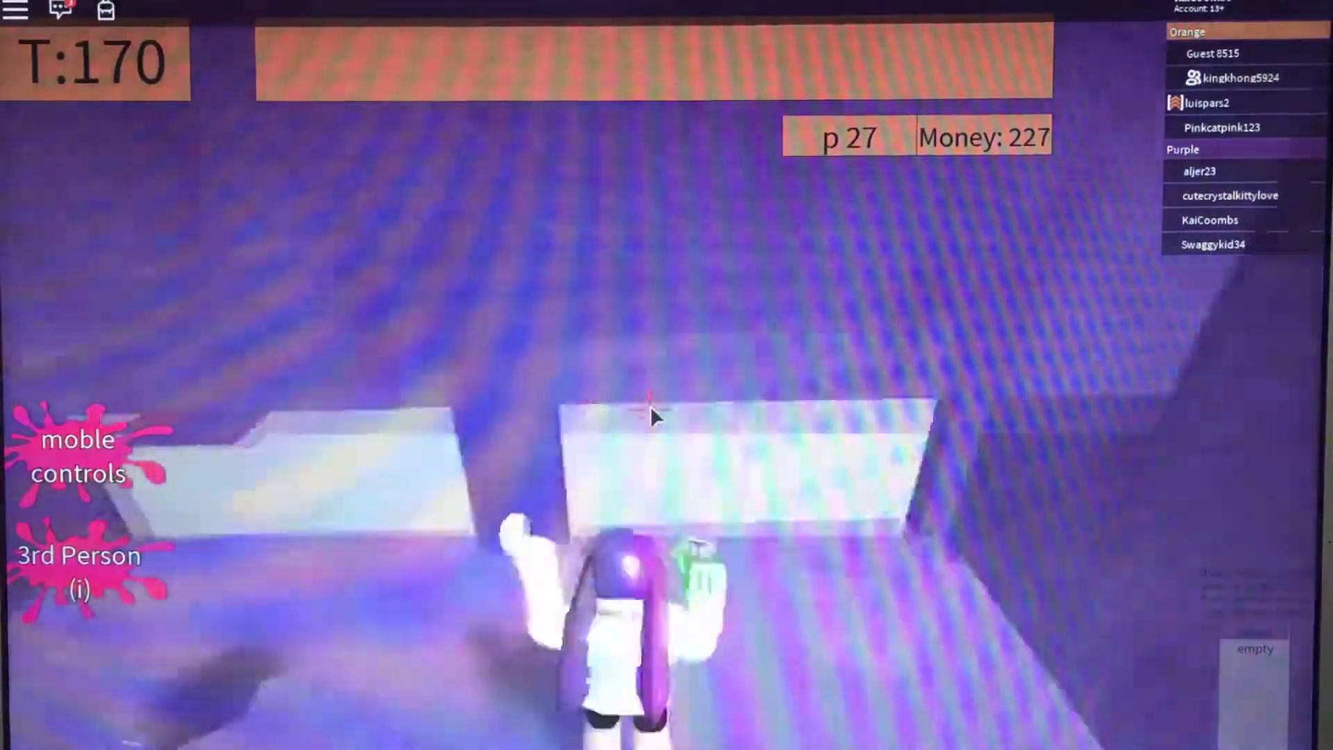
# Move through the opening and climb the stairs, painting the grey platform and path purple
pyautogui.press('w')
pyautogui.press('w')
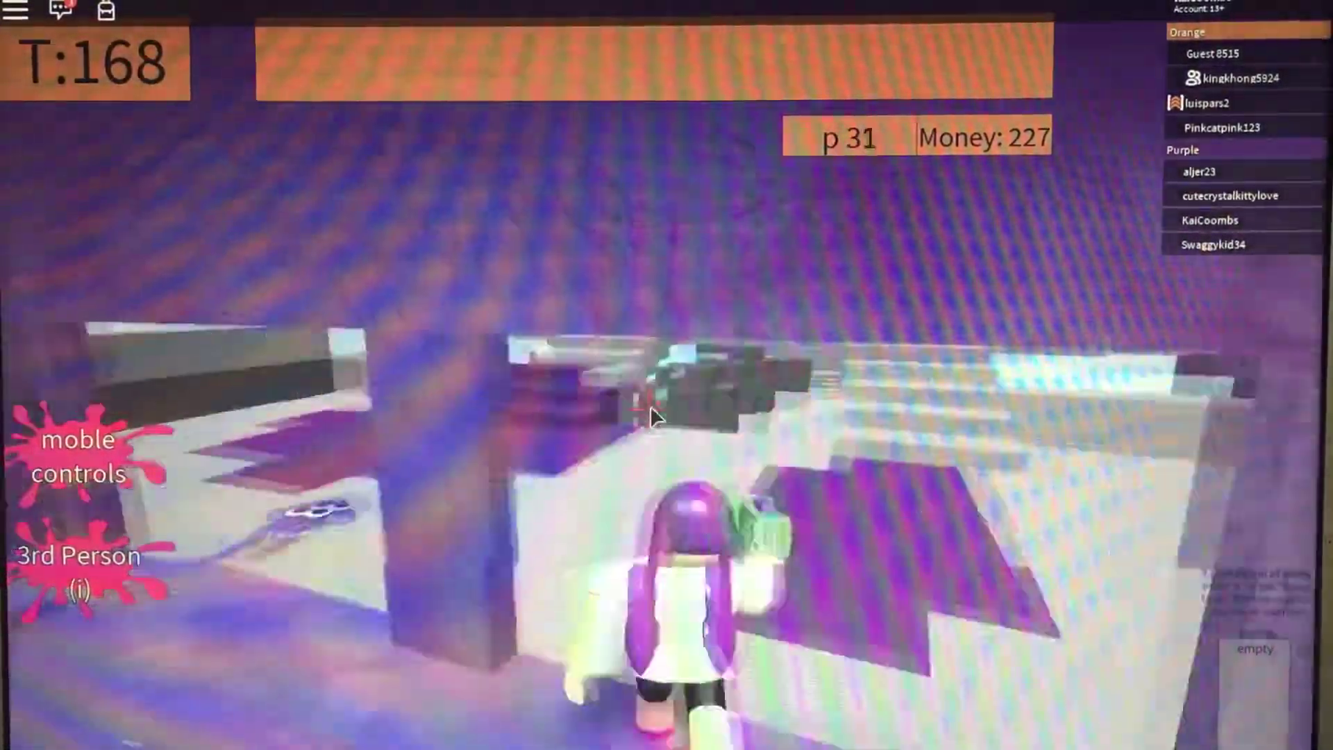
pyautogui.press('w')
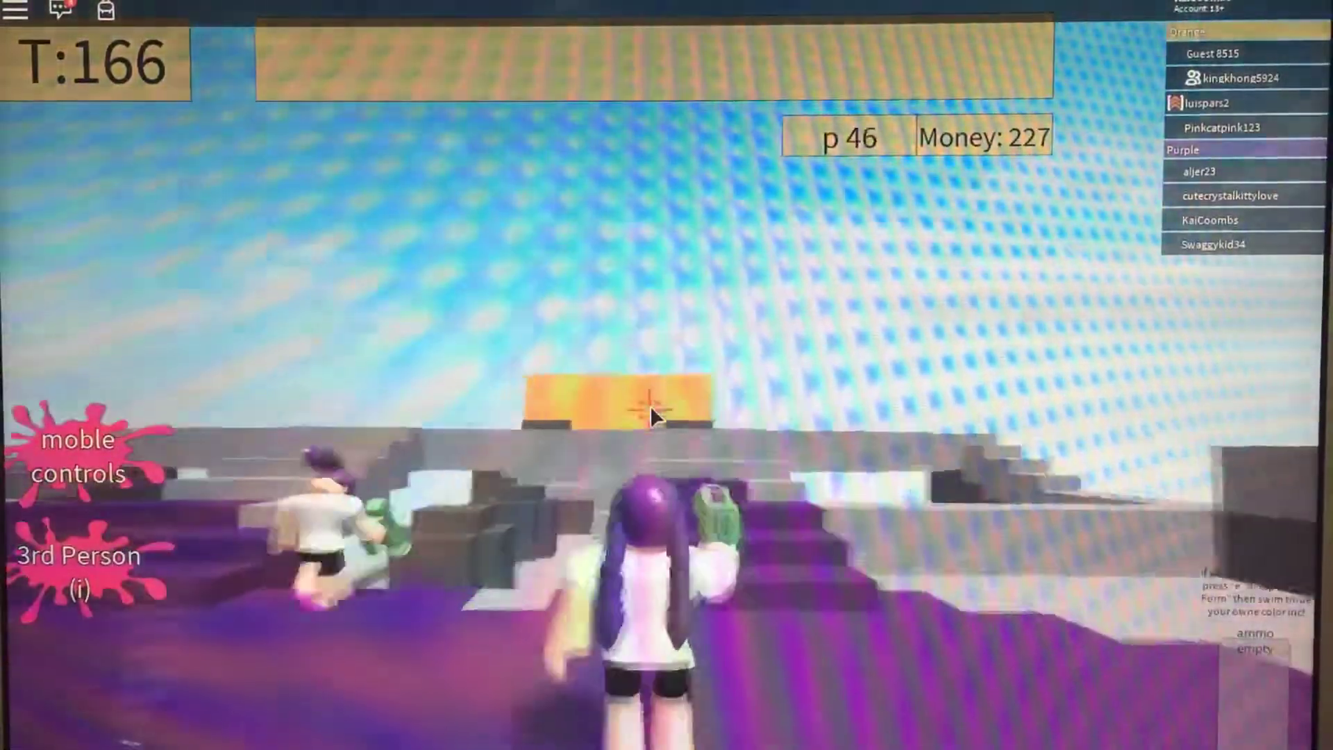
pyautogui.press('w')
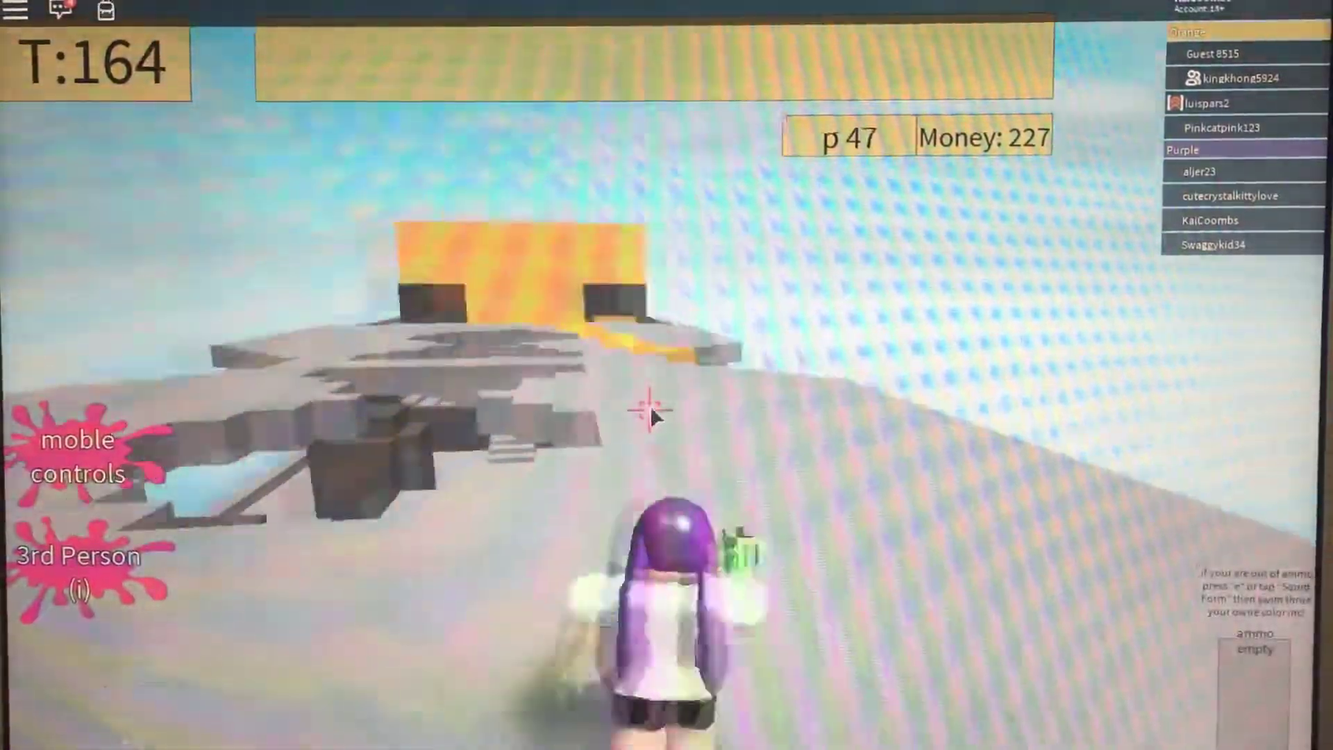
pyautogui.press('w')
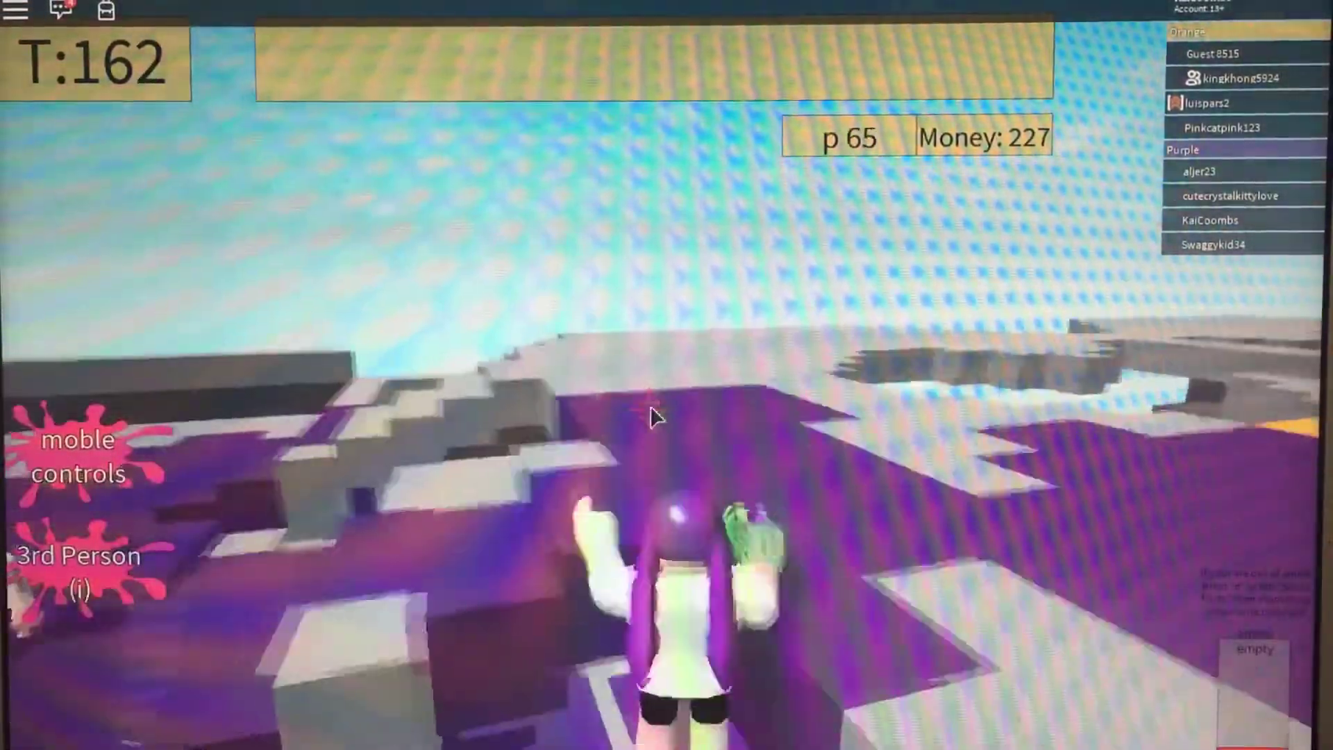
pyautogui.press('w')
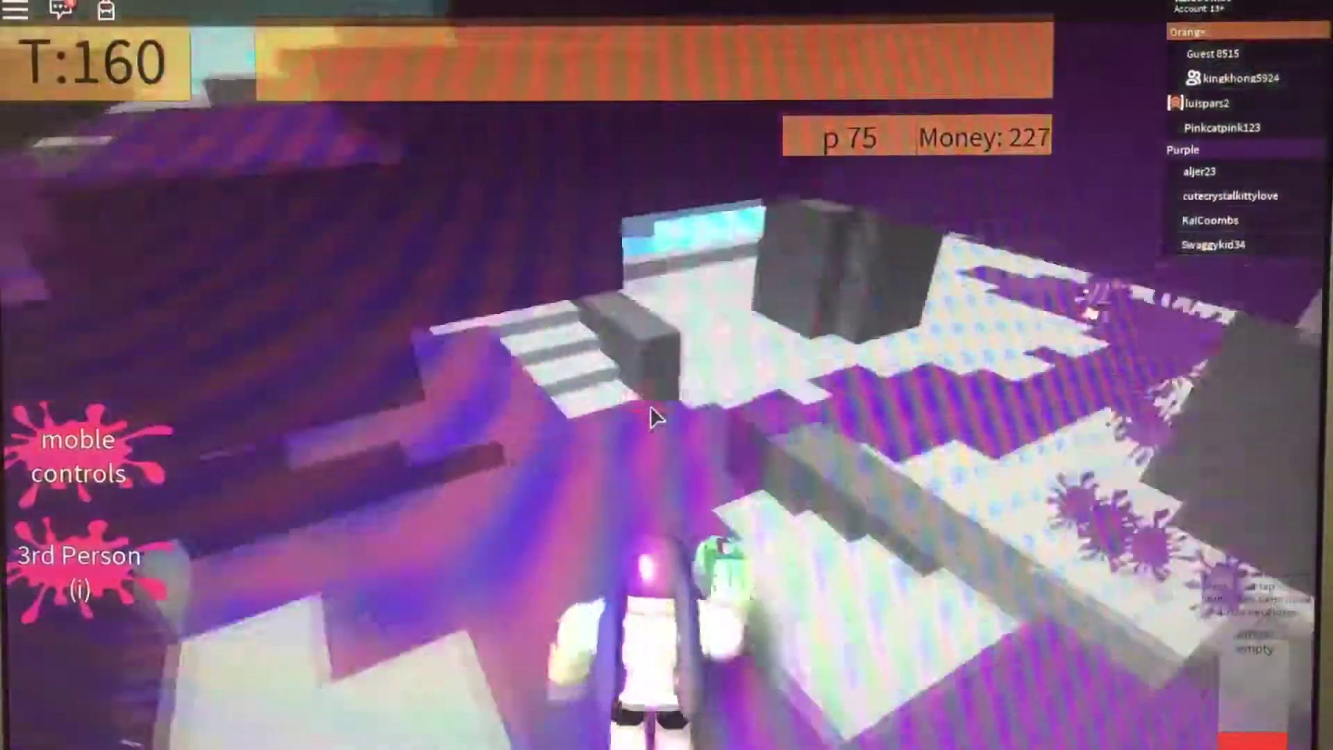
pyautogui.press('w')
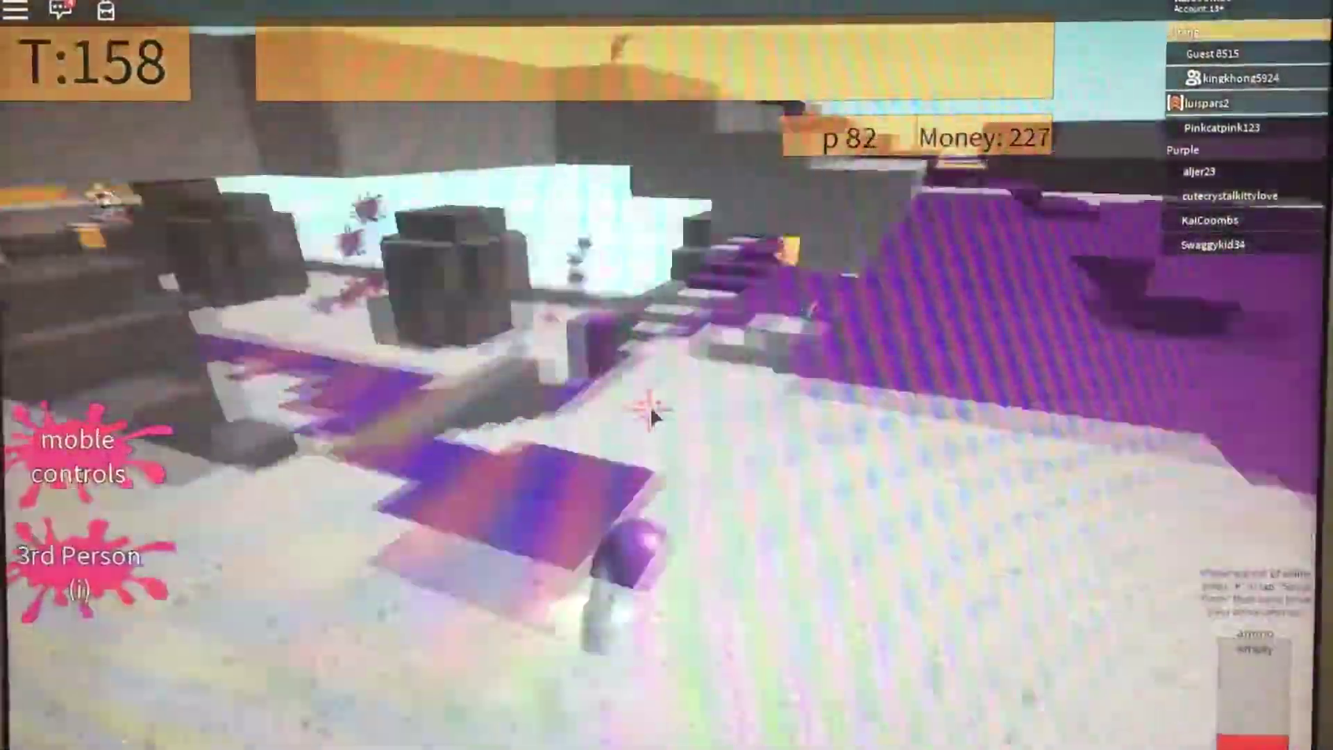
pyautogui.press('w')
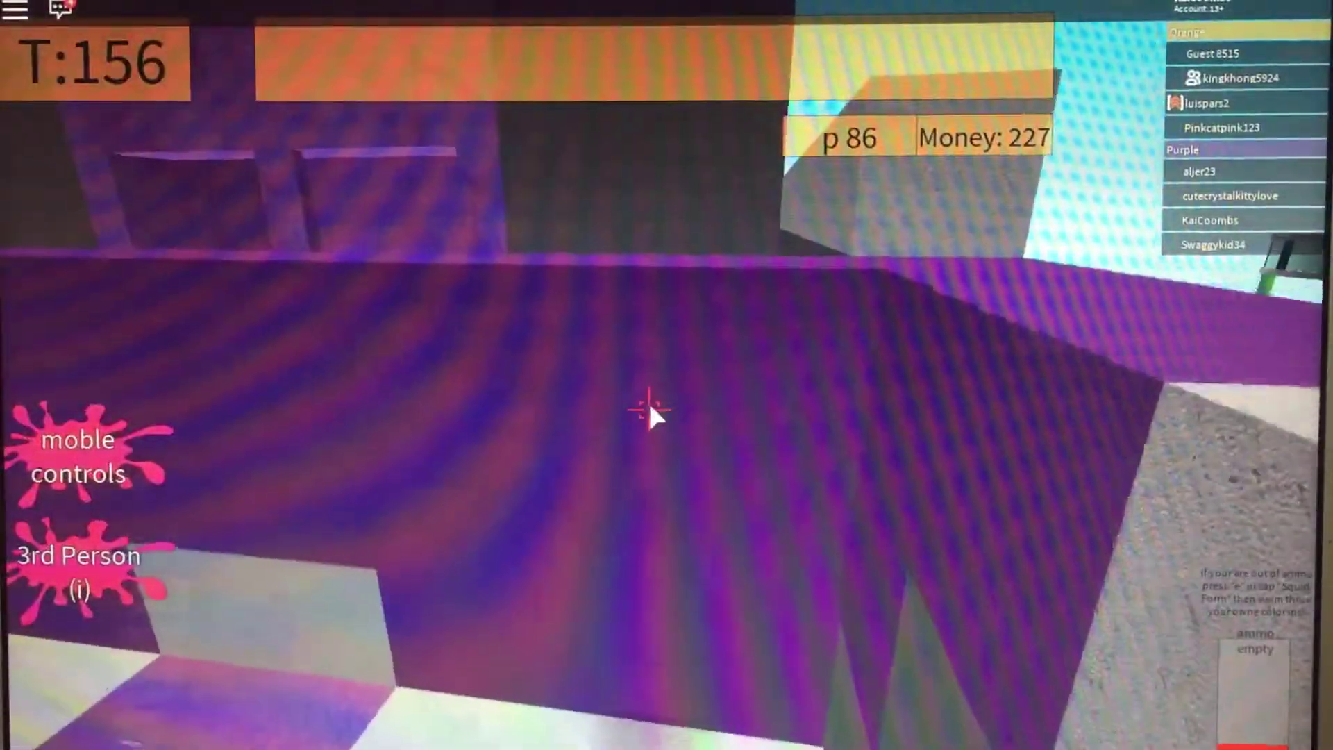
pyautogui.press('w')
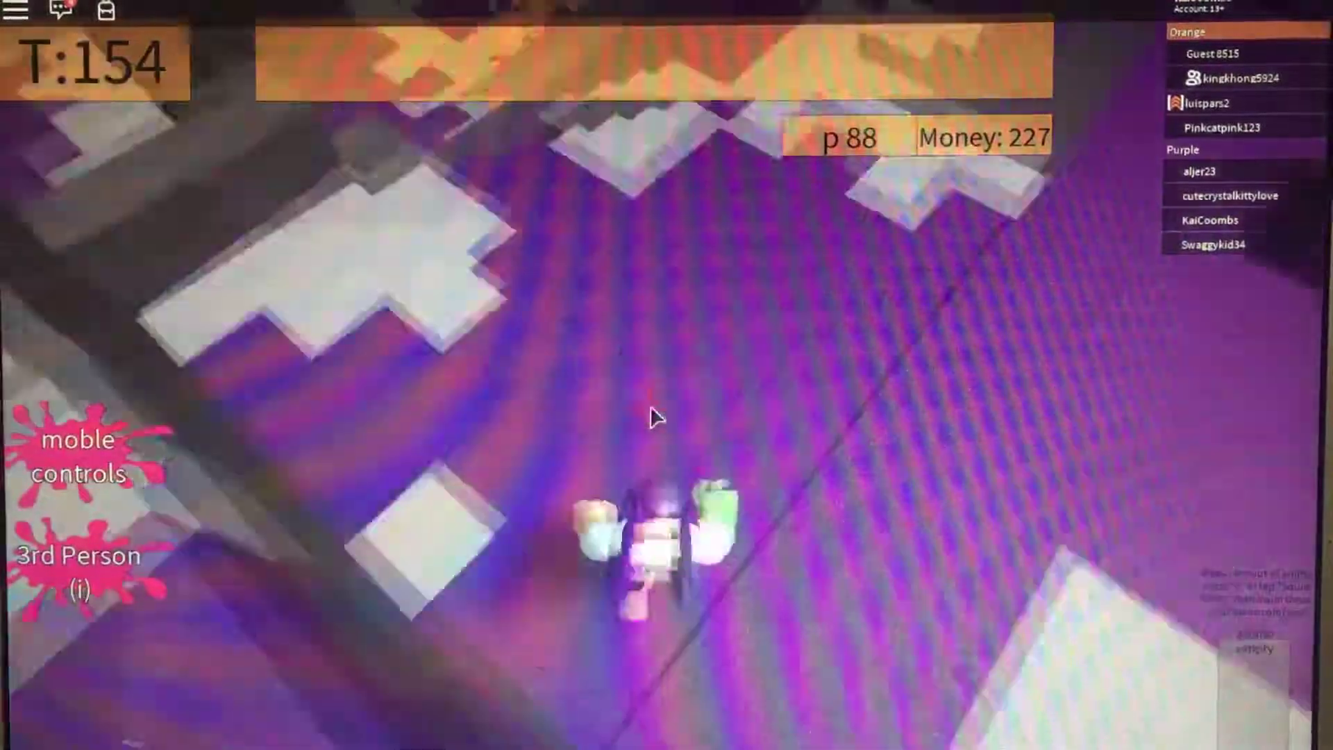
# Swim up the stair area as a squid and push into new areas, switching forms to ink more ground
pyautogui.press('w')
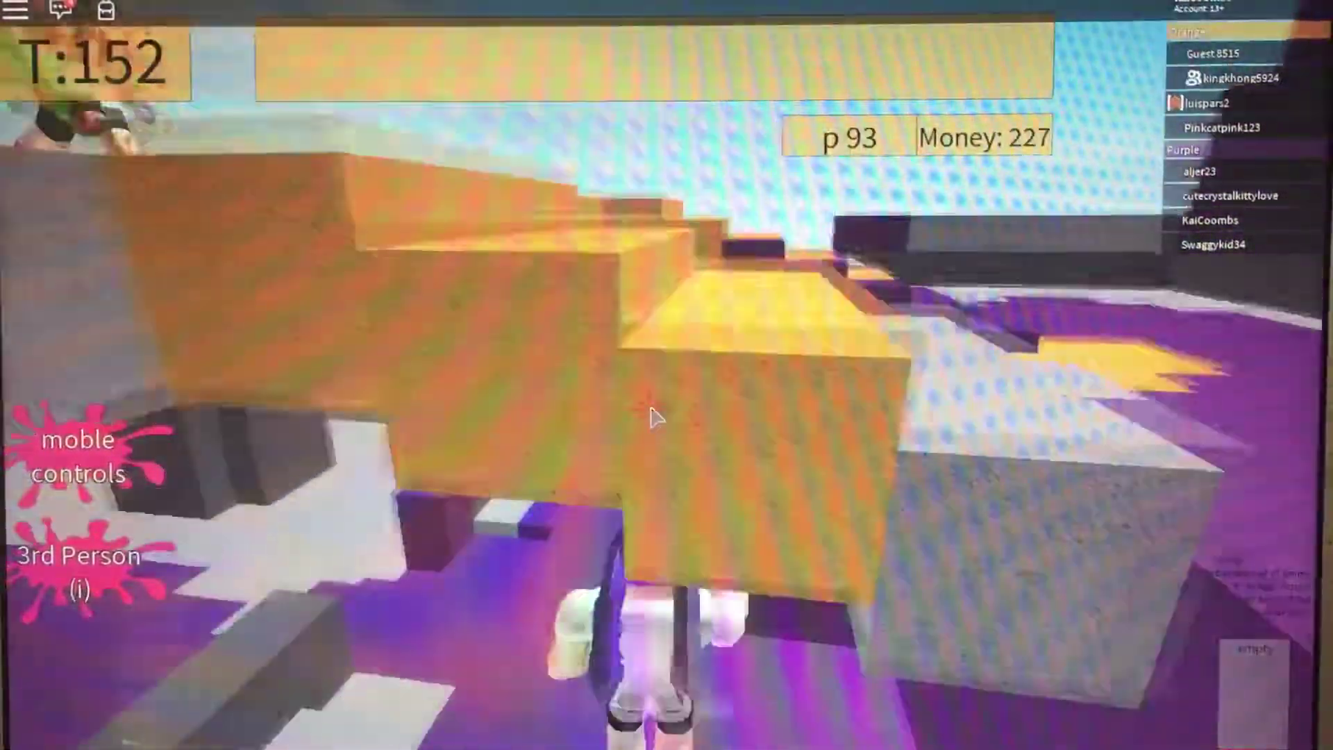
pyautogui.press('w')
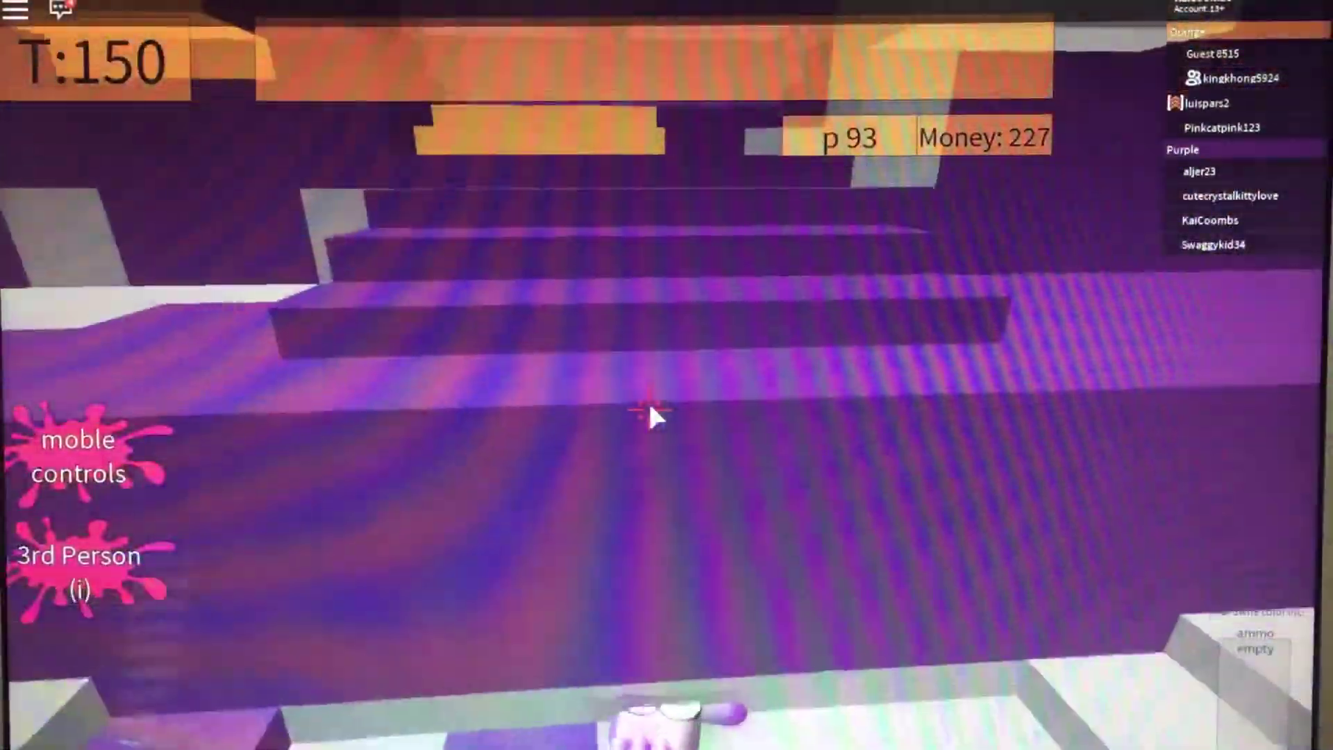
pyautogui.press('w')
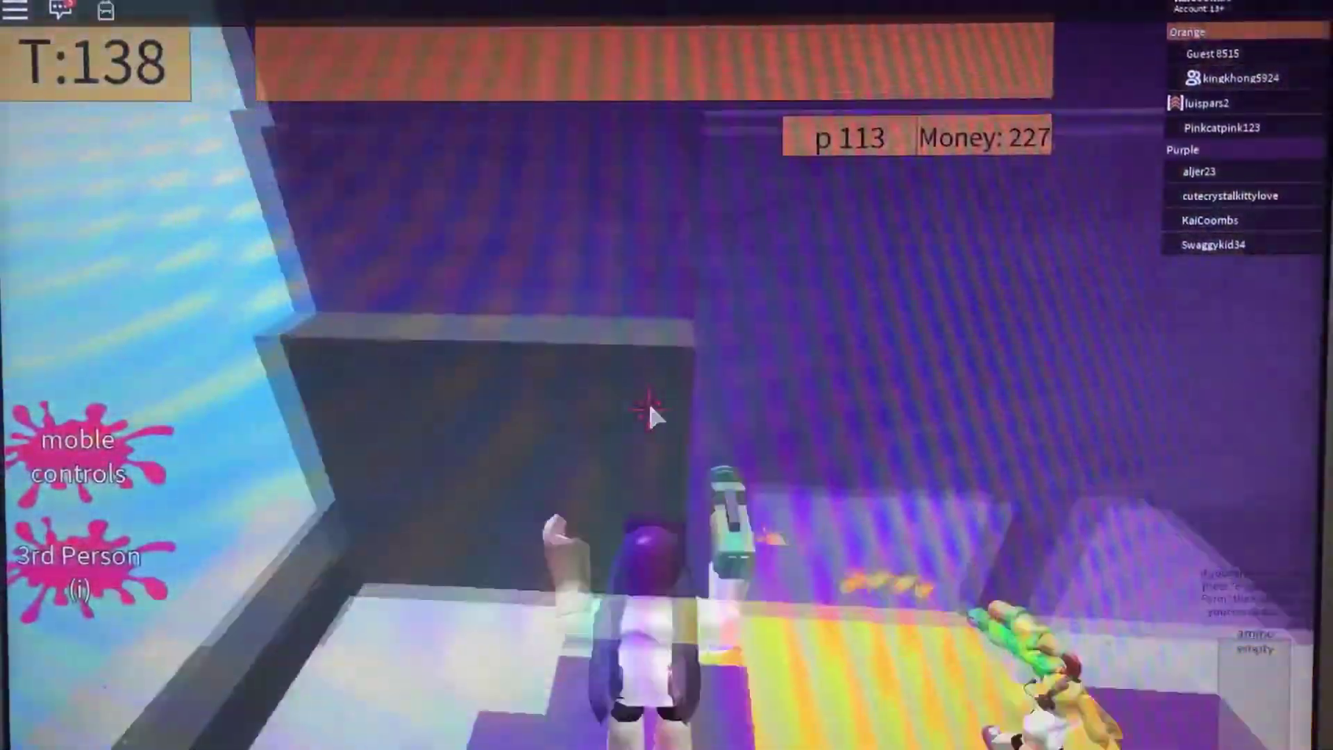
pyautogui.press('w')
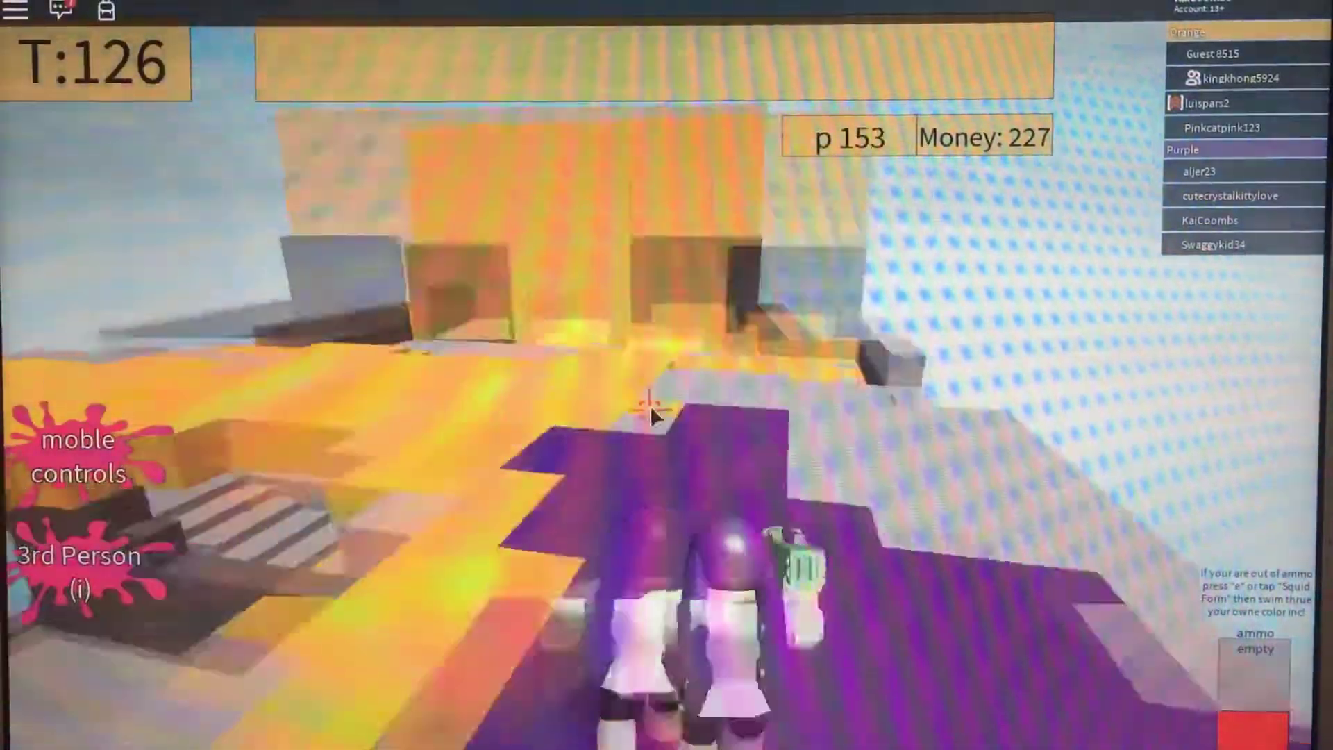
pyautogui.press('w')
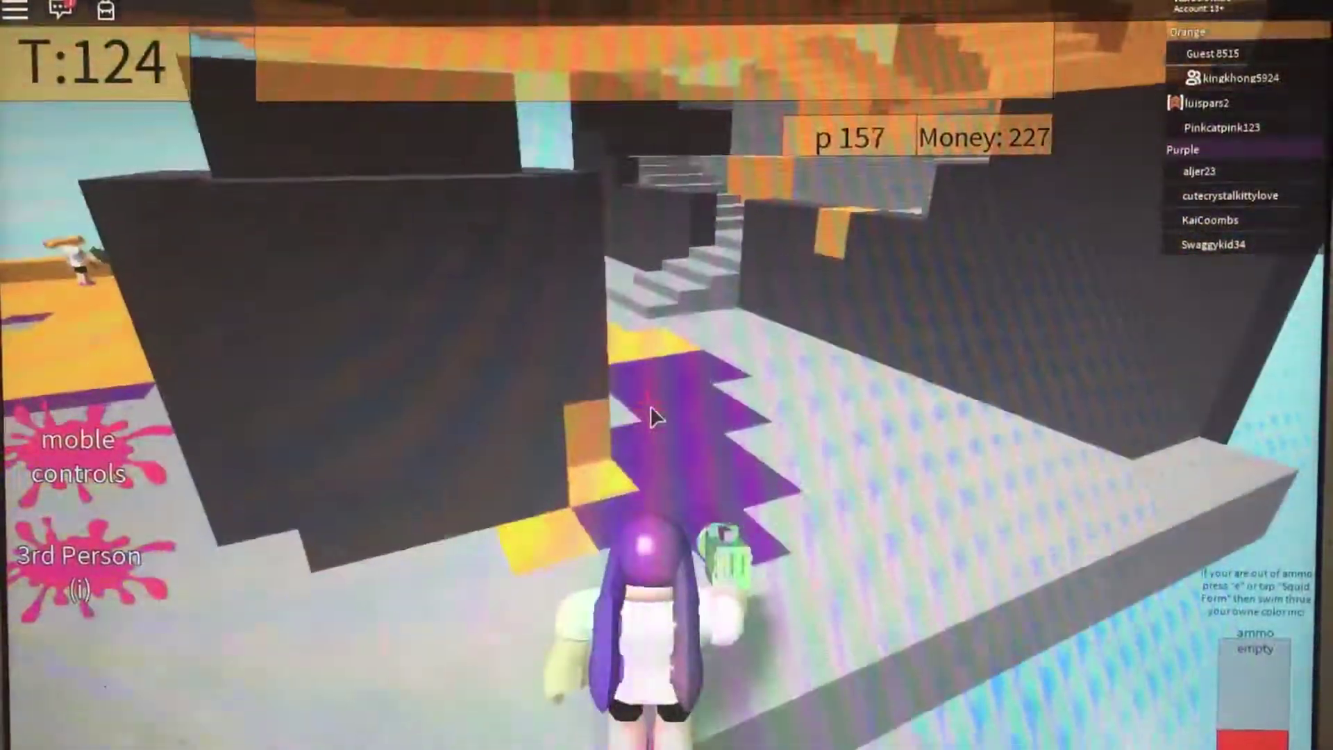
pyautogui.press('w')
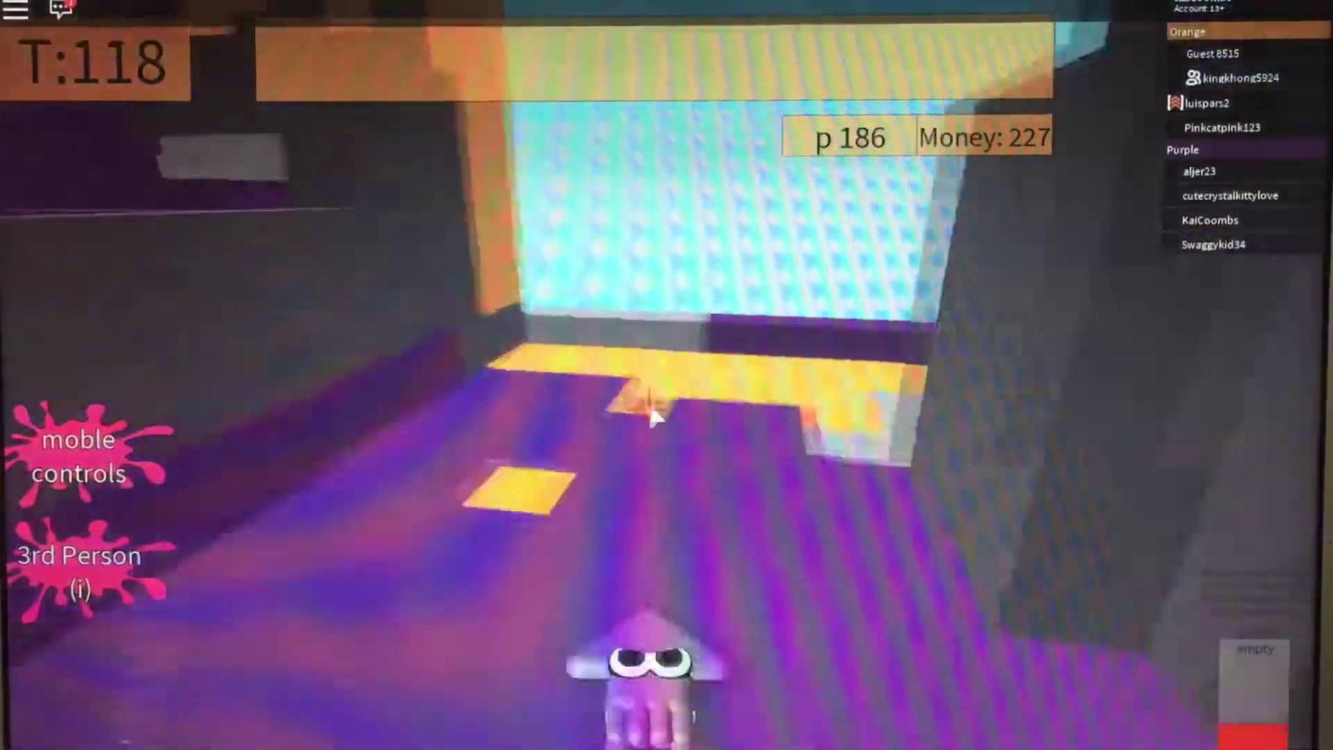
pyautogui.press('e')
pyautogui.press('e')
pyautogui.press('w')
pyautogui.press('e')
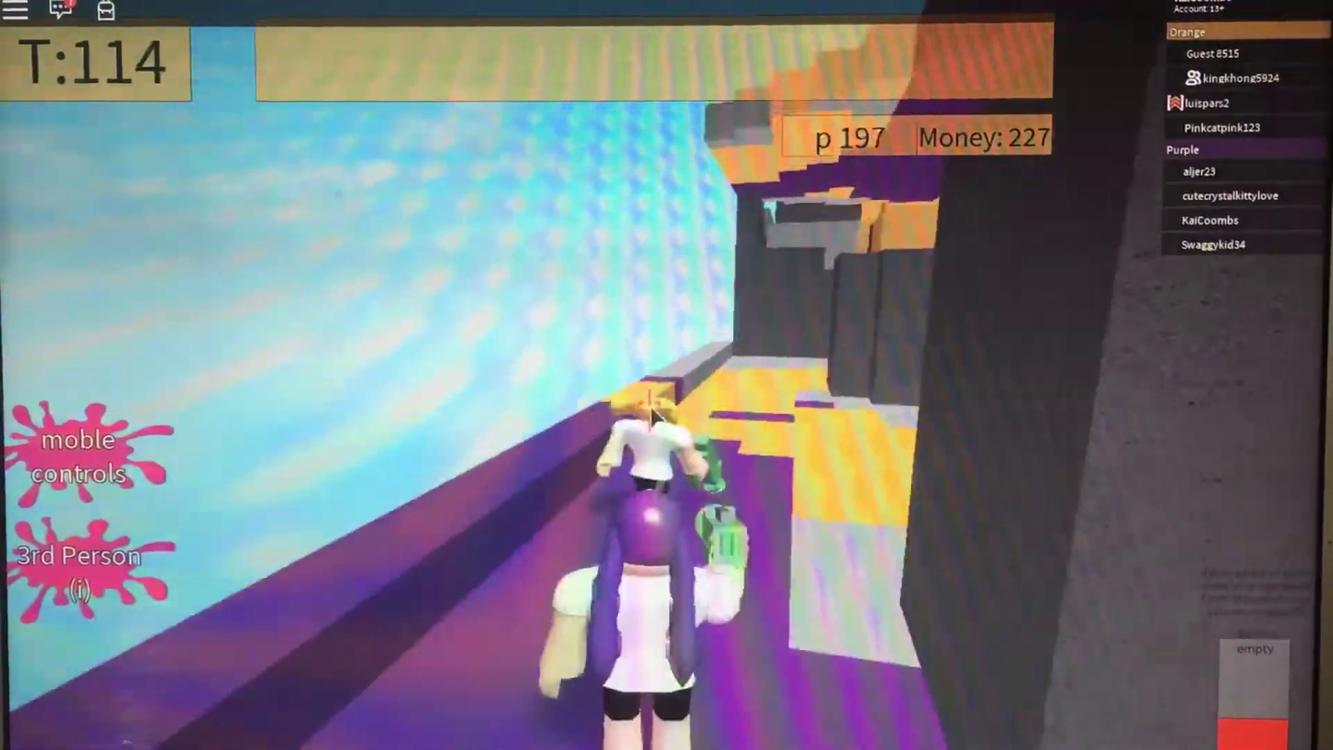
pyautogui.press('w')
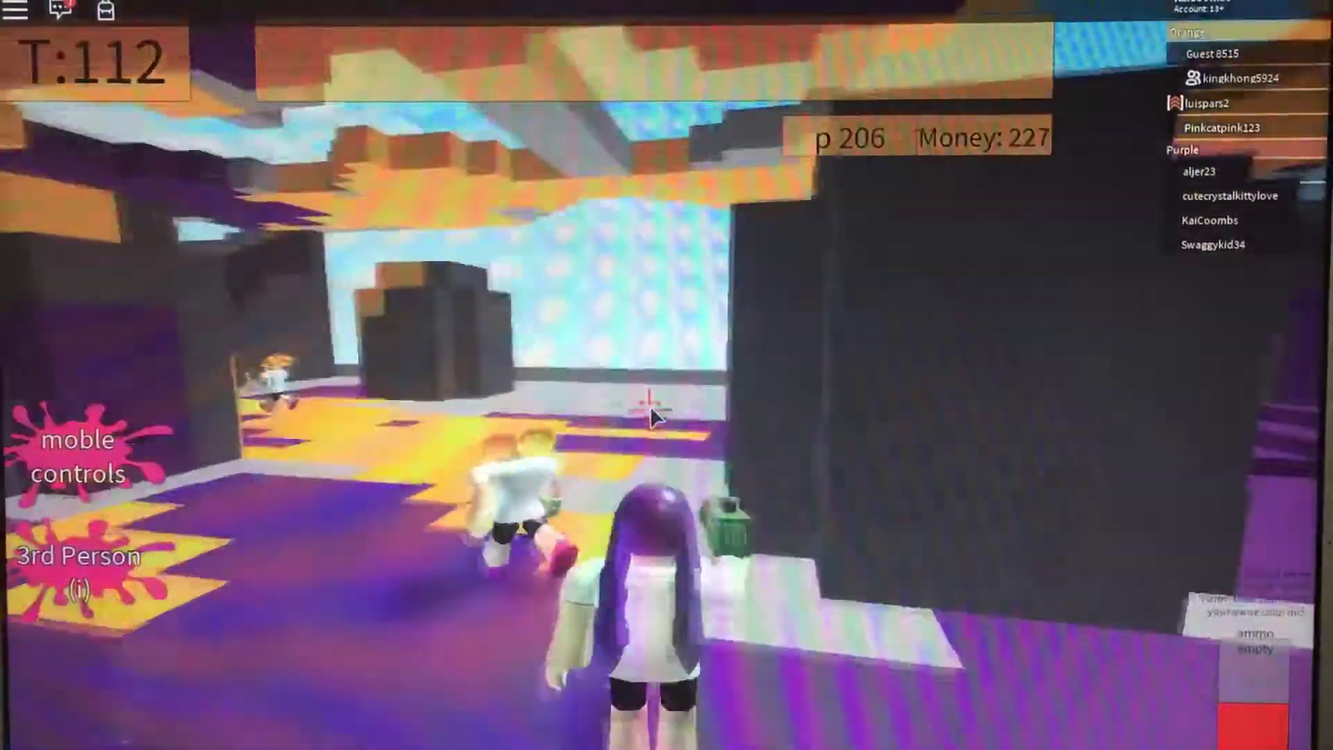
pyautogui.press('w')
pyautogui.press('e')
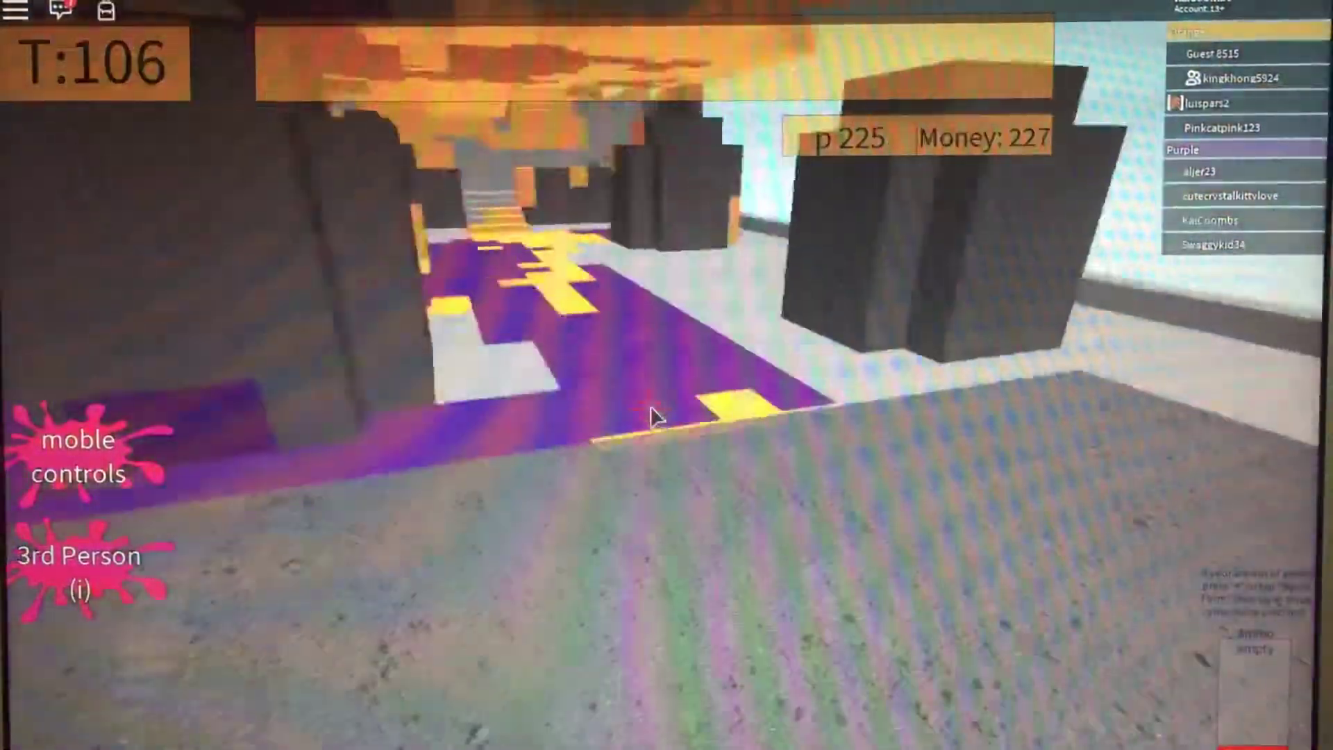
# Paint down the corridor to its edge and climb the stairs inking the floor toward 290 points
pyautogui.press('w')
pyautogui.press('w')
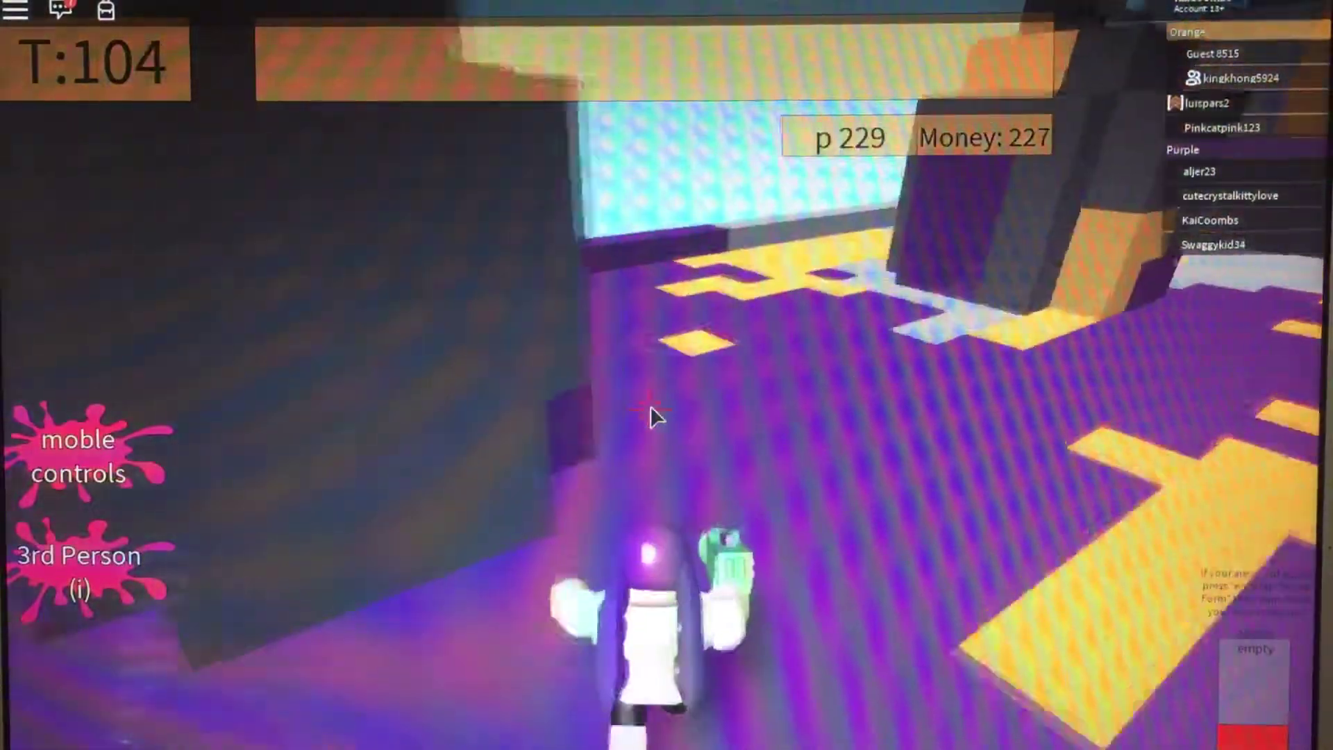
pyautogui.press('e')
pyautogui.press('w')
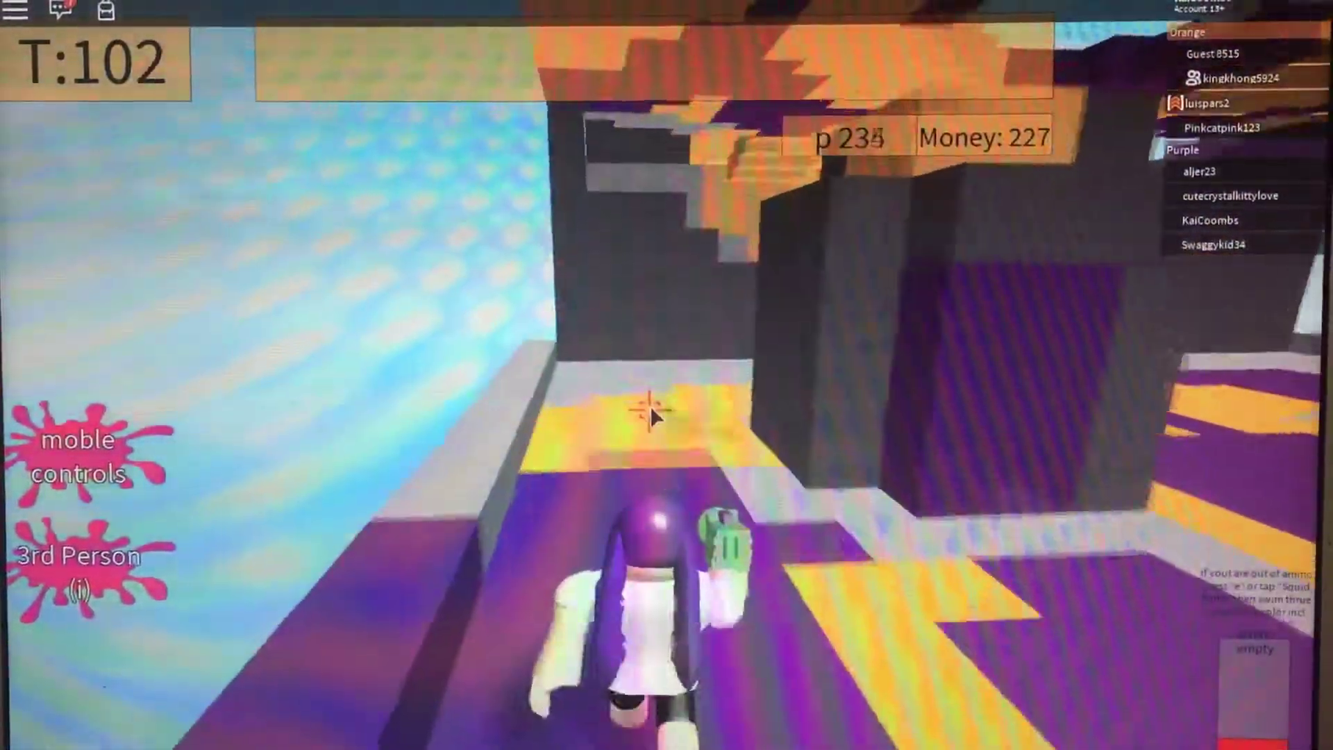
pyautogui.press('w')
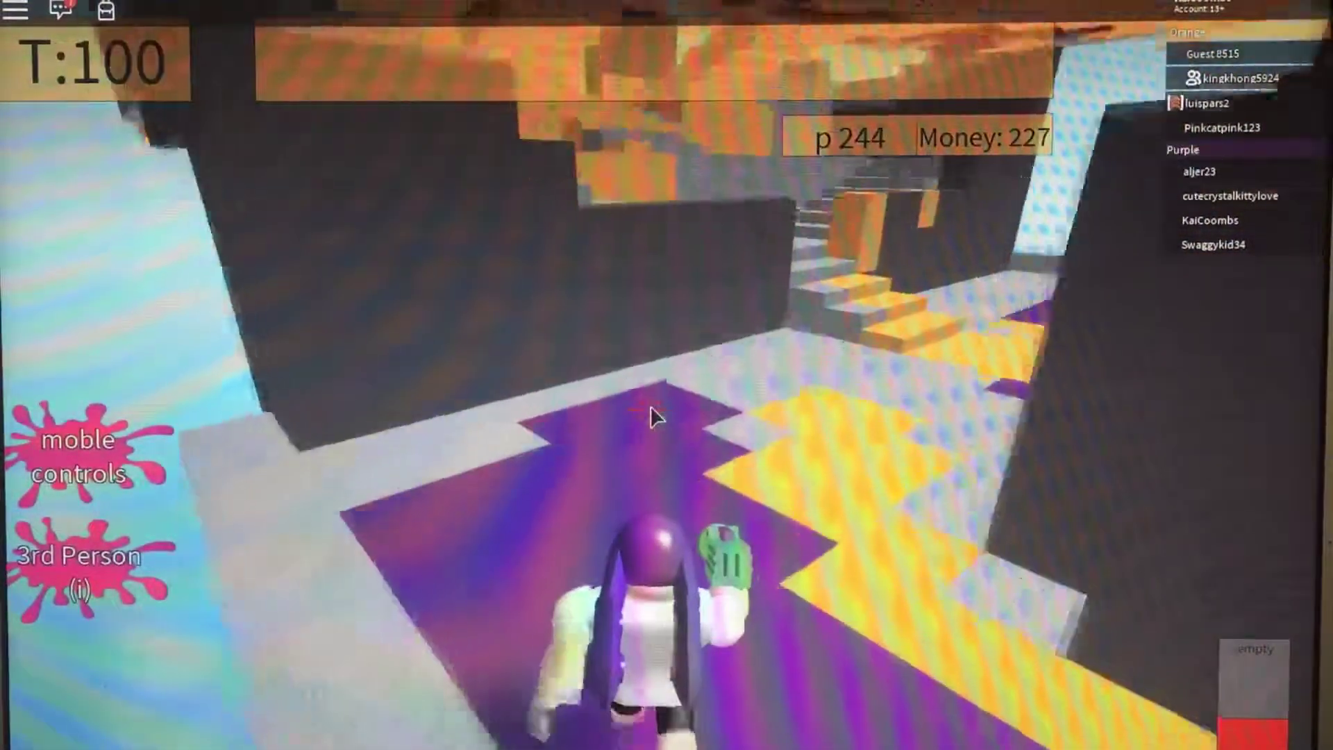
pyautogui.press('w')
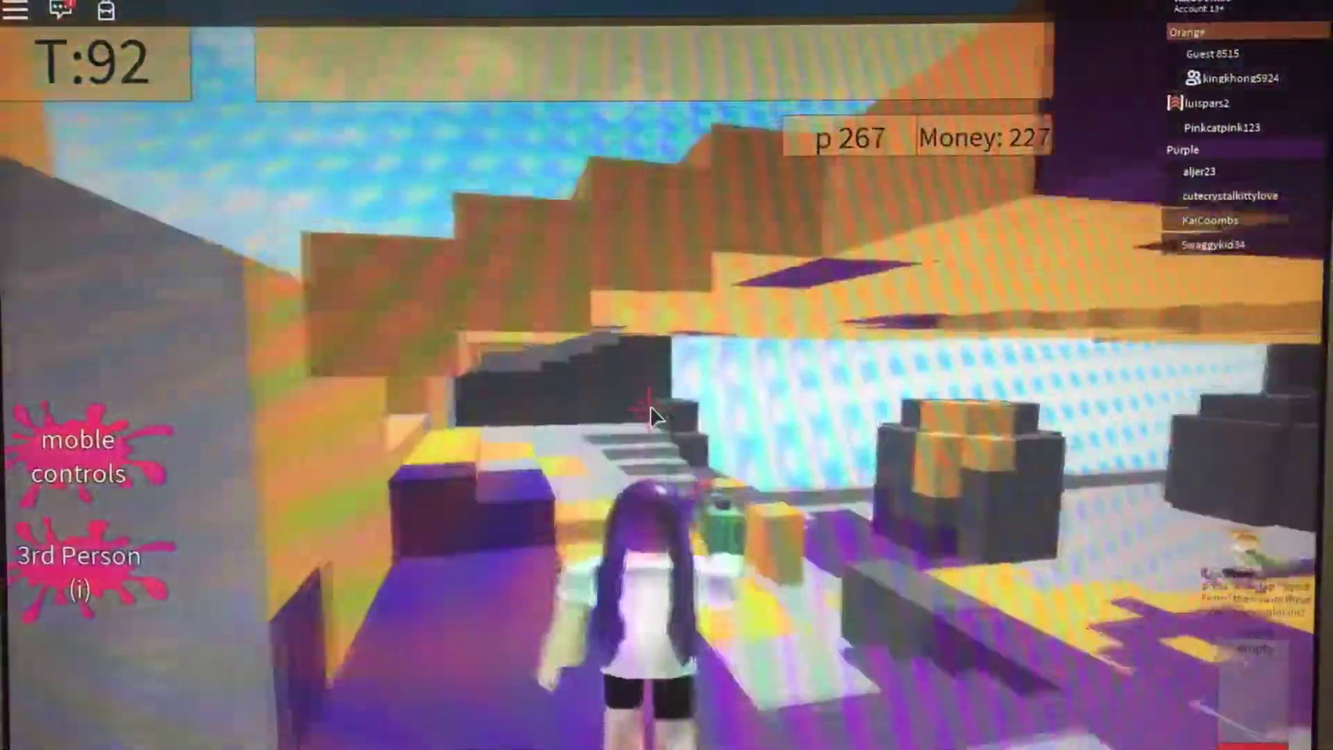
pyautogui.press('w')
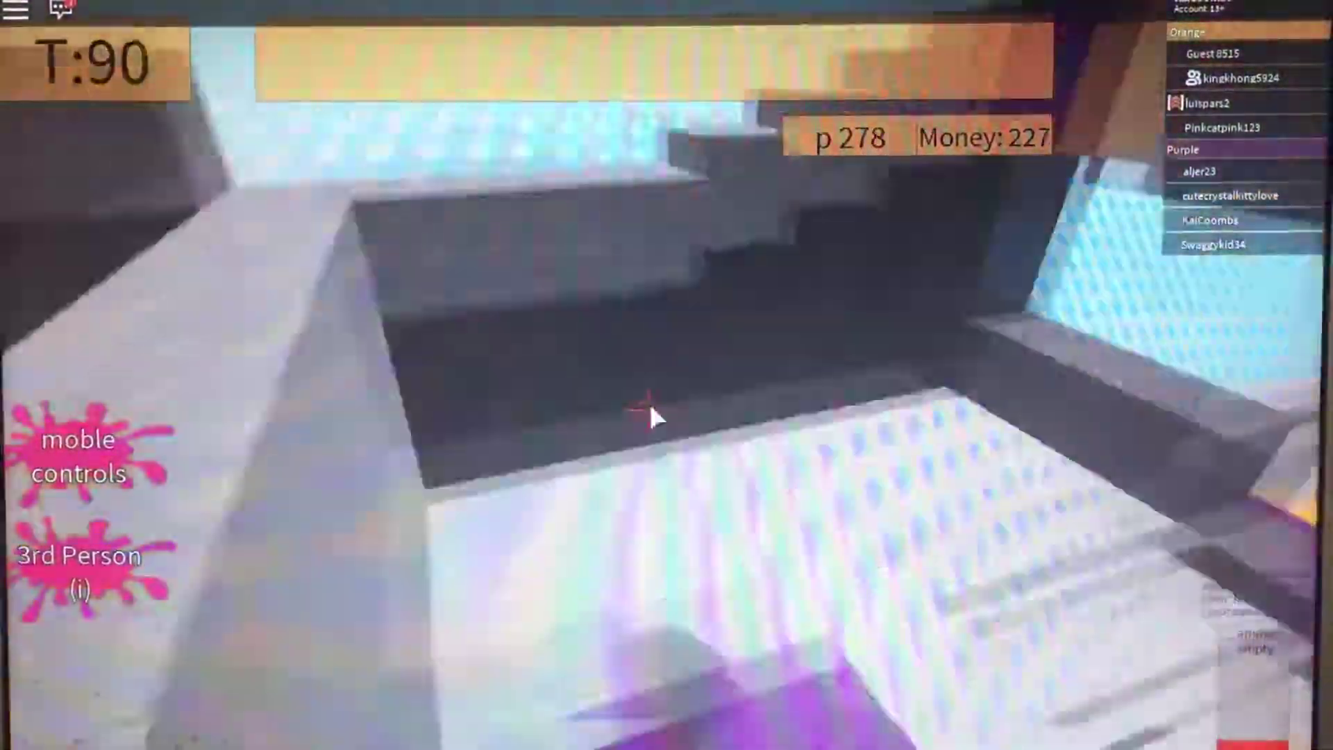
pyautogui.press('w')
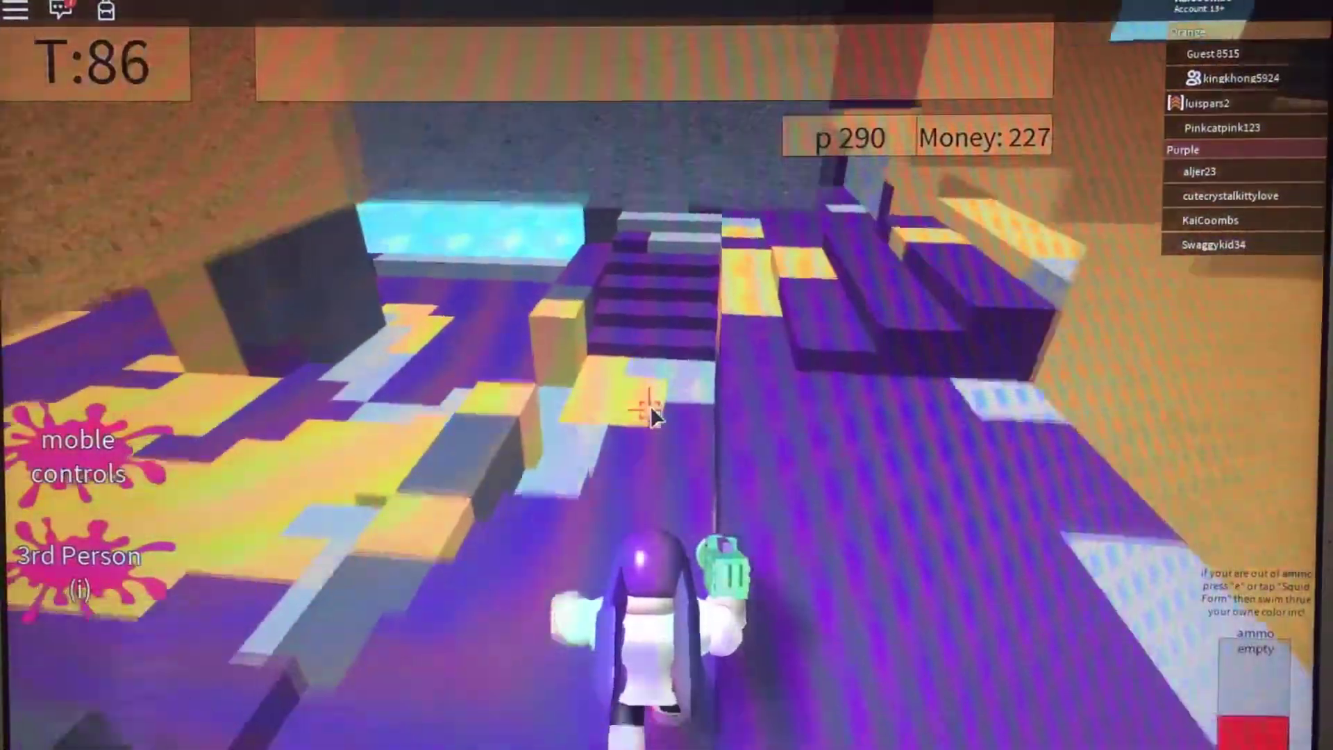
# Swim and run through the painted corridors into a new room, then spray ink in first-person view
pyautogui.press('e')
pyautogui.press('w')
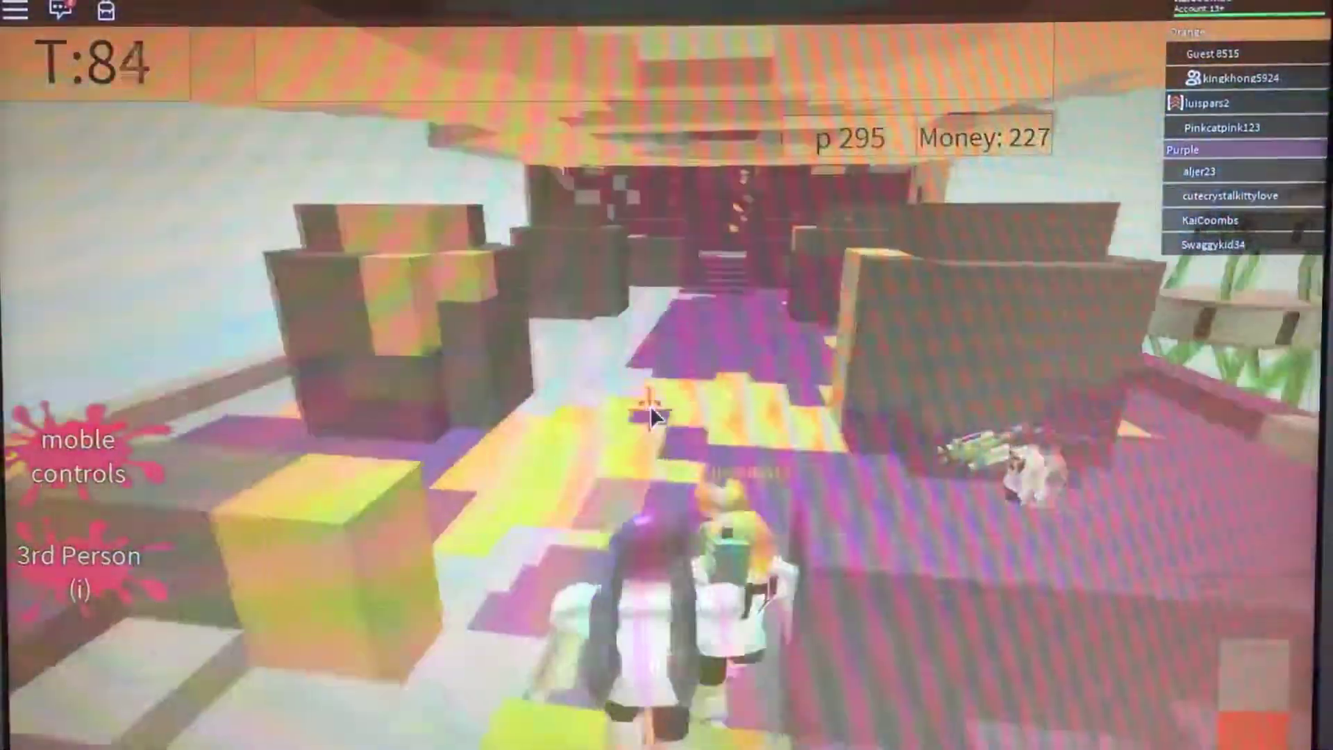
pyautogui.press('w')
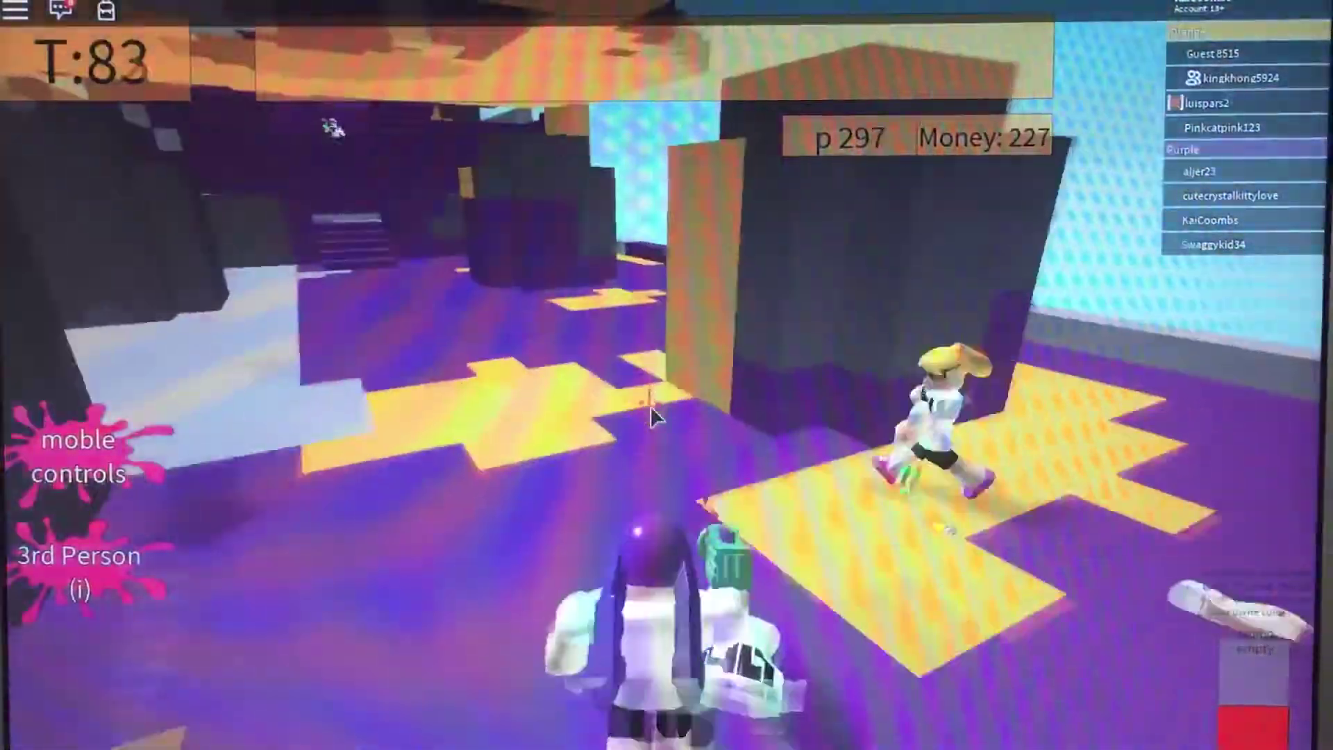
pyautogui.press('w')
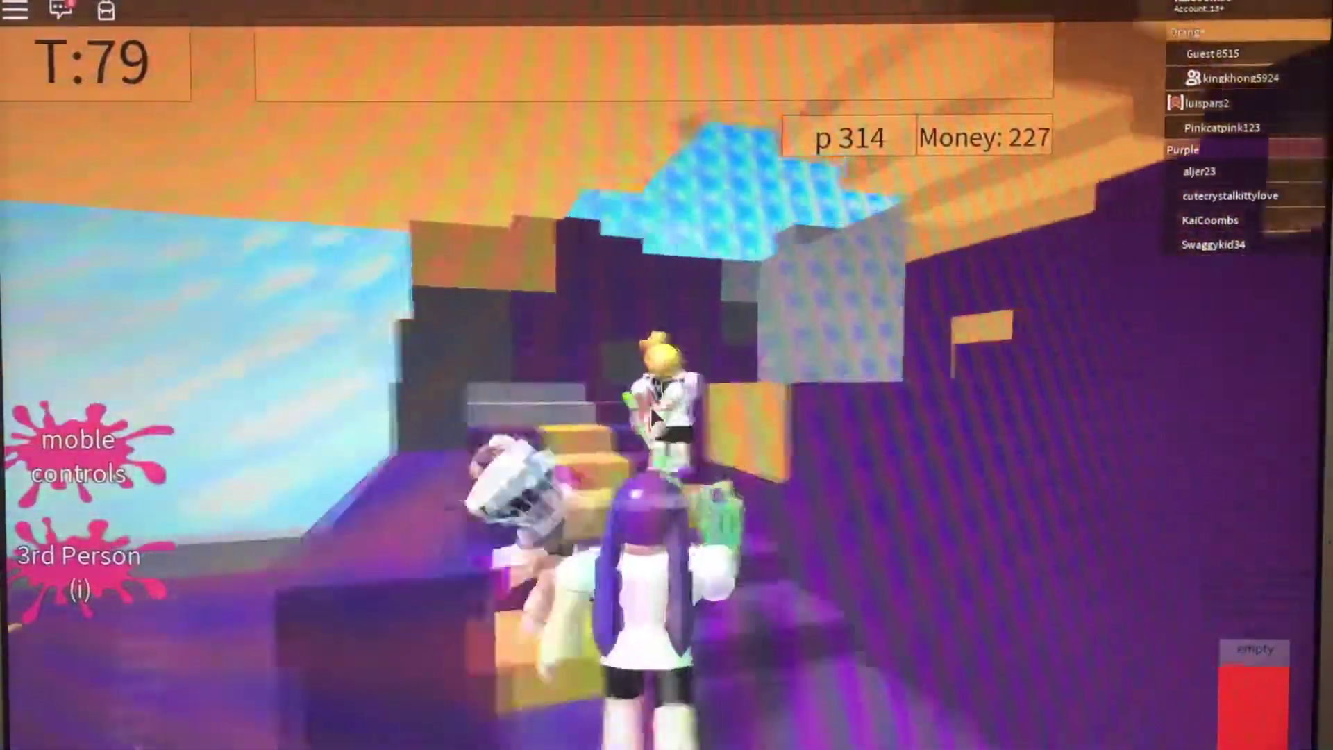
pyautogui.press('w')
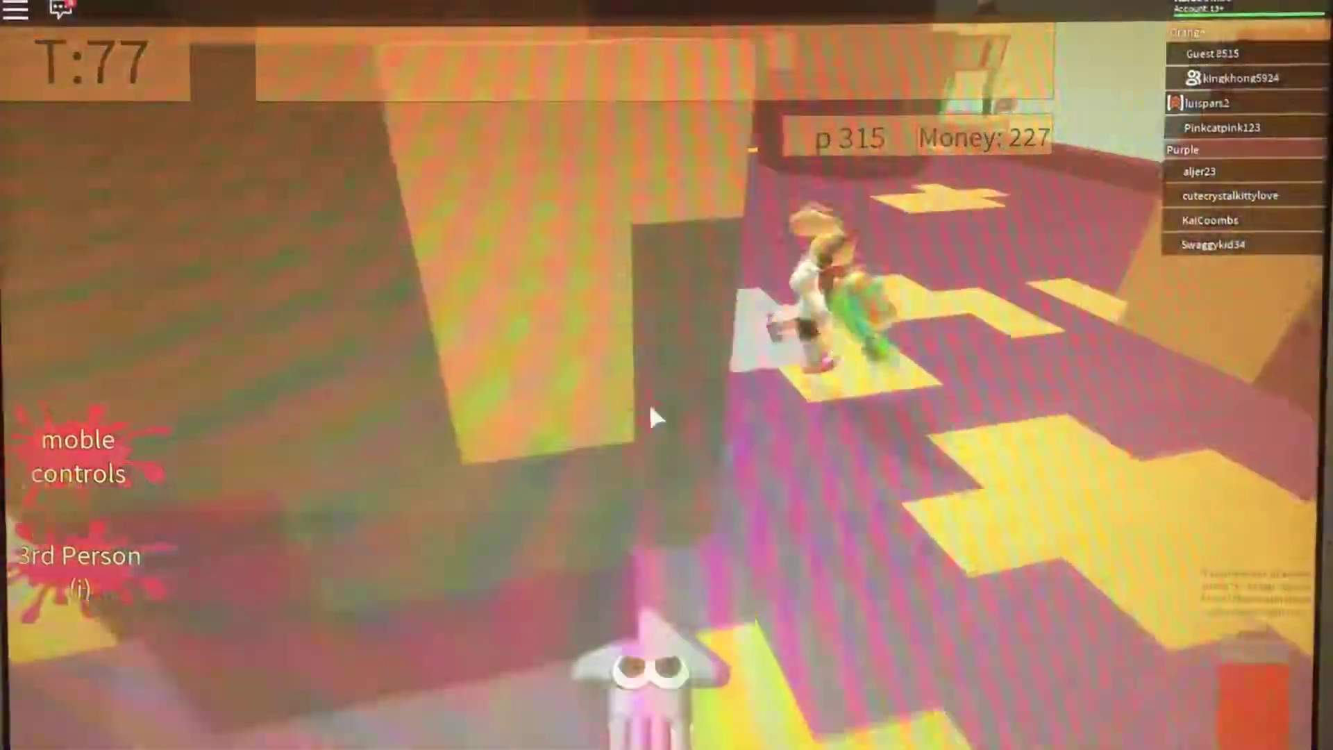
pyautogui.press('w')
pyautogui.press('i')
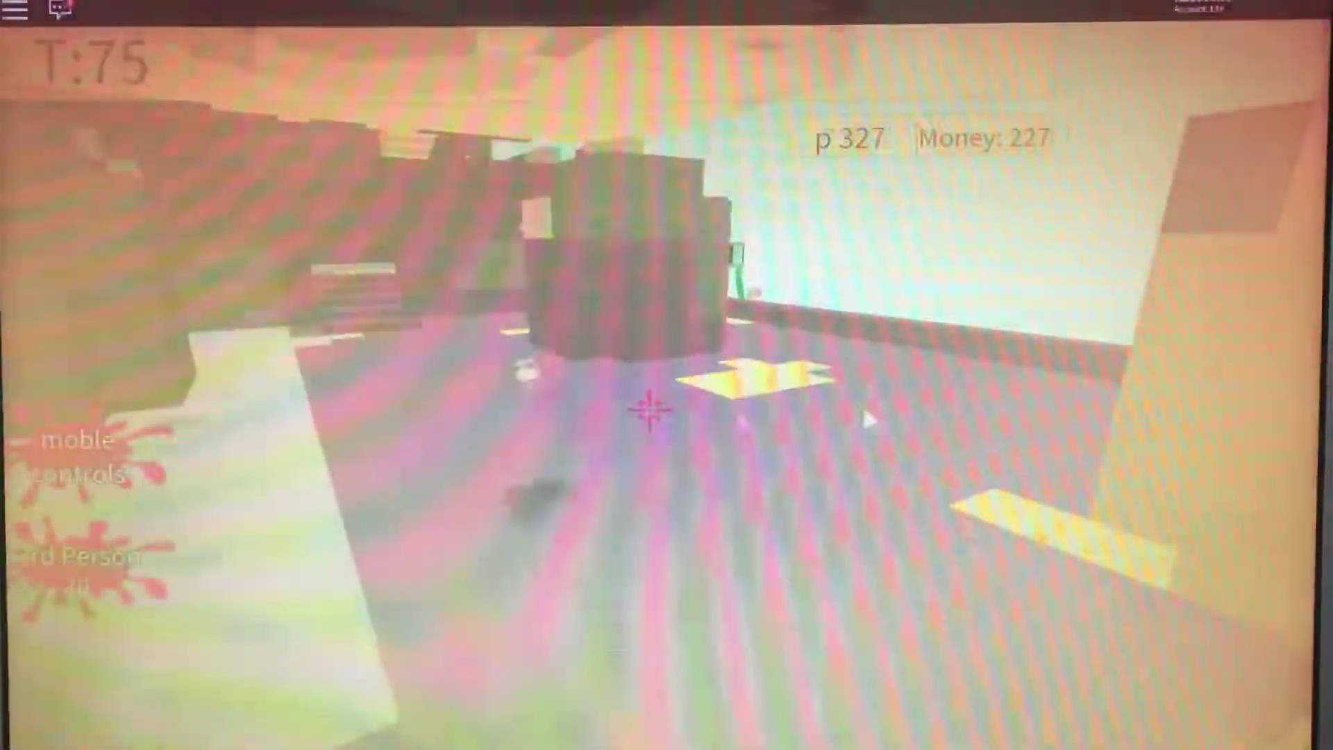
pyautogui.click(649, 414)
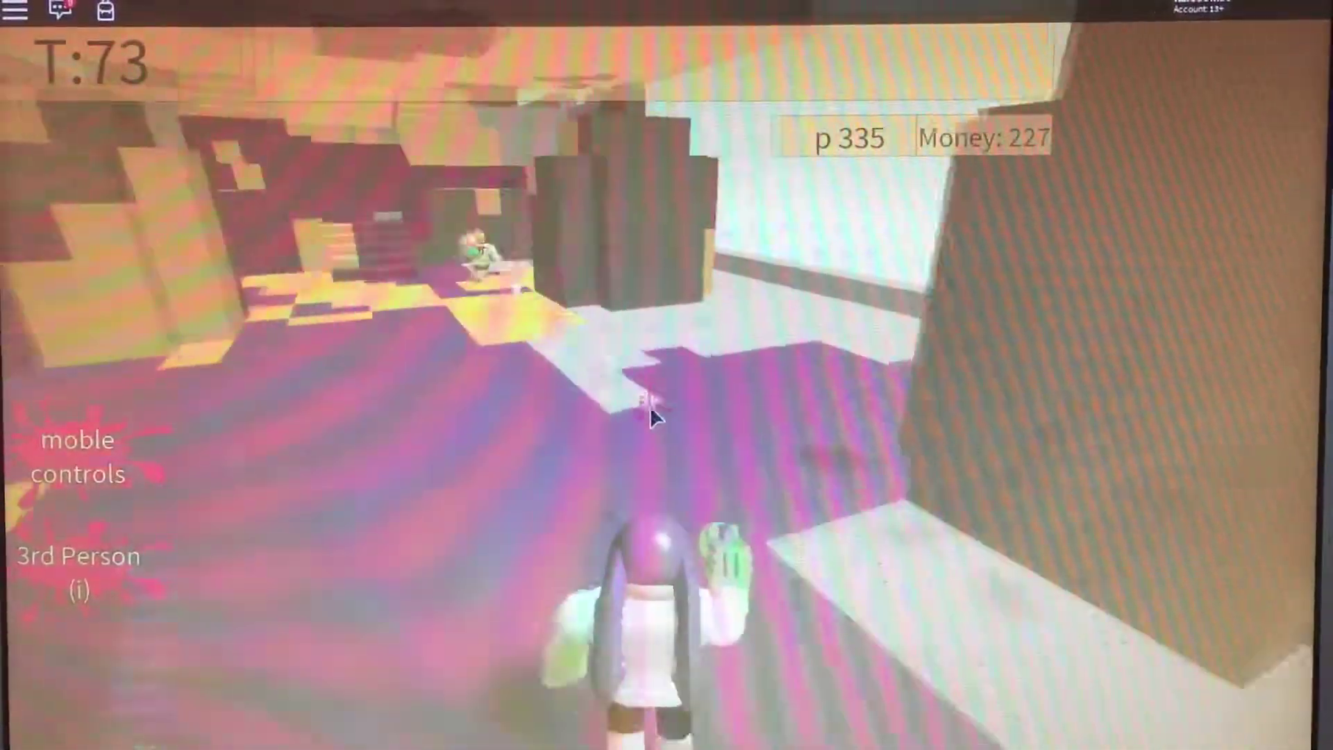
# Cross the room as a squid and ink the orange stairs, structure and yellow floor up to 405 points
pyautogui.press('w')
pyautogui.press('shift')
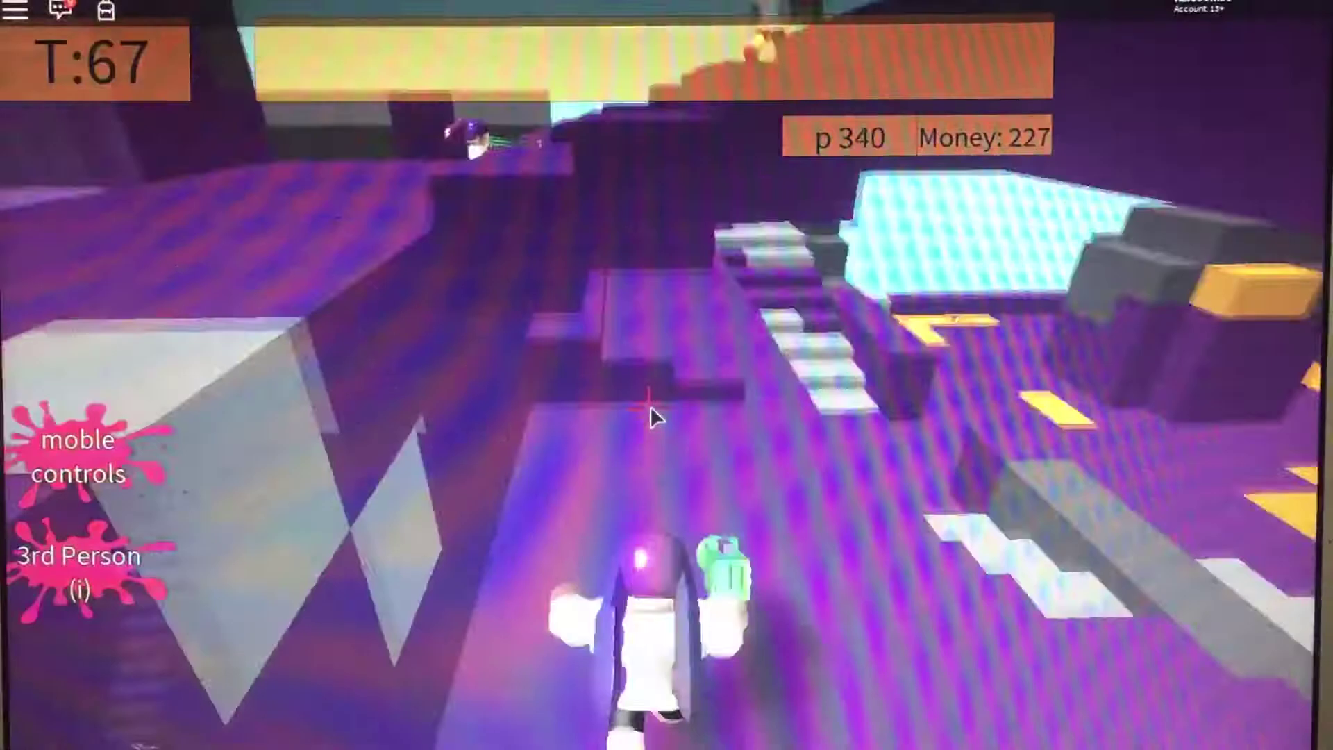
pyautogui.press('shift')
pyautogui.press('shift')
pyautogui.click(649, 414)
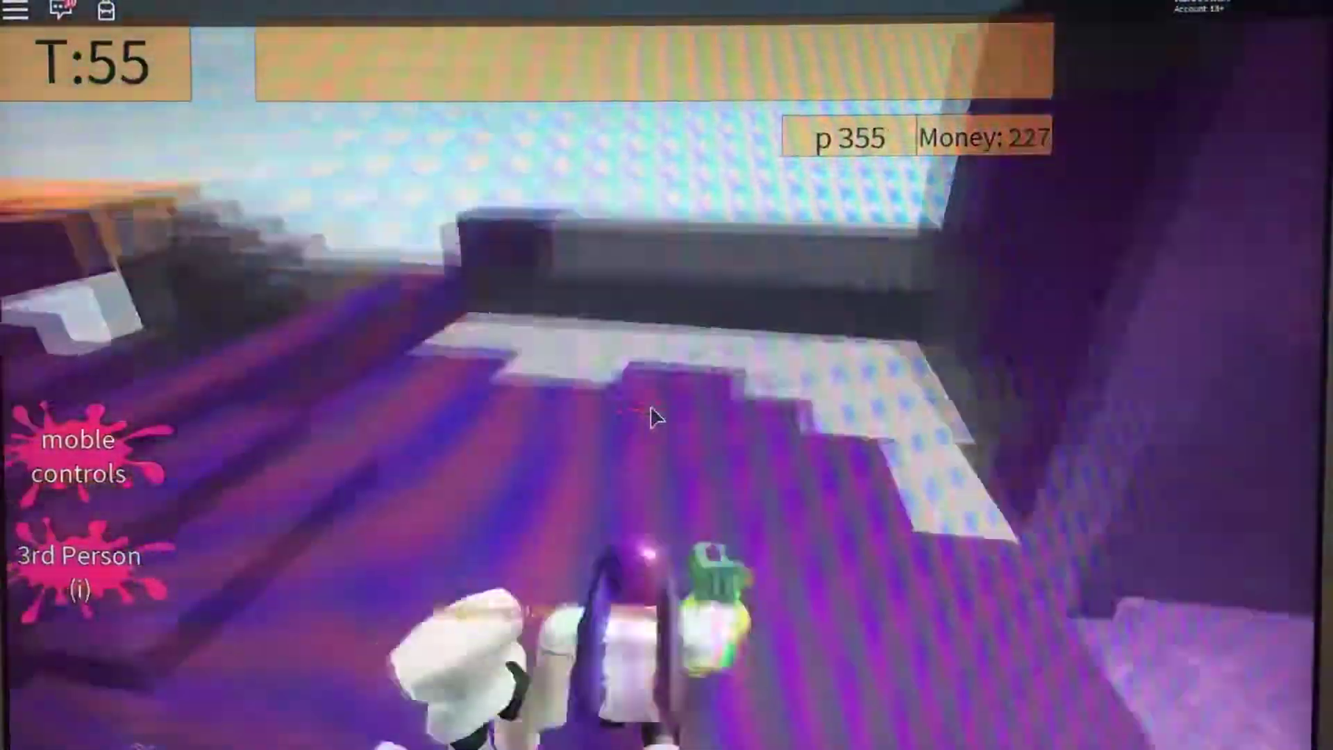
pyautogui.click(651, 414)
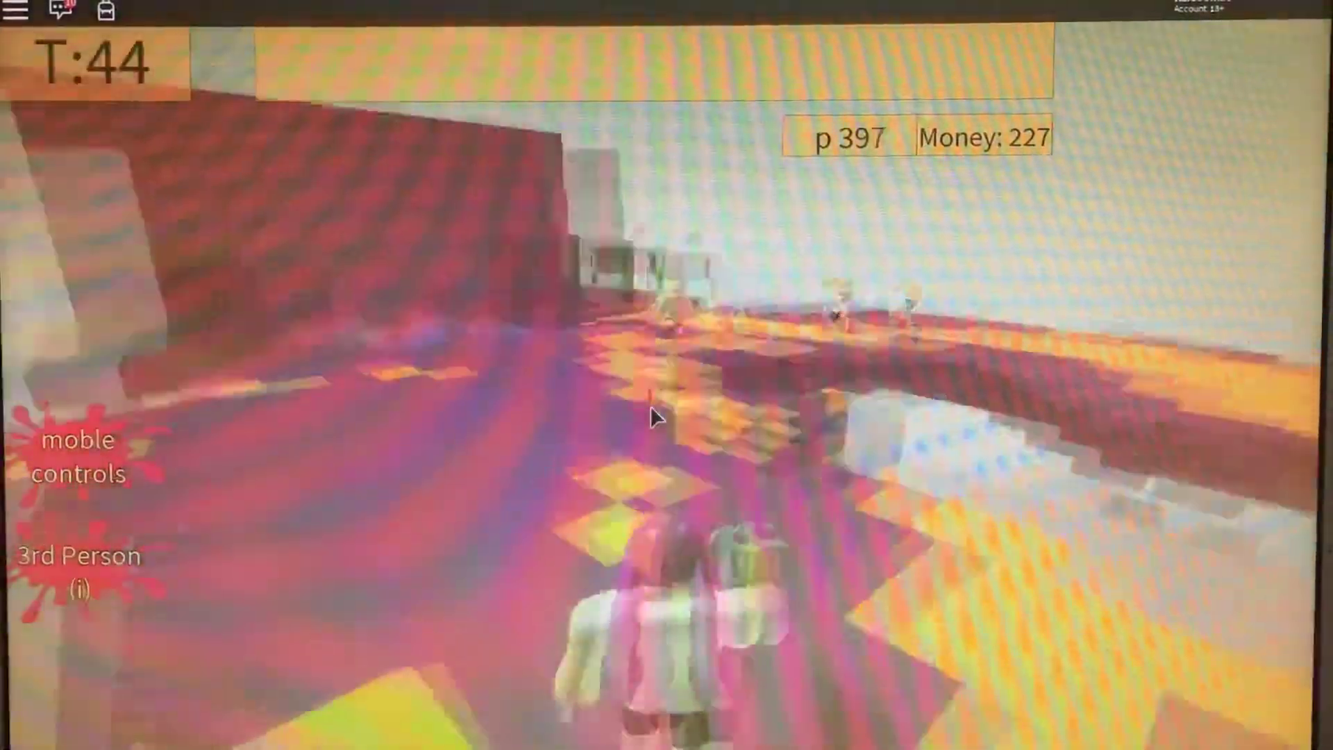
pyautogui.click(651, 417)
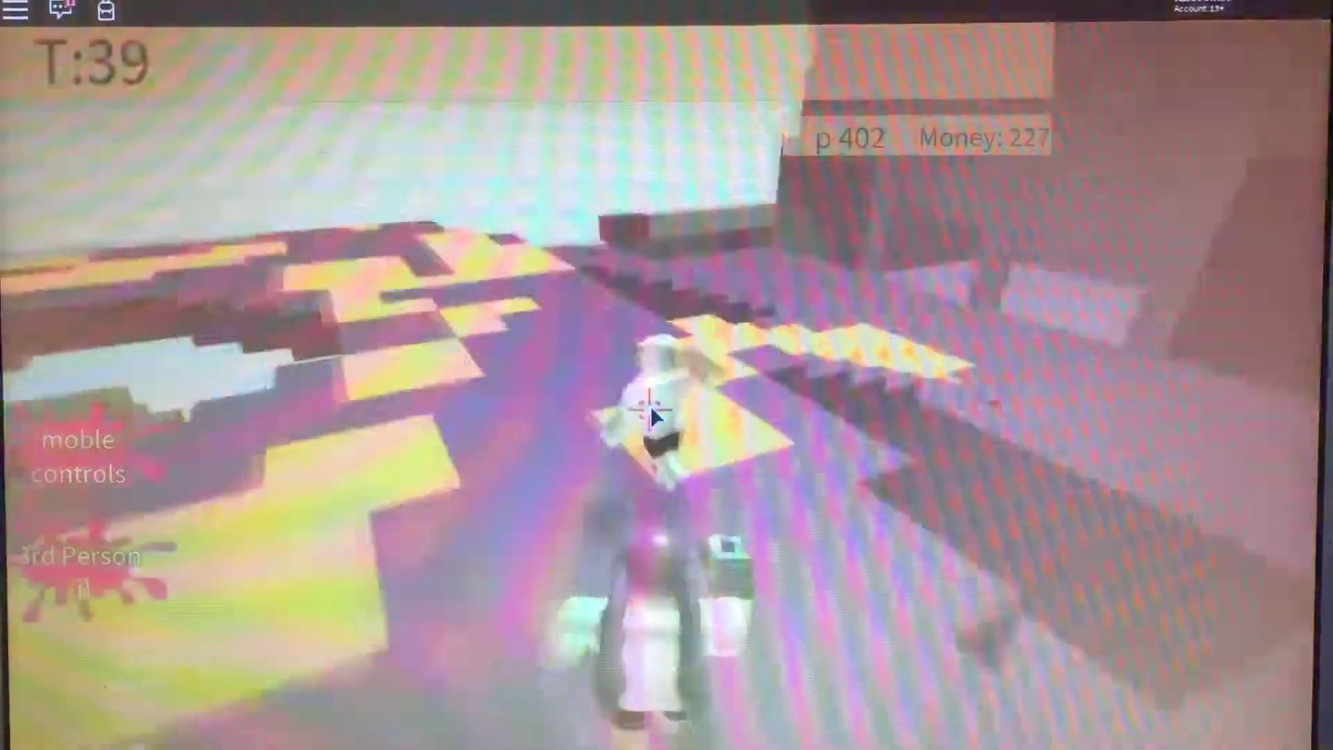
pyautogui.click(651, 416)
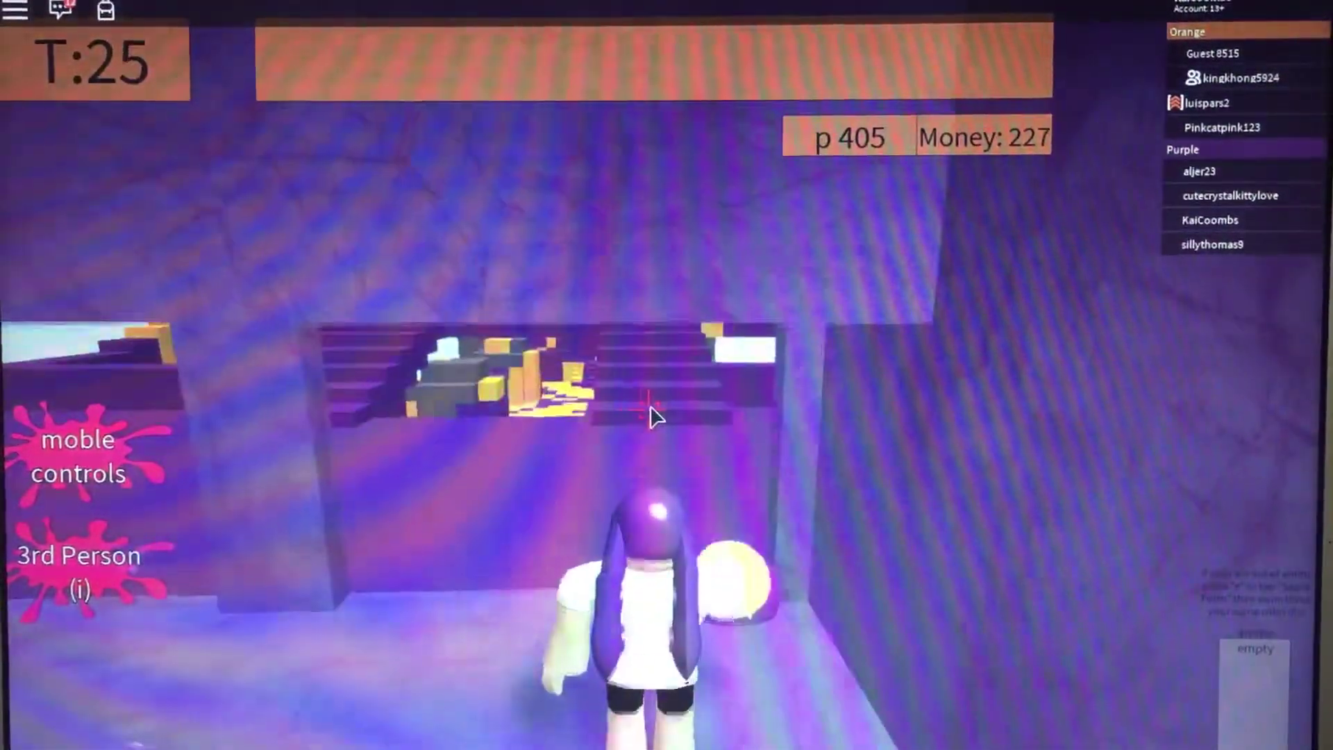
pyautogui.press('w')
pyautogui.press('w')
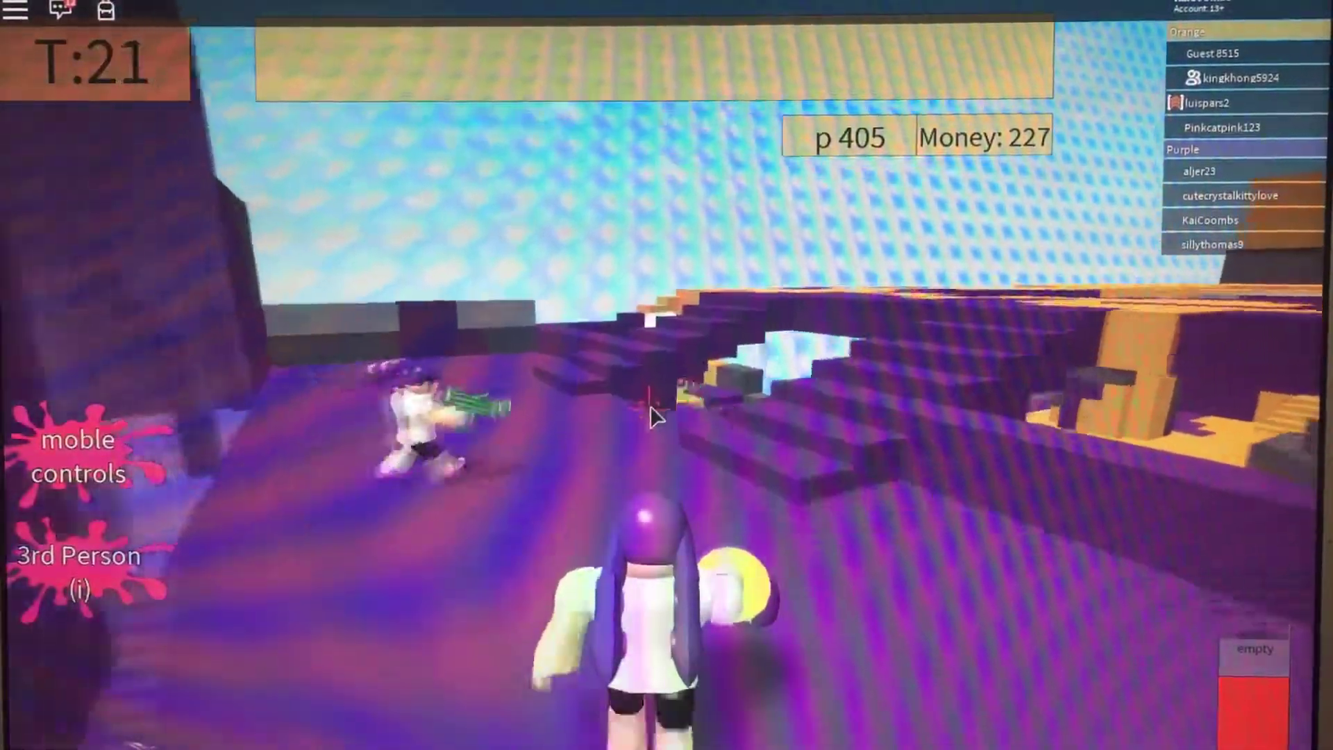
# Walk through the doorway and ink across the stairs, yellow platform and corridor as the timer runs down
pyautogui.press('w')
pyautogui.press('w')
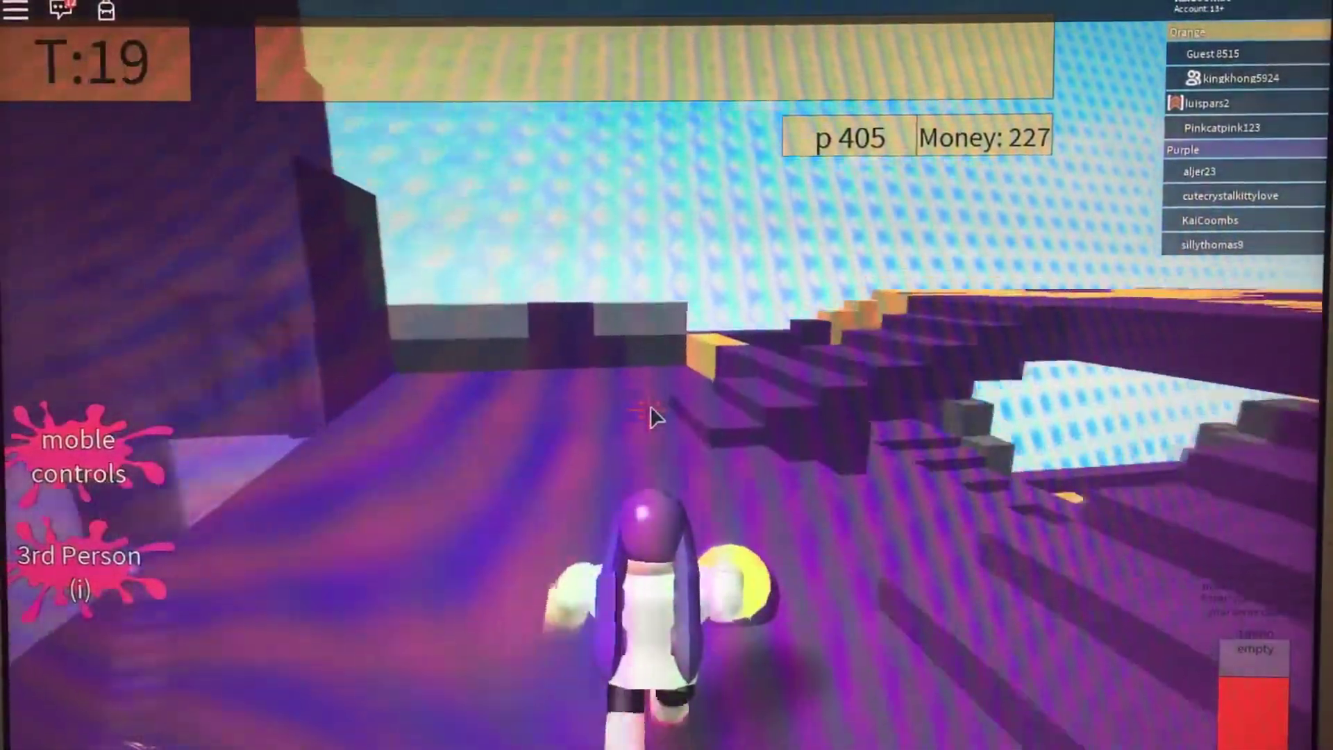
pyautogui.press('i')
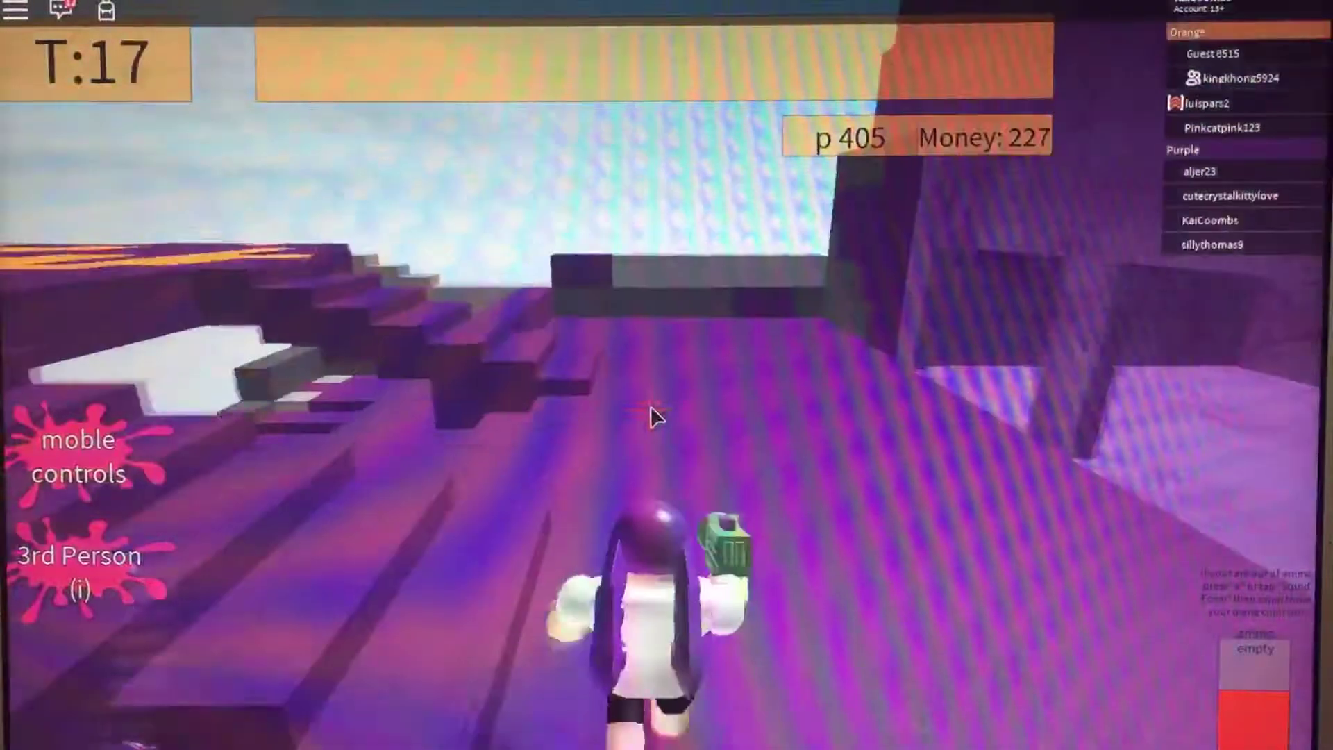
pyautogui.press('w')
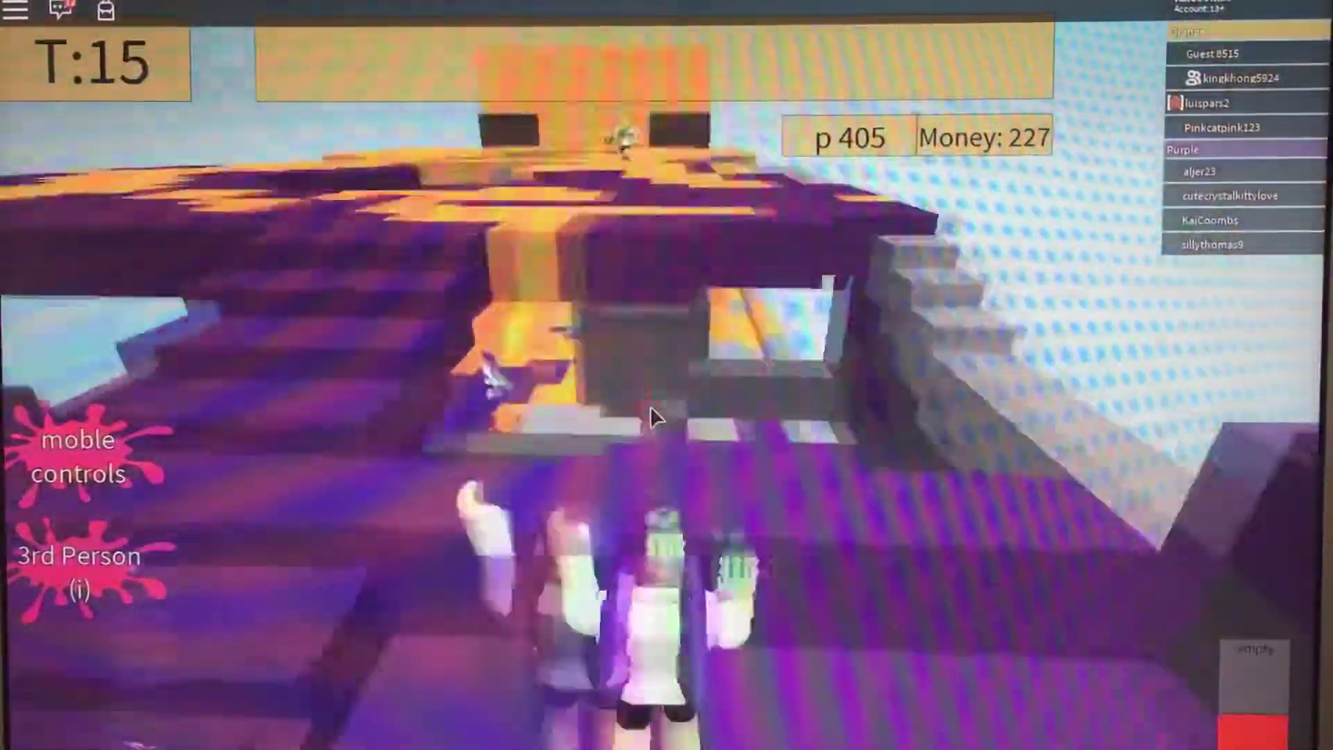
pyautogui.press('a')
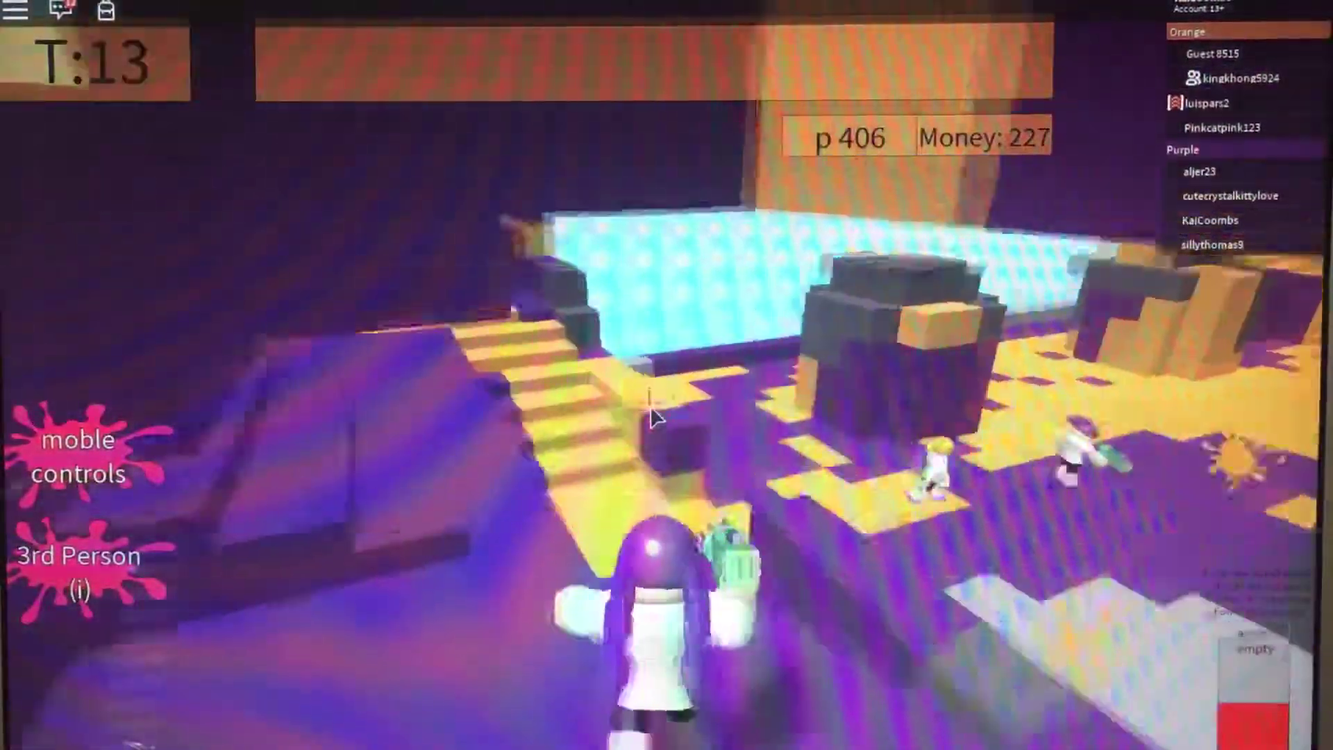
pyautogui.press('w')
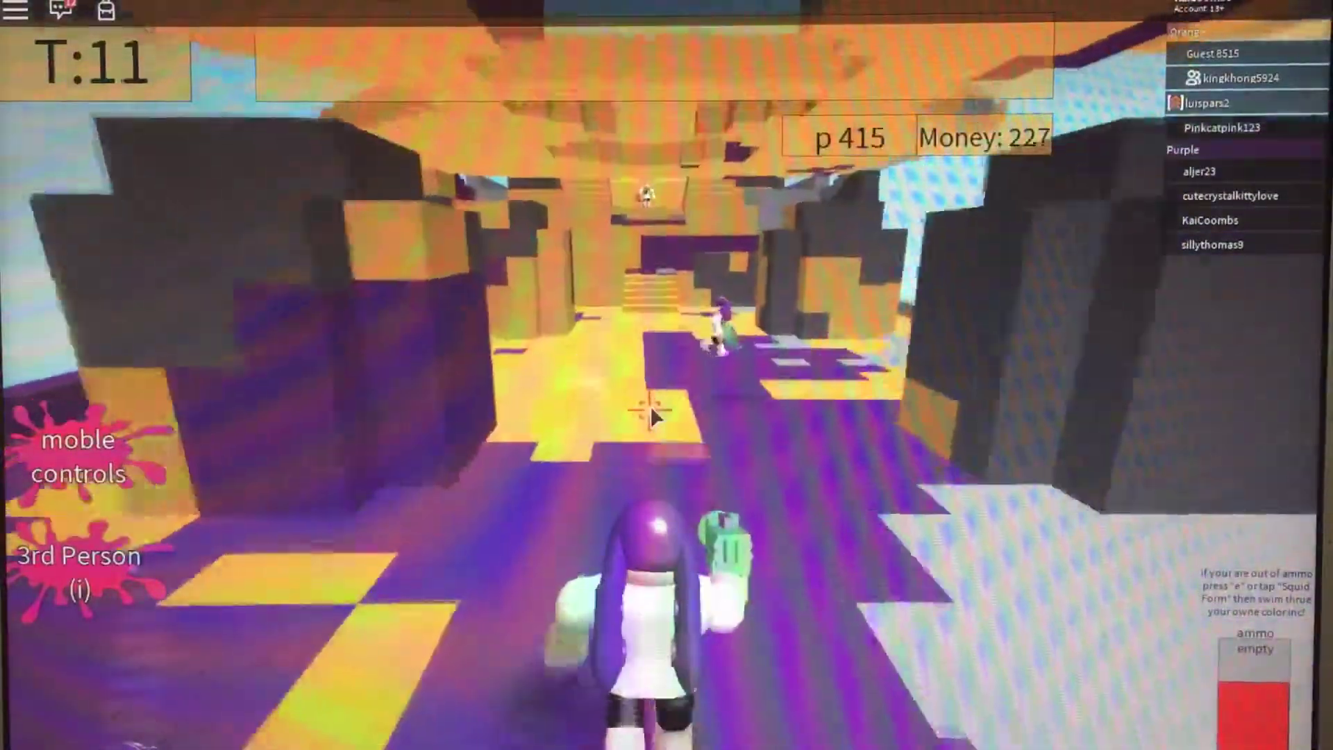
pyautogui.press('w')
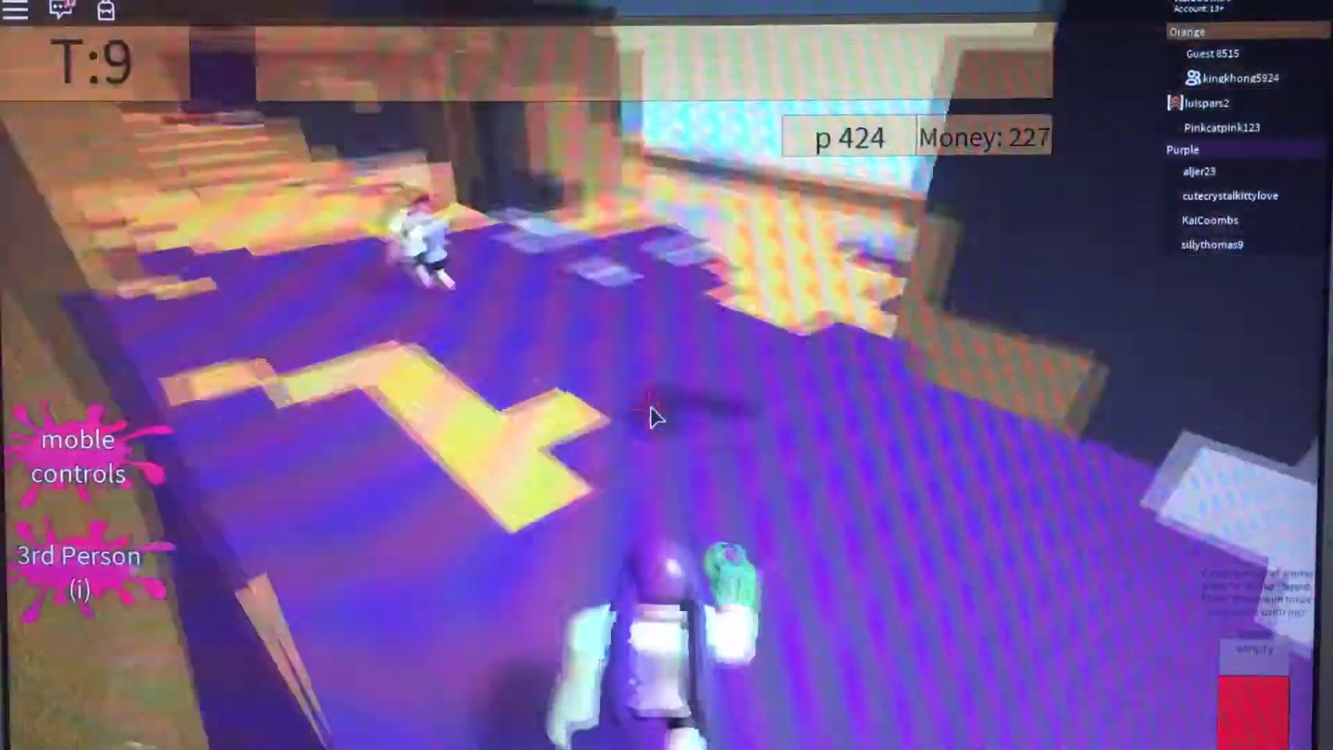
pyautogui.press('w')
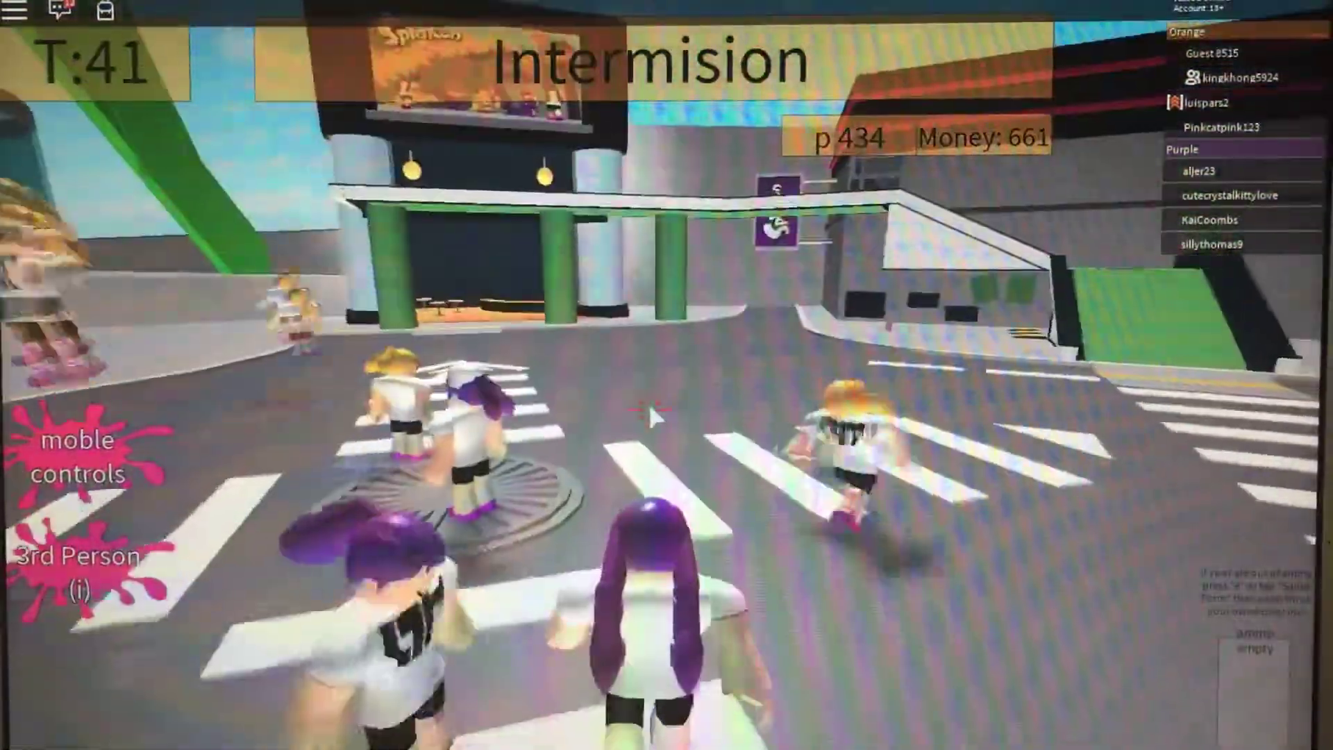
# Wander the lobby streets and crosswalks toward the plaza during intermission
pyautogui.press('w')
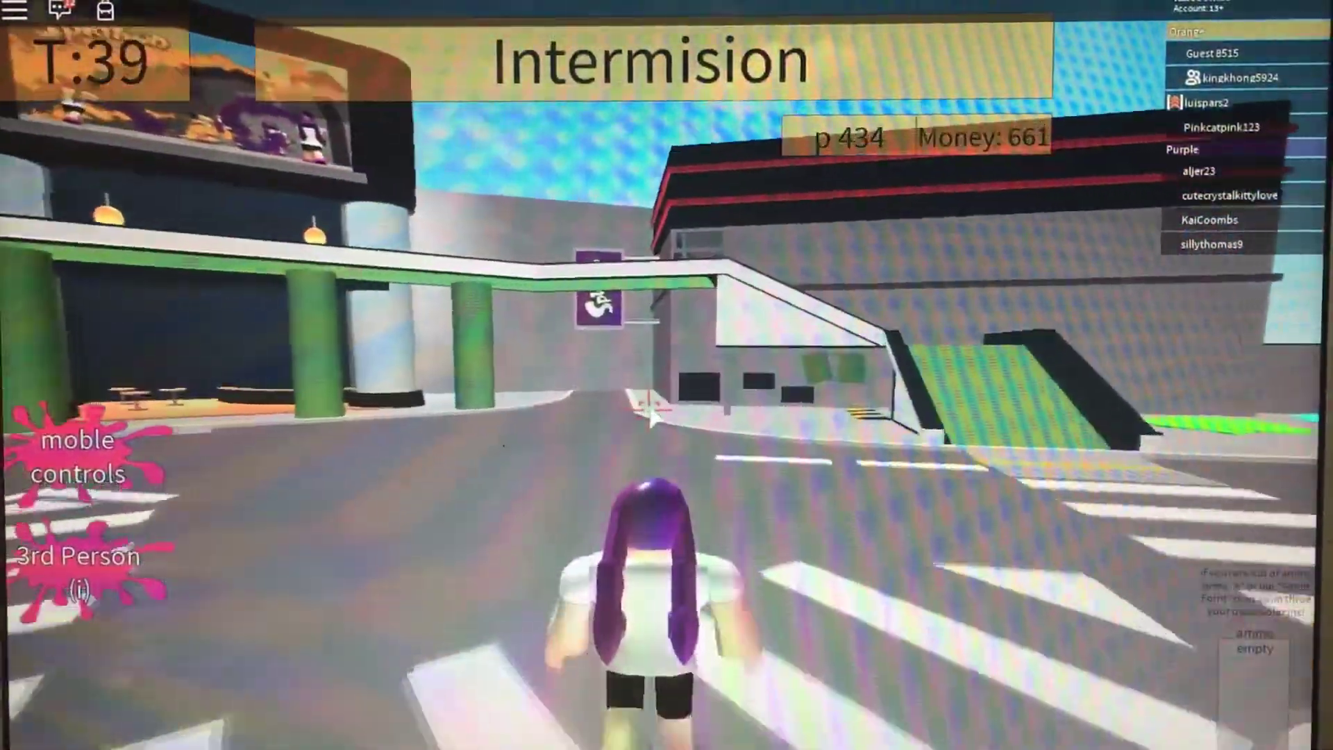
pyautogui.press('w')
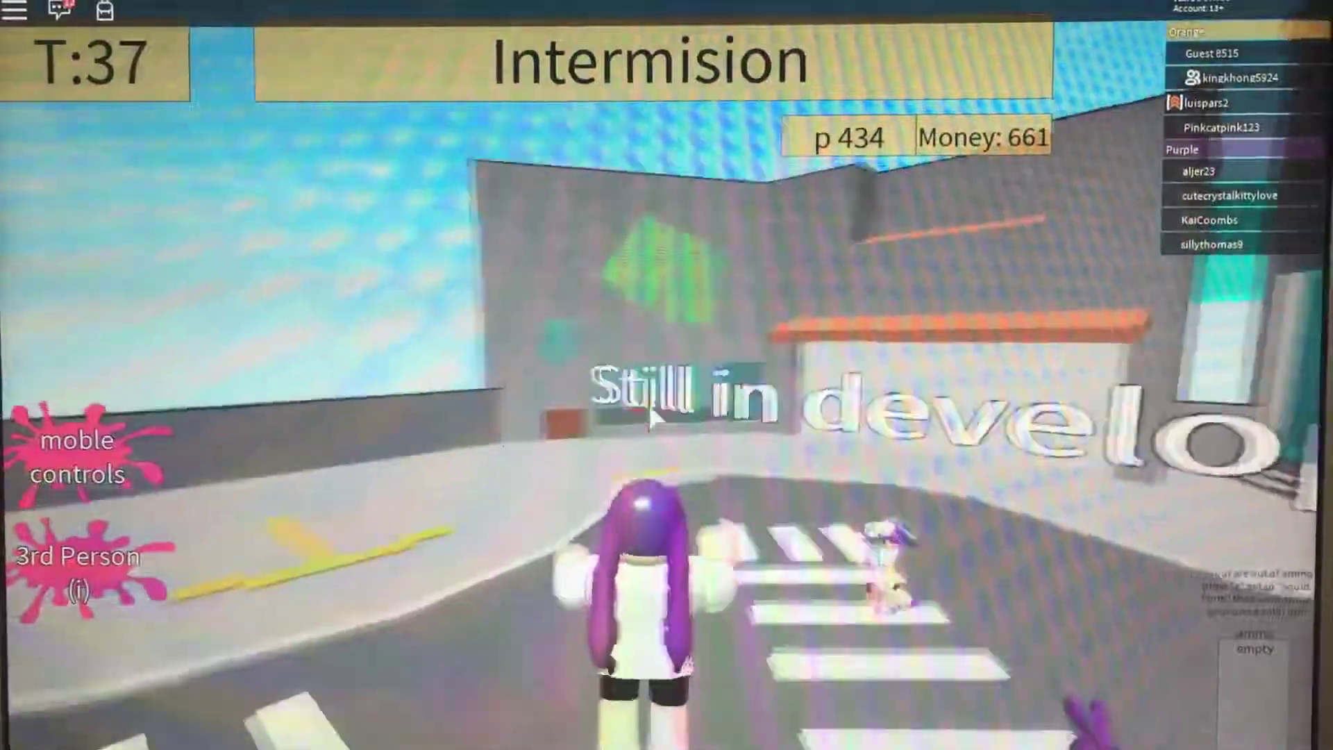
pyautogui.press('w')
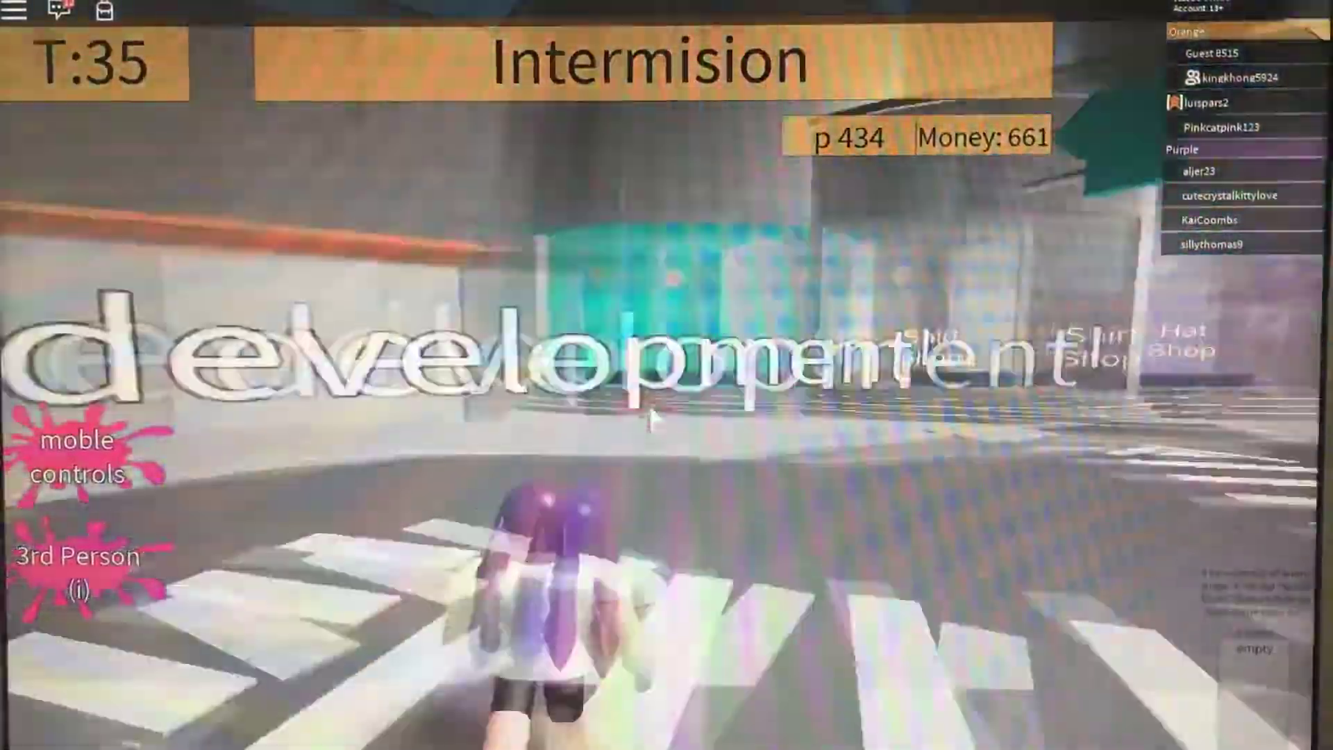
pyautogui.press('w')
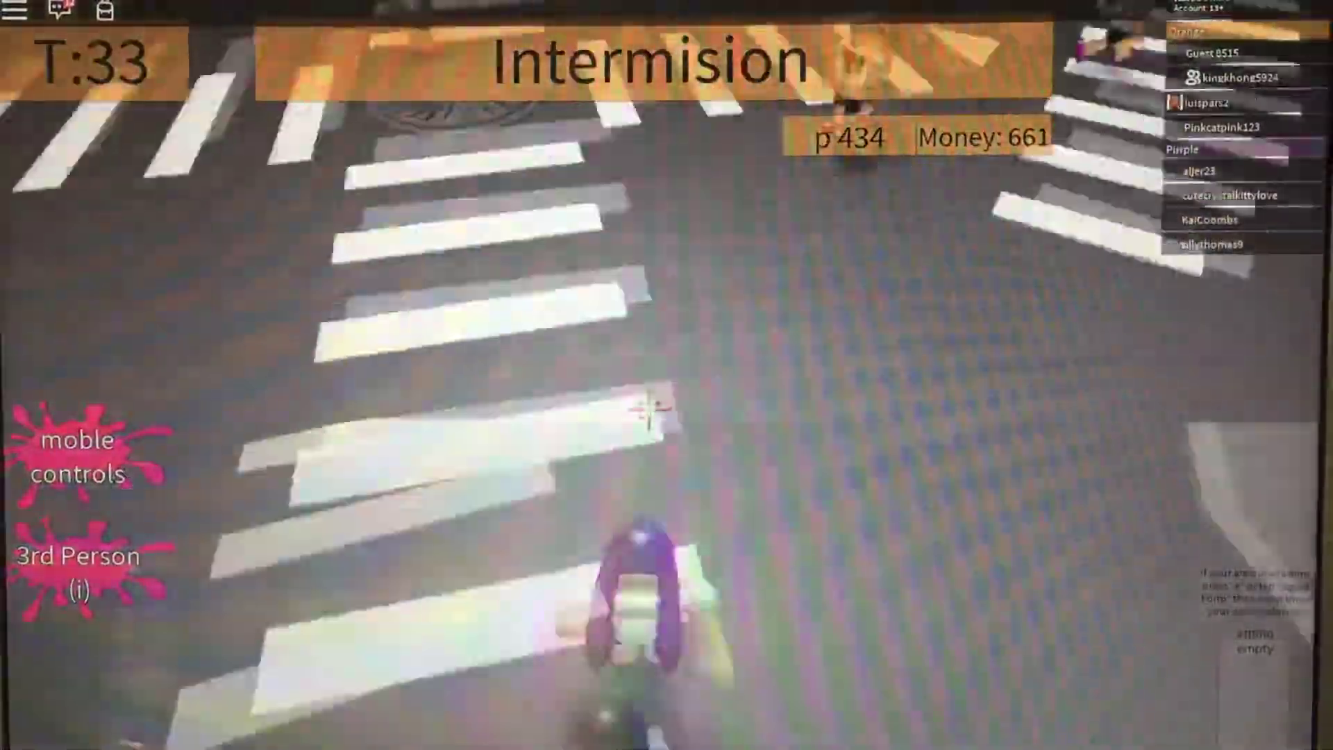
pyautogui.press('w')
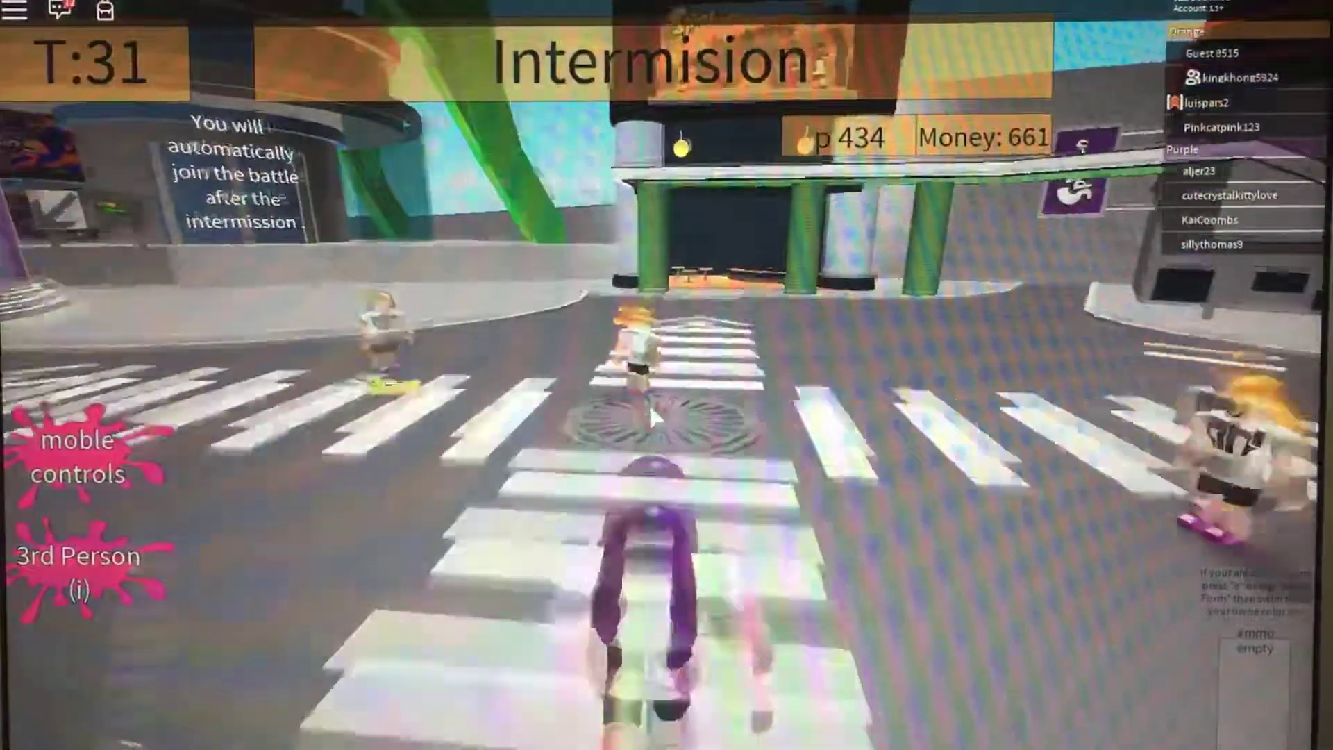
pyautogui.press('w')
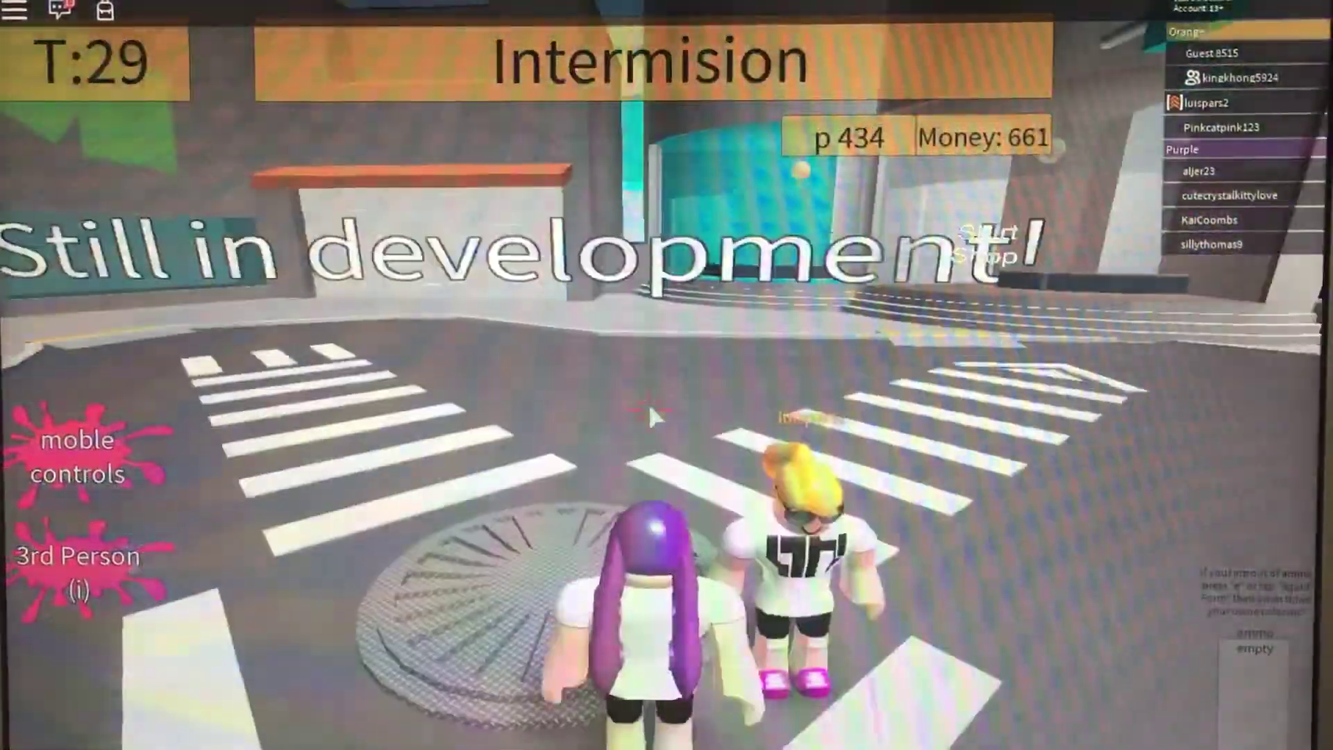
pyautogui.press('w')
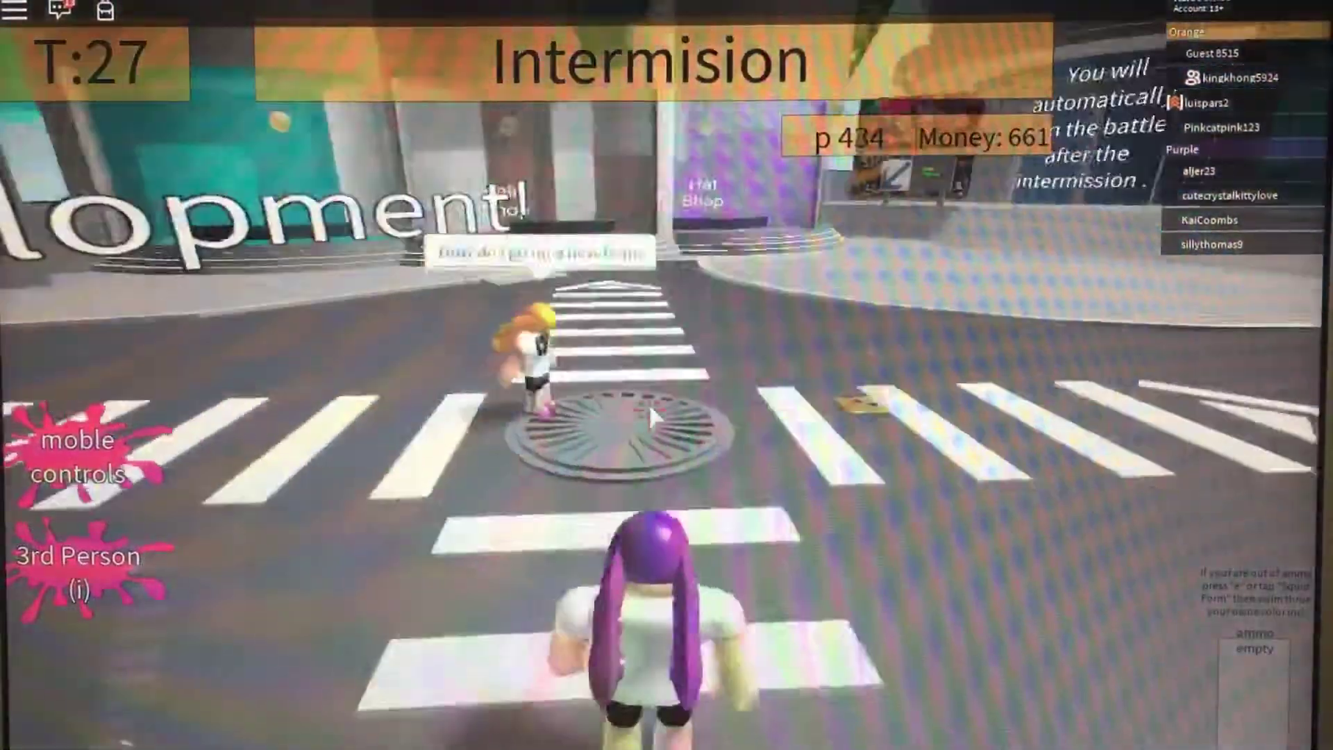
pyautogui.press('w')
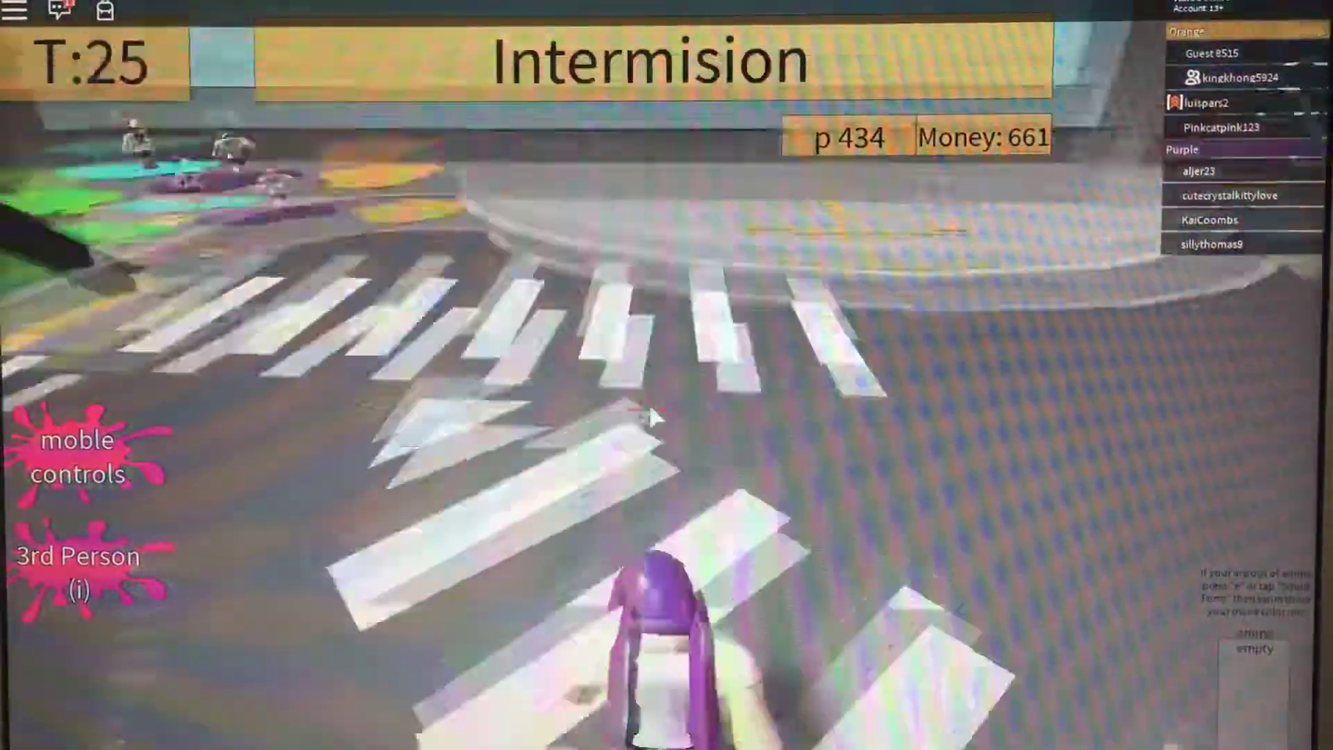
pyautogui.press('w')
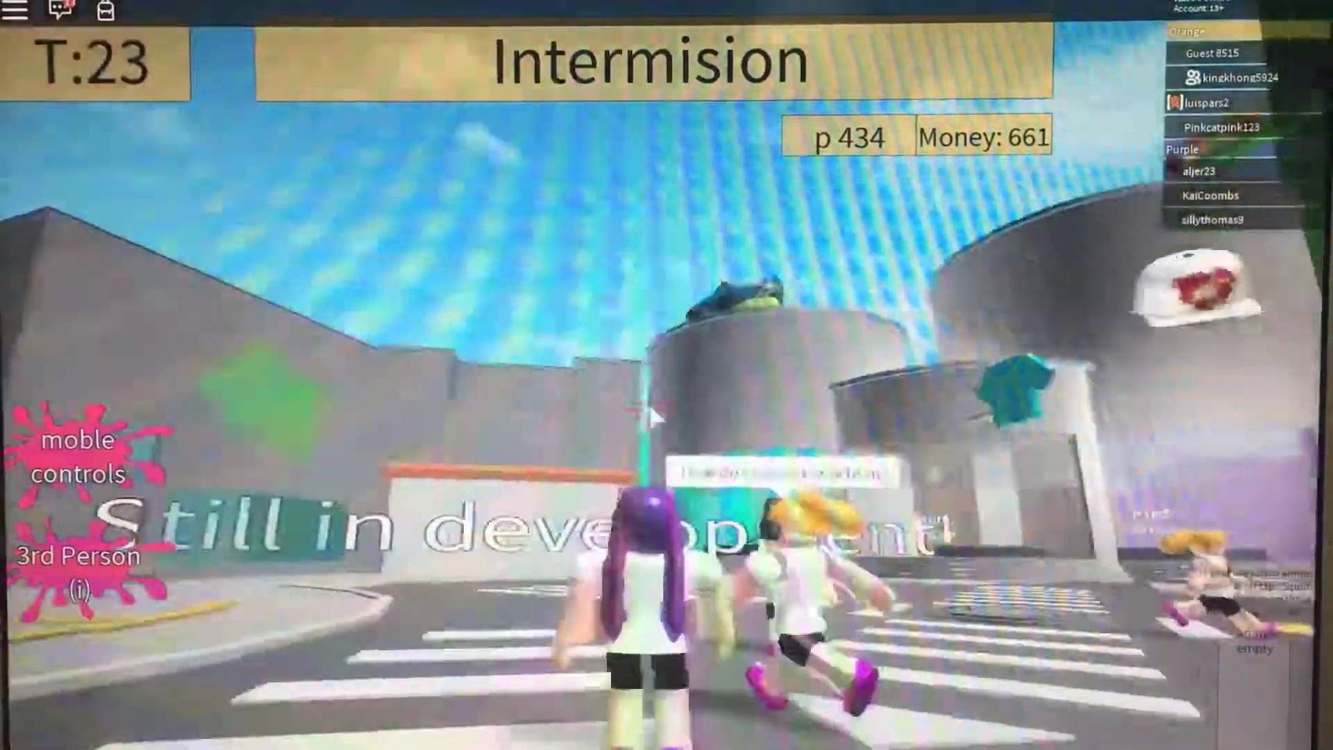
# Walk across the plaza past the green pillars to the central tower, then change into squid form
pyautogui.press('w')
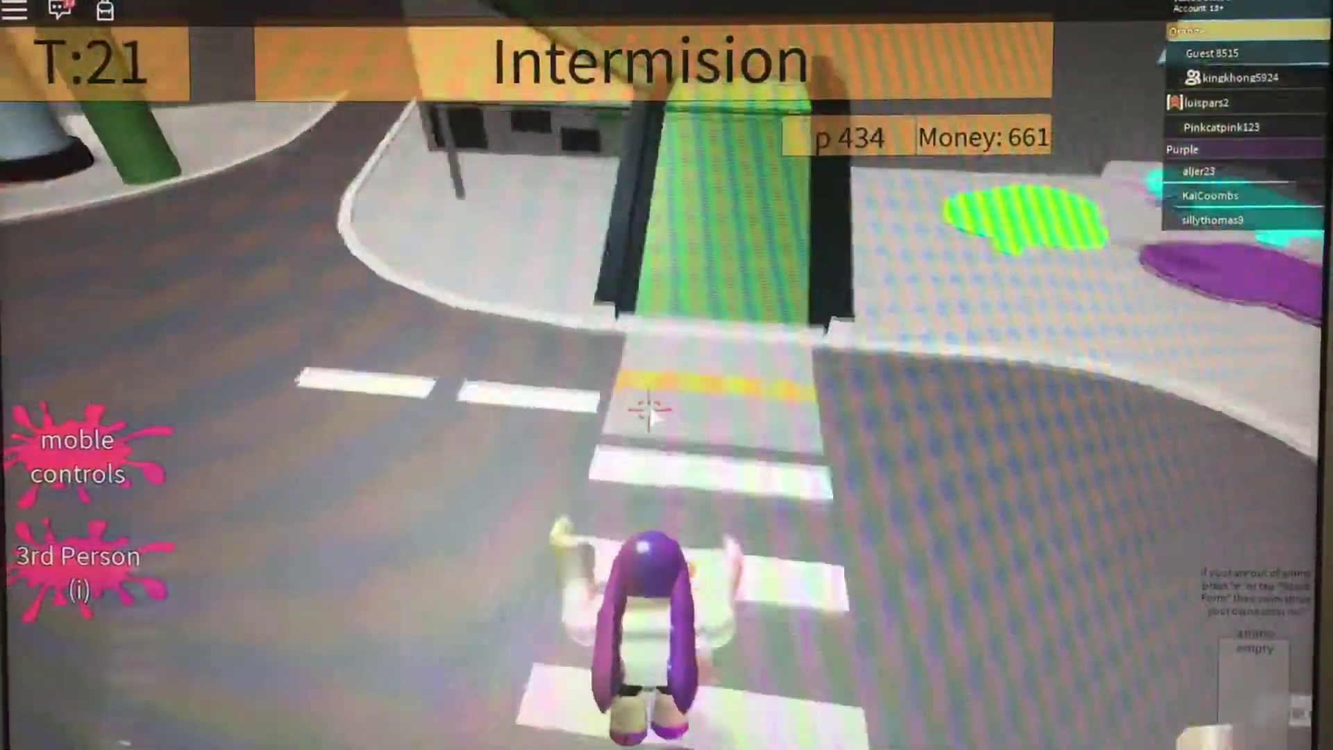
pyautogui.press('w')
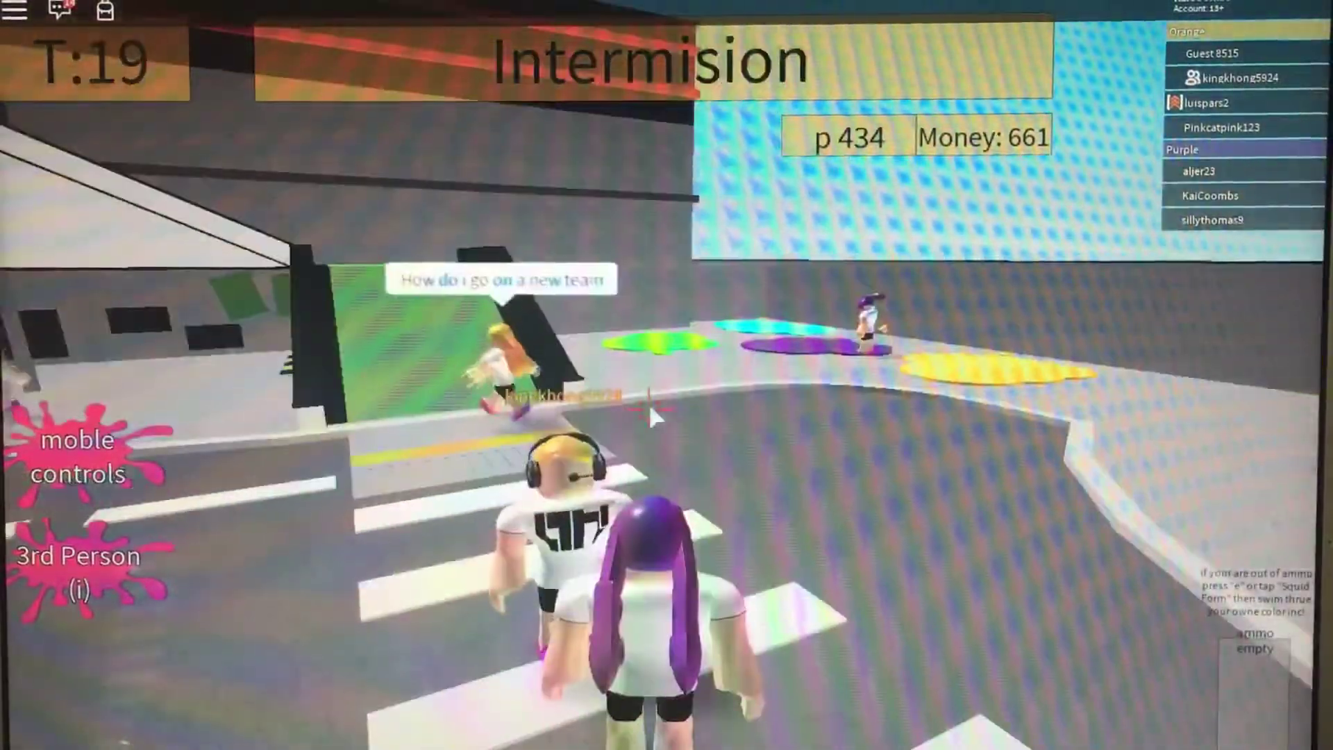
pyautogui.press('w')
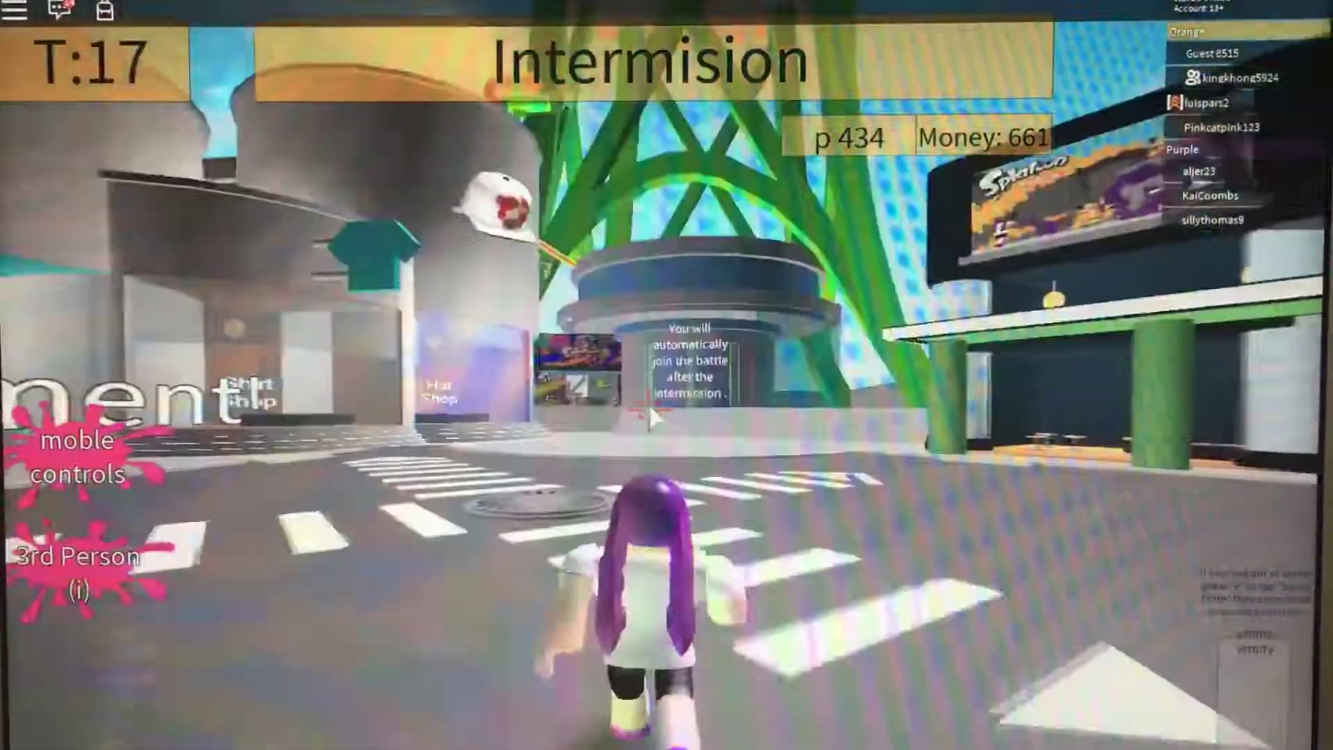
pyautogui.press('w')
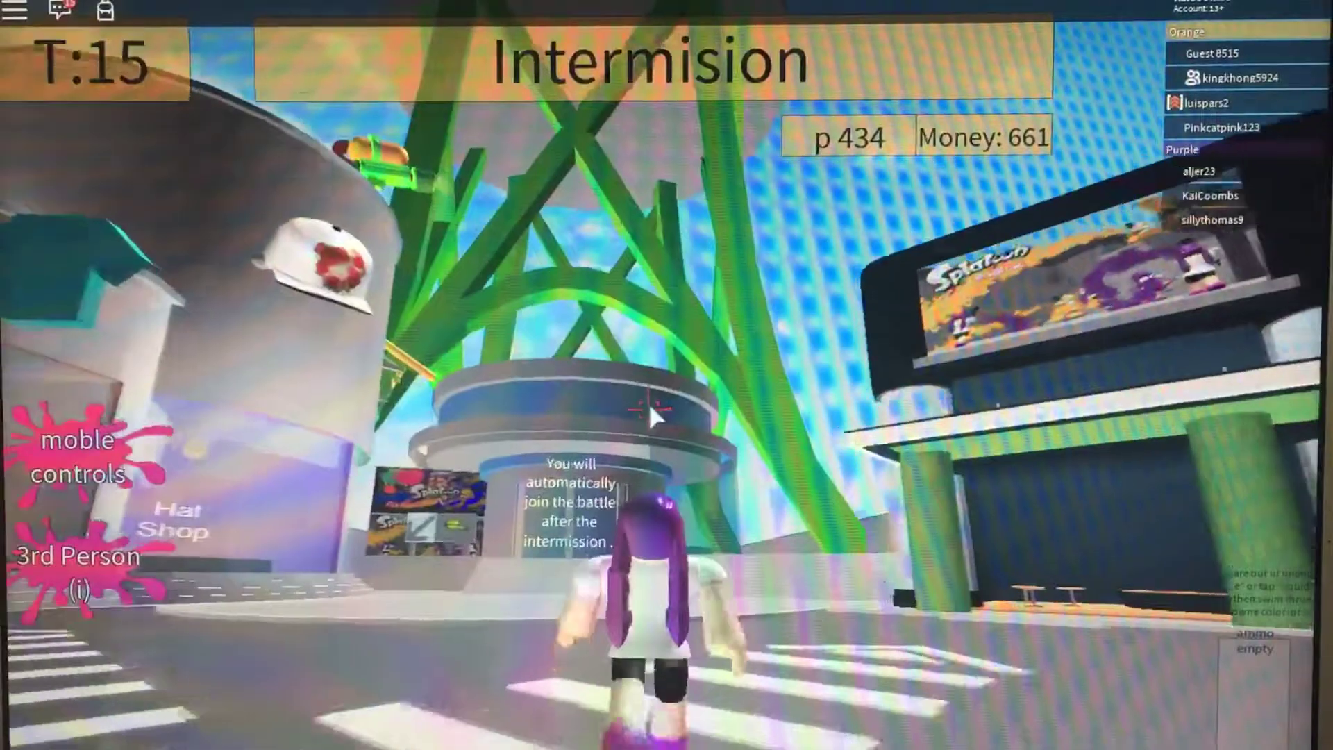
pyautogui.press('w')
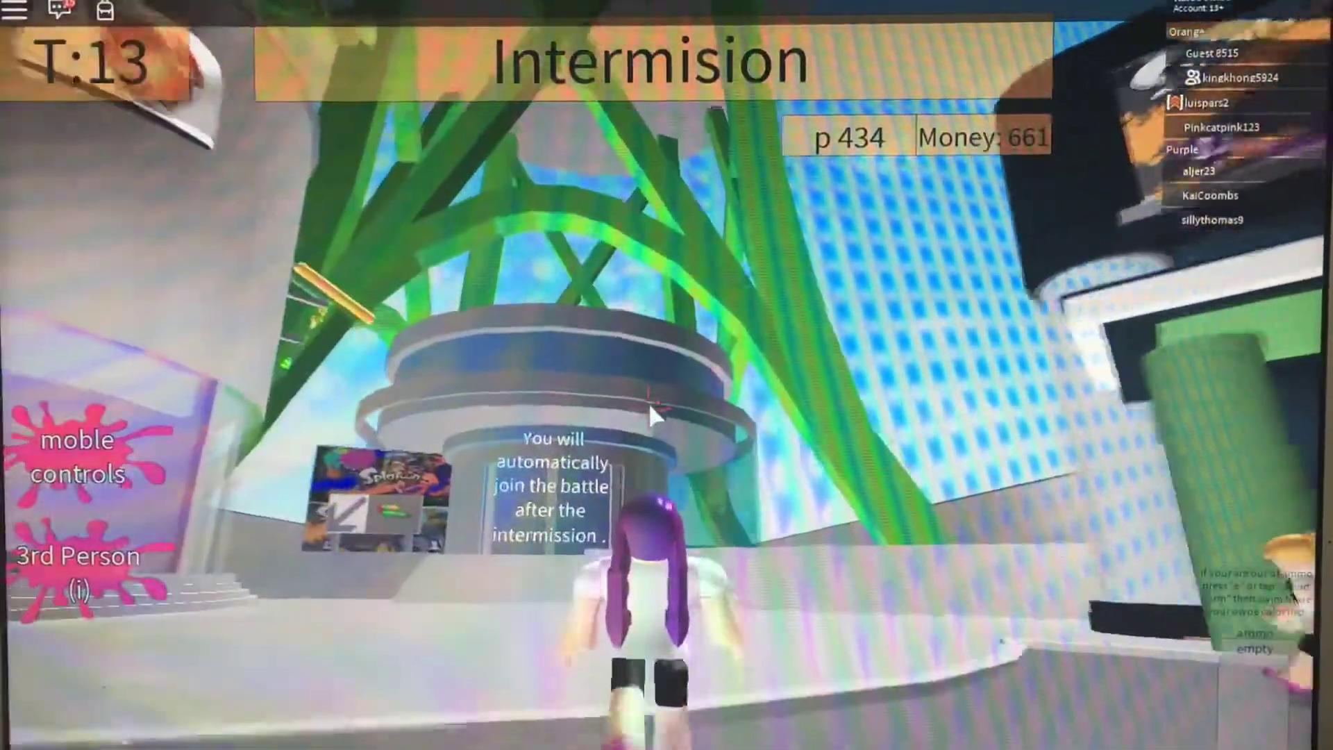
pyautogui.press('w')
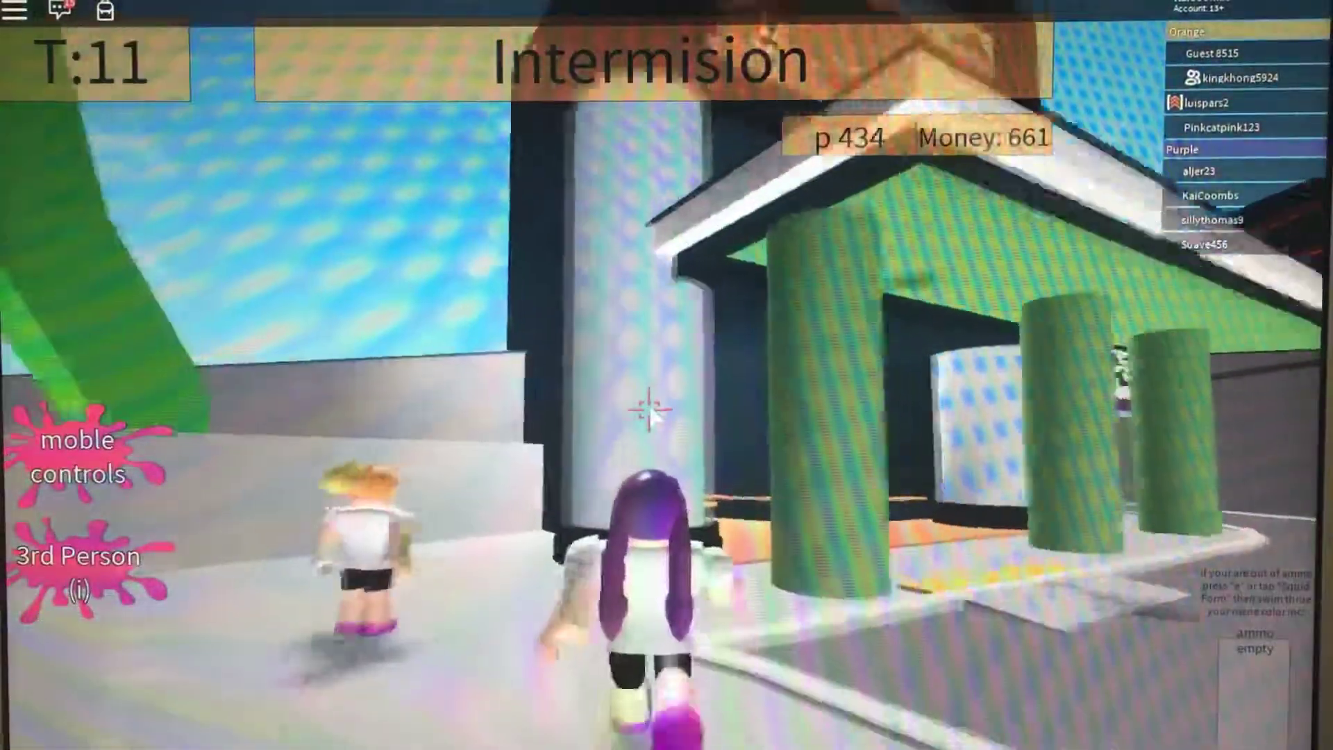
pyautogui.press('w')
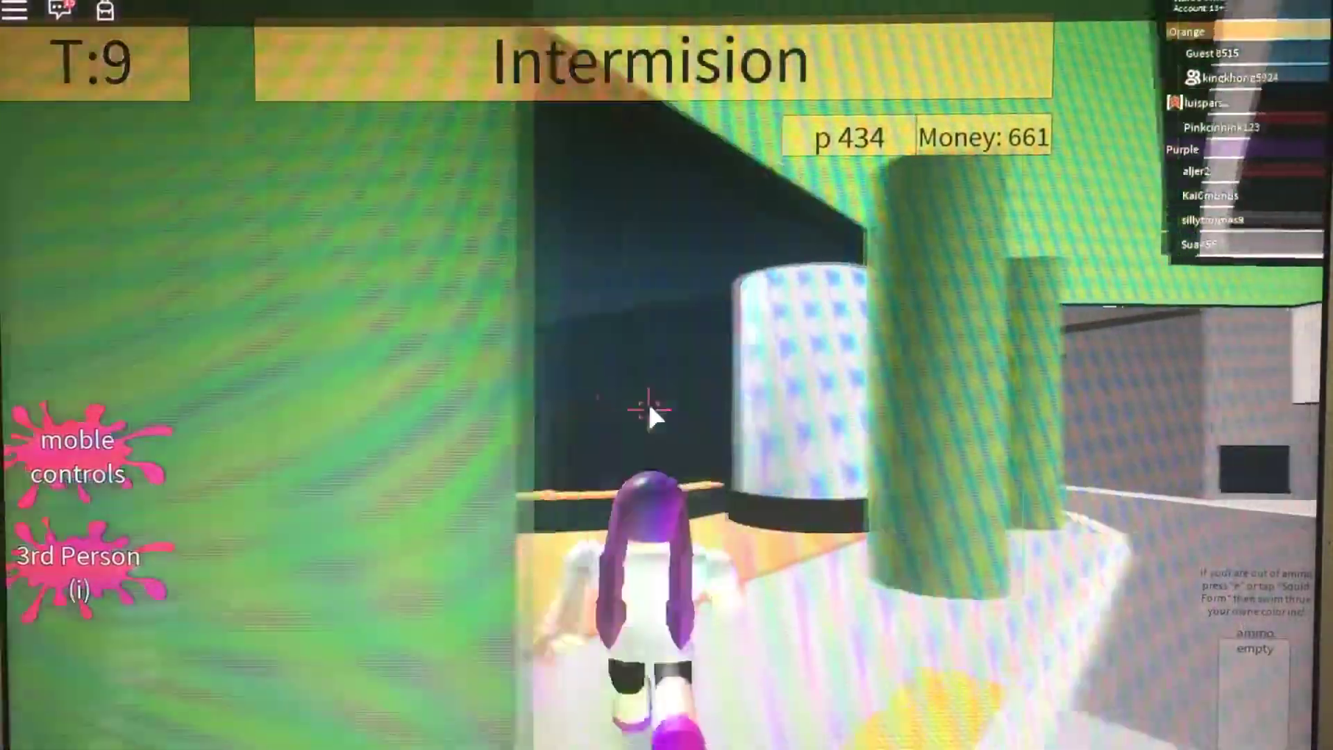
pyautogui.press('w')
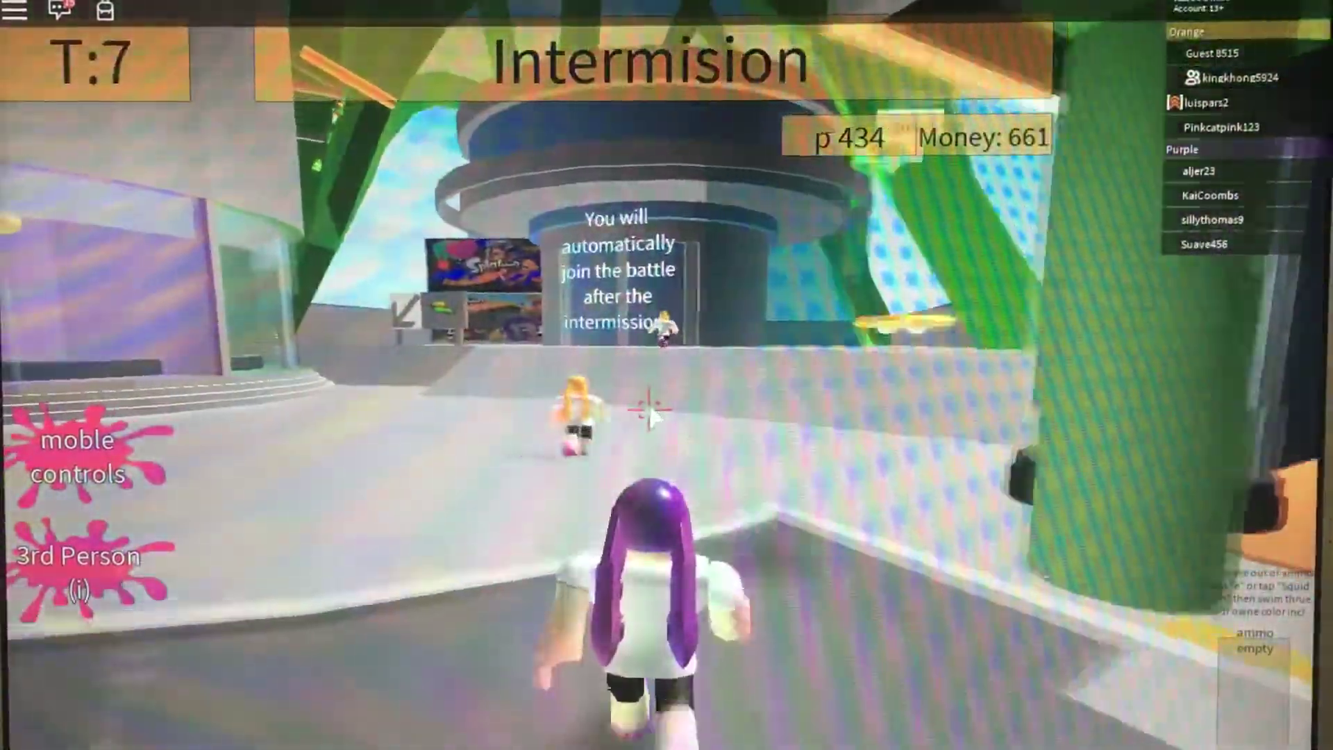
pyautogui.press('w')
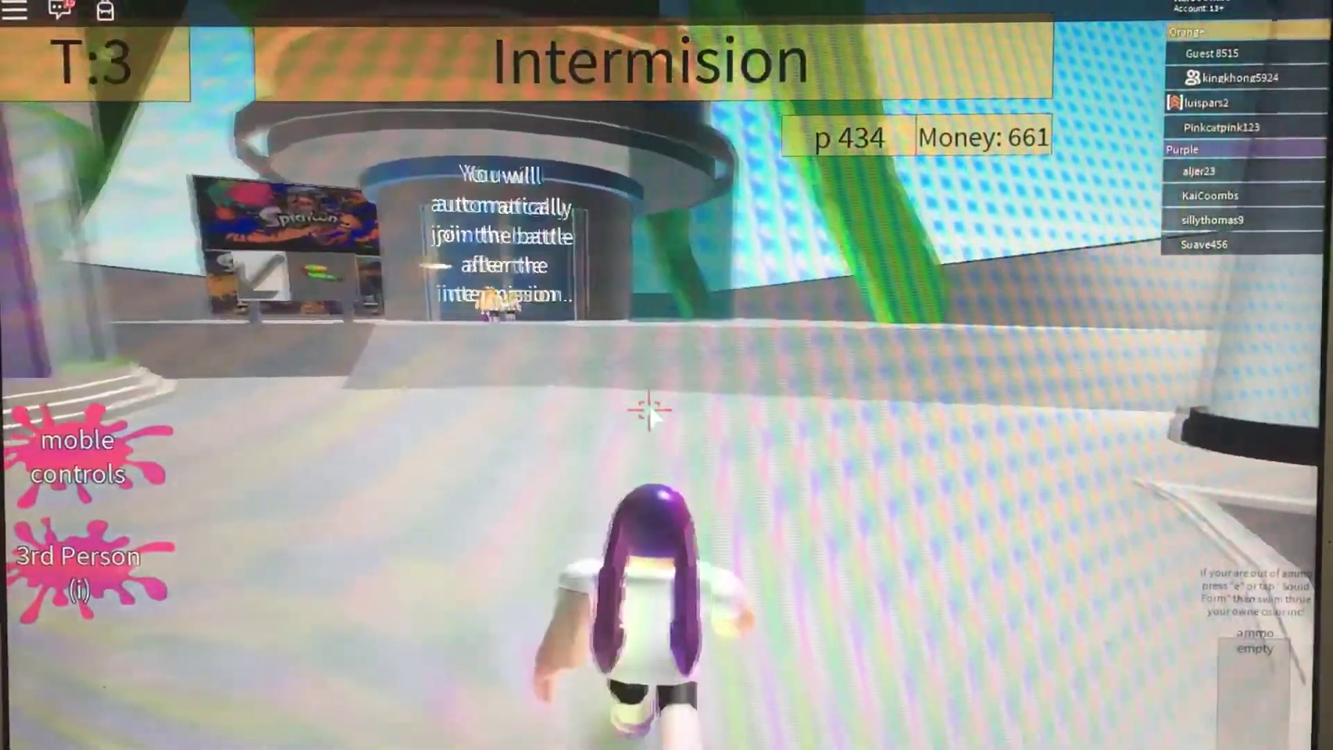
pyautogui.press('w')
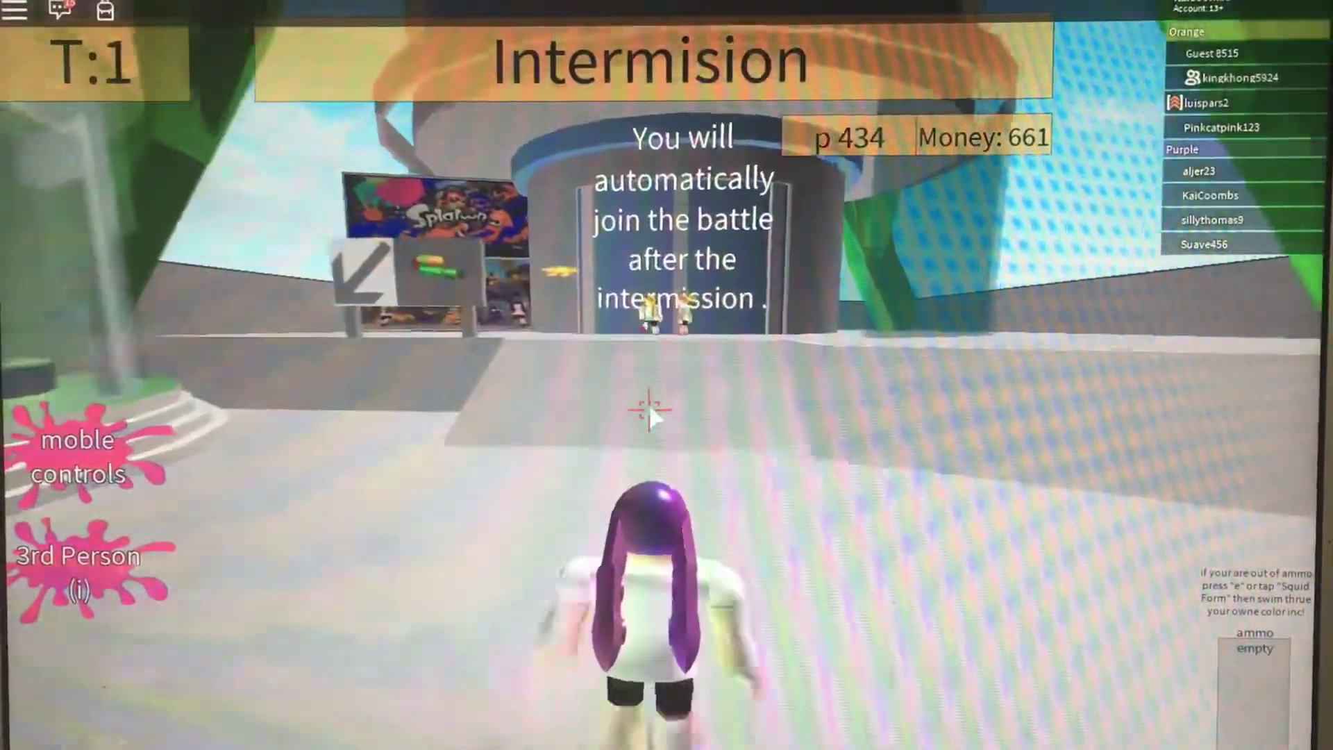
pyautogui.press('e')
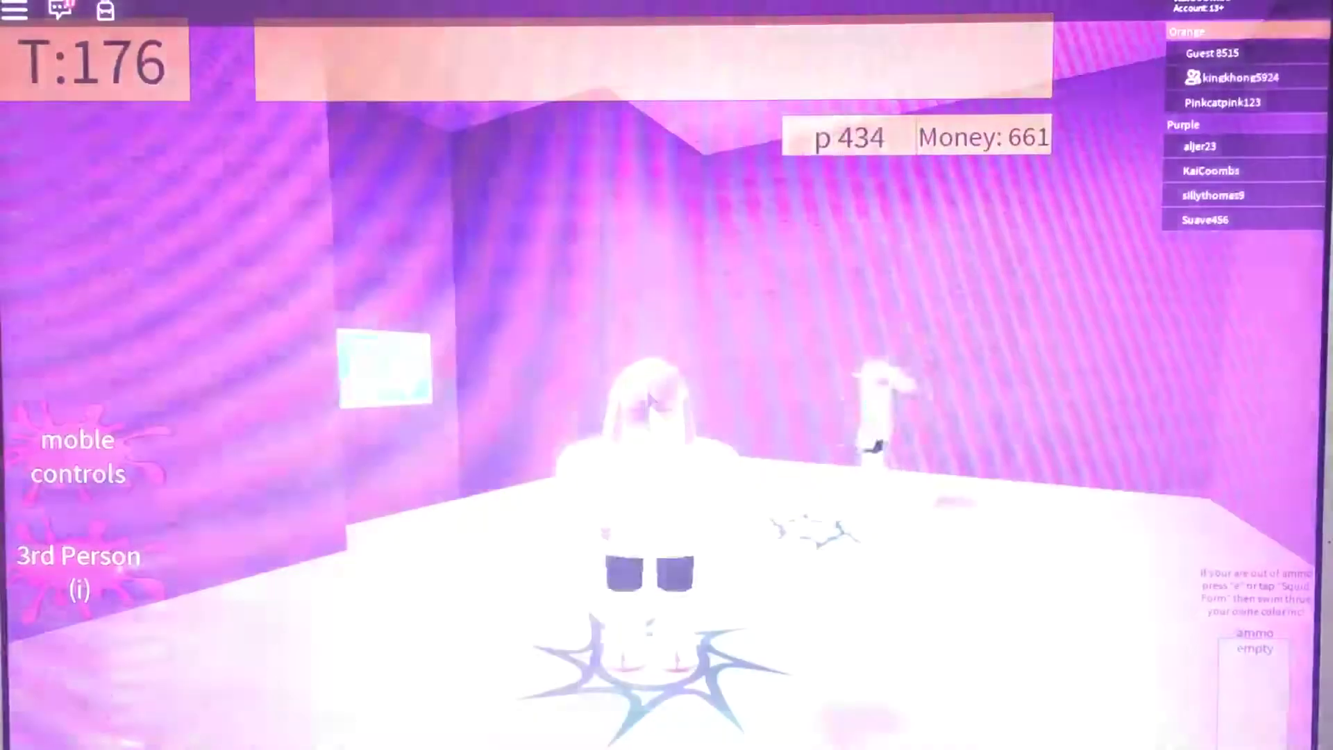
# Leave the spawn room past the Exit sign and climb the white stairs painting them purple
pyautogui.press('w')
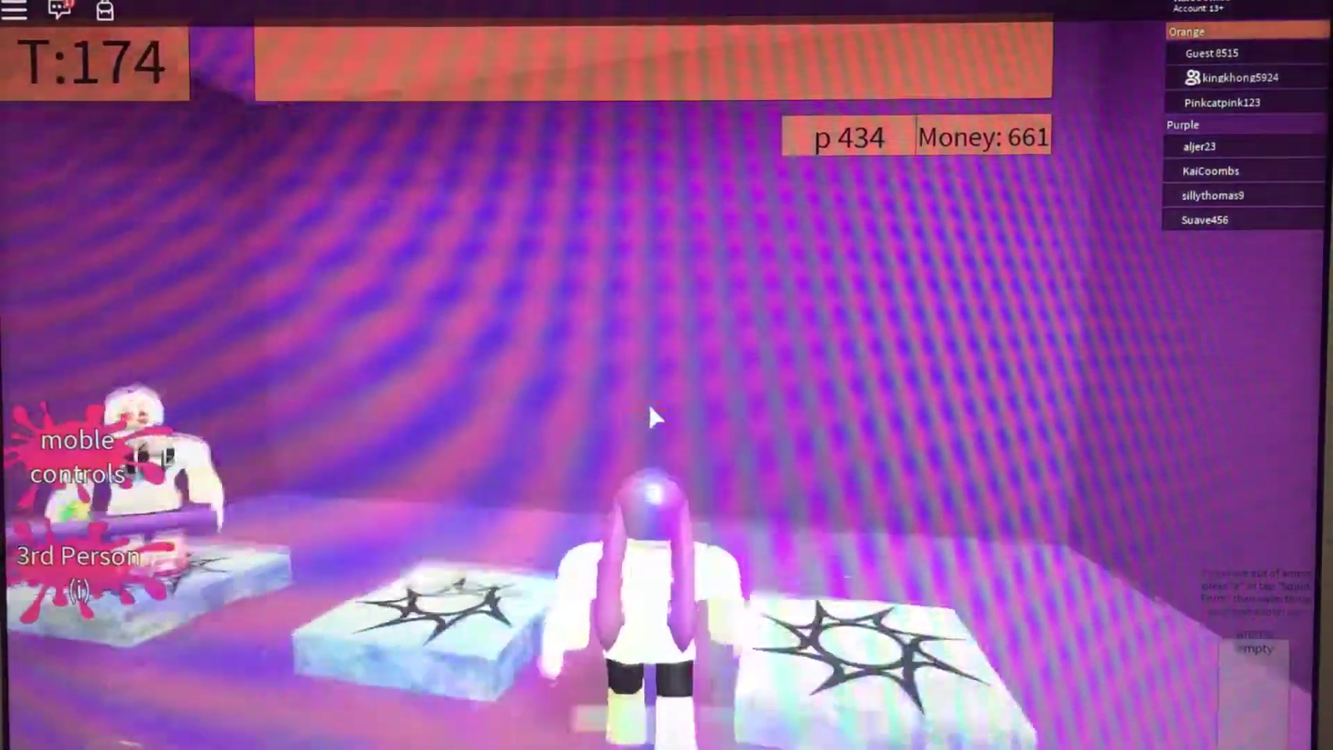
pyautogui.press('w')
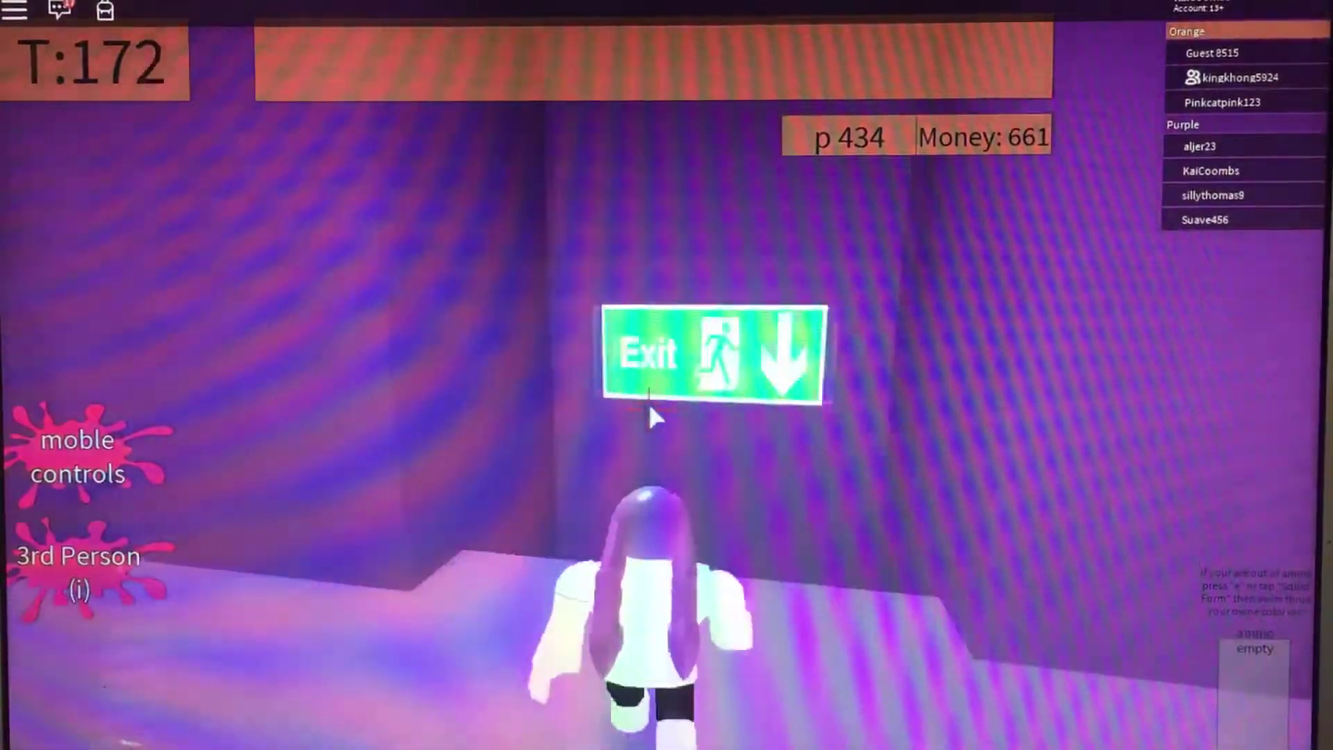
pyautogui.press('w')
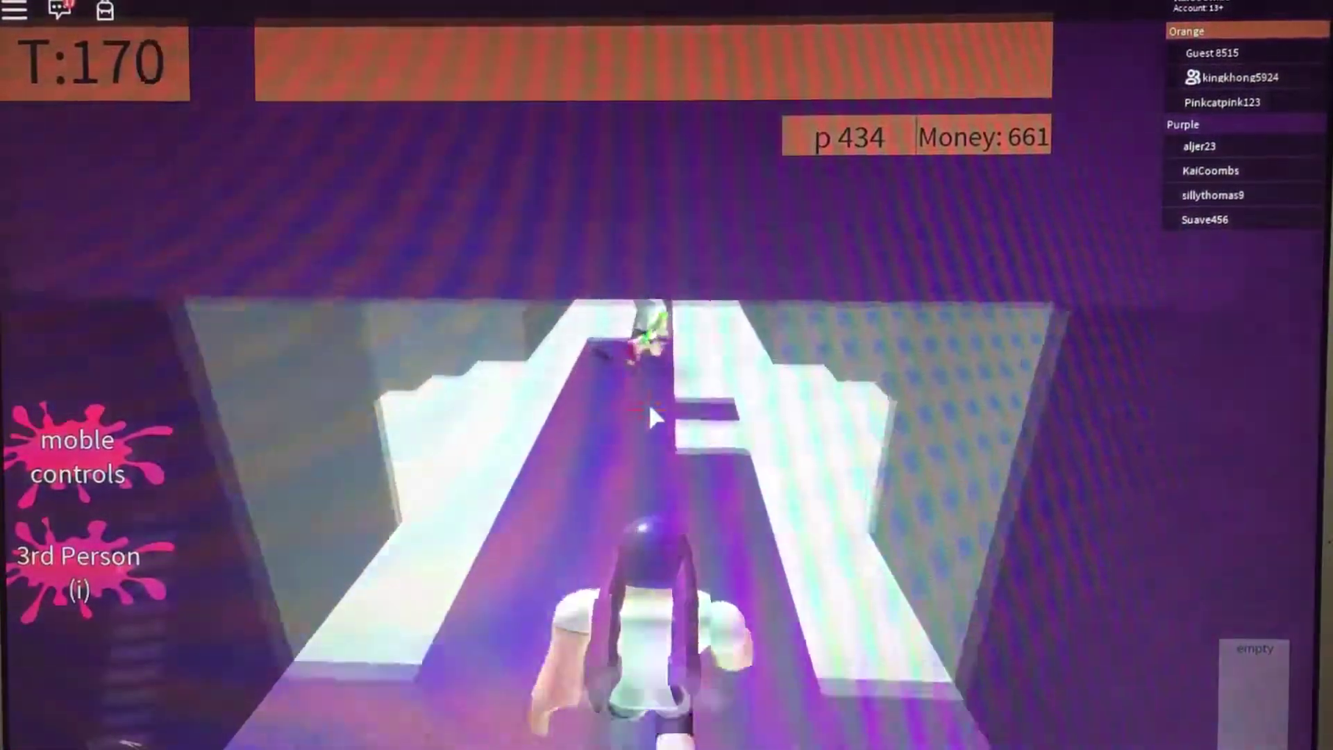
pyautogui.press('w')
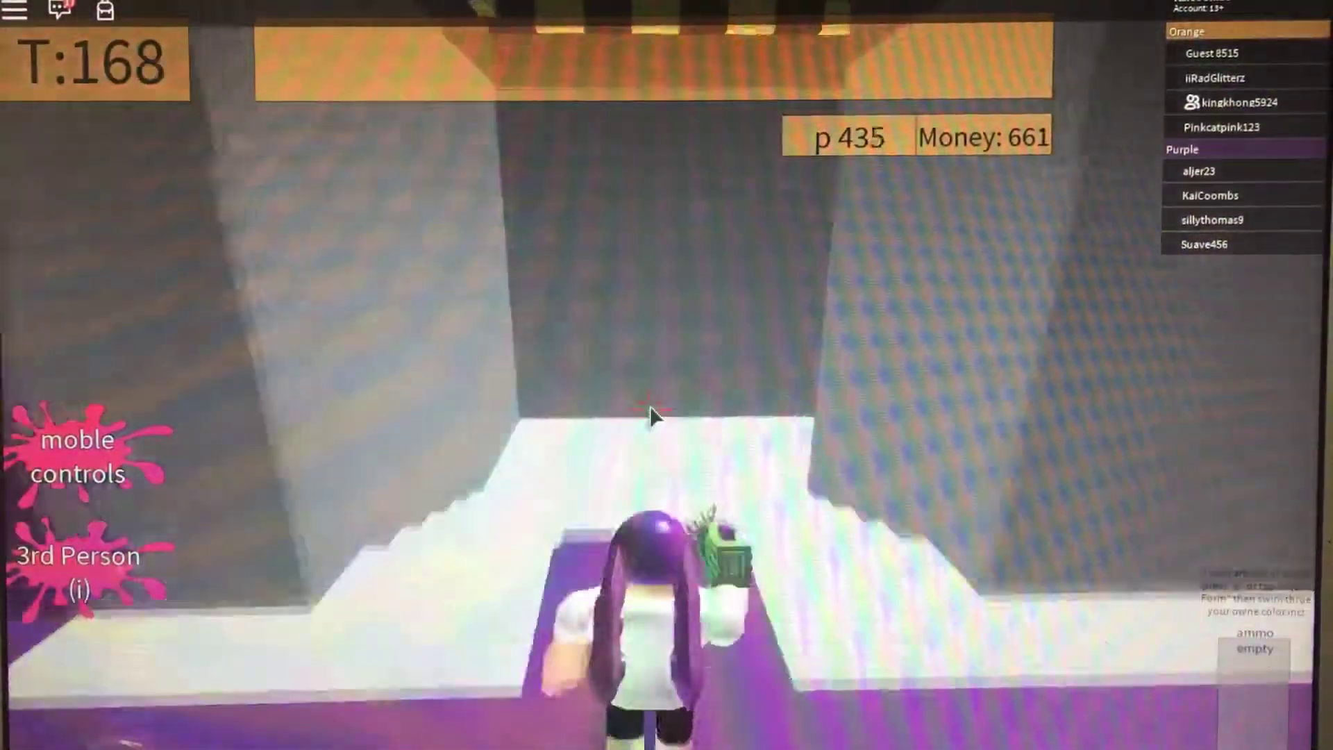
pyautogui.press('w')
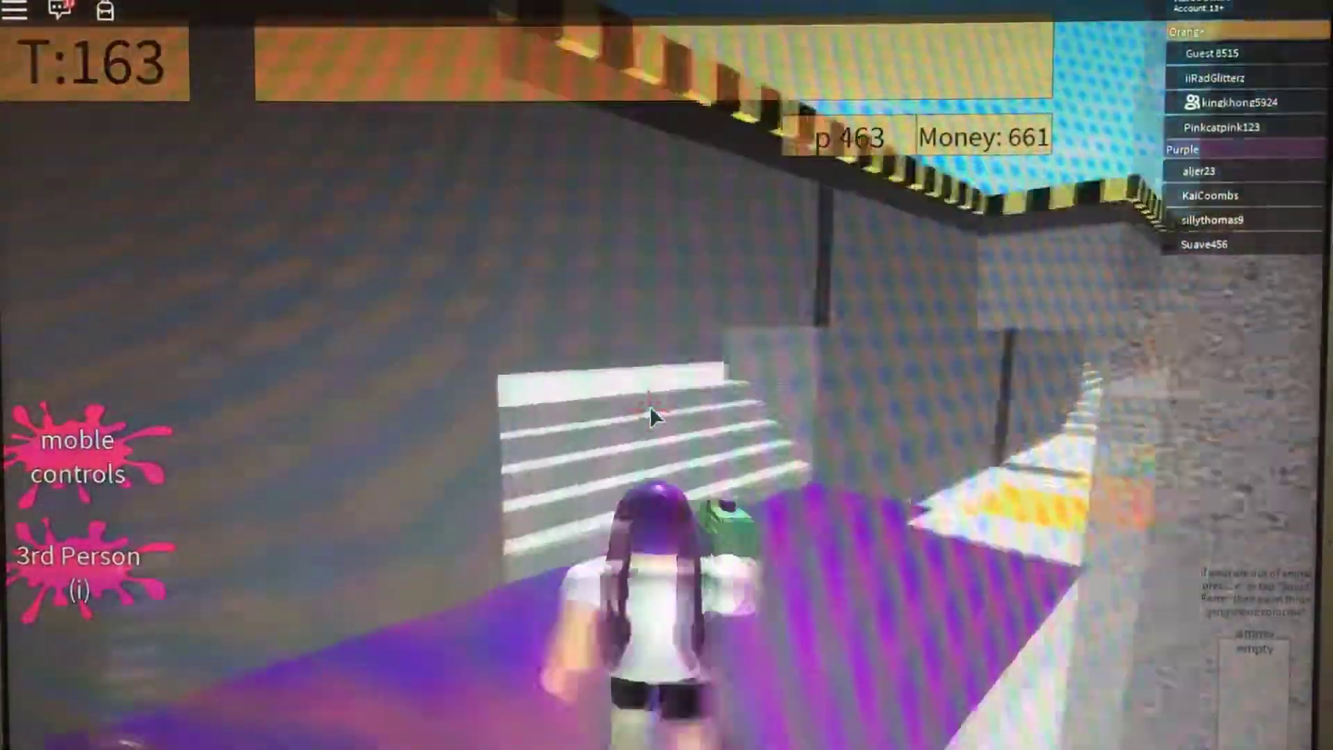
# Advance down the corridor painting the floor and left wall purple toward 518 points
pyautogui.press('w')
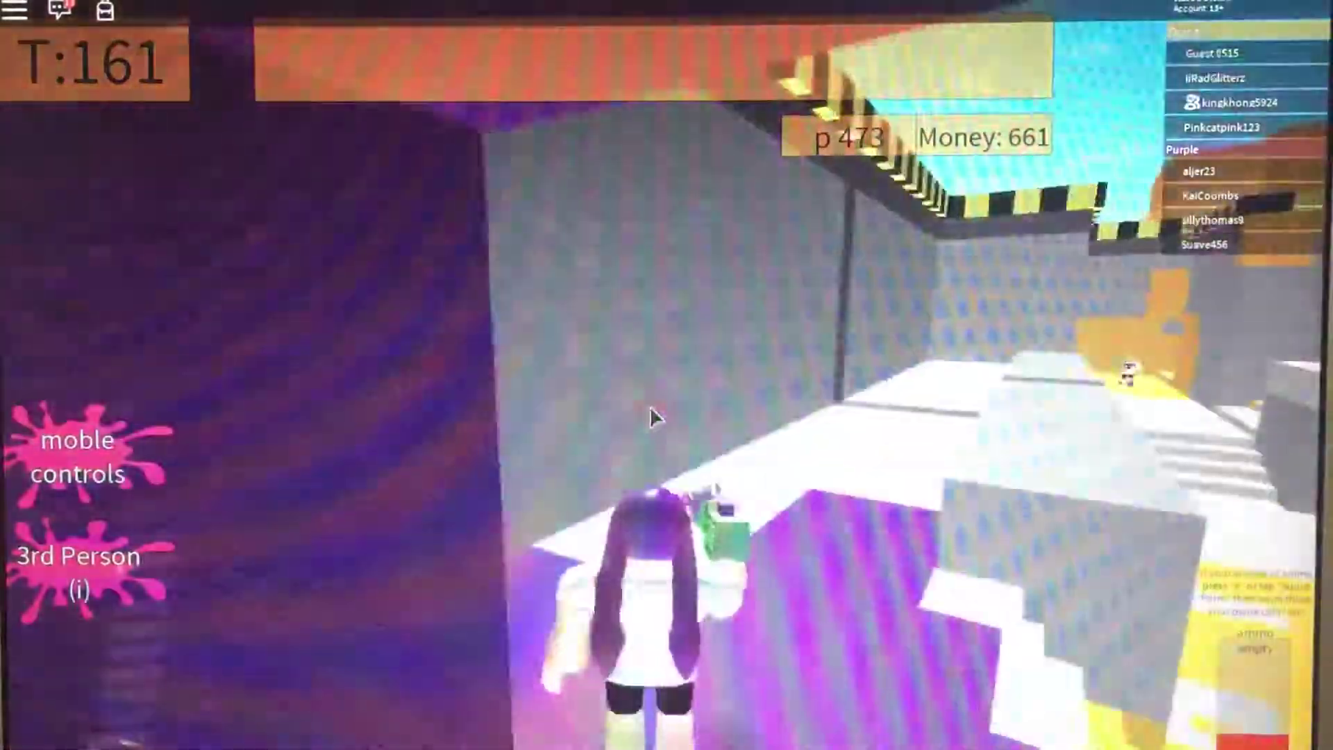
pyautogui.press('w')
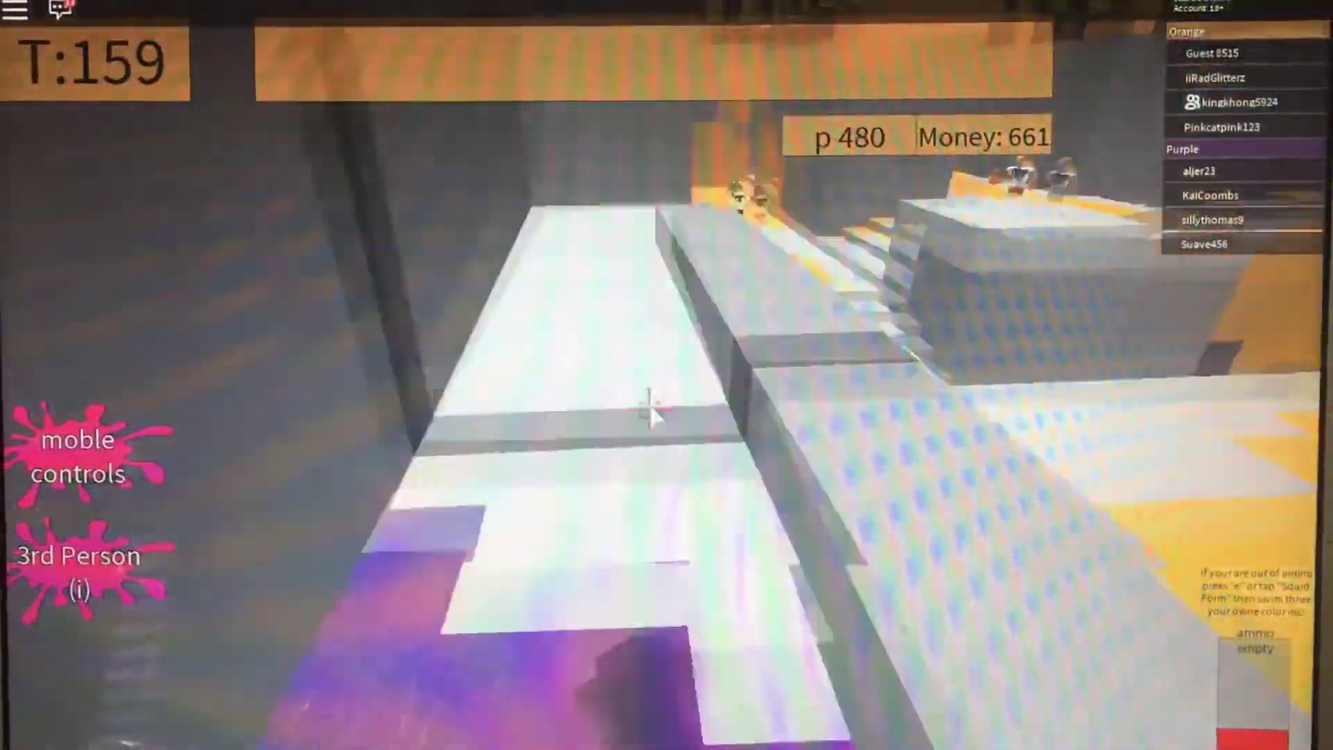
pyautogui.press('w')
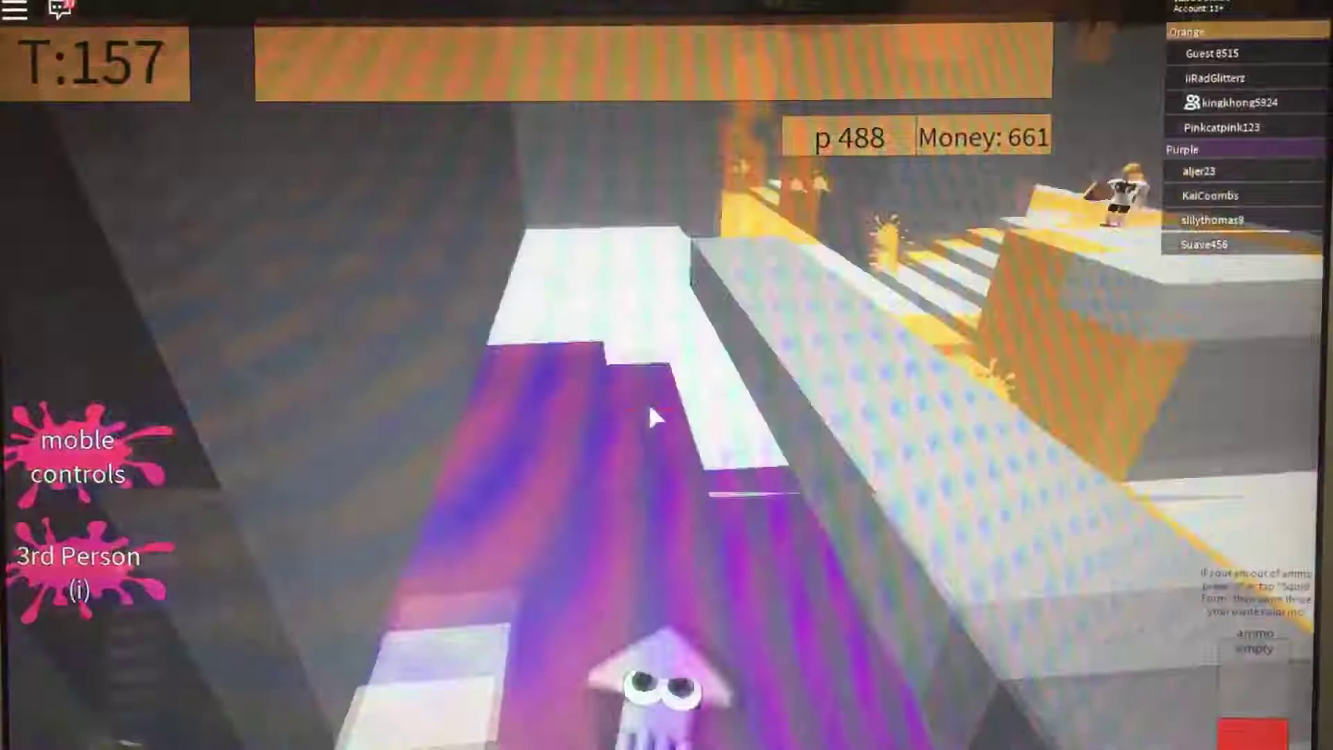
pyautogui.press('w')
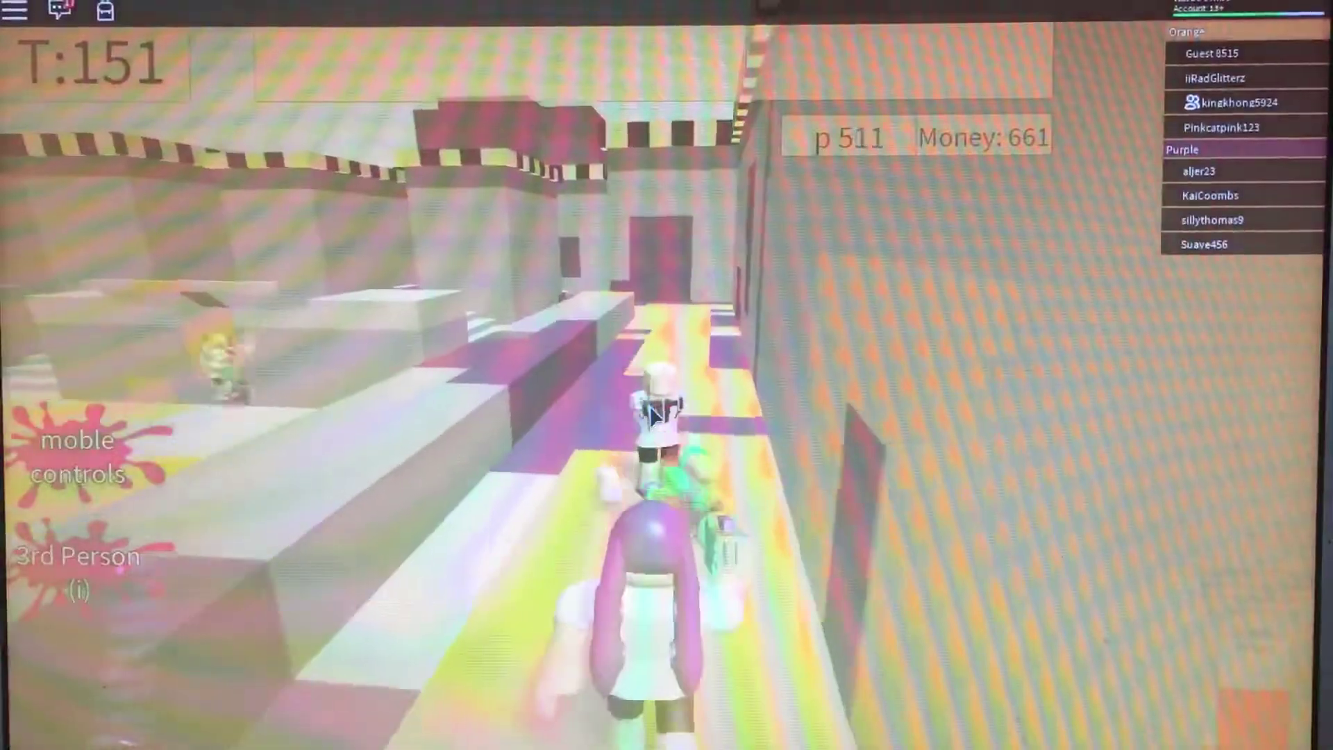
pyautogui.press('w')
pyautogui.press('w')
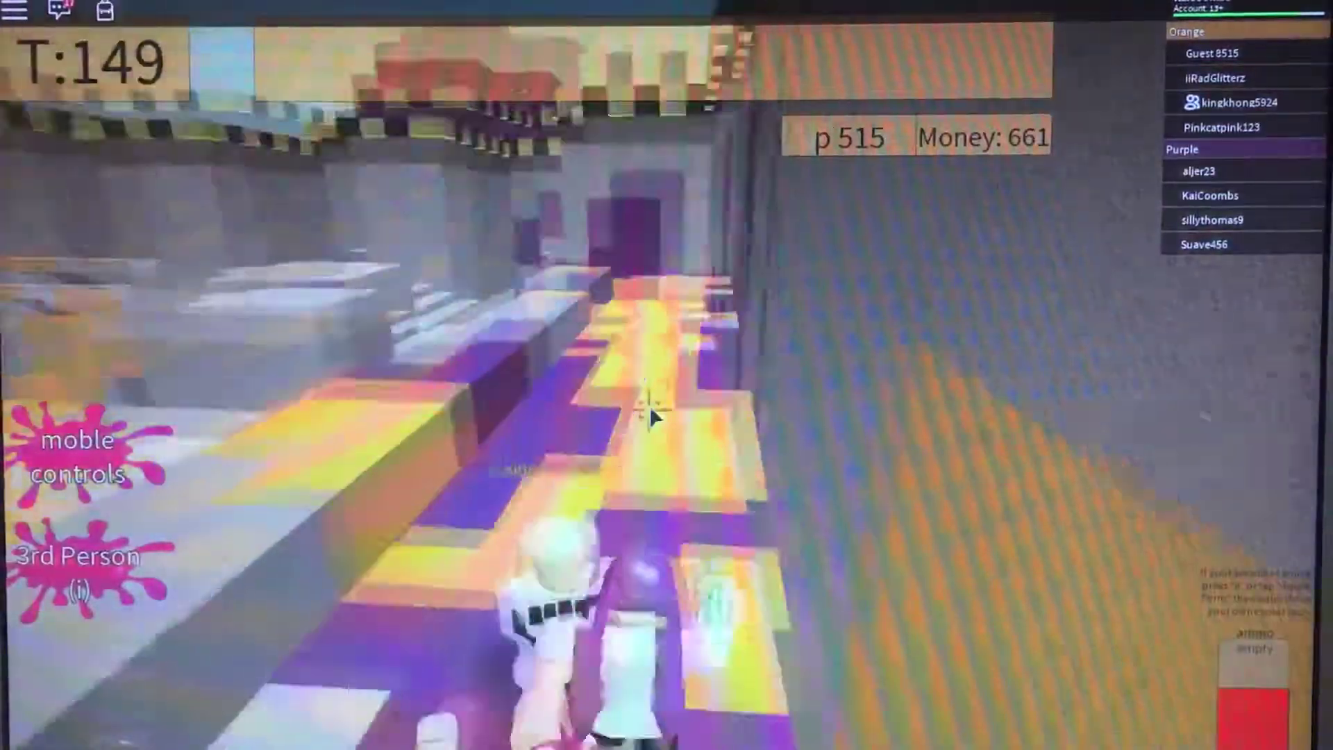
pyautogui.press('w')
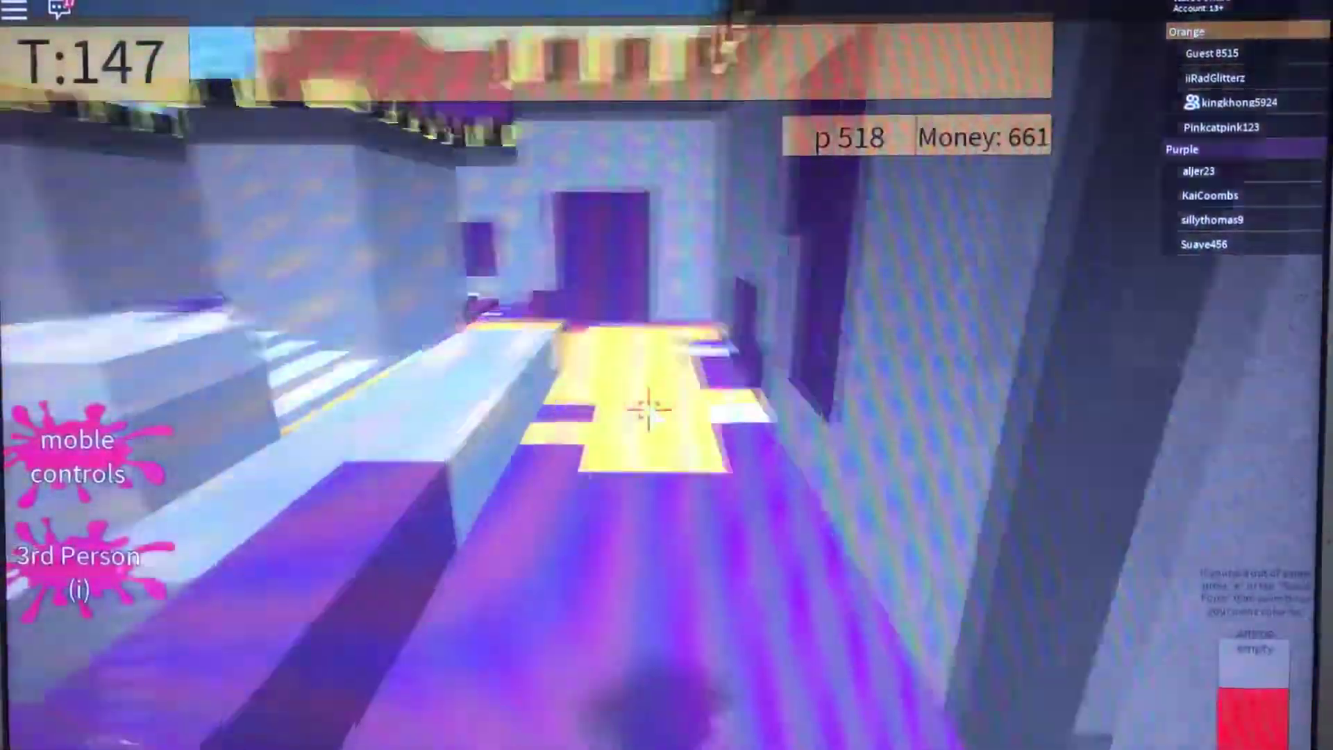
pyautogui.press('w')
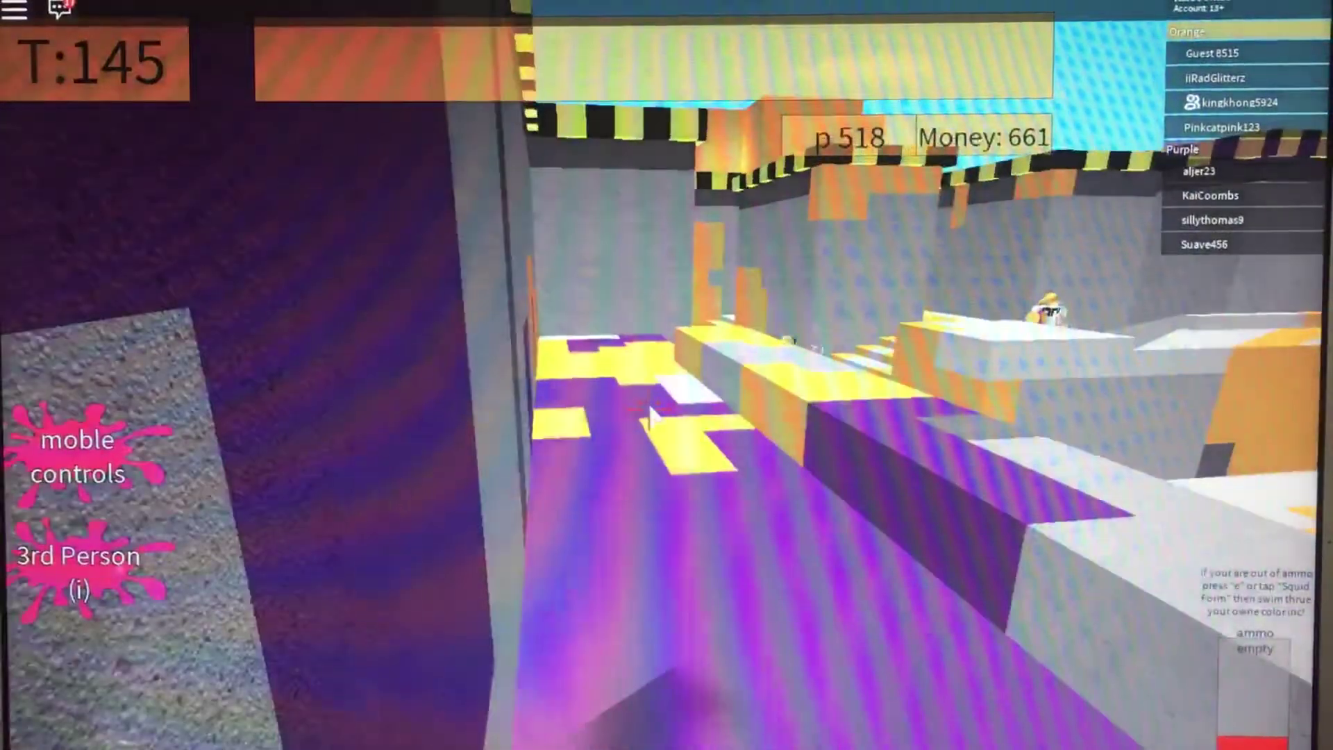
# Advance along the walkway and down the corridor, spraying purple ink ahead while moving
pyautogui.press('w')
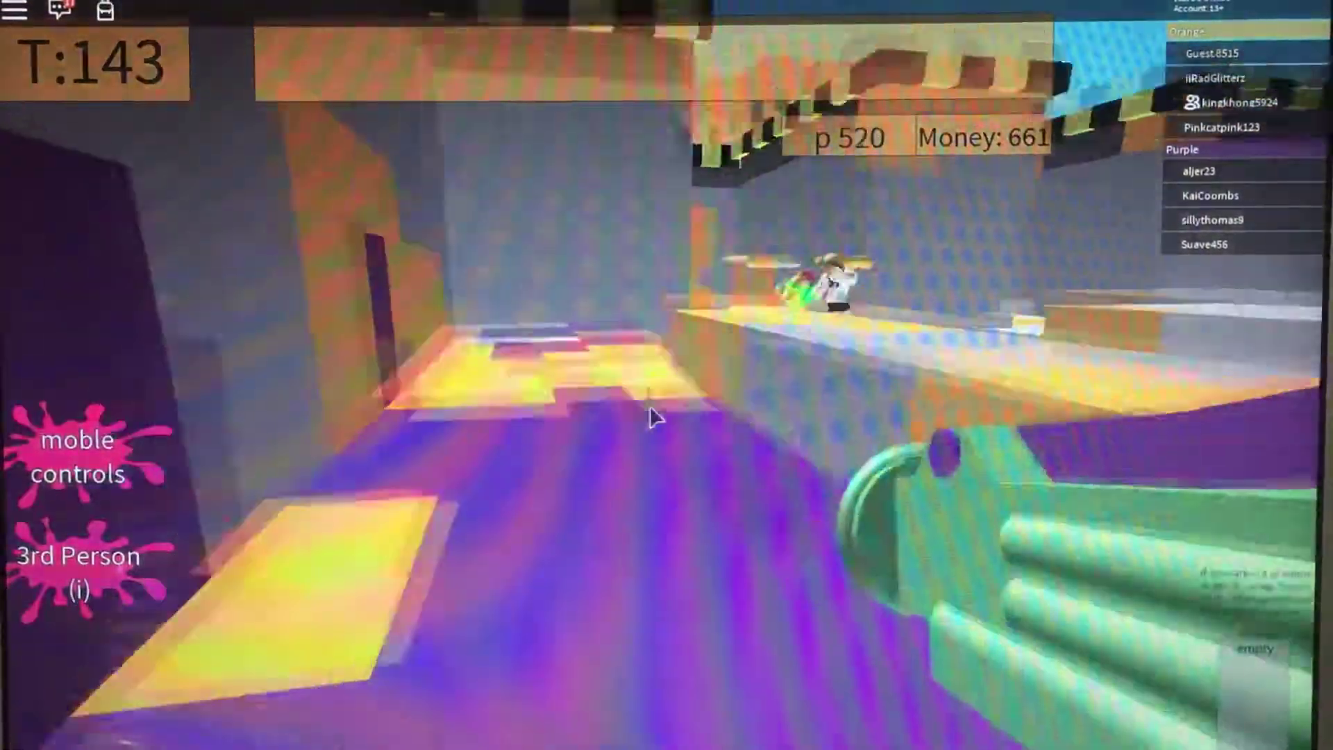
pyautogui.press('w')
pyautogui.press('w')
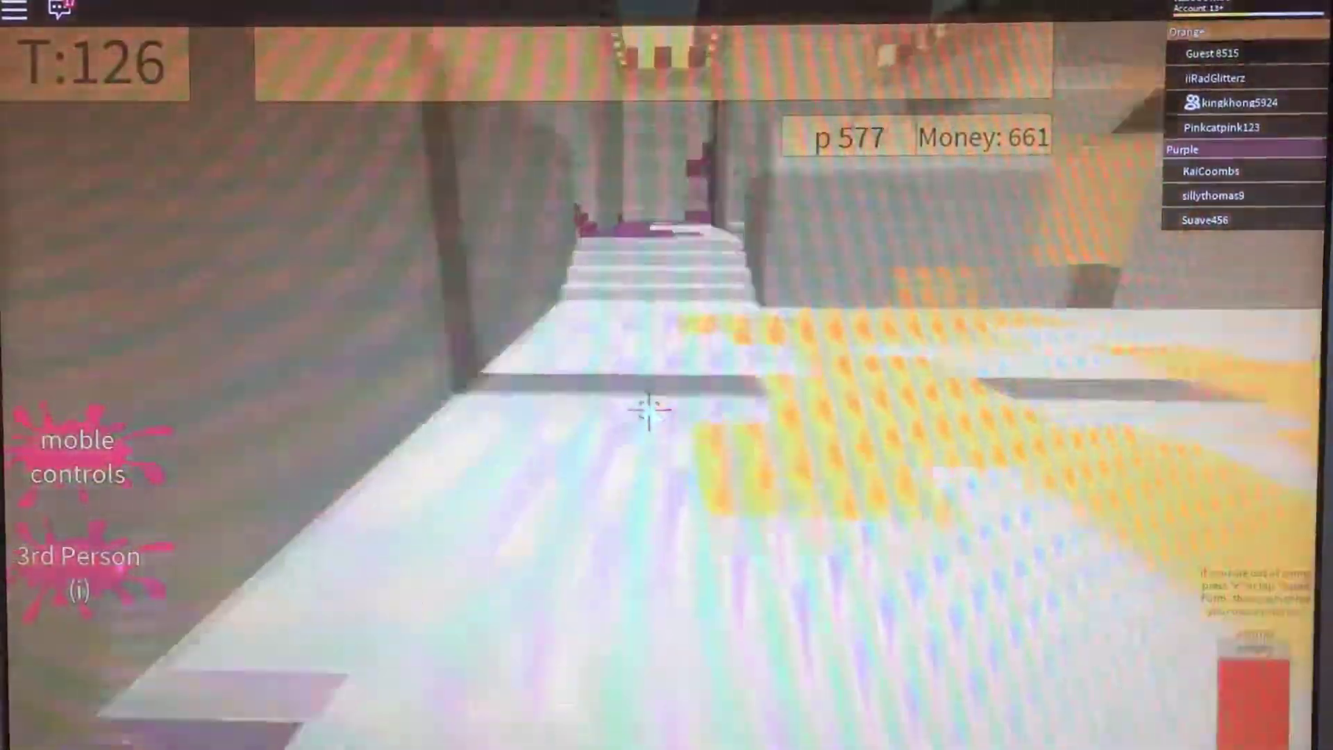
pyautogui.press('w')
pyautogui.click(647, 411)
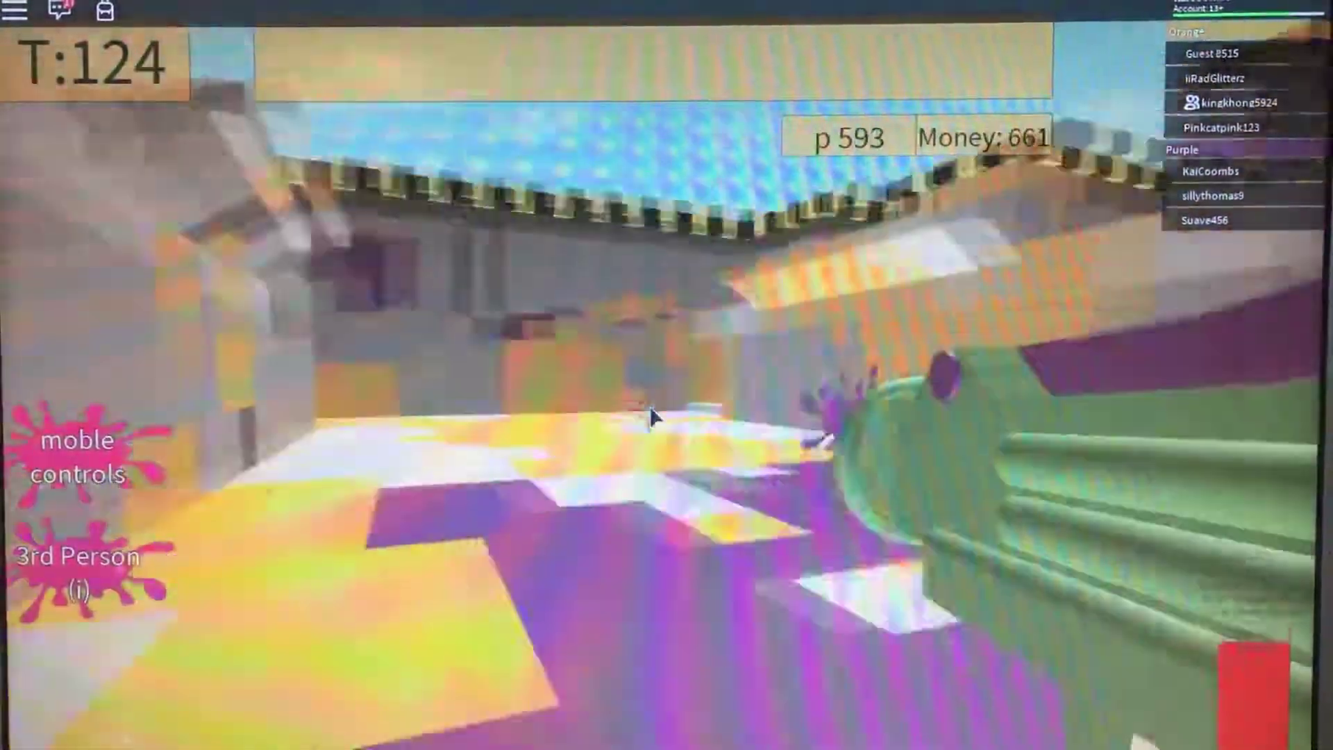
pyautogui.press('w')
pyautogui.click(649, 414)
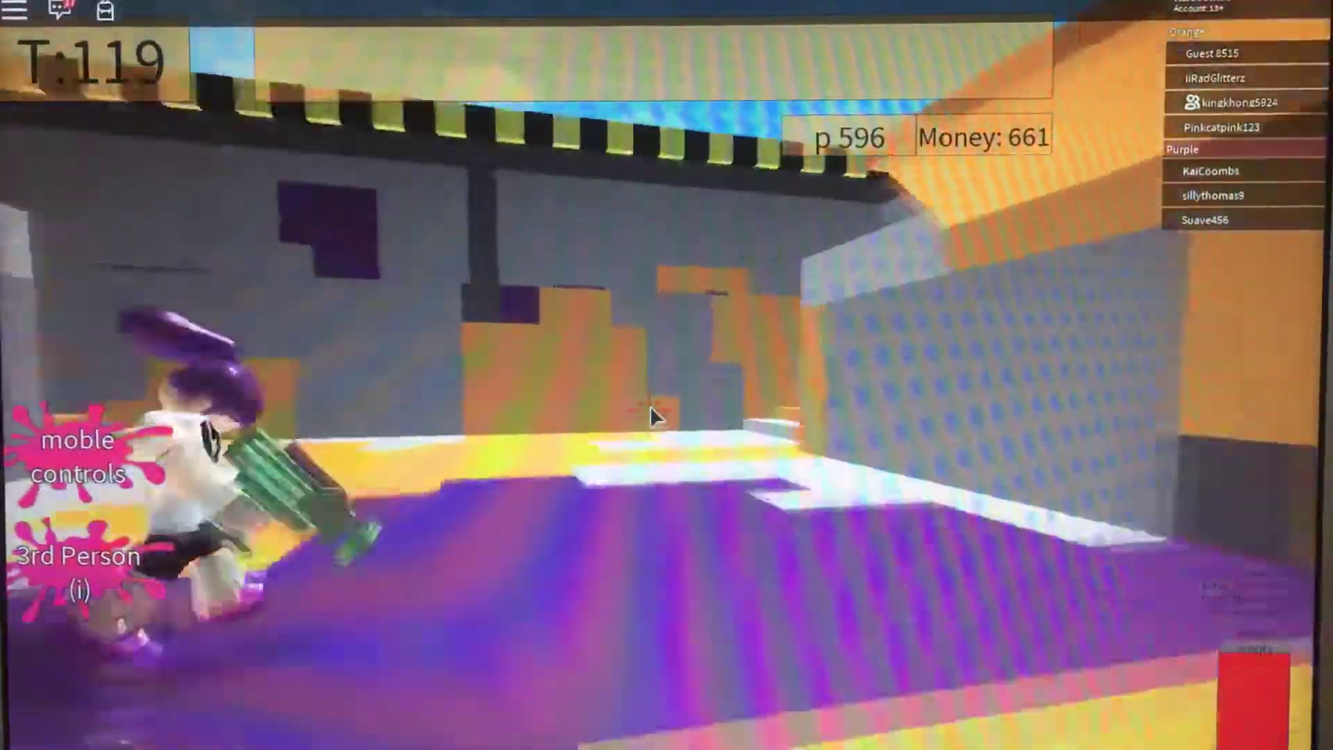
pyautogui.press('w')
pyautogui.press('1')
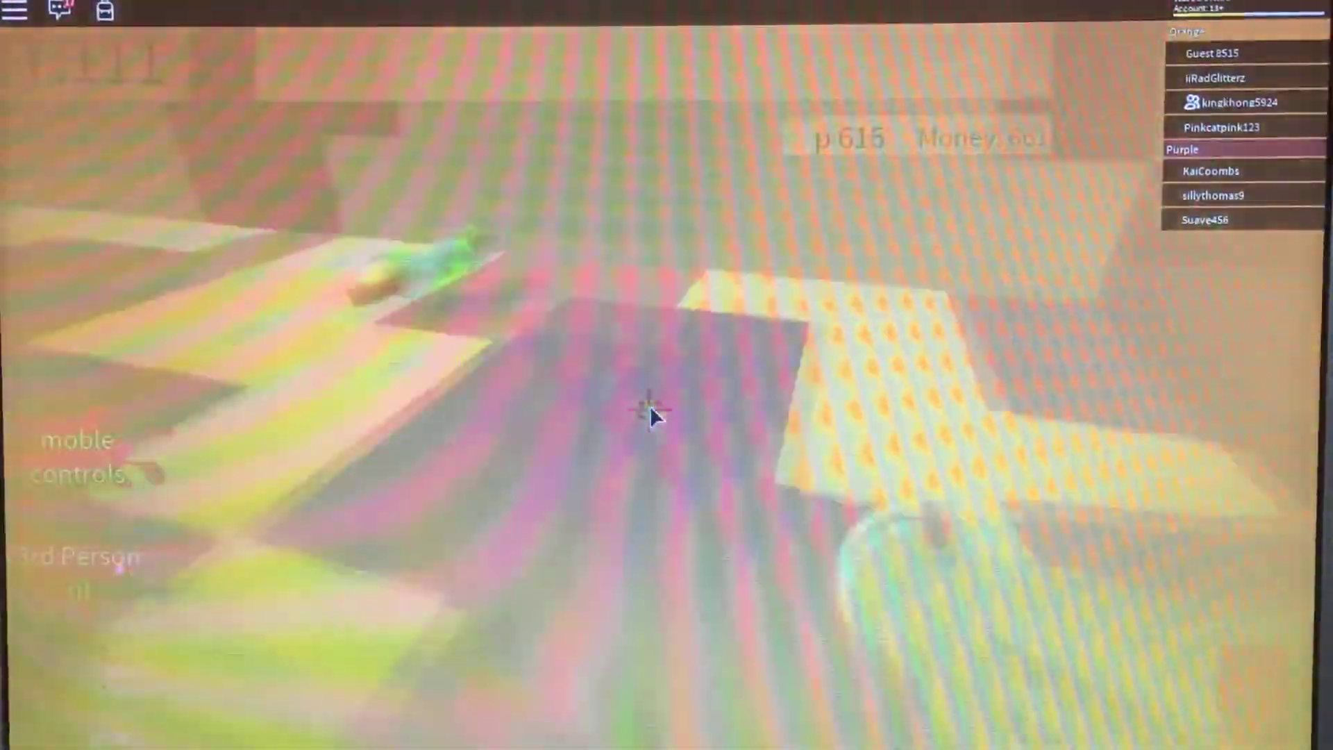
# Ink the stairs and far walls across the arena, pushing points toward 662 before respawning
pyautogui.click(650, 415)
pyautogui.press('w')
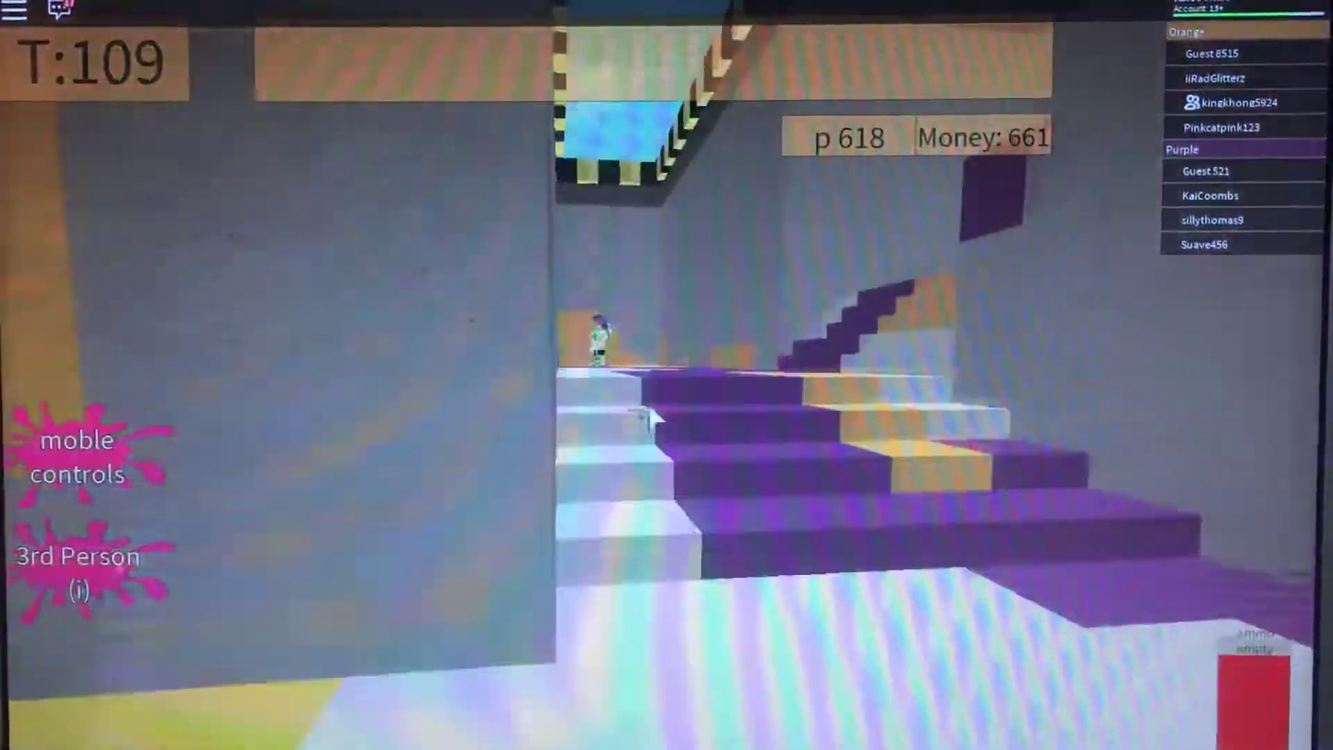
pyautogui.click(651, 415)
pyautogui.press('w')
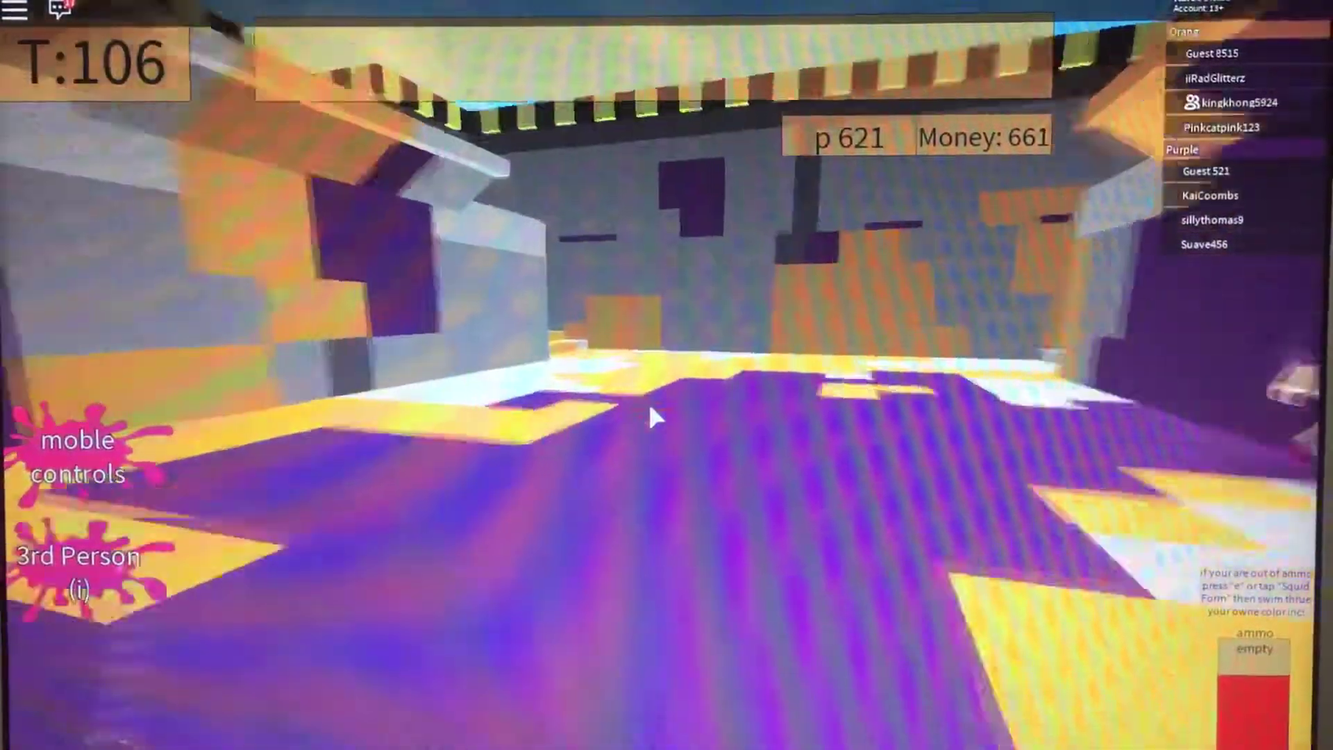
pyautogui.click(650, 414)
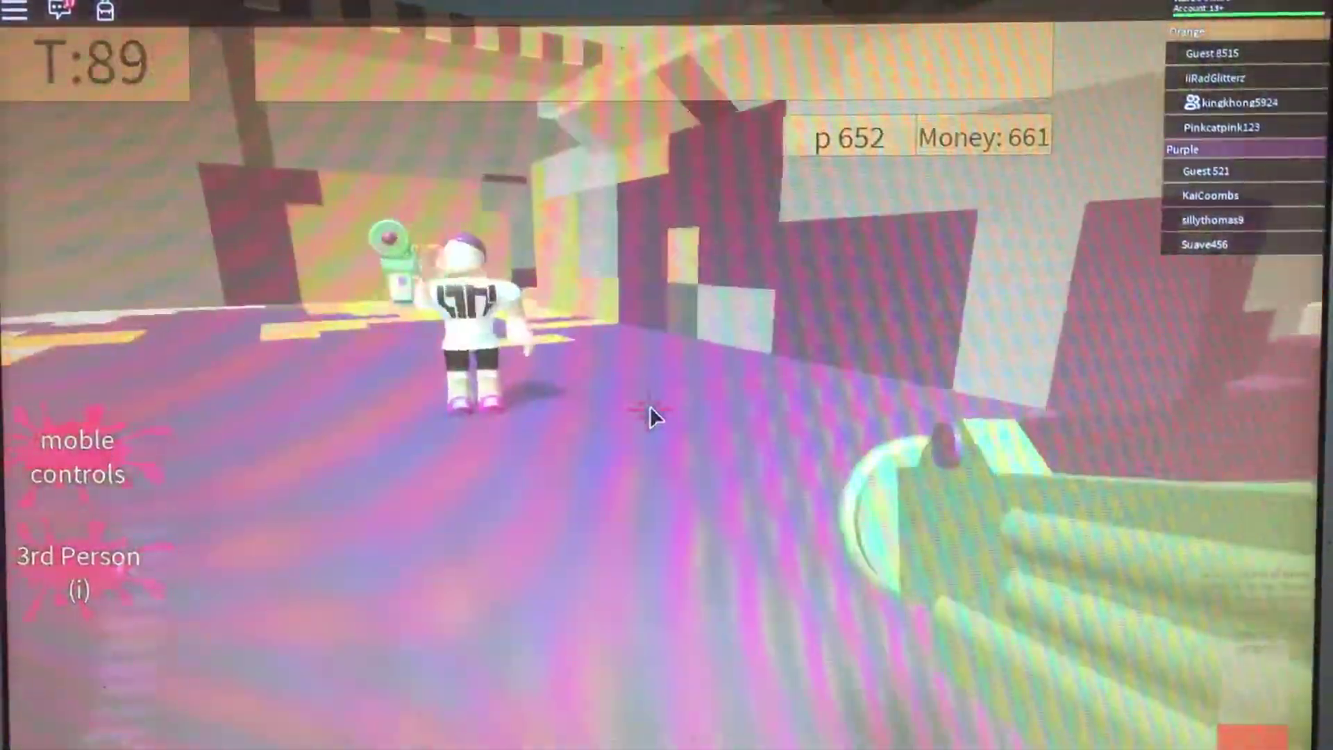
pyautogui.press('w')
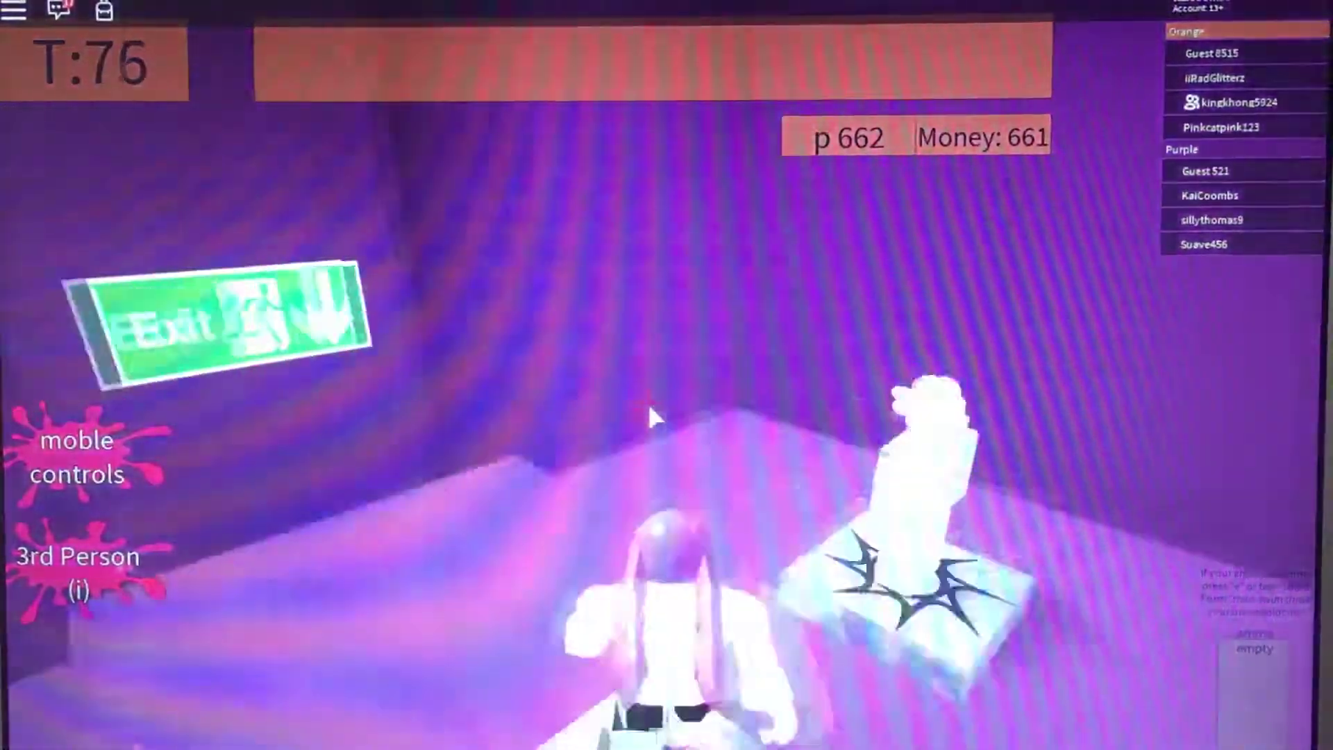
# Head past the Exit sign in first-person view and ink the wall and floor near the stairs
pyautogui.press('w')
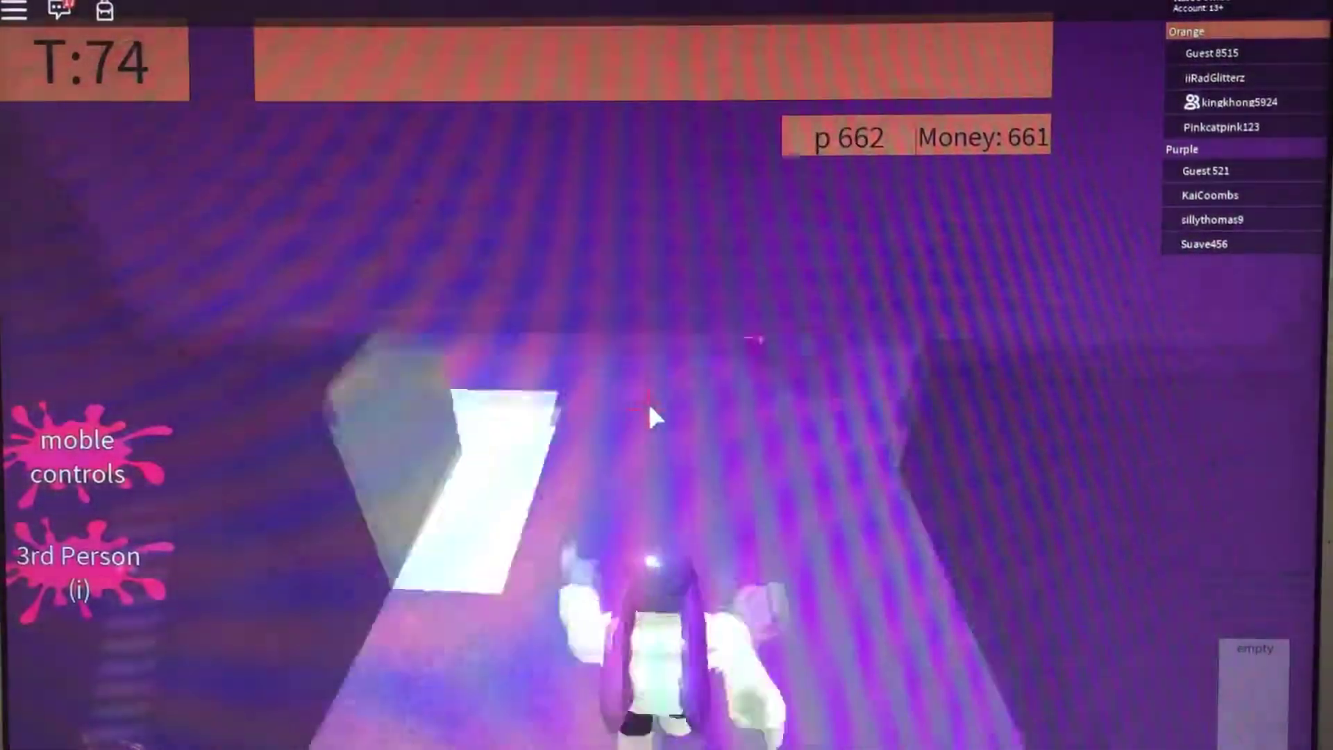
pyautogui.press('w')
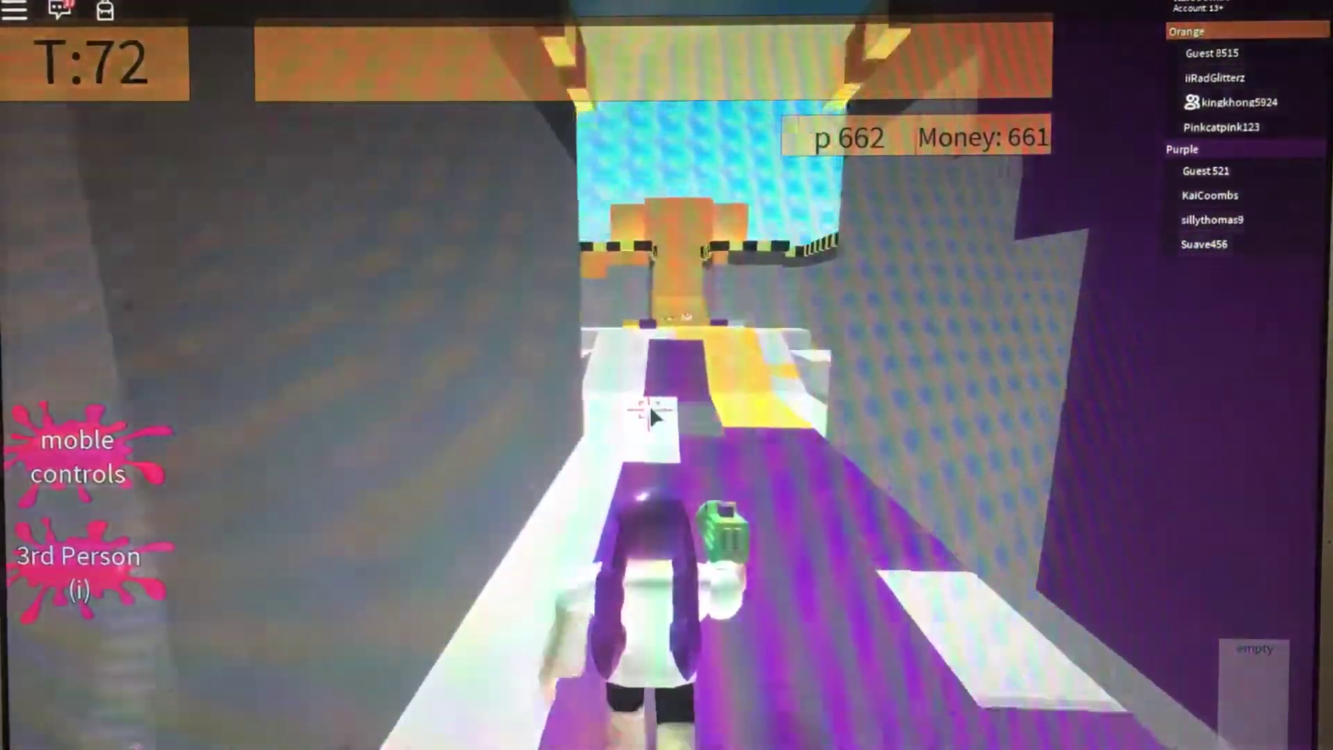
pyautogui.press('i')
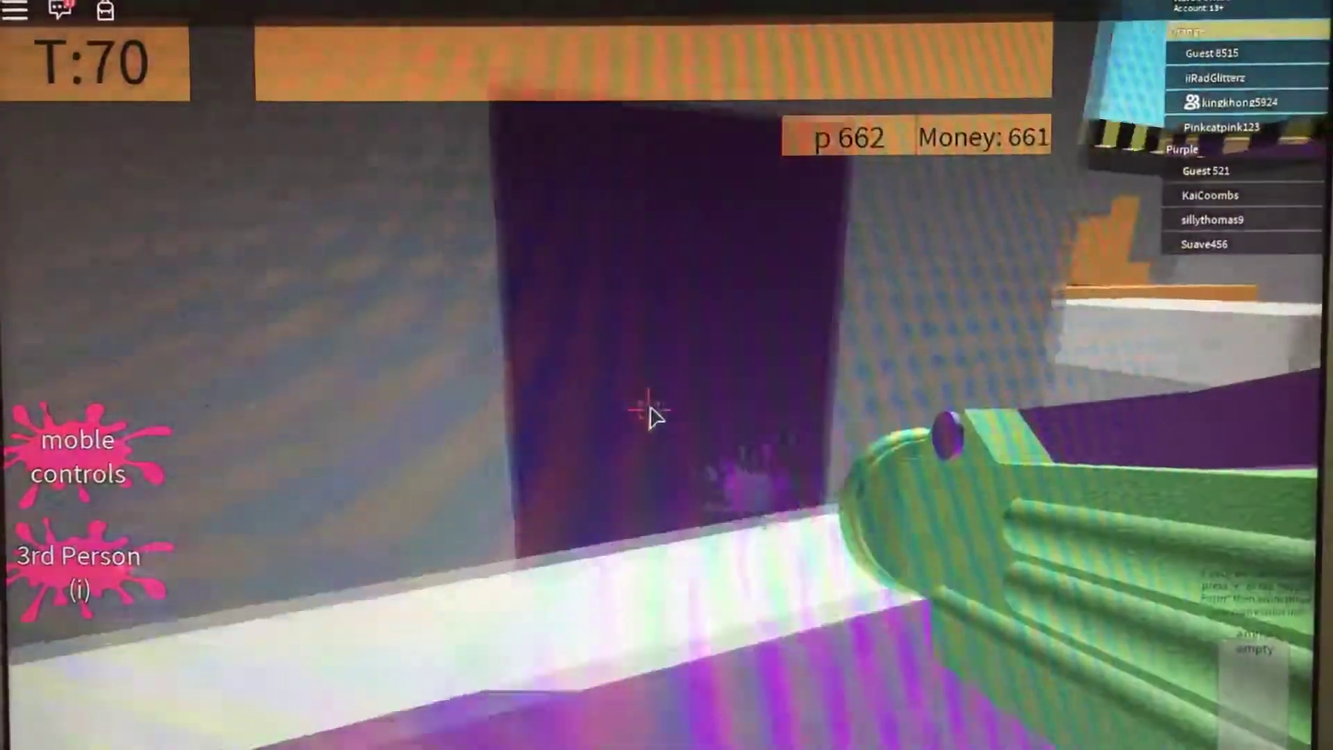
pyautogui.click(650, 417)
pyautogui.click(650, 417)
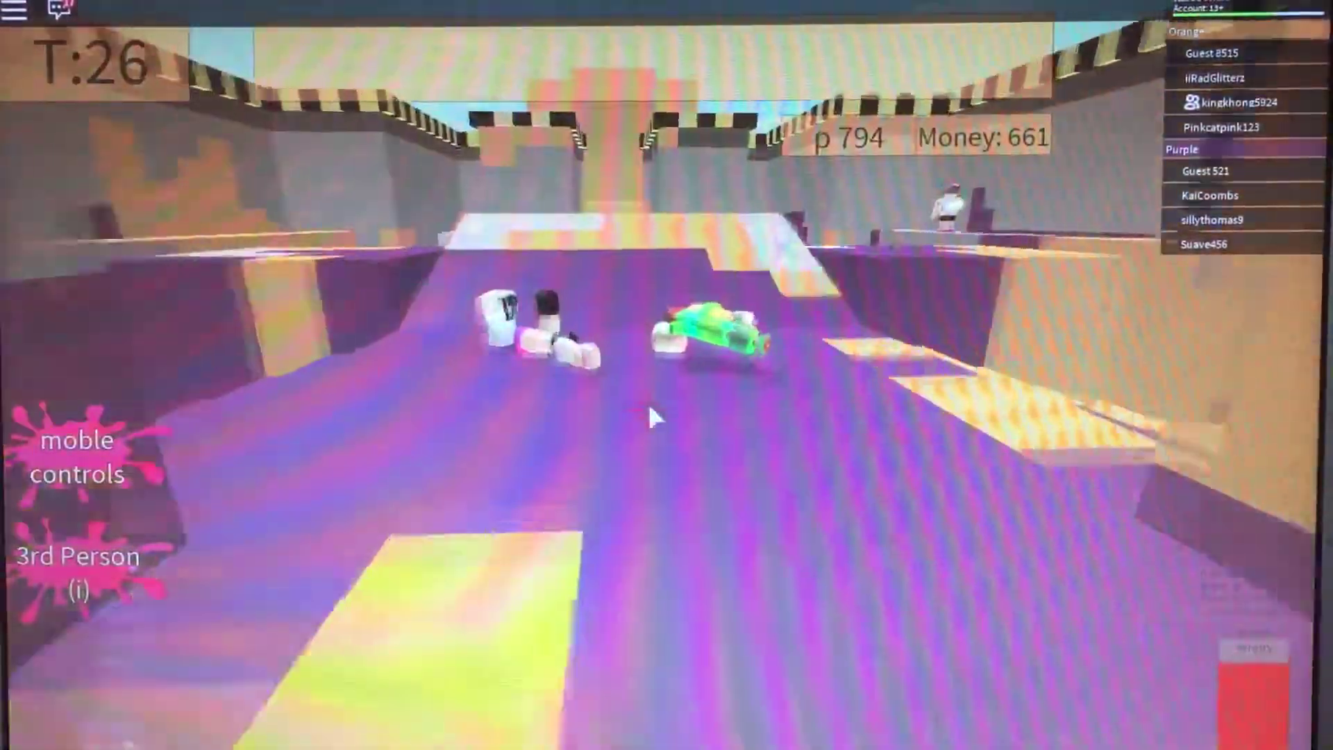
# Paint the courtyard ground, stairs and corridor floor purple, raising points to 831
pyautogui.click(649, 414)
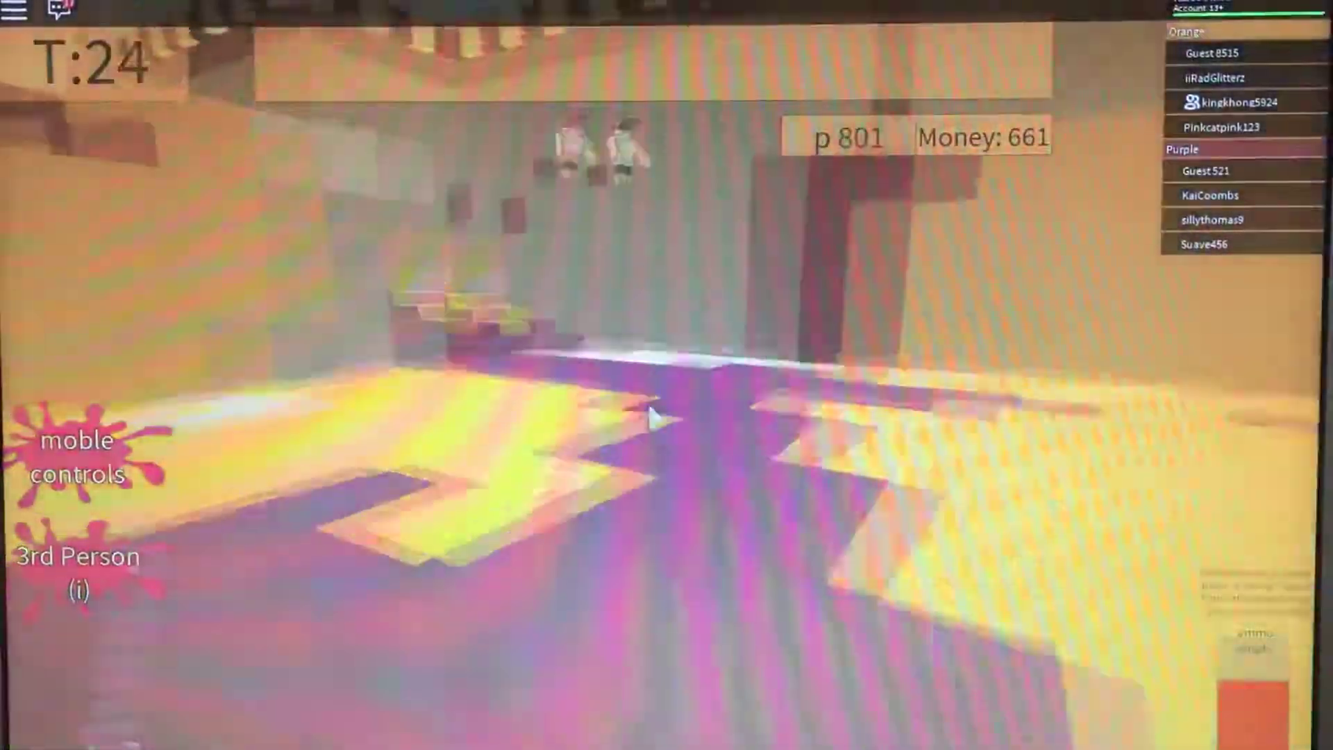
pyautogui.click(649, 415)
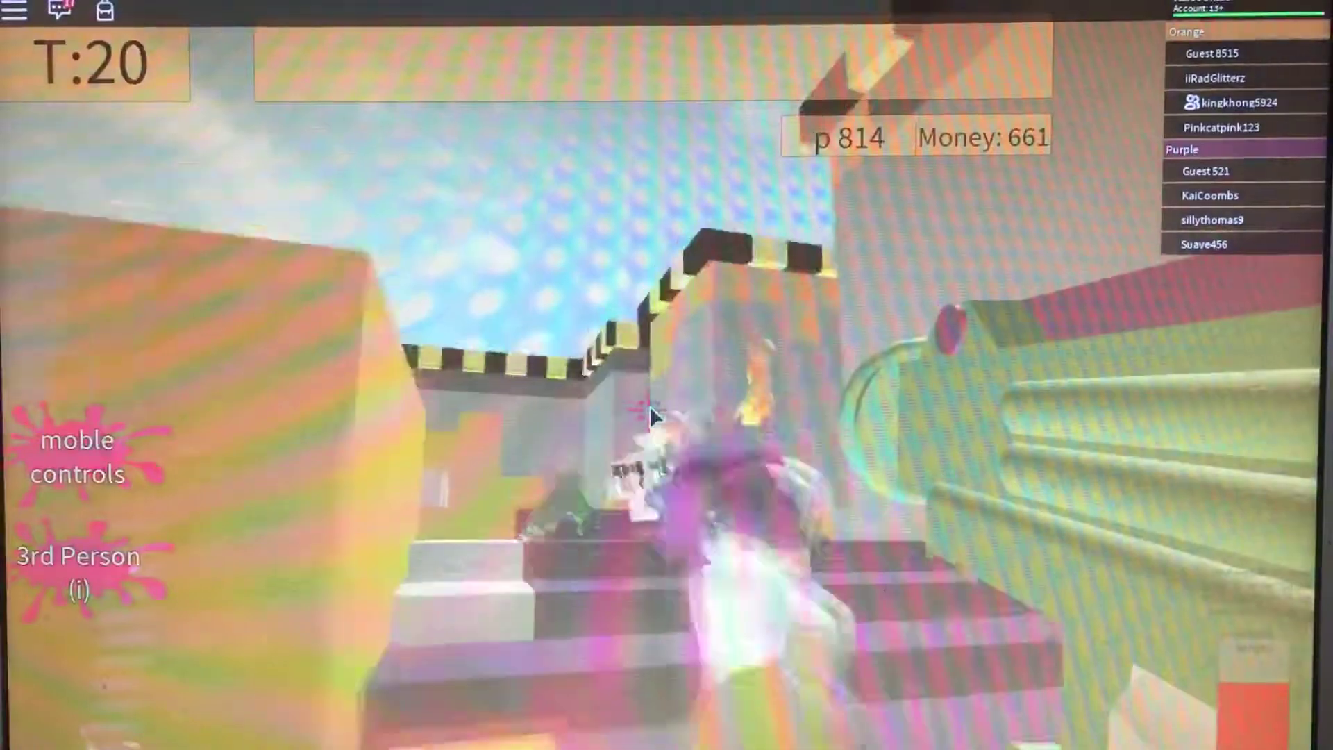
pyautogui.click(649, 415)
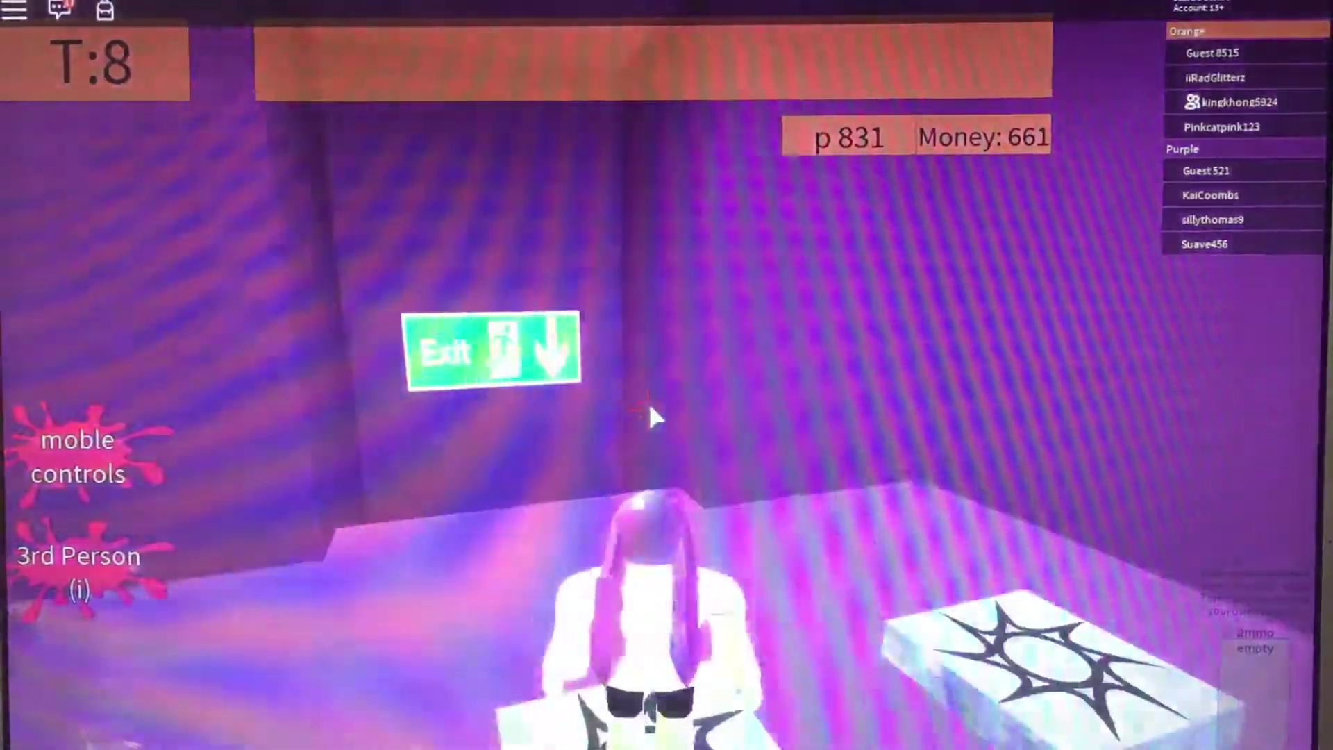
# Run down the long corridor past the Exit sign back into the open arena as the timer ends
pyautogui.press('w')
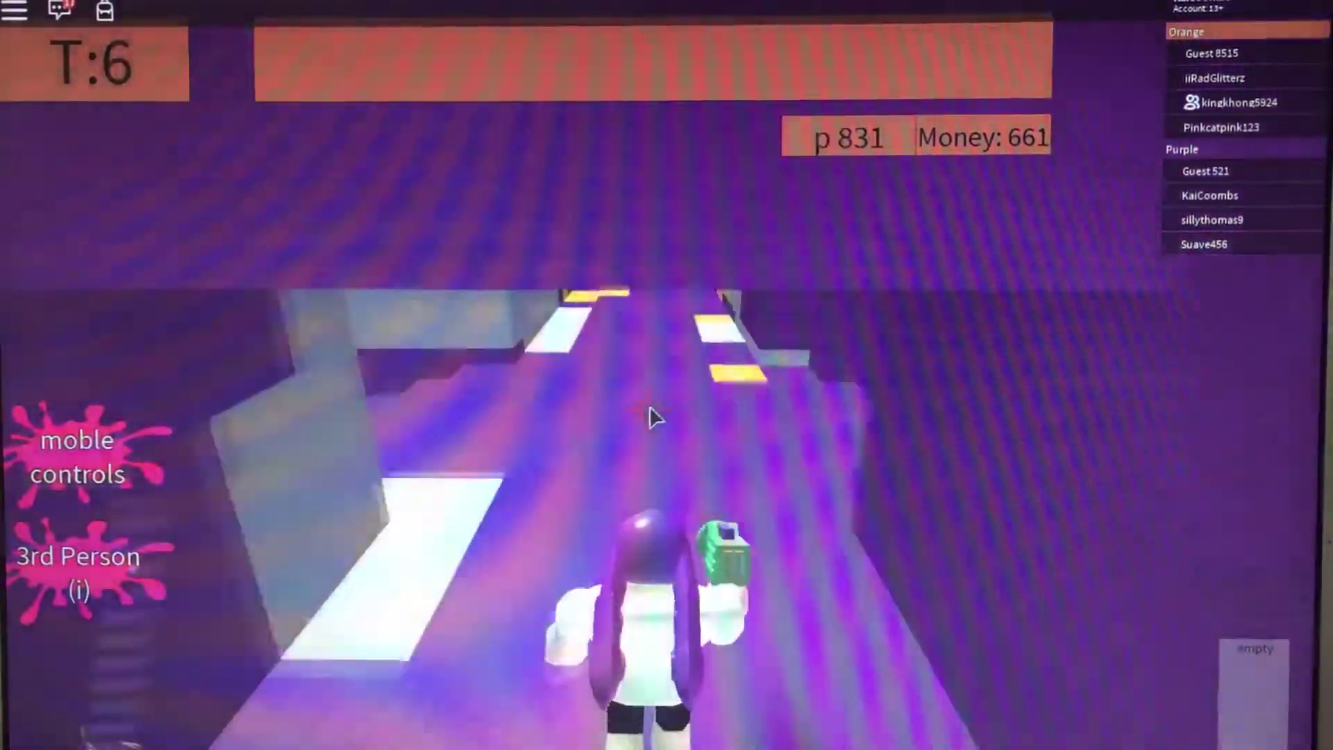
pyautogui.press('w')
pyautogui.press('i')
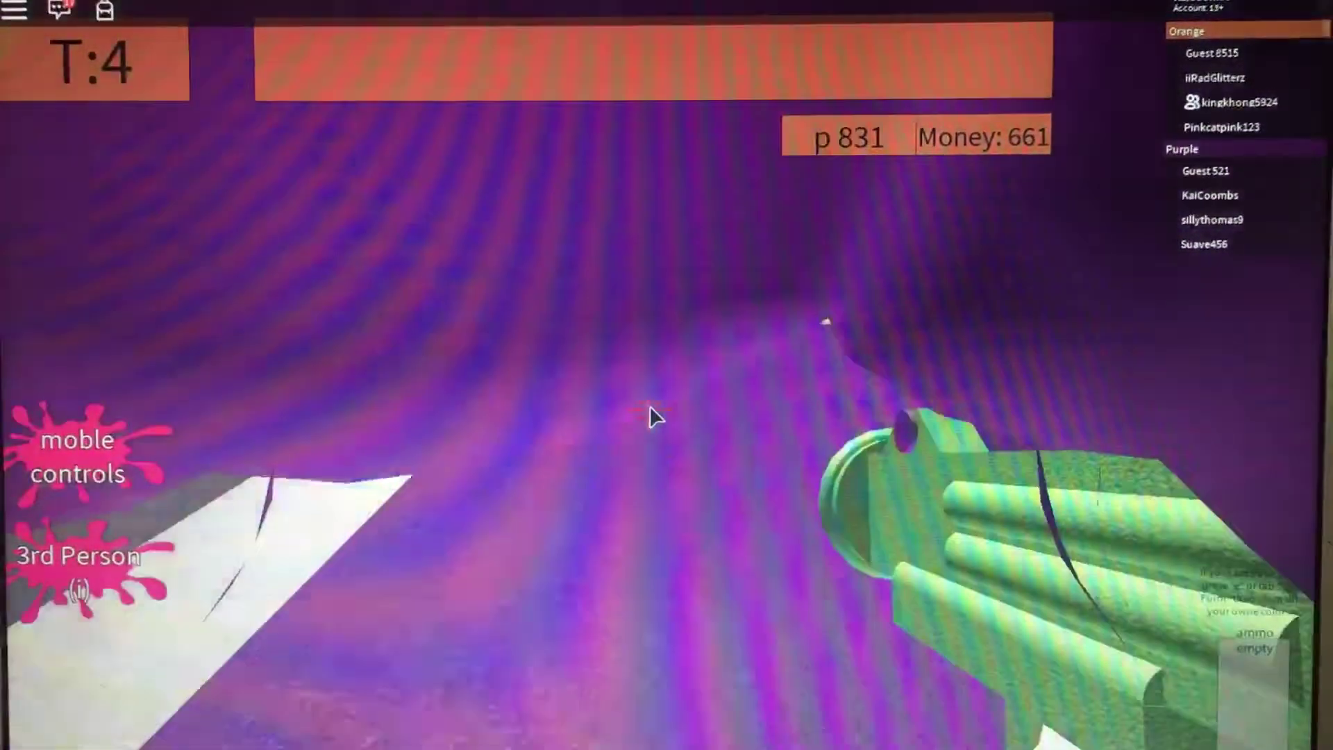
pyautogui.press('w')
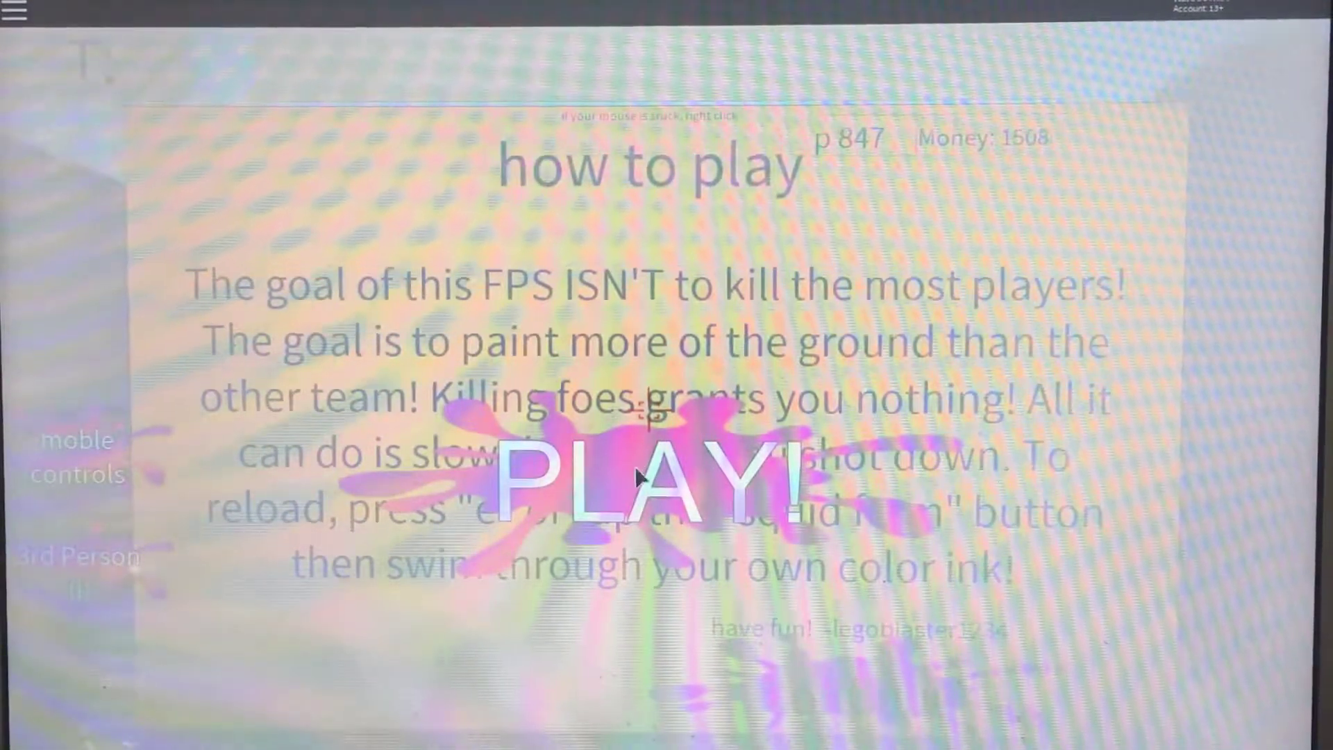
# Dismiss the how-to-play panel with PLAY to enter the intermission lobby
pyautogui.click(639, 477)
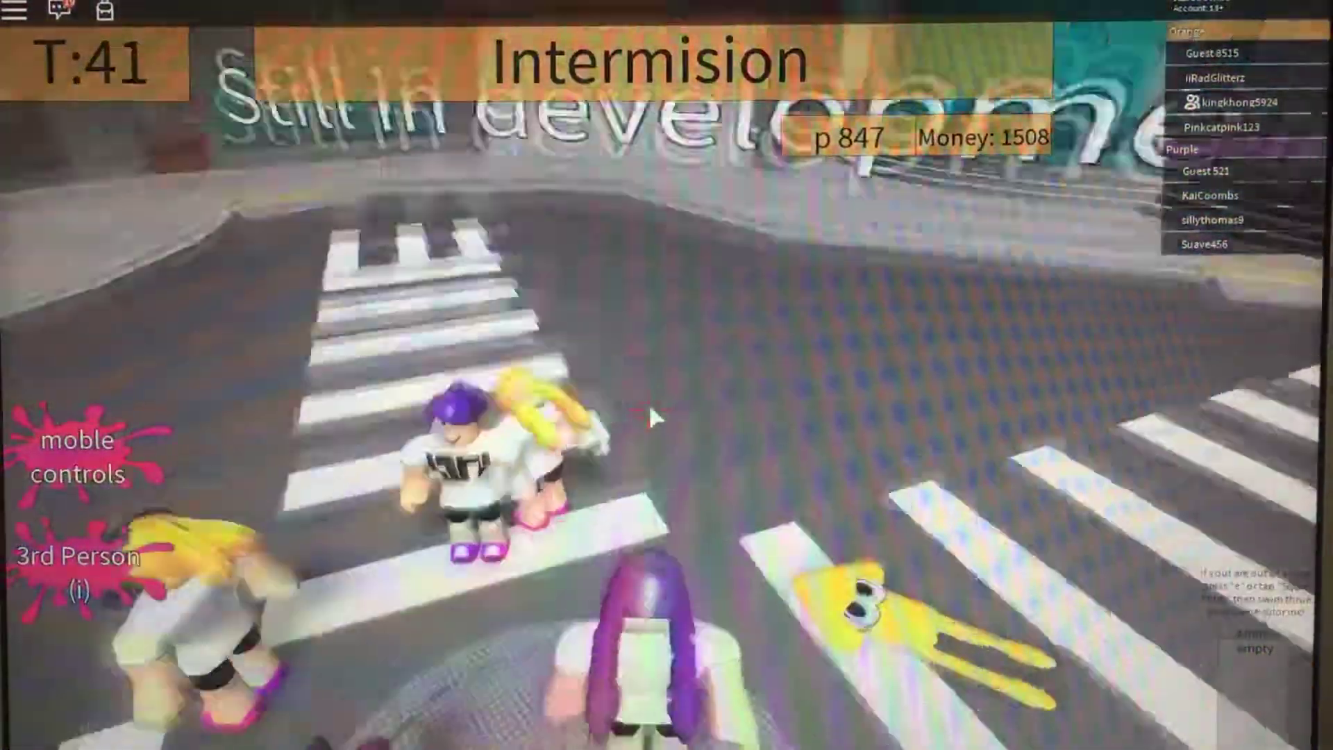
# Walk across the crosswalk and up the steps onto the Hat Shop counter to bring up its list
pyautogui.press('w')
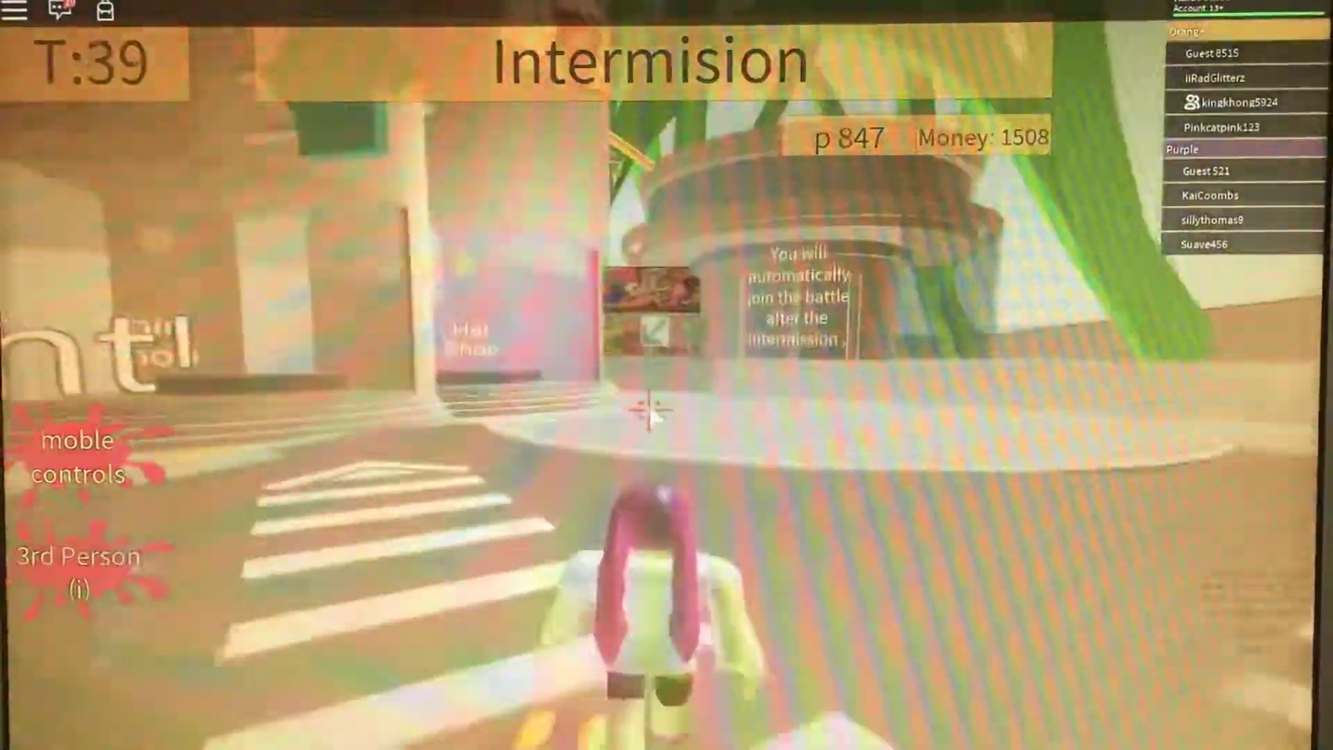
pyautogui.press('w')
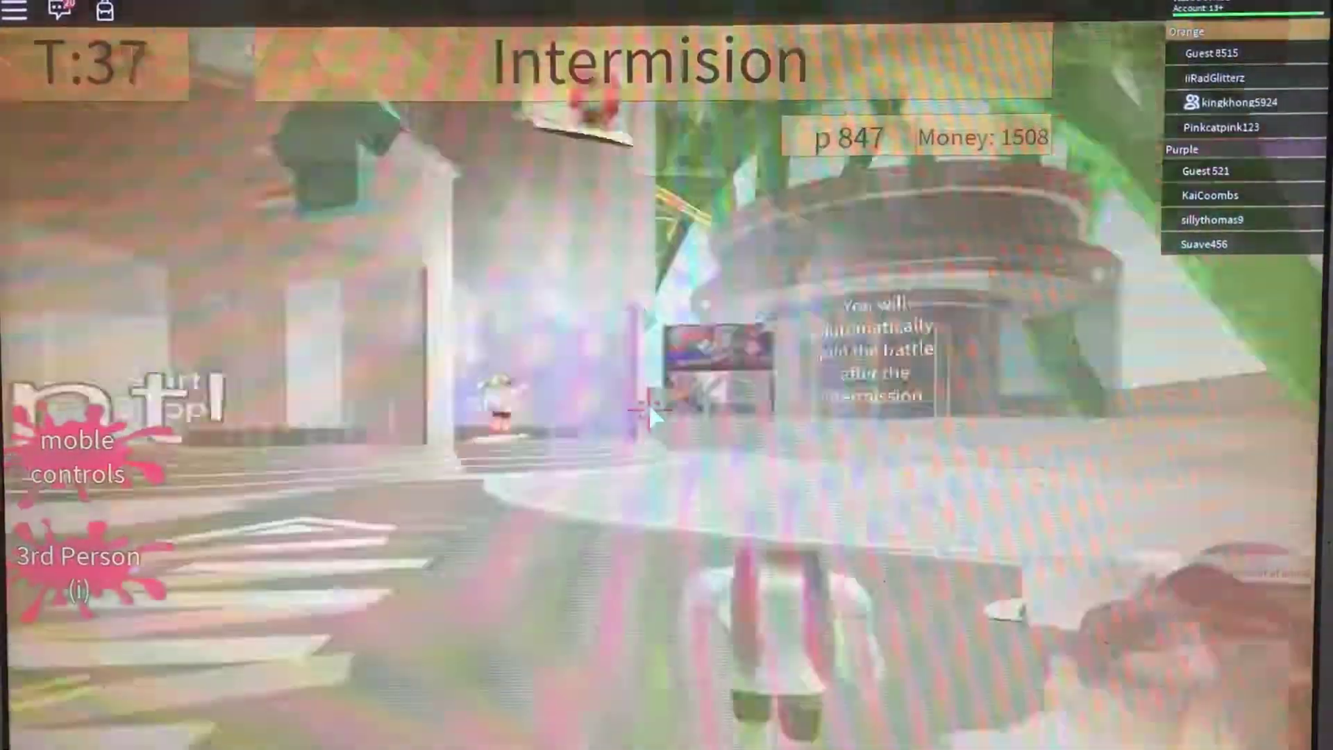
pyautogui.press('w')
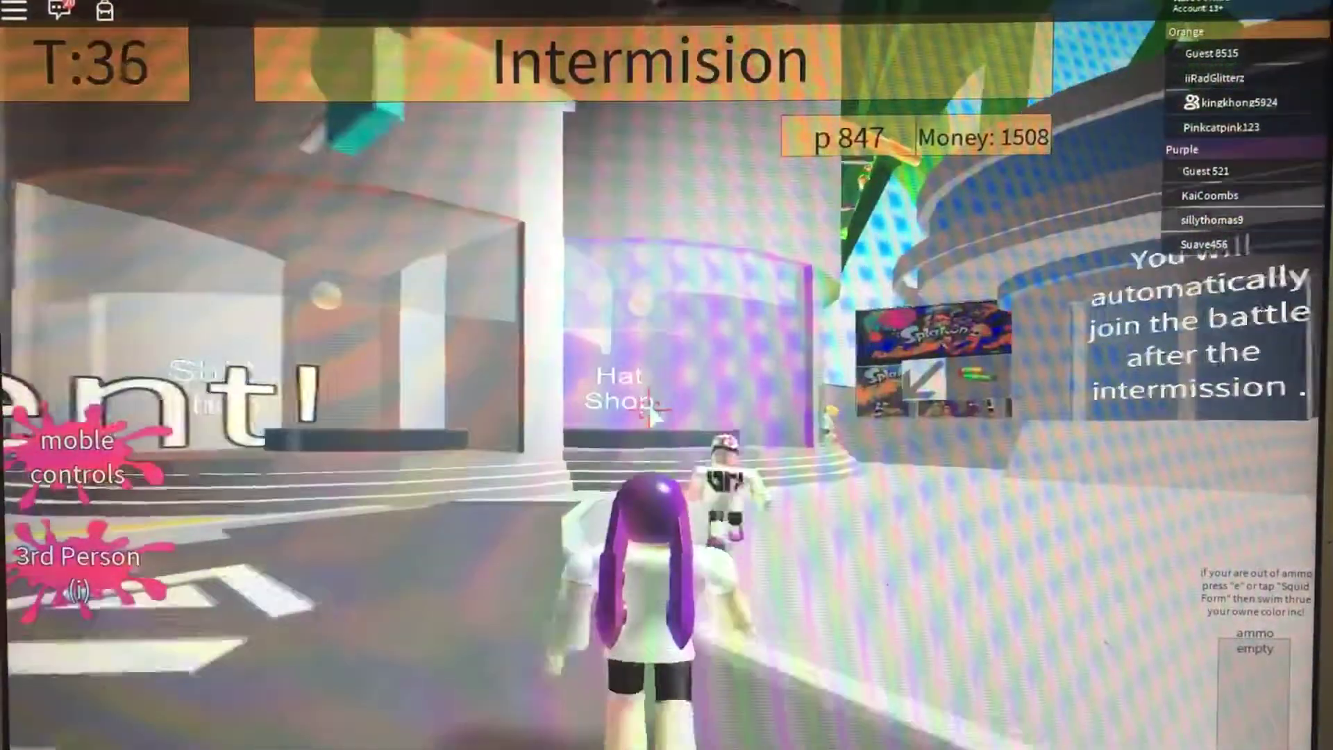
pyautogui.press('w')
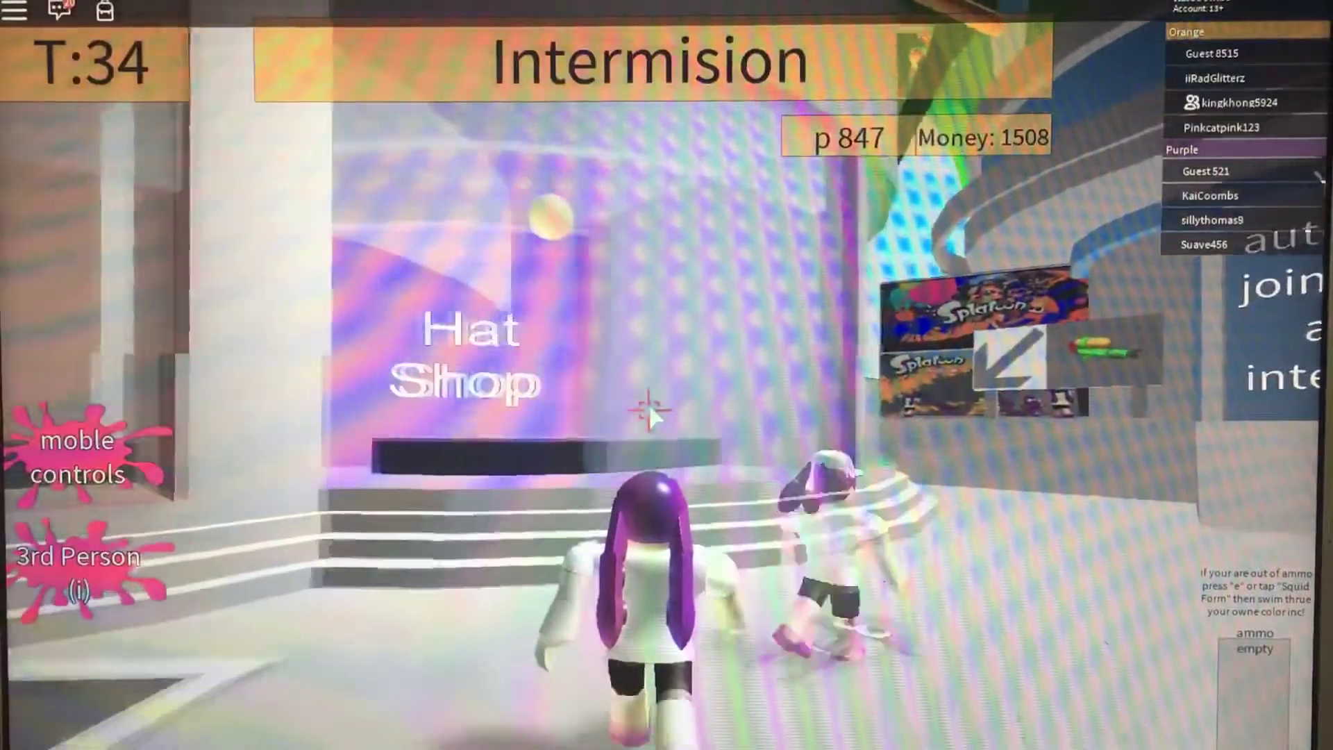
pyautogui.press('w')
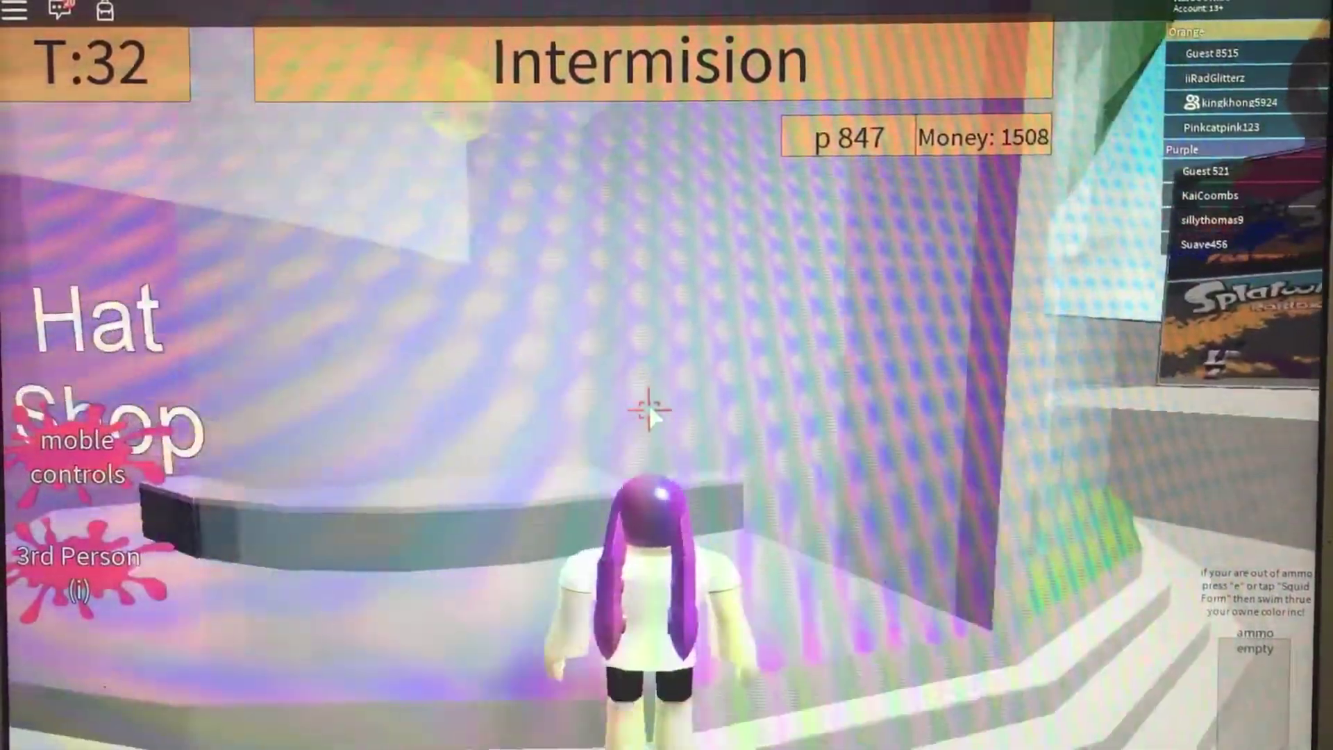
pyautogui.press('w')
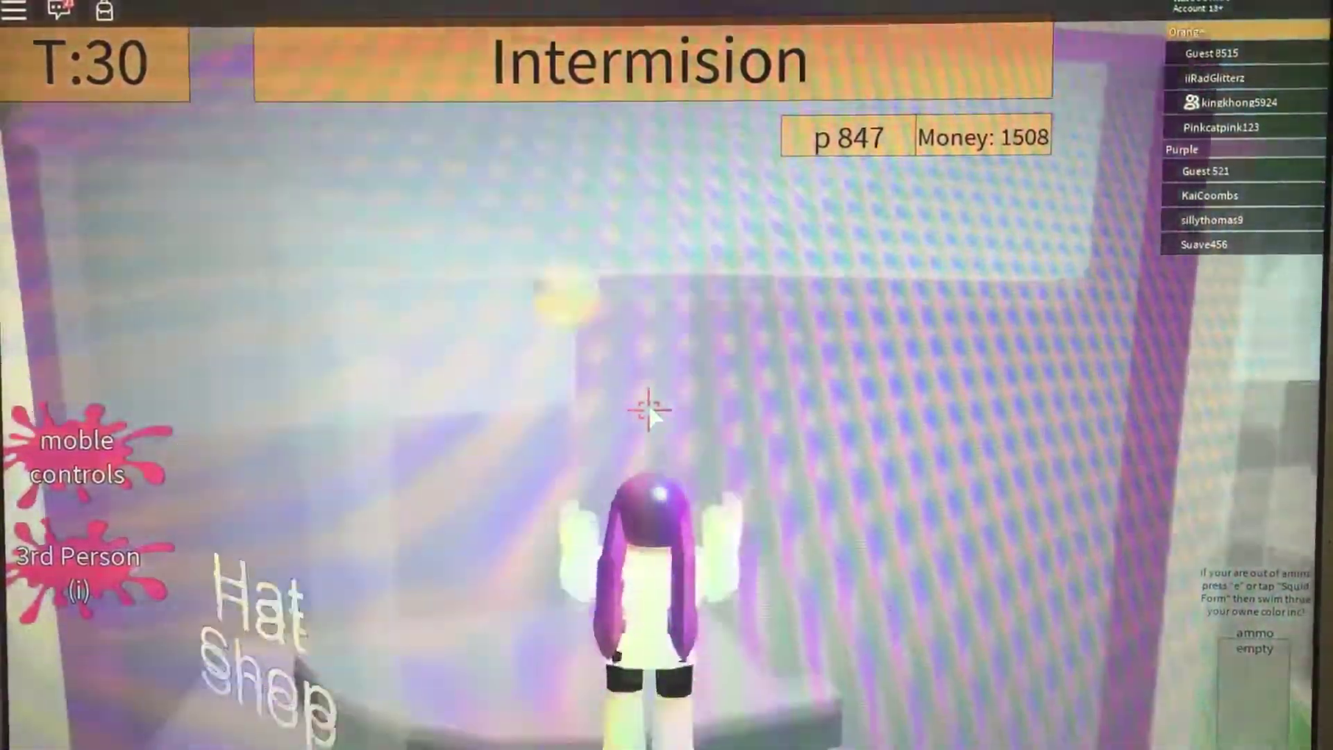
pyautogui.press('w')
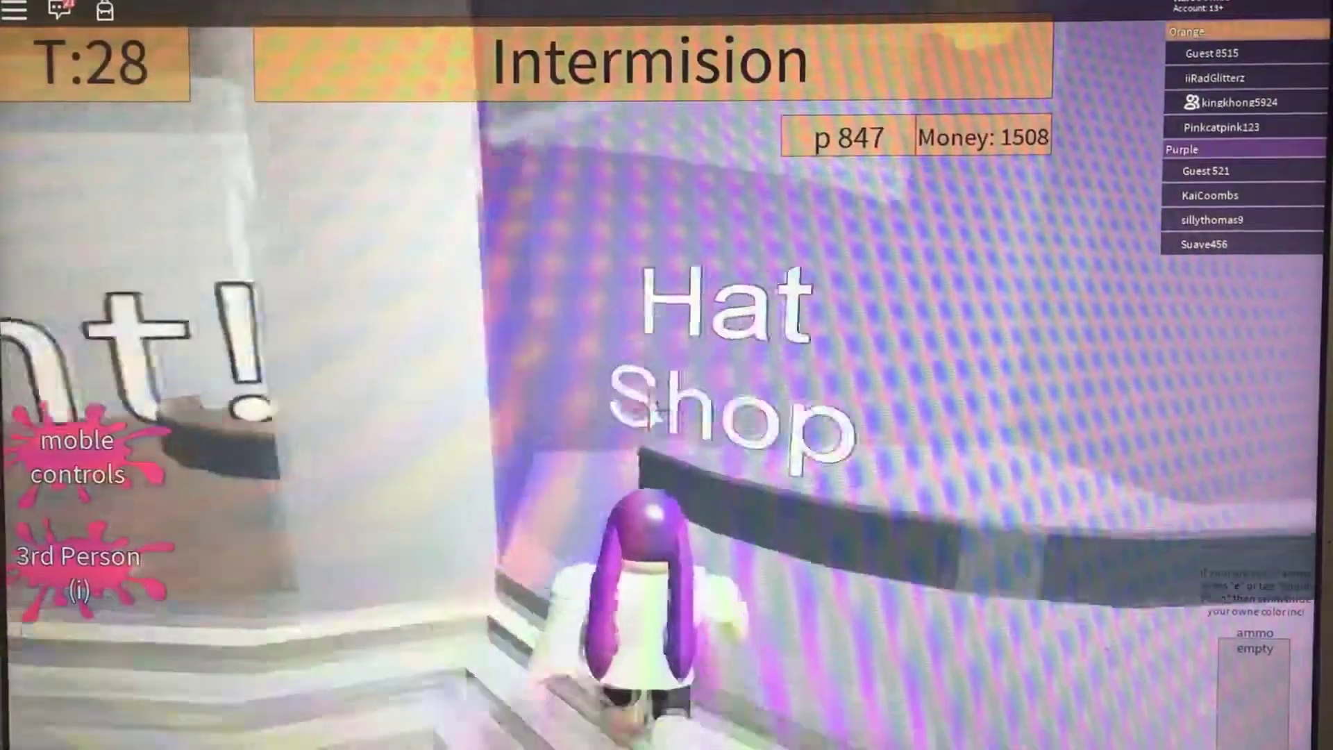
pyautogui.press('w')
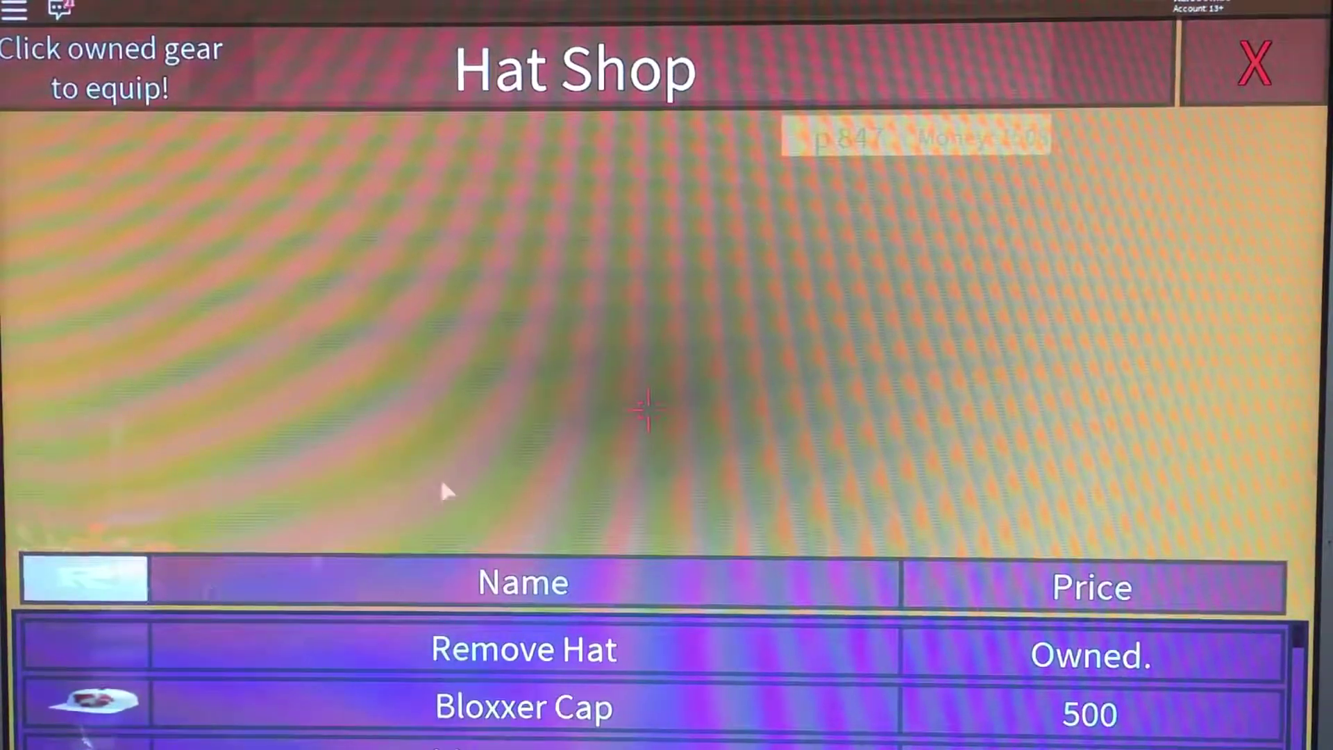
# Close the Hat Shop list with the red X and wait to spawn into the next round
pyautogui.click(1255, 64)
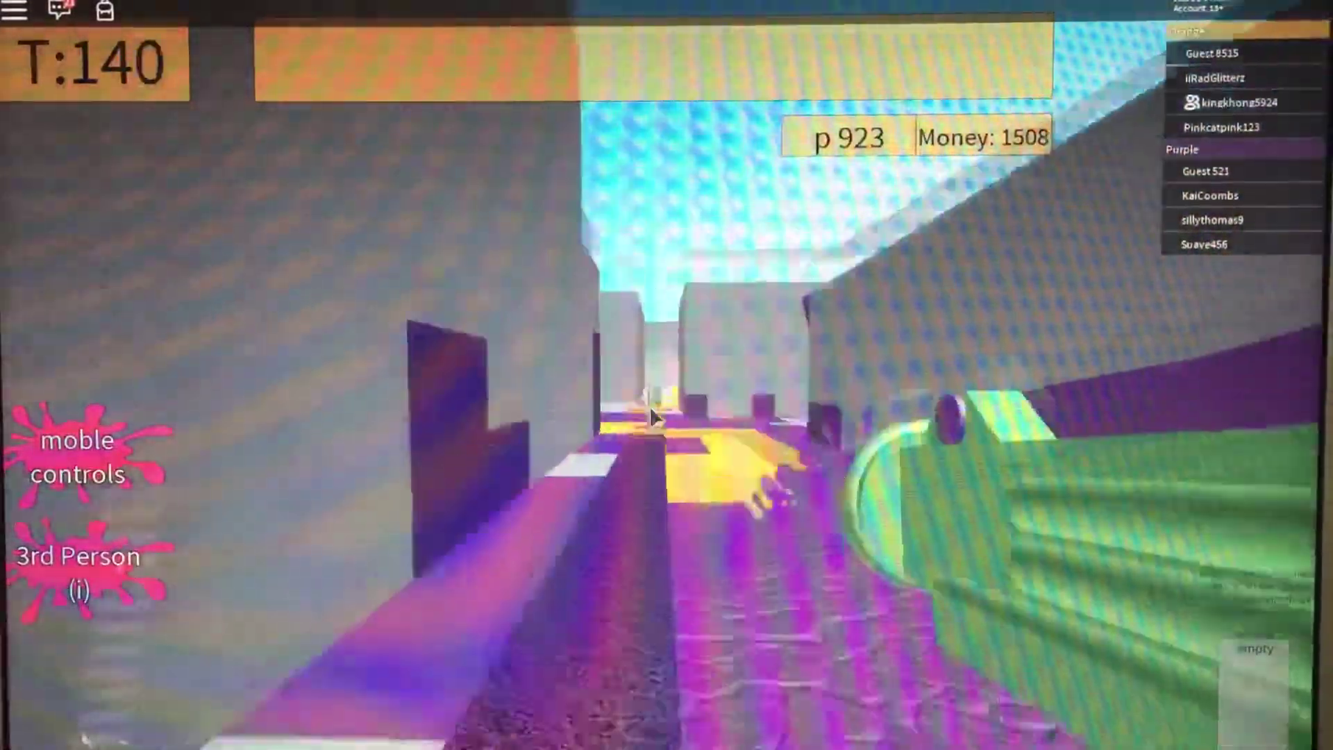
# Move through the corridors into a new area and spray ink at the opposing player and the floor
pyautogui.press('w')
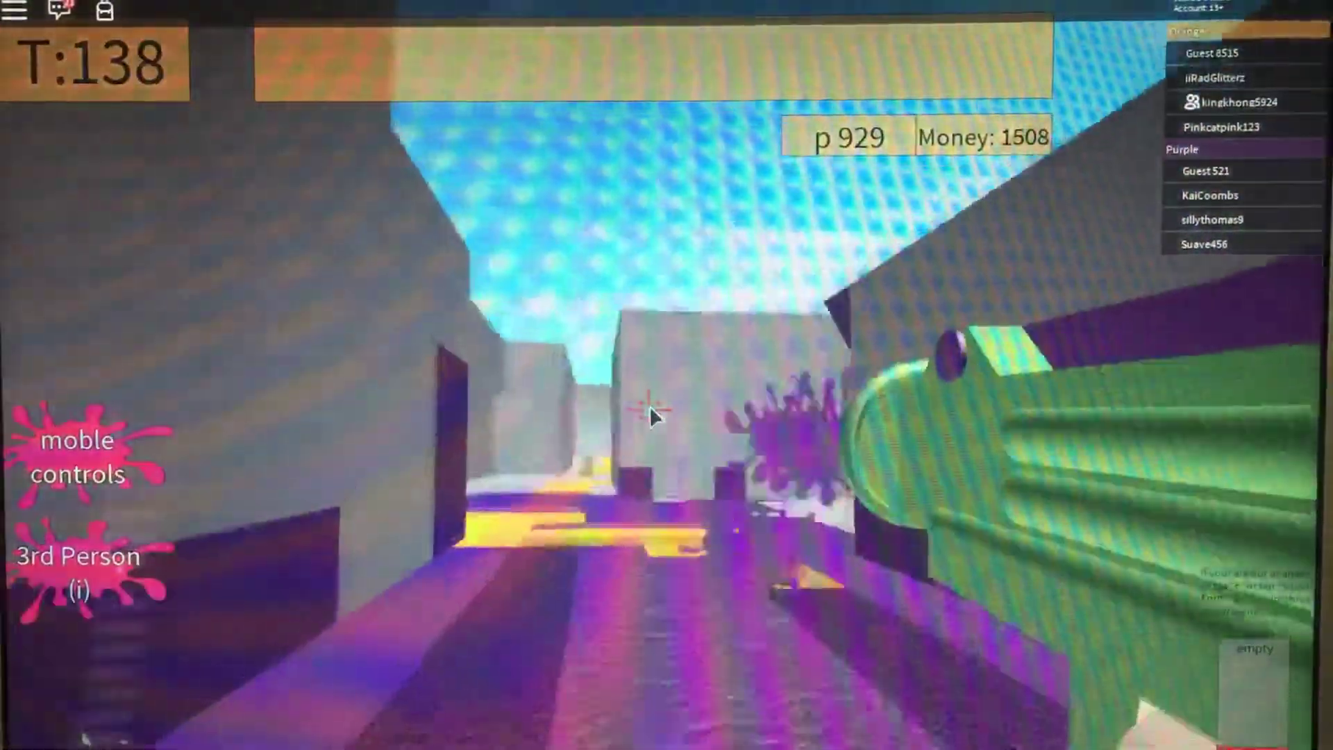
pyautogui.press('w')
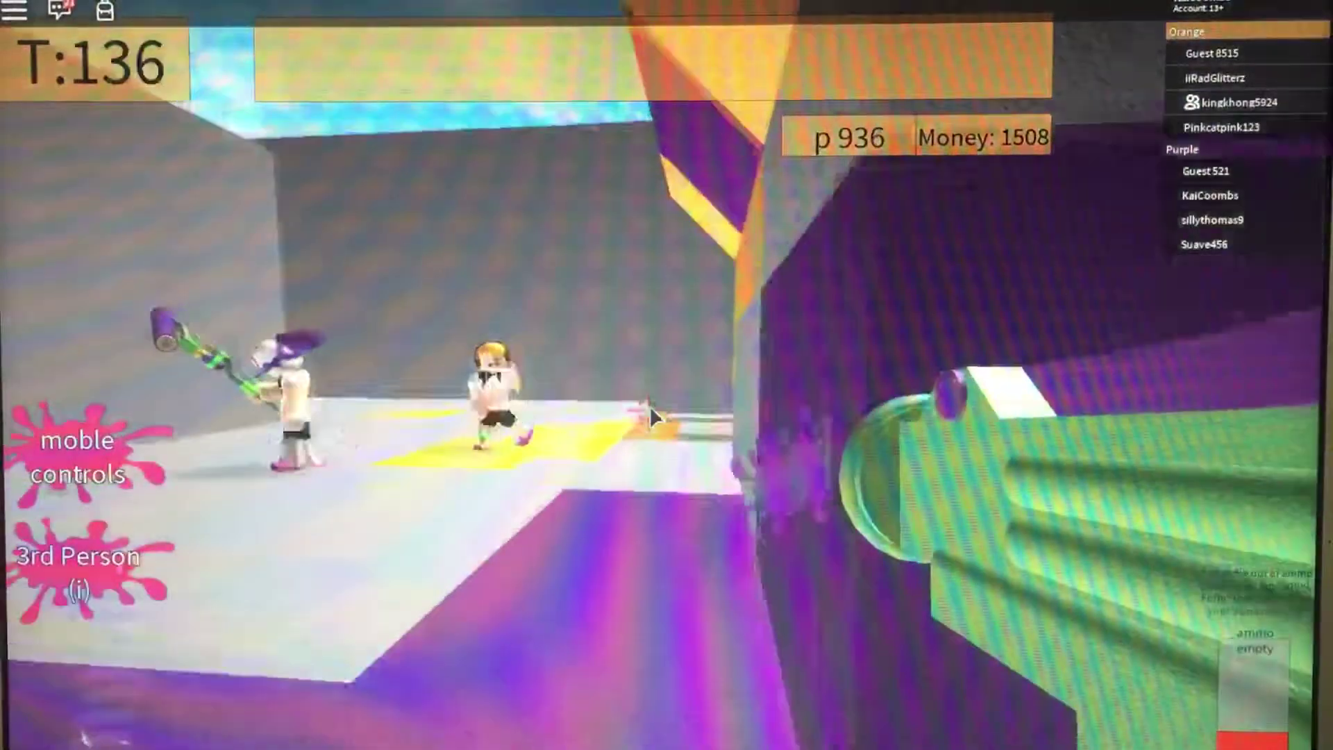
pyautogui.press('w')
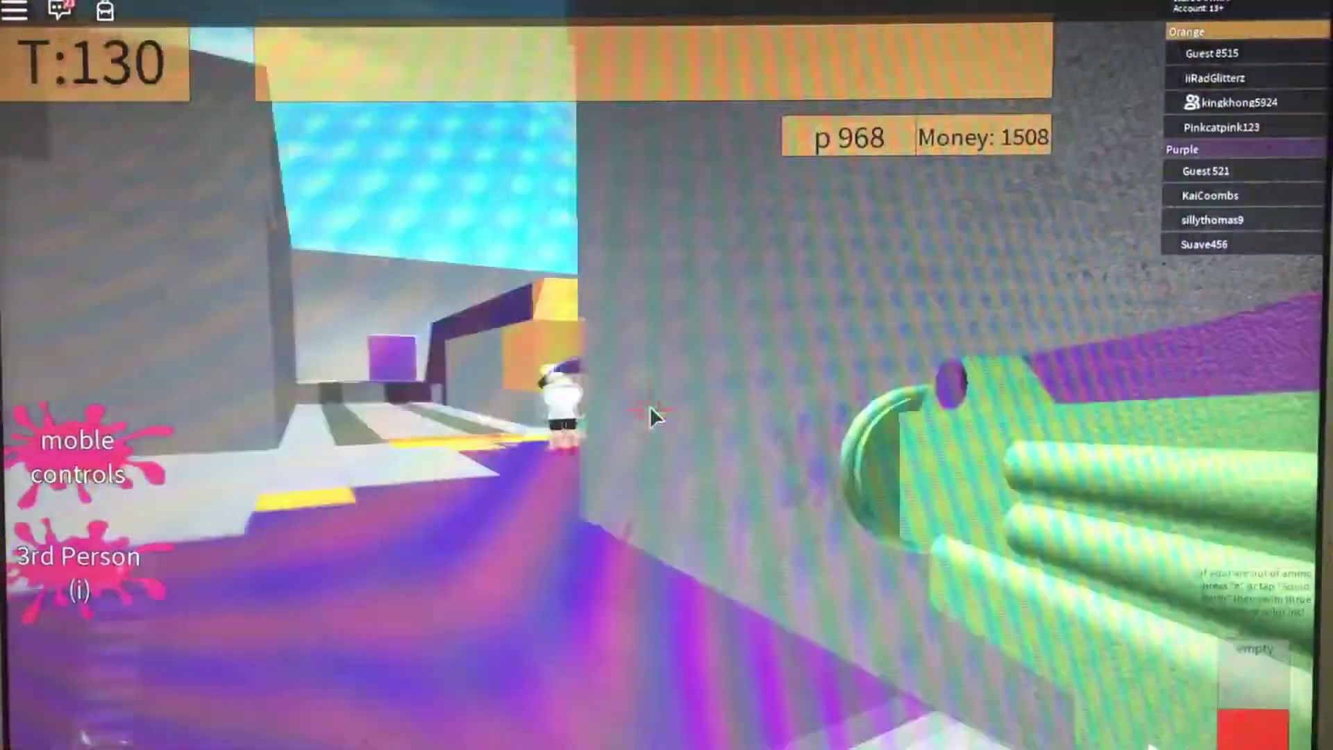
pyautogui.click(650, 415)
pyautogui.press('w')
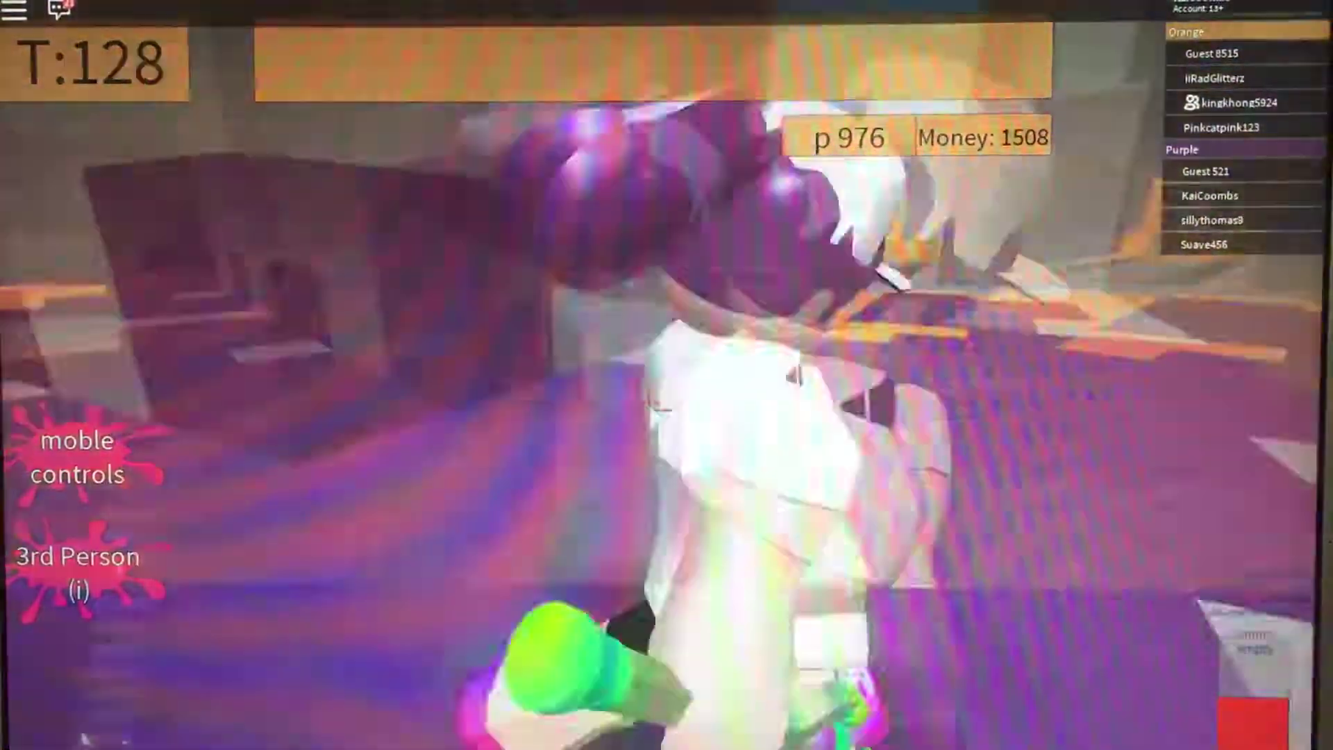
pyautogui.click(650, 415)
pyautogui.press('w')
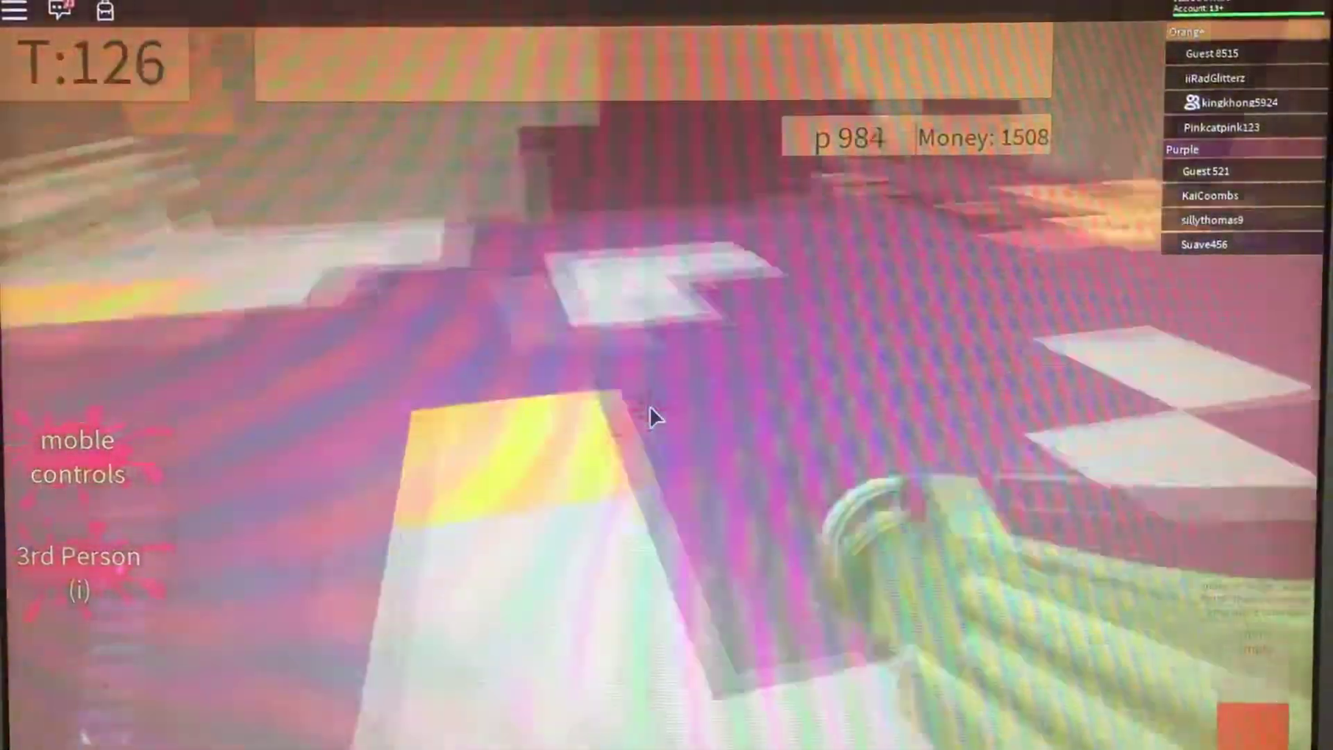
pyautogui.click(650, 414)
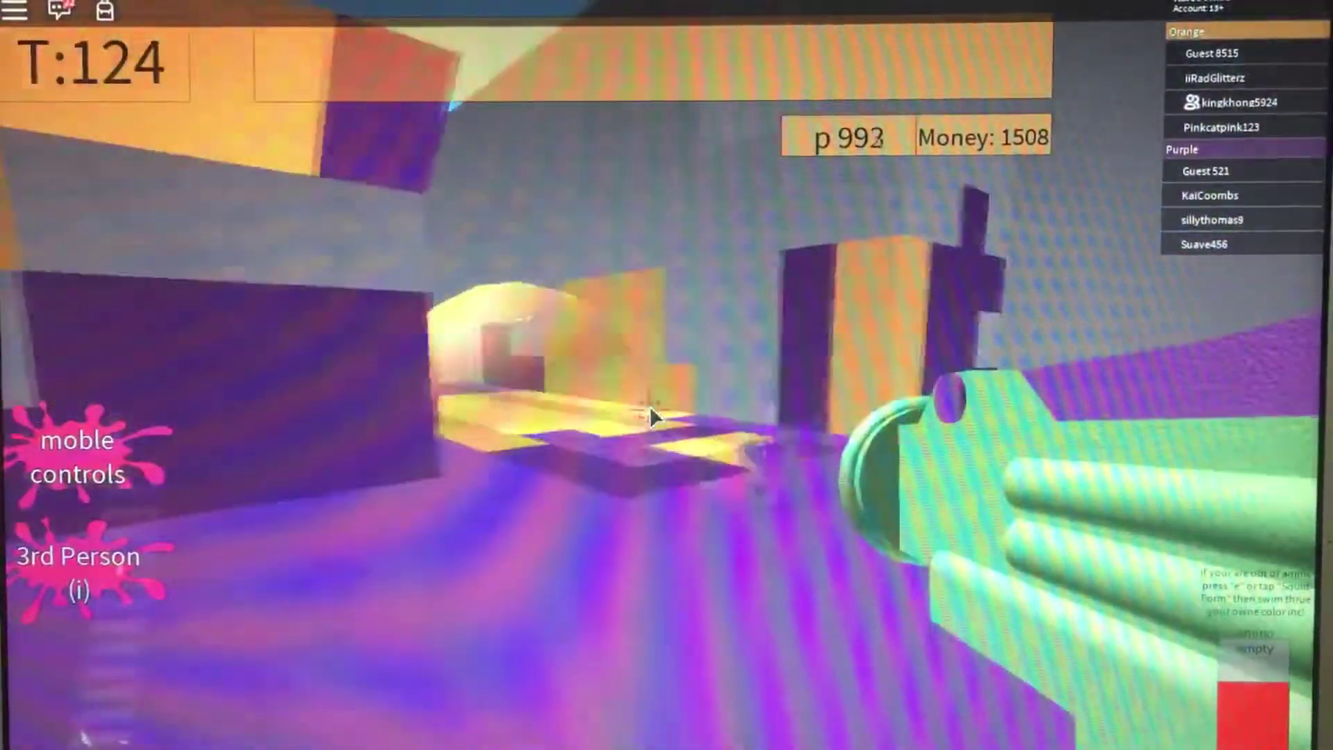
# Alternate squid-form swimming with spraying to ink over the yellow floor toward the back wall
pyautogui.press('e')
pyautogui.press('w')
pyautogui.press('e')
pyautogui.click(650, 416)
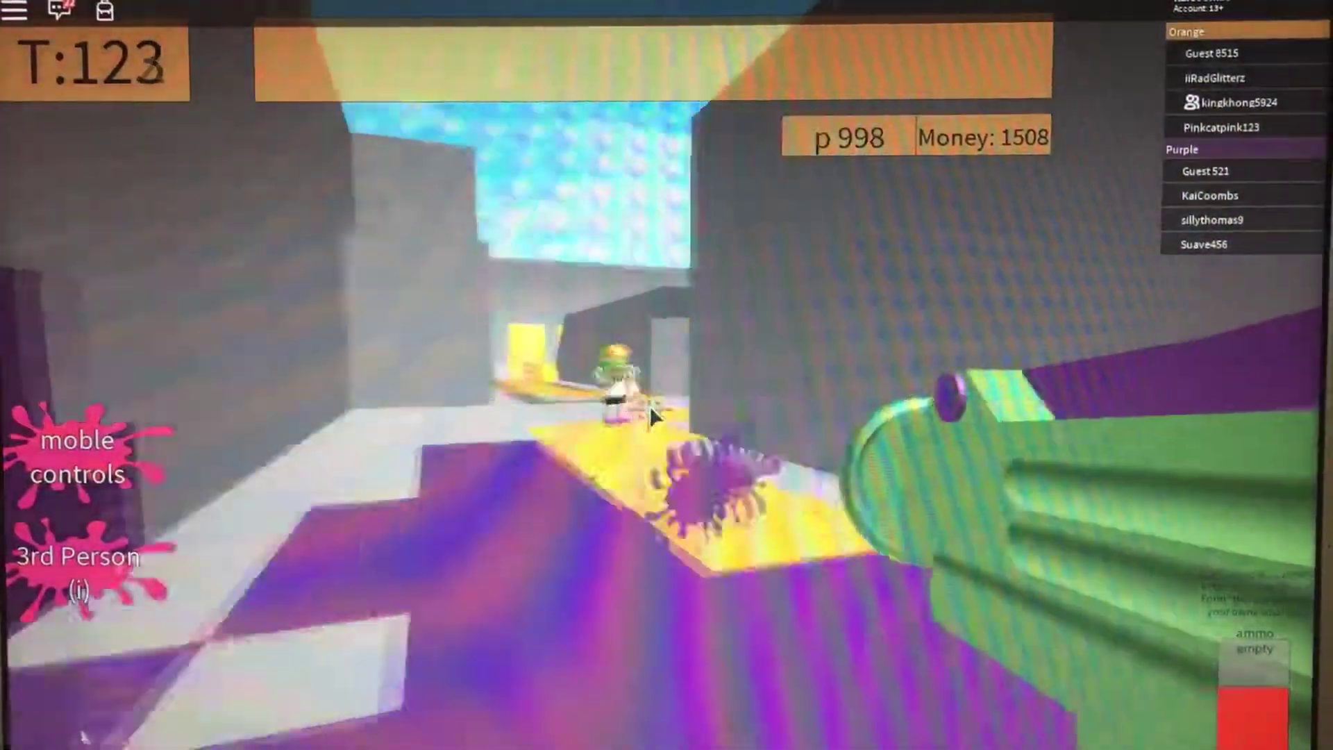
pyautogui.press('e')
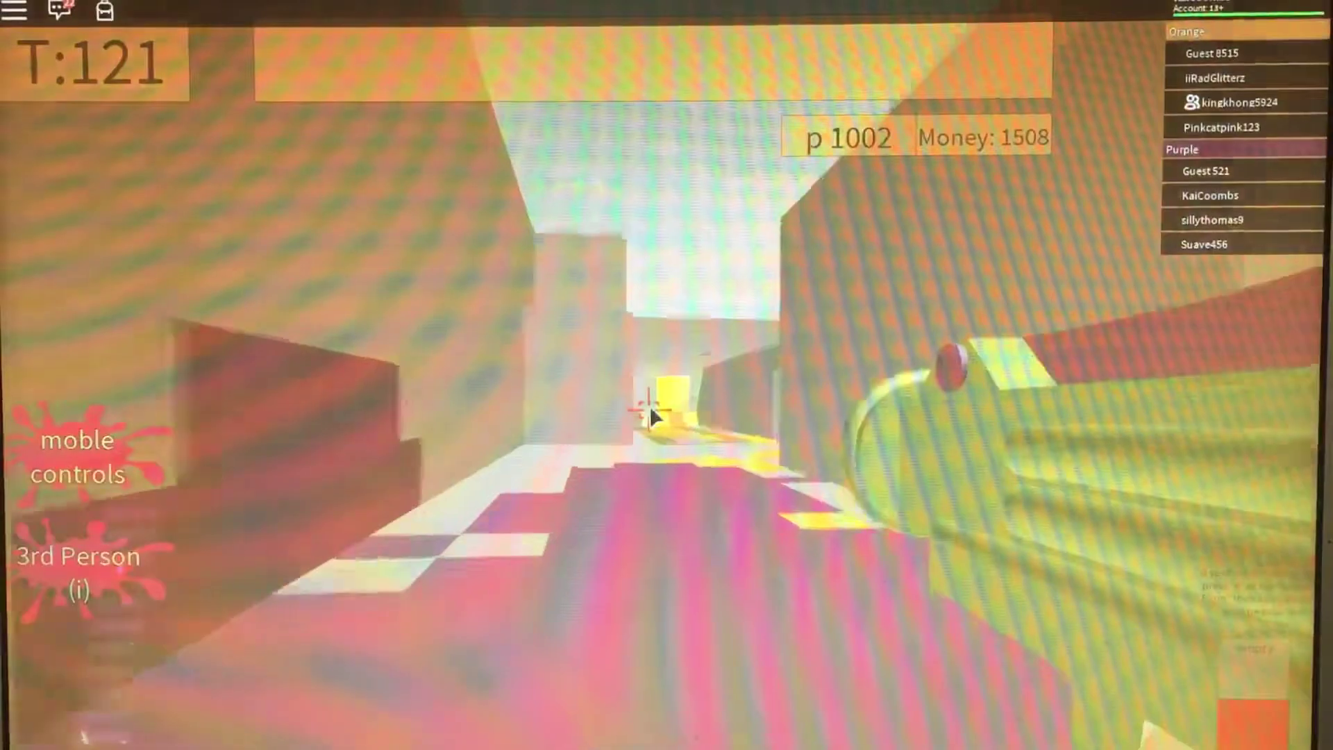
pyautogui.press('e')
pyautogui.click(650, 414)
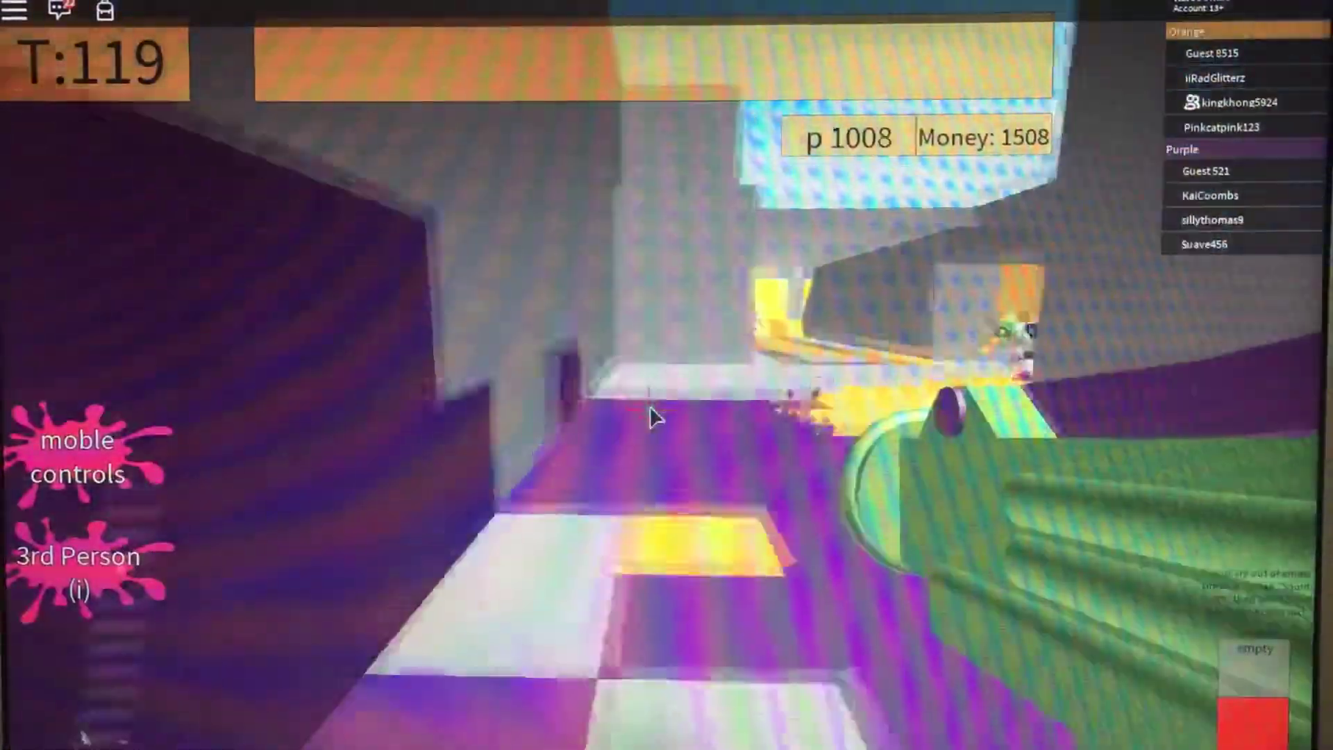
pyautogui.press('e')
pyautogui.press('e')
pyautogui.press('e')
pyautogui.press('w')
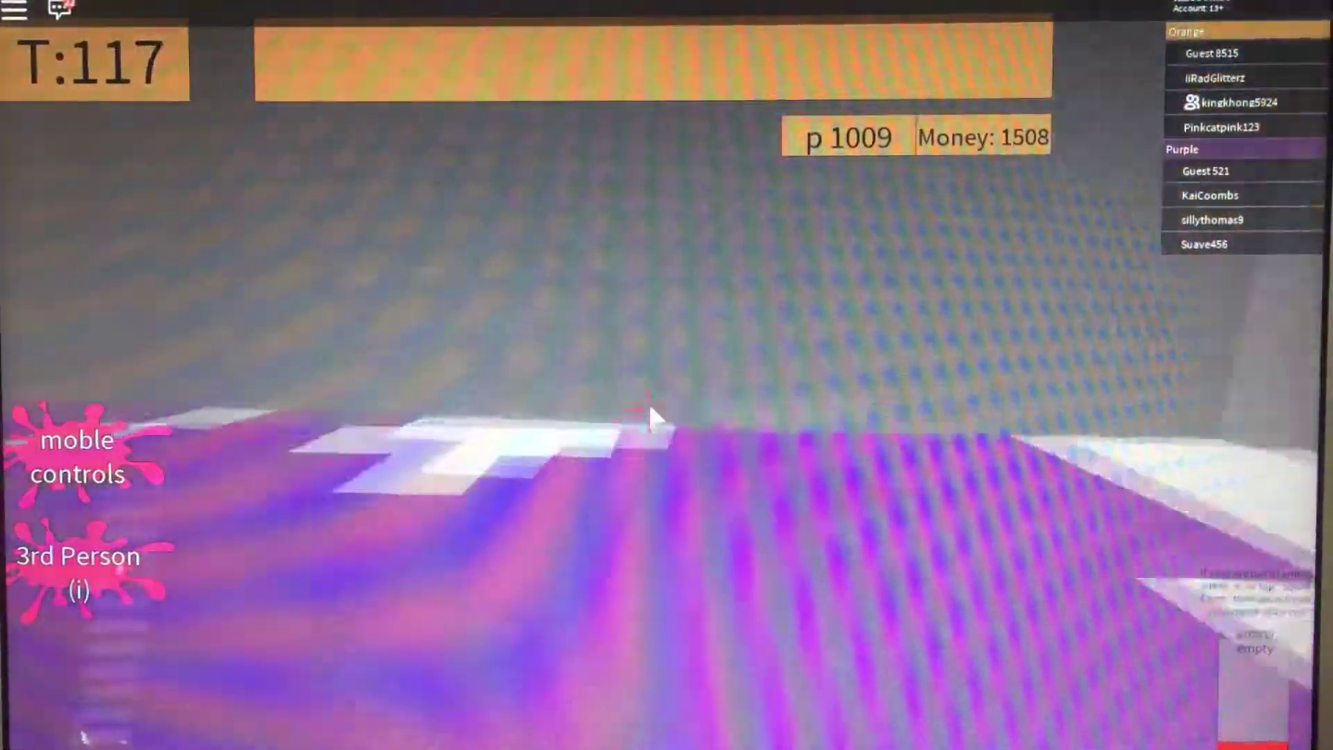
# Ink the corridor and floor up to the purple block, covering the remaining yellow patches
pyautogui.click(651, 415)
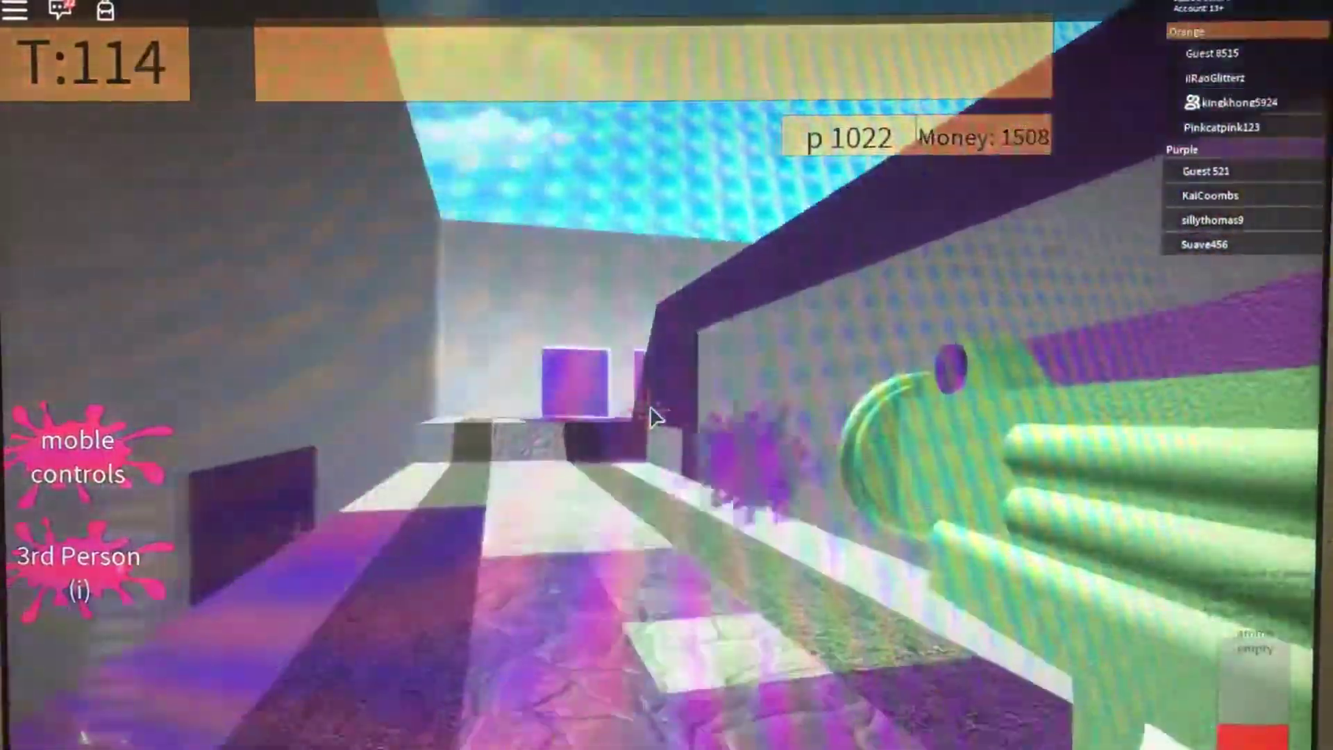
pyautogui.click(649, 414)
pyautogui.press('w')
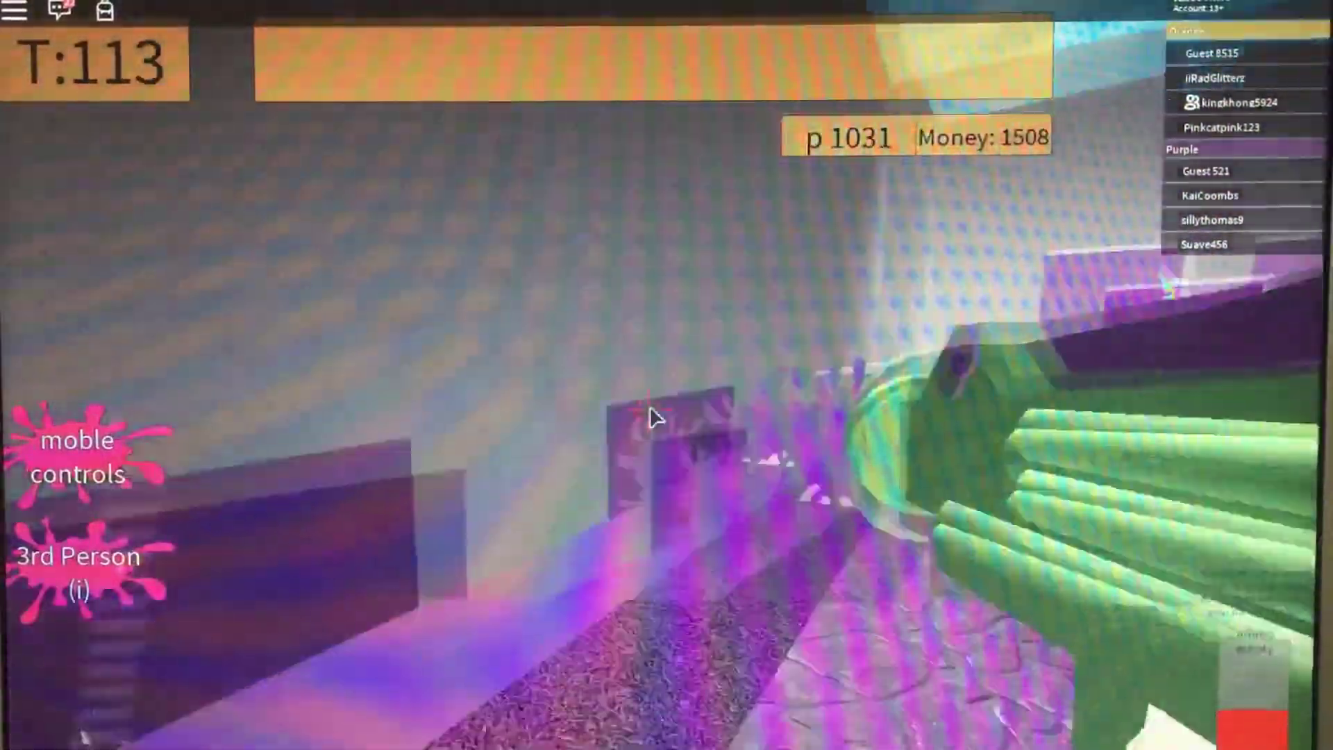
pyautogui.click(650, 414)
pyautogui.press('w')
pyautogui.click(650, 414)
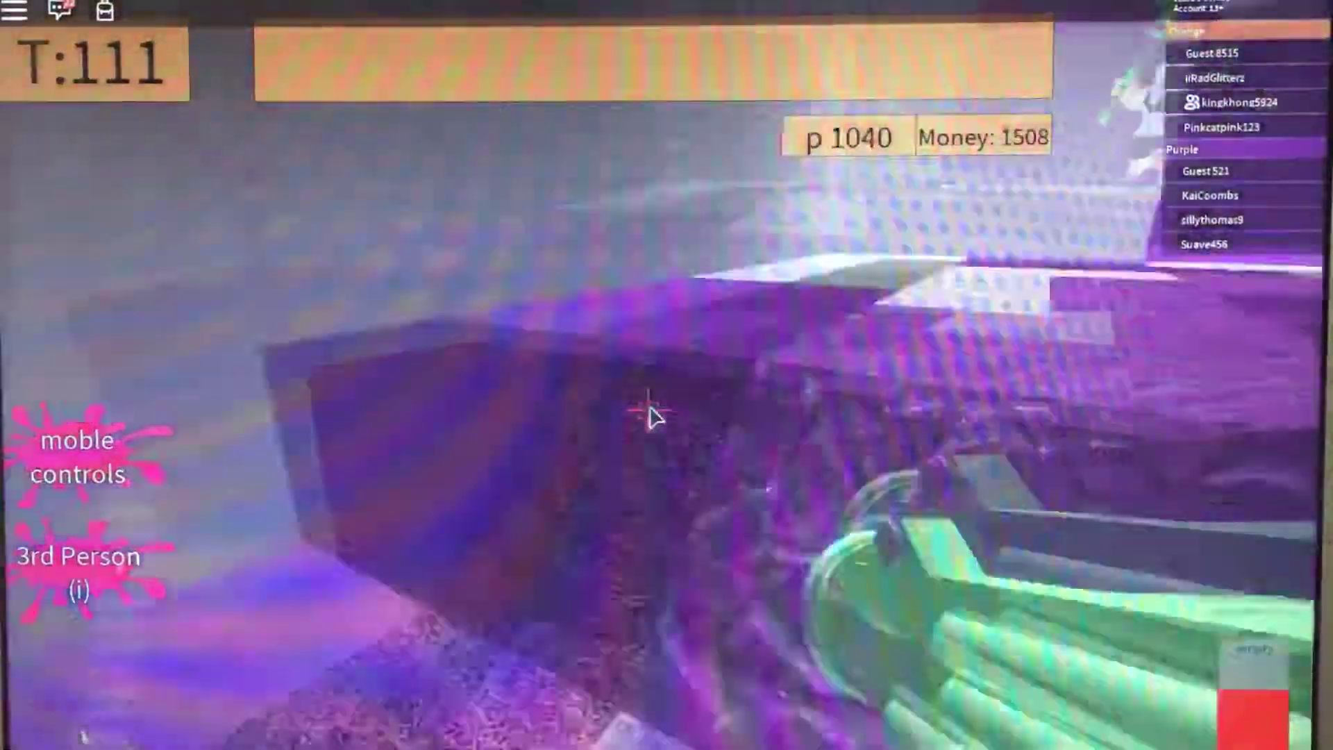
pyautogui.press('w')
pyautogui.click(650, 414)
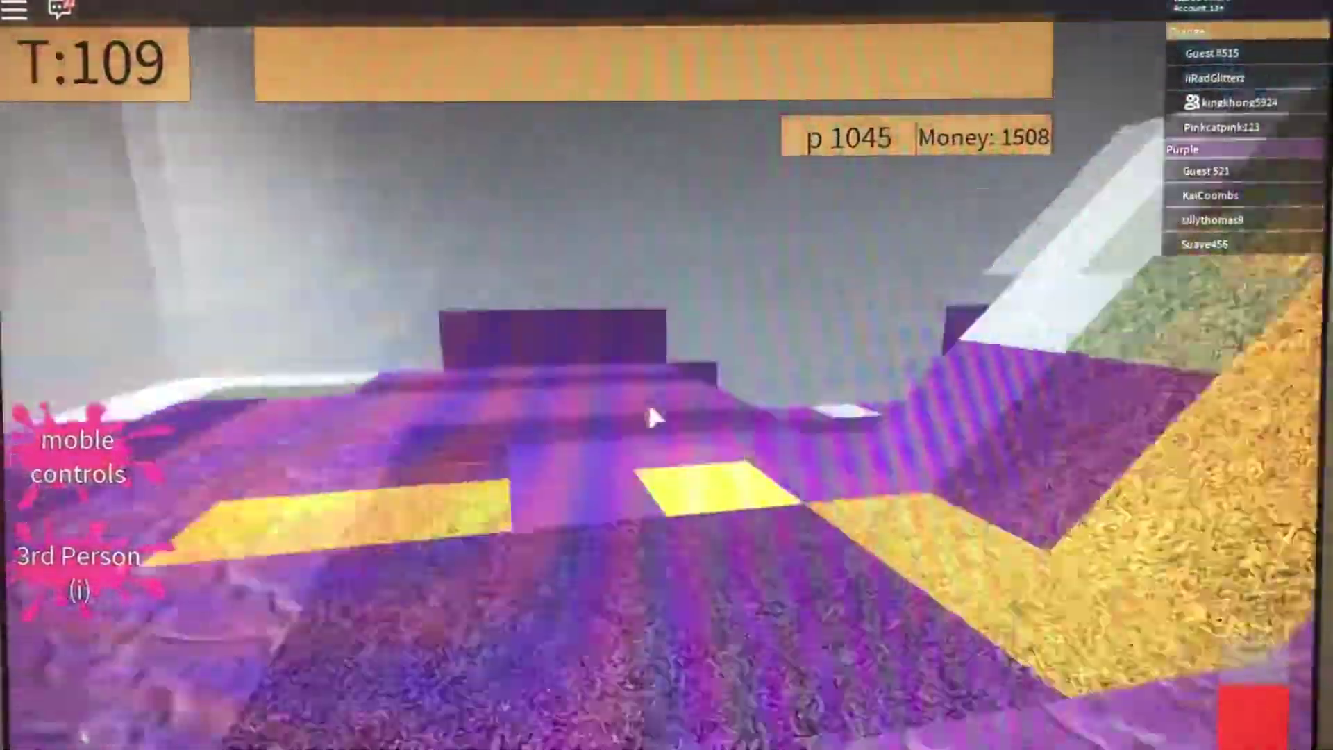
# Spray ink down the long corridor, then advance through the yellow area toward another player
pyautogui.click(650, 415)
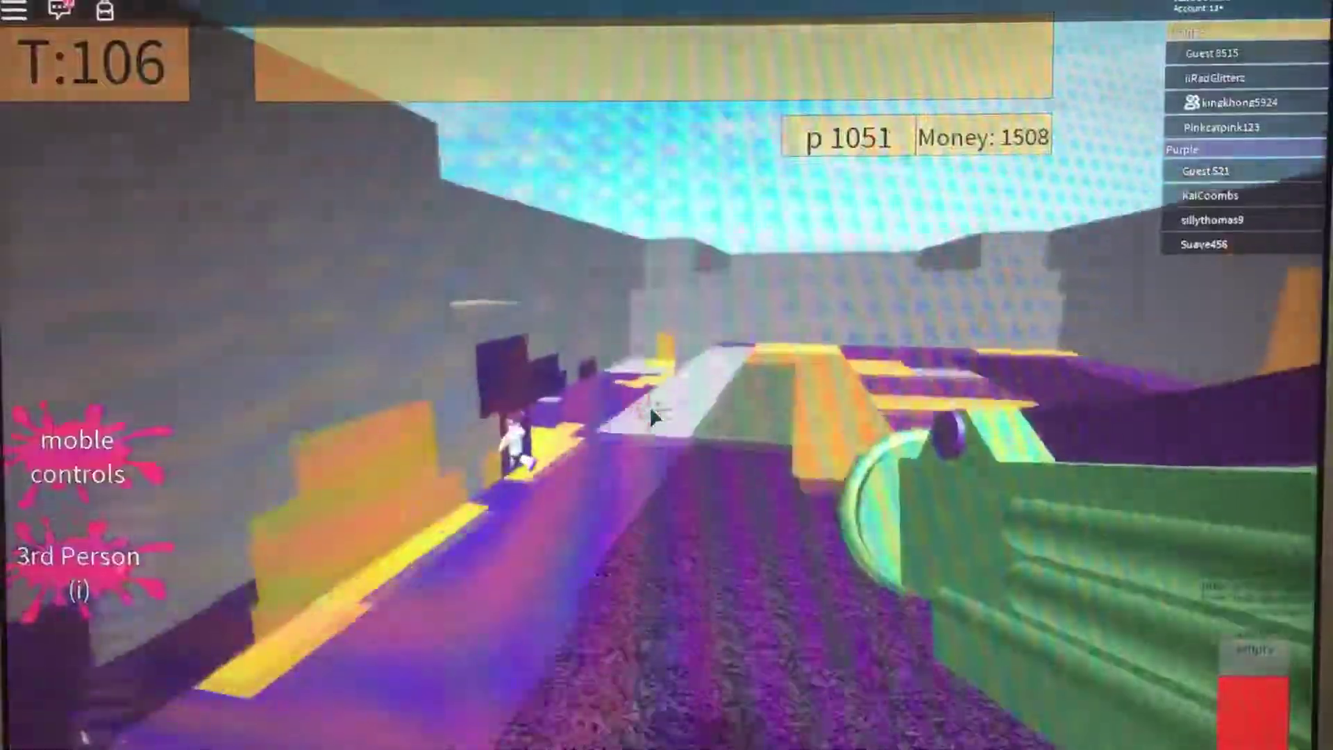
pyautogui.click(650, 415)
pyautogui.click(650, 415)
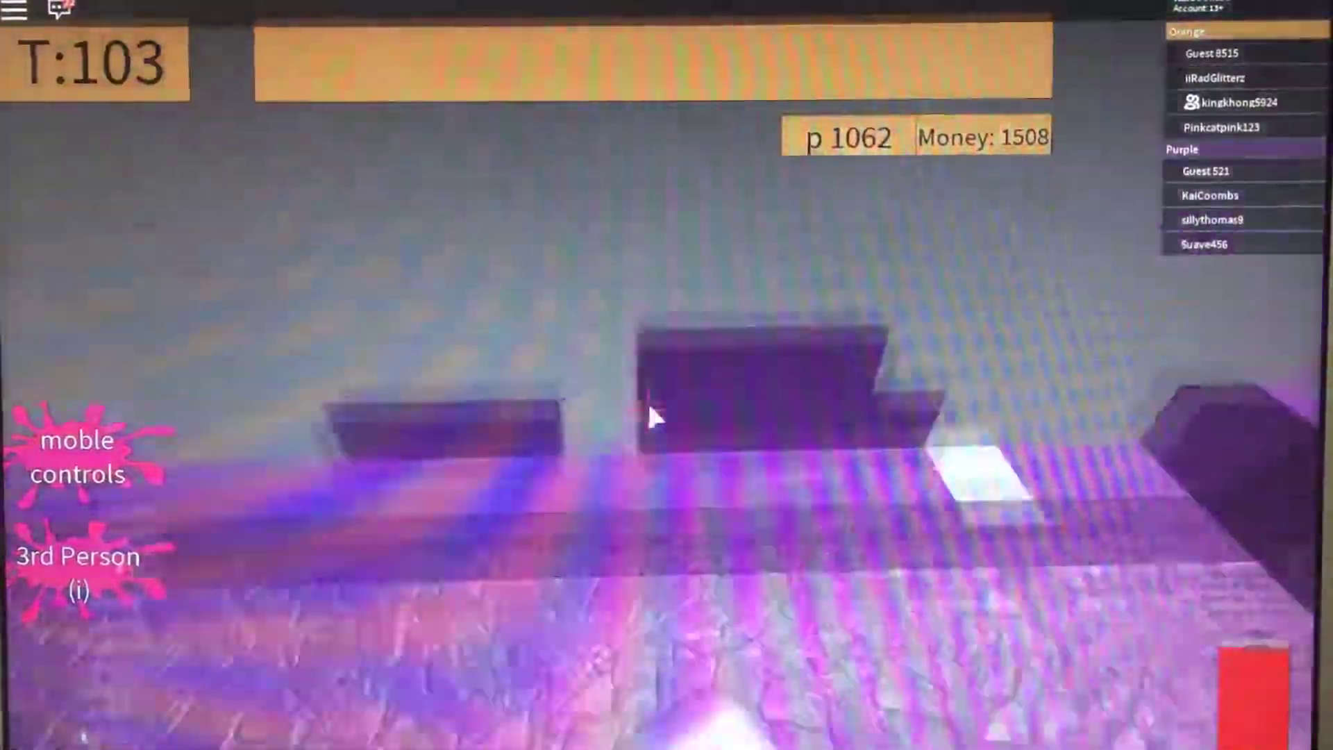
pyautogui.press('w')
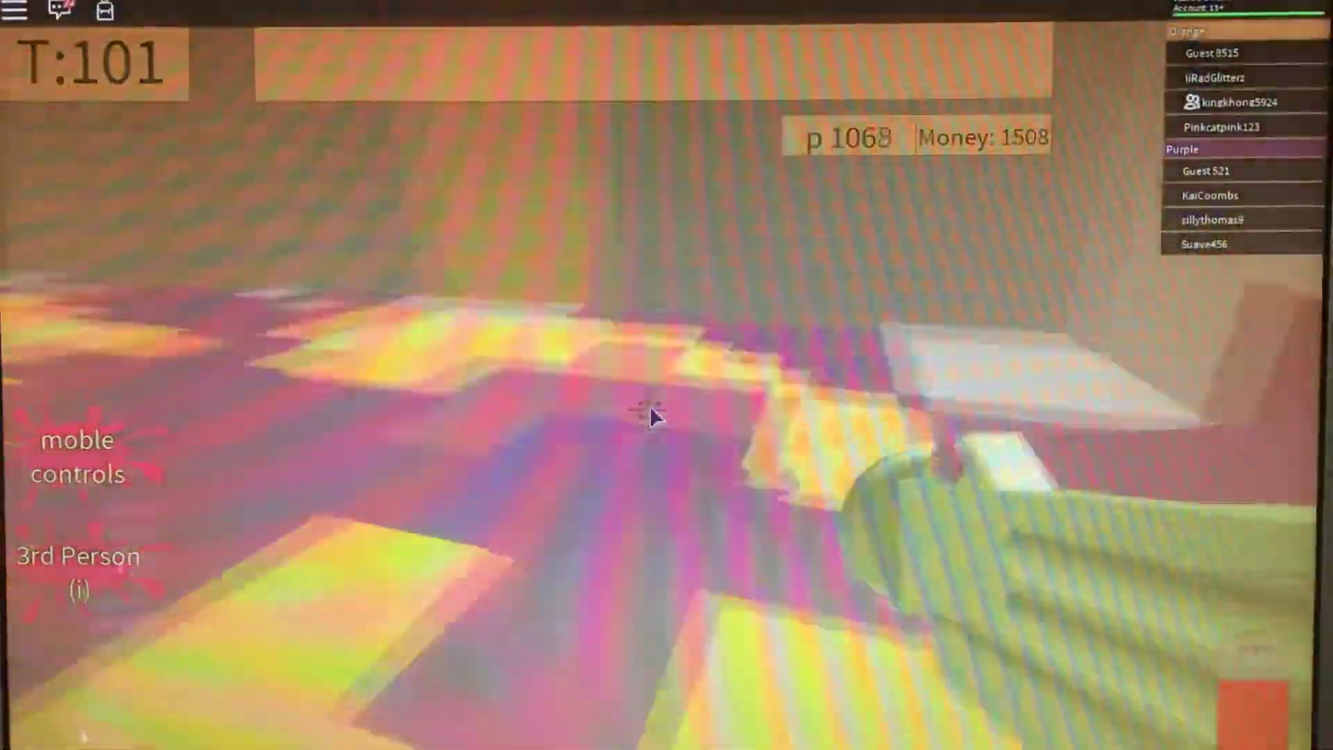
pyautogui.press('w')
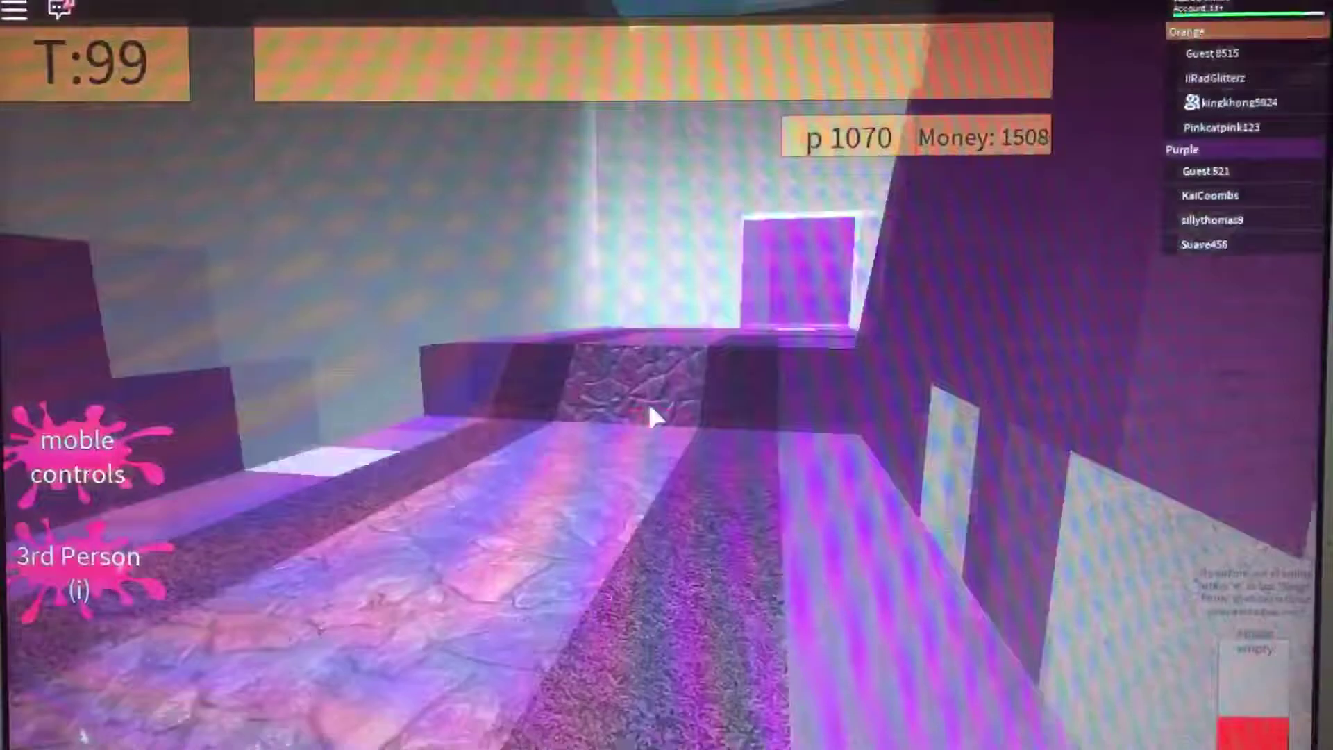
pyautogui.press('w')
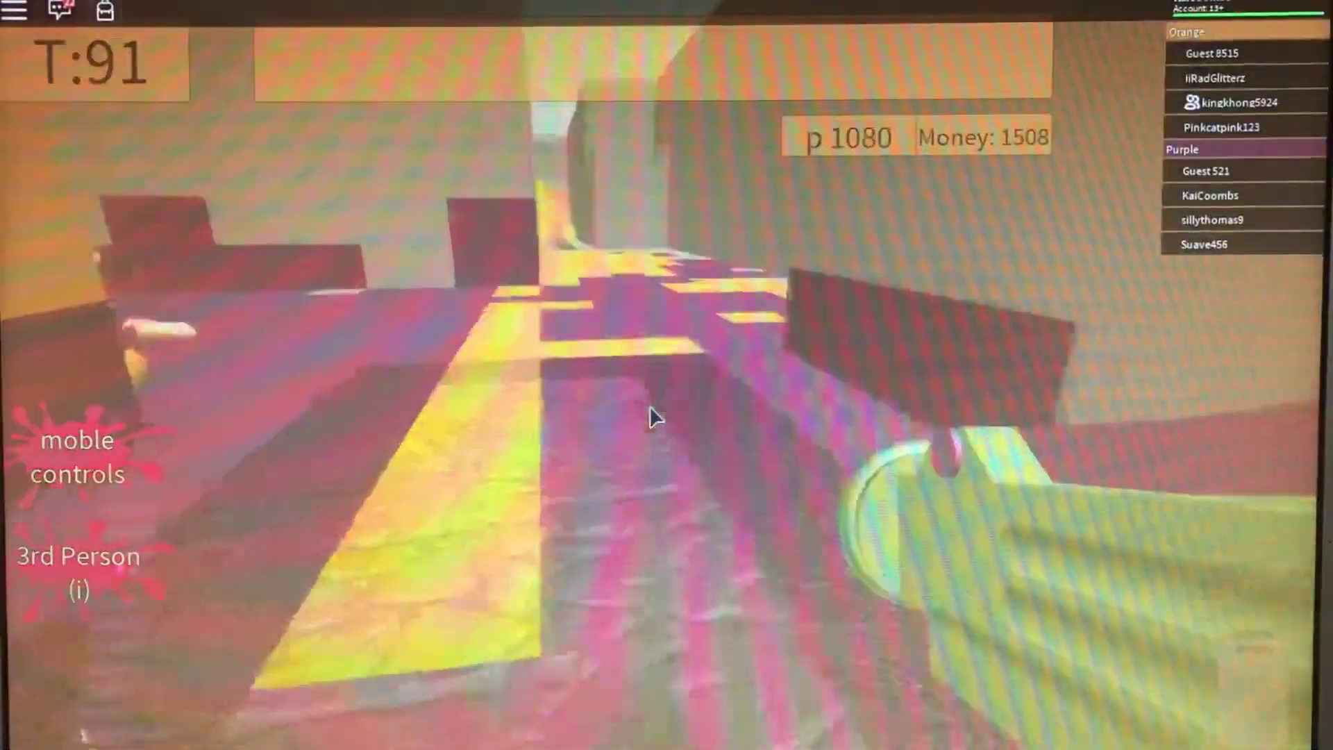
# Push down the corridor and shoot ink at the players ahead while closing in
pyautogui.press('w')
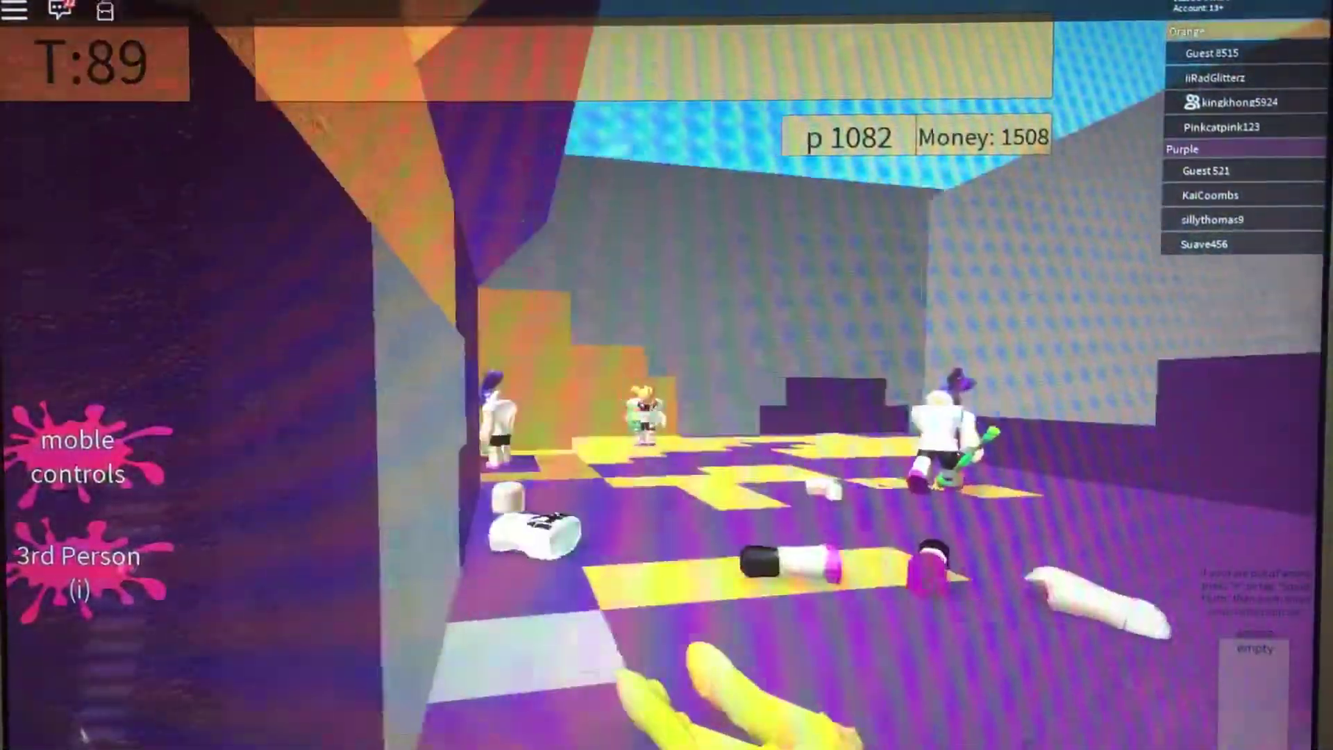
pyautogui.click(648, 417)
pyautogui.press('w')
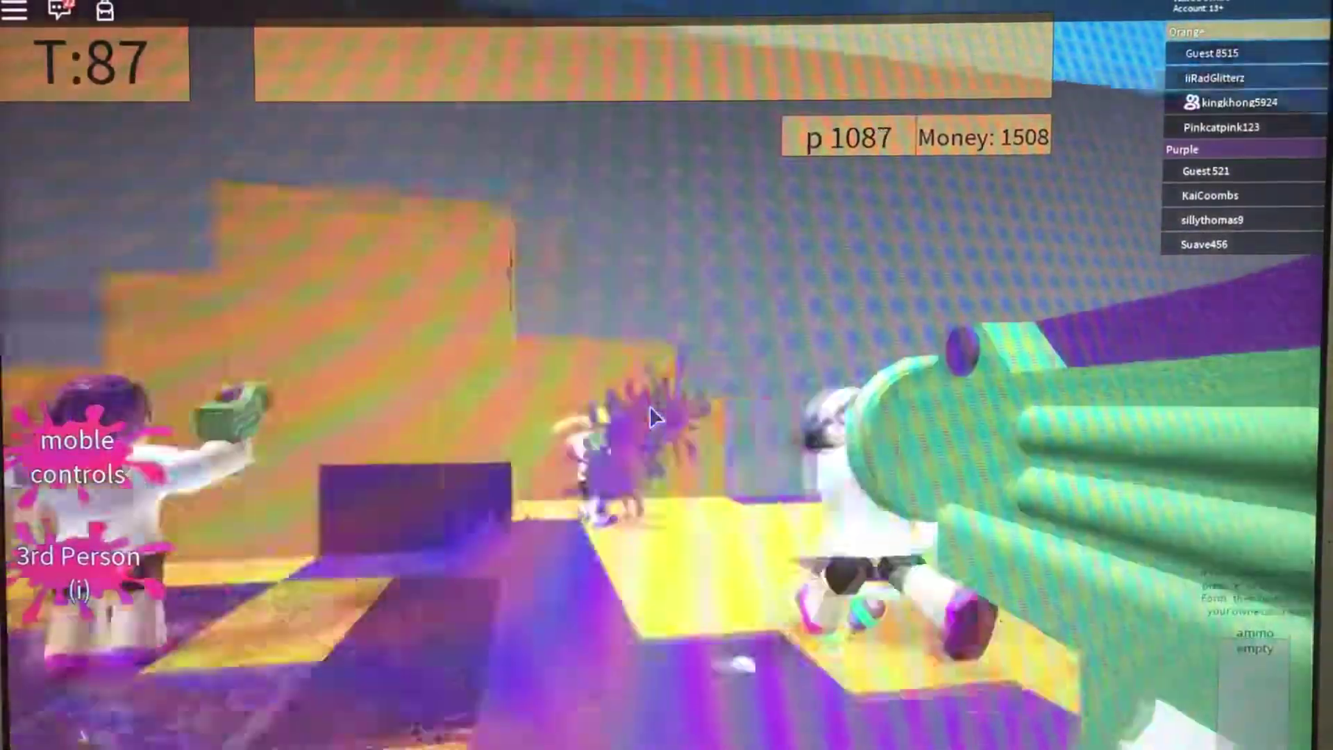
pyautogui.press('w')
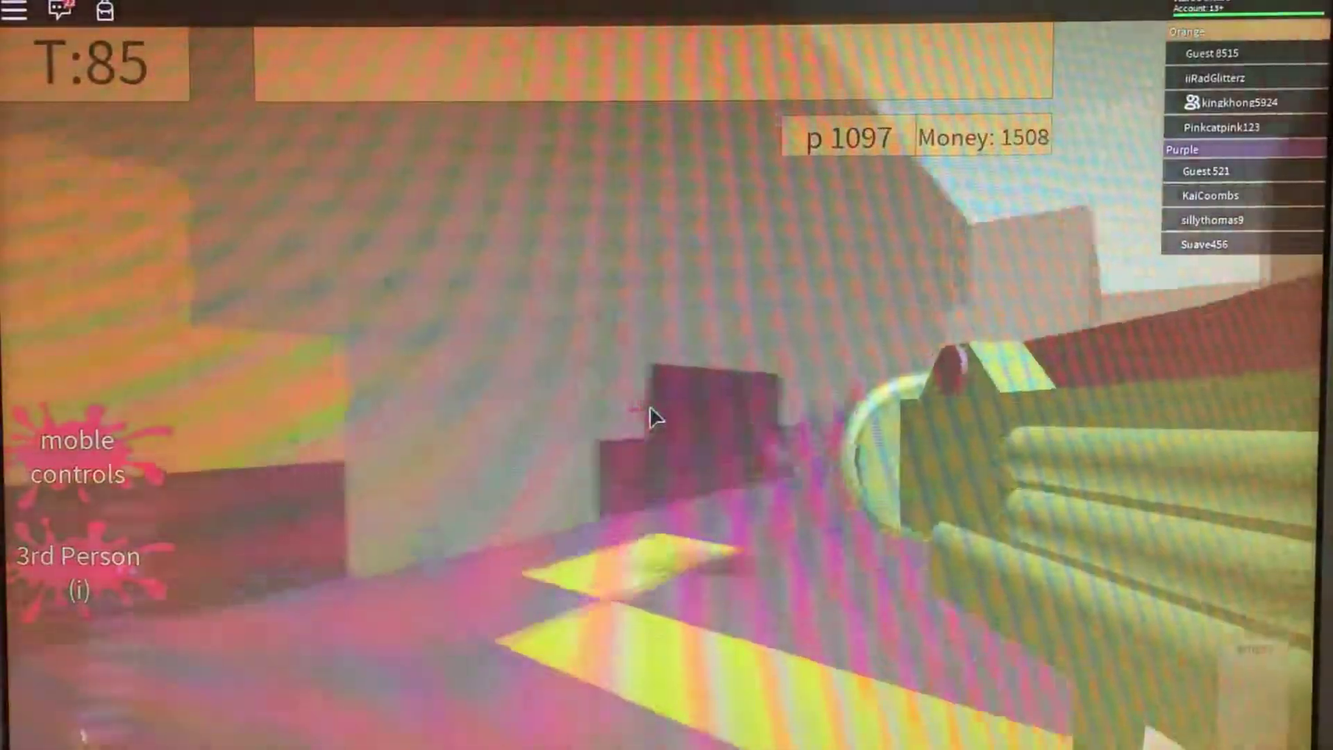
pyautogui.press('w')
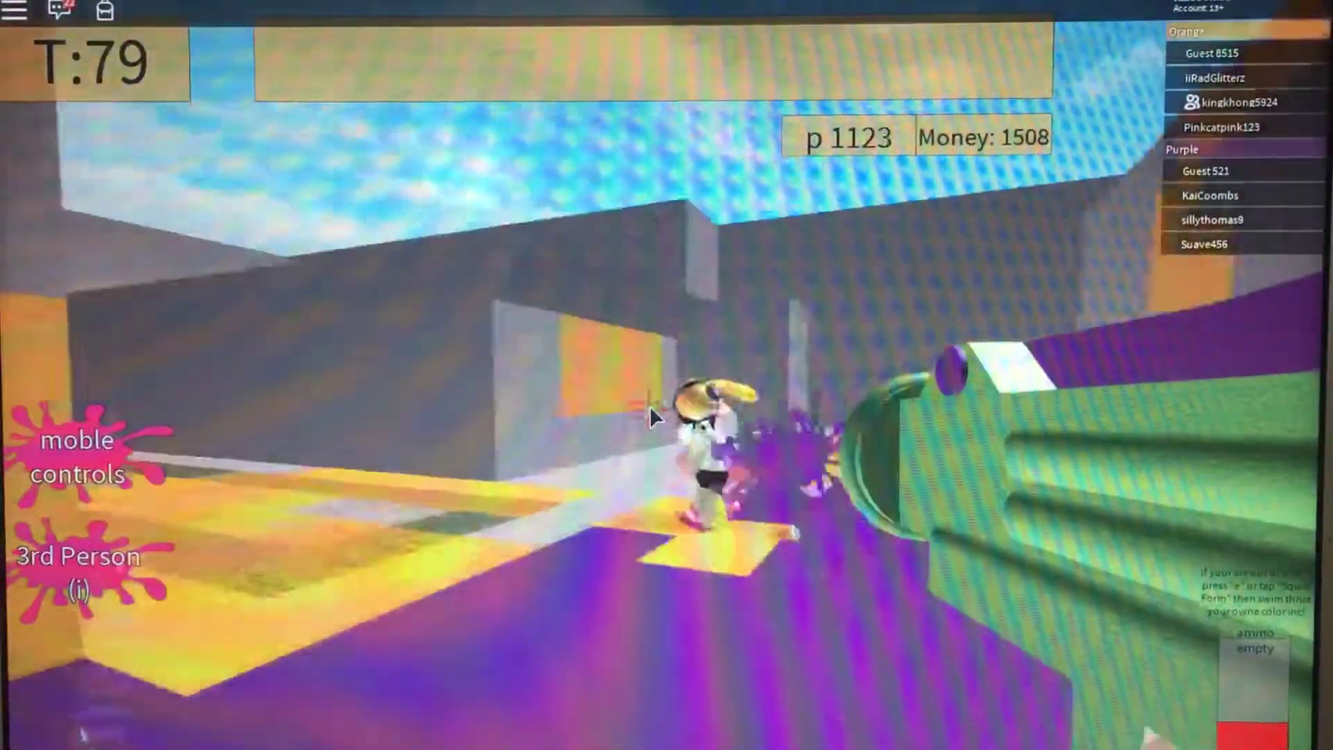
# Enter the pillared room and splatter the orange-haired player and the purple-area floor with ink
pyautogui.press('w')
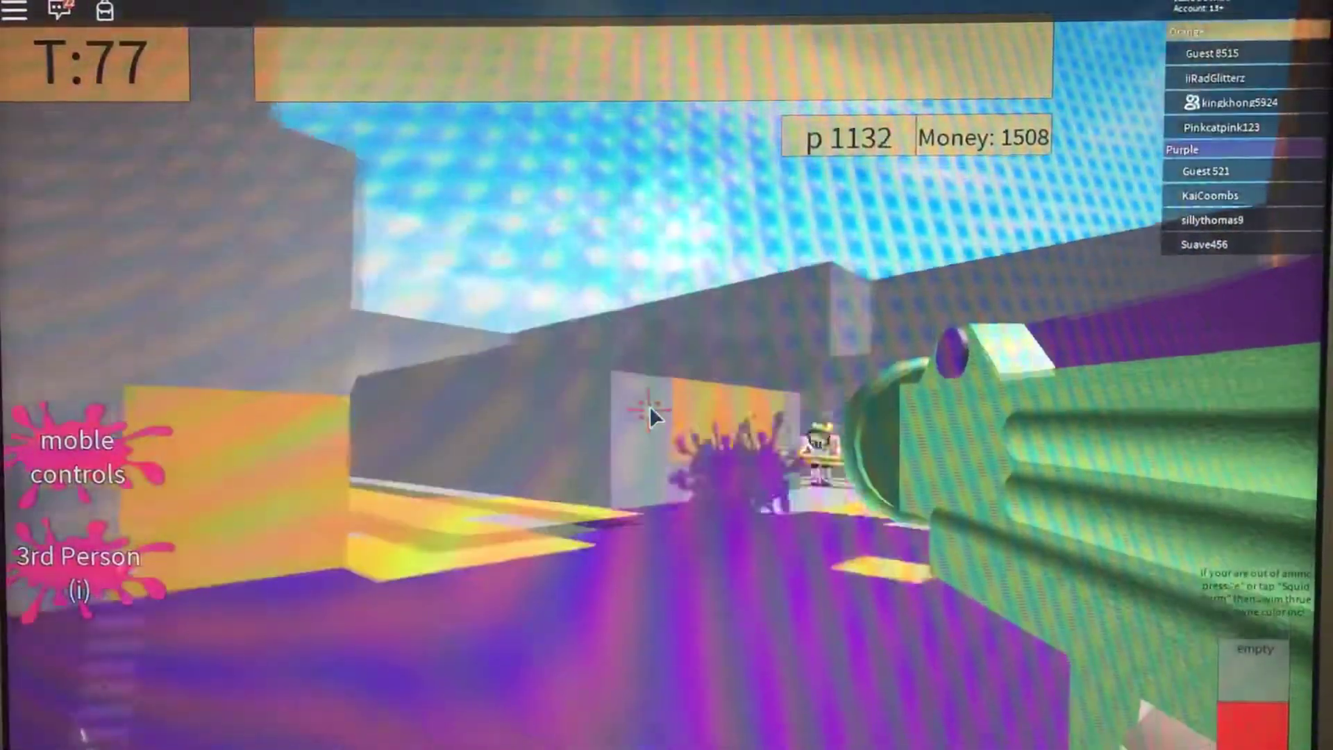
pyautogui.click(651, 416)
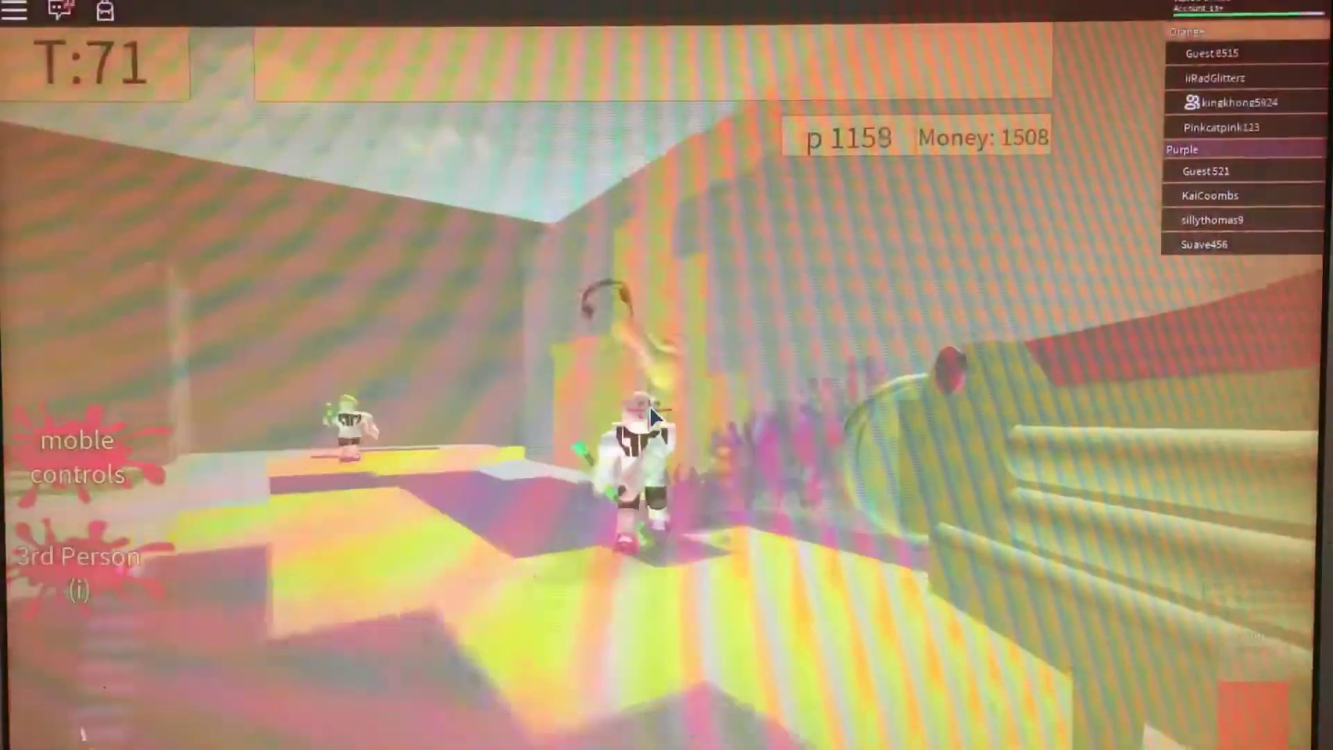
pyautogui.click(652, 418)
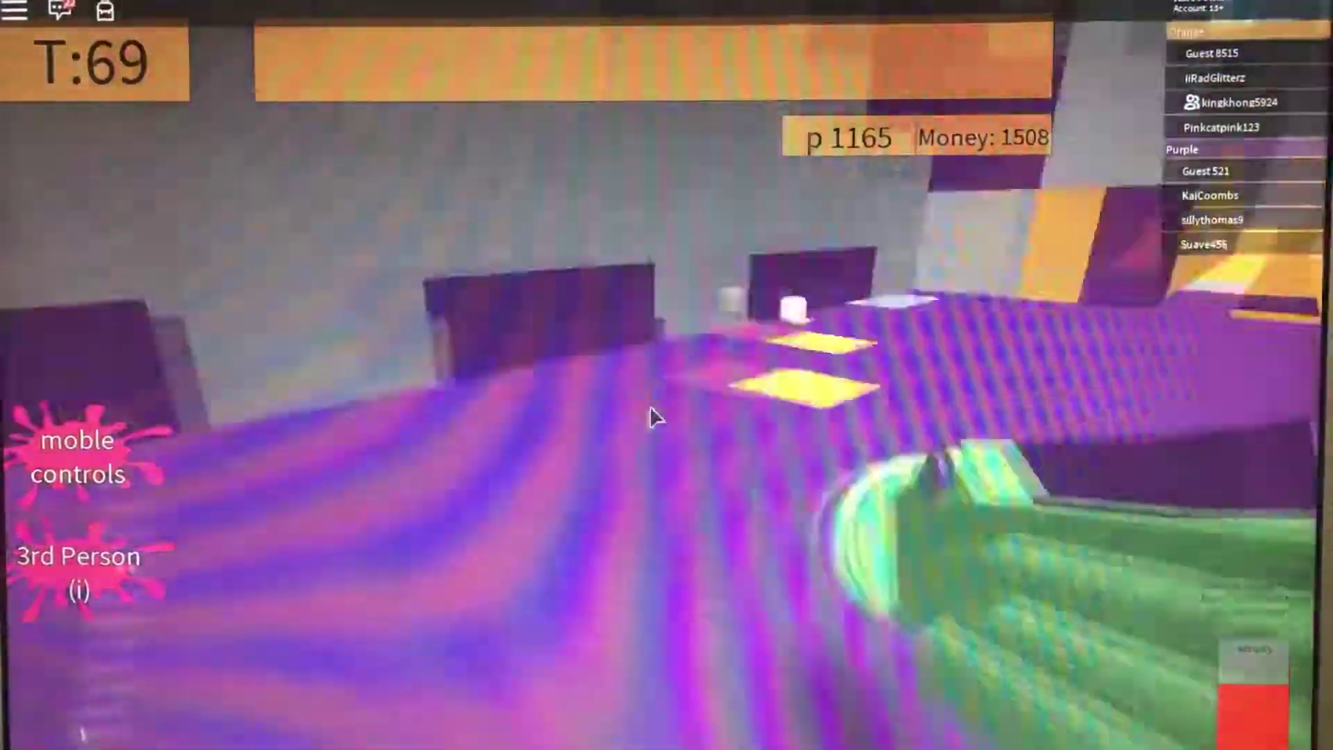
pyautogui.click(651, 417)
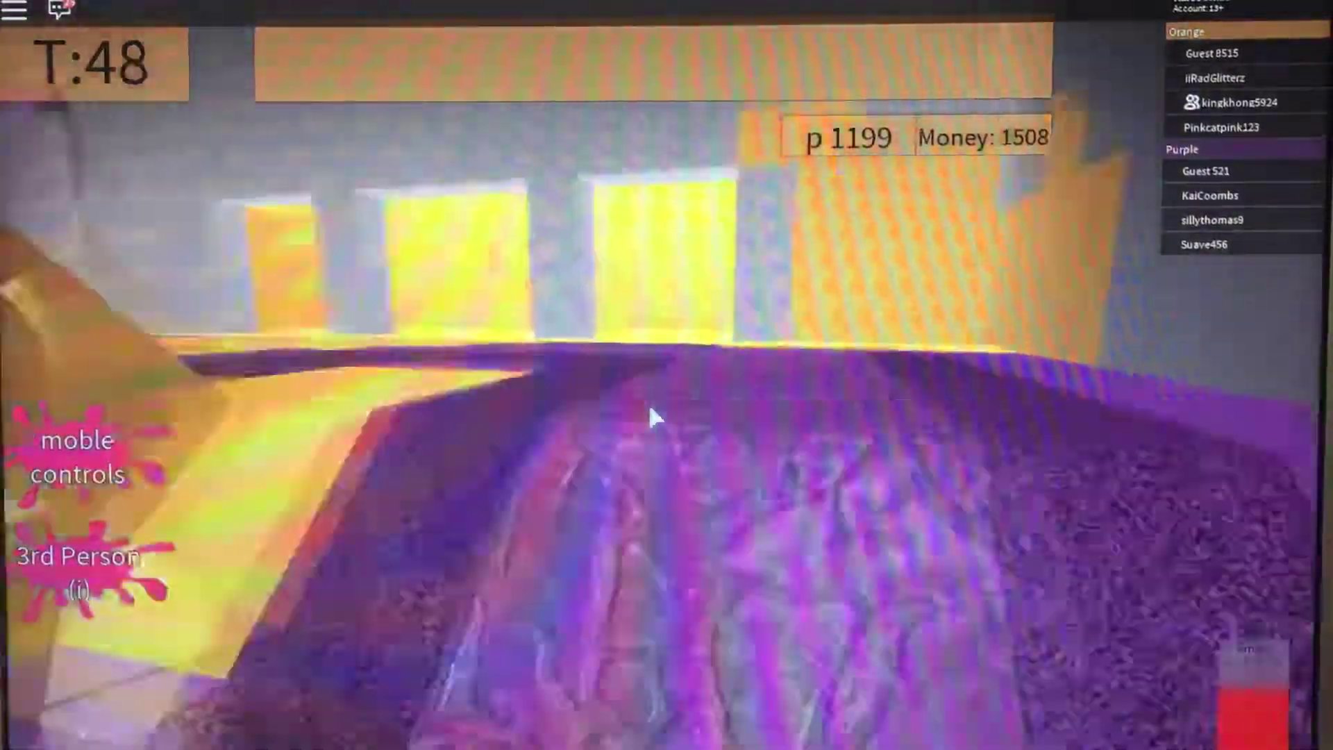
# Ink the larger painted room and splatter the characters ahead, then turn toward the yellow wall
pyautogui.click(653, 417)
pyautogui.press('w')
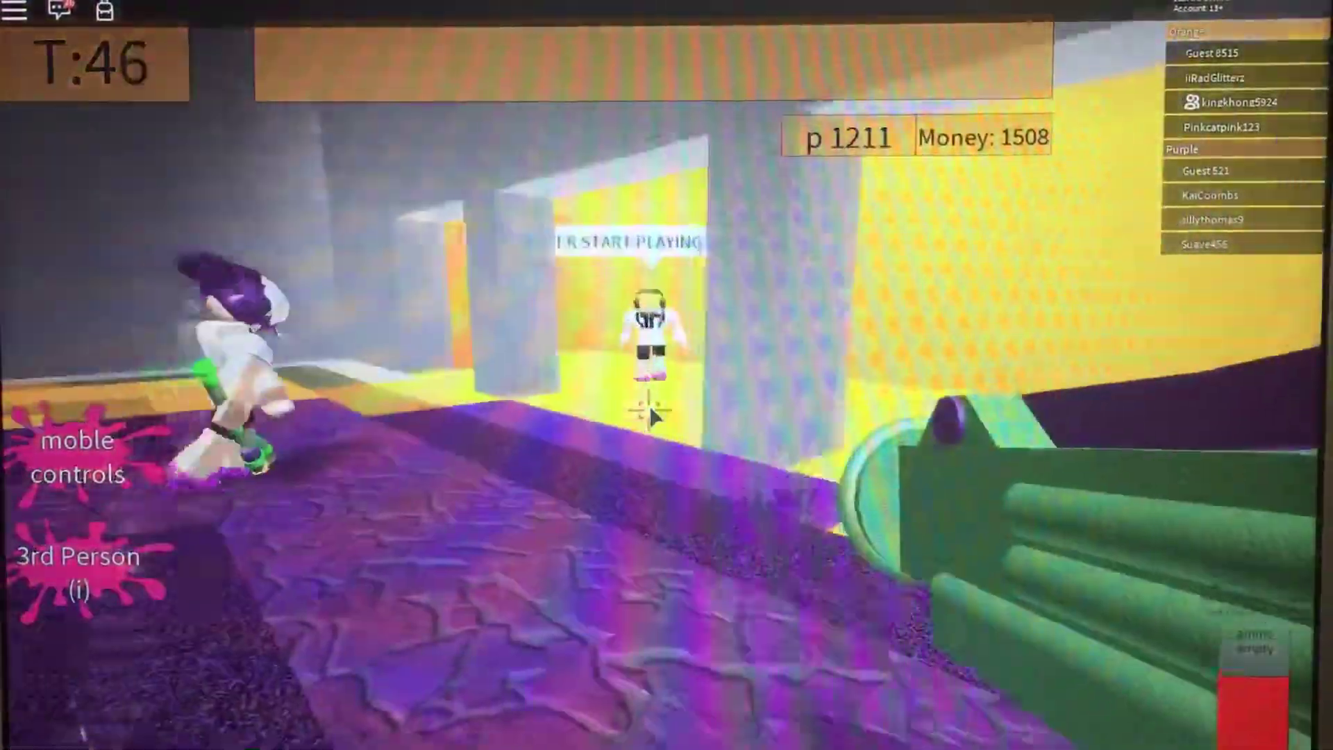
pyautogui.press('w')
pyautogui.click(650, 415)
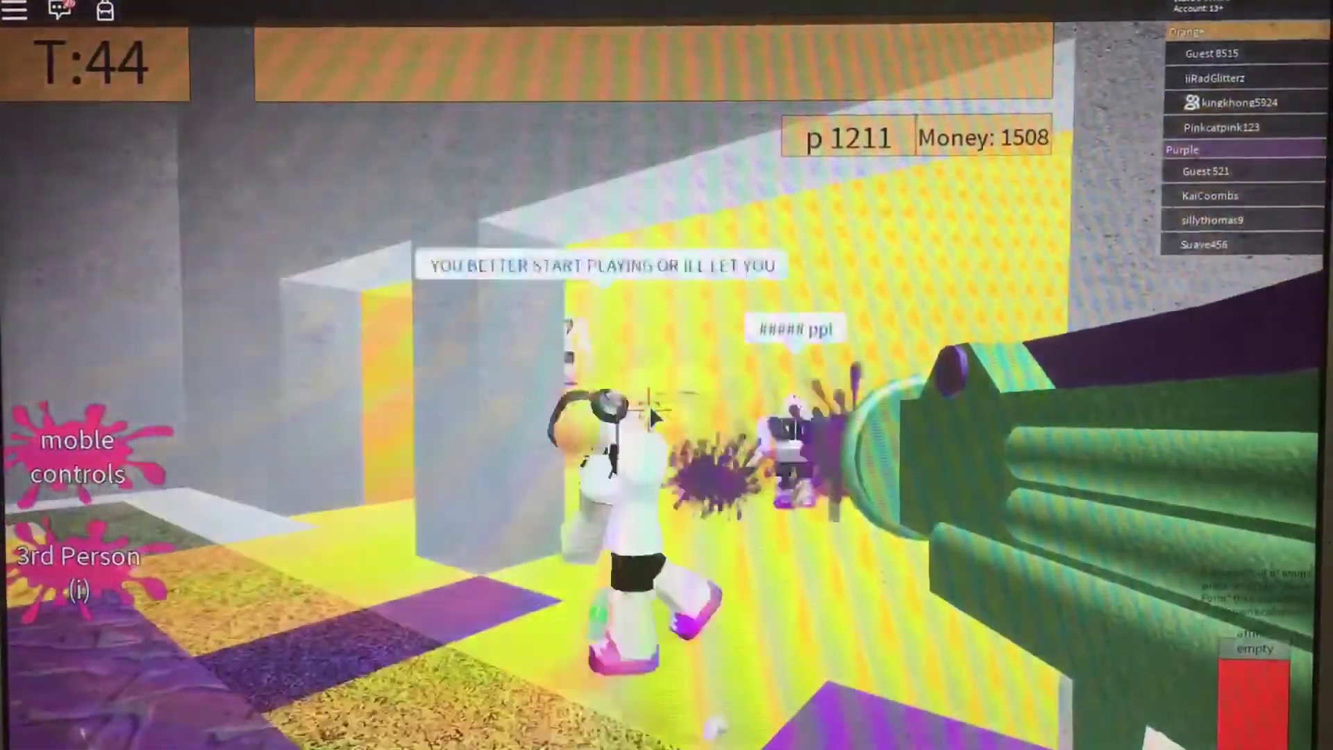
pyautogui.click(652, 415)
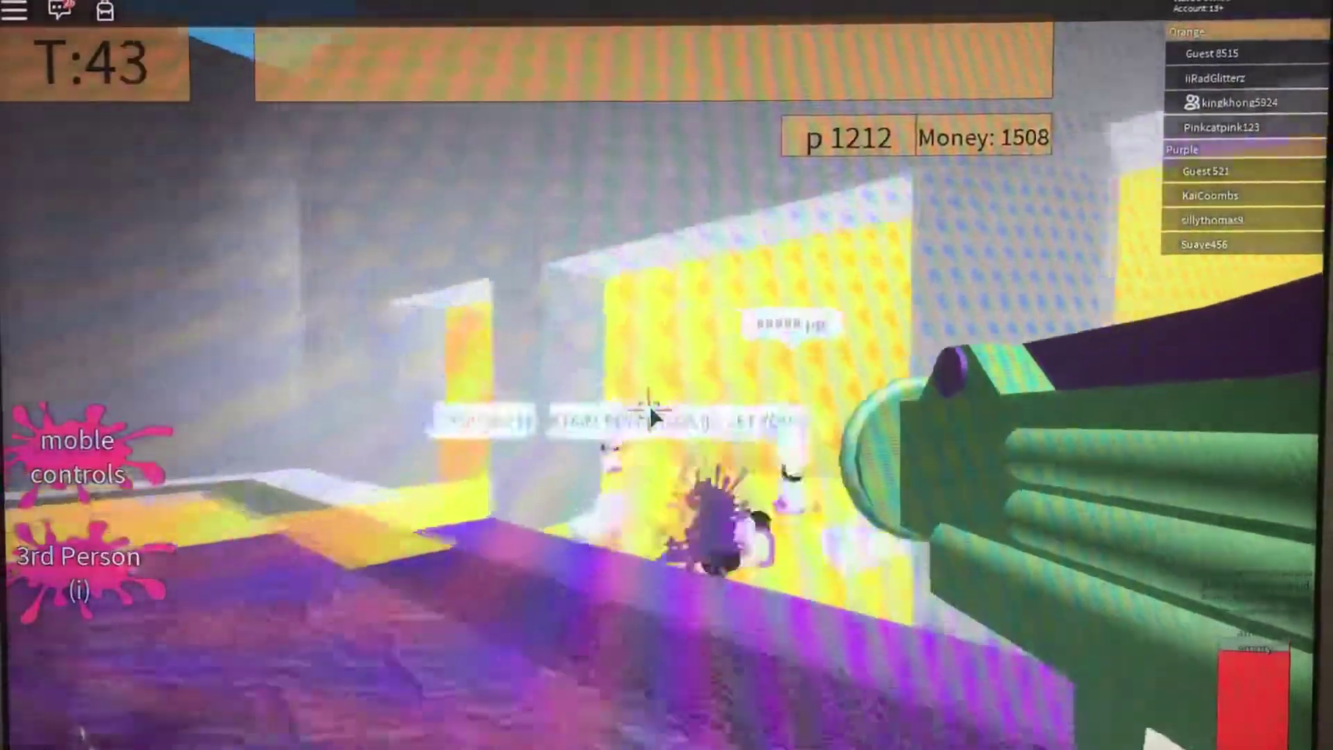
pyautogui.press('w')
pyautogui.press('1')
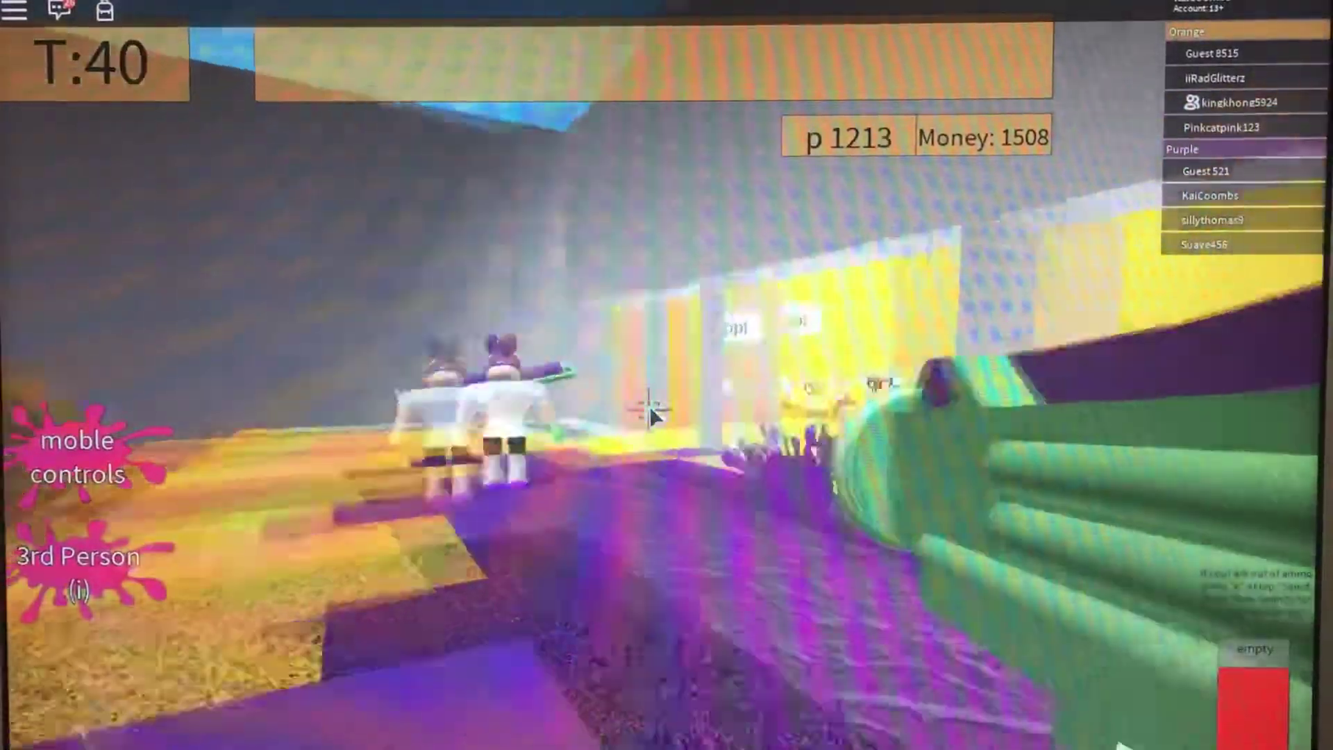
pyautogui.press('i')
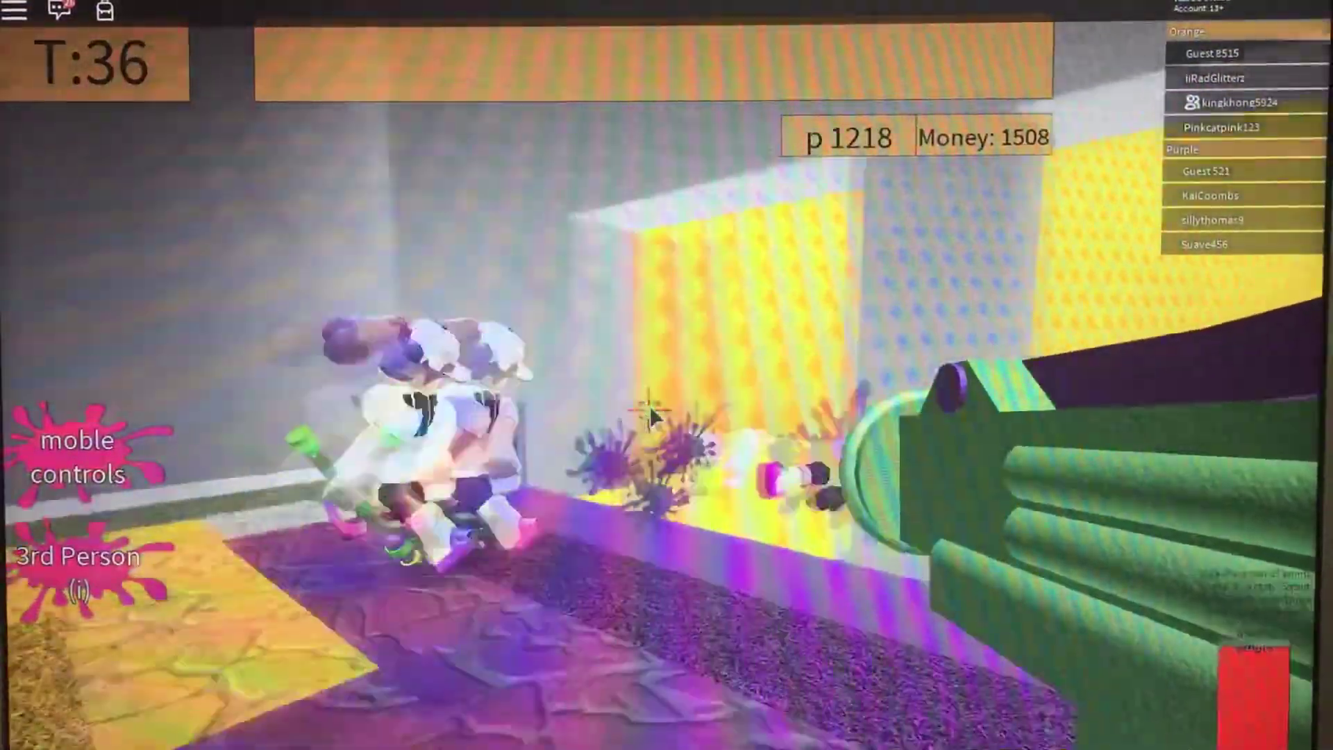
# Refill ink in squid form, then paint the red-walled room and hallway floor until the round ends
pyautogui.press('e')
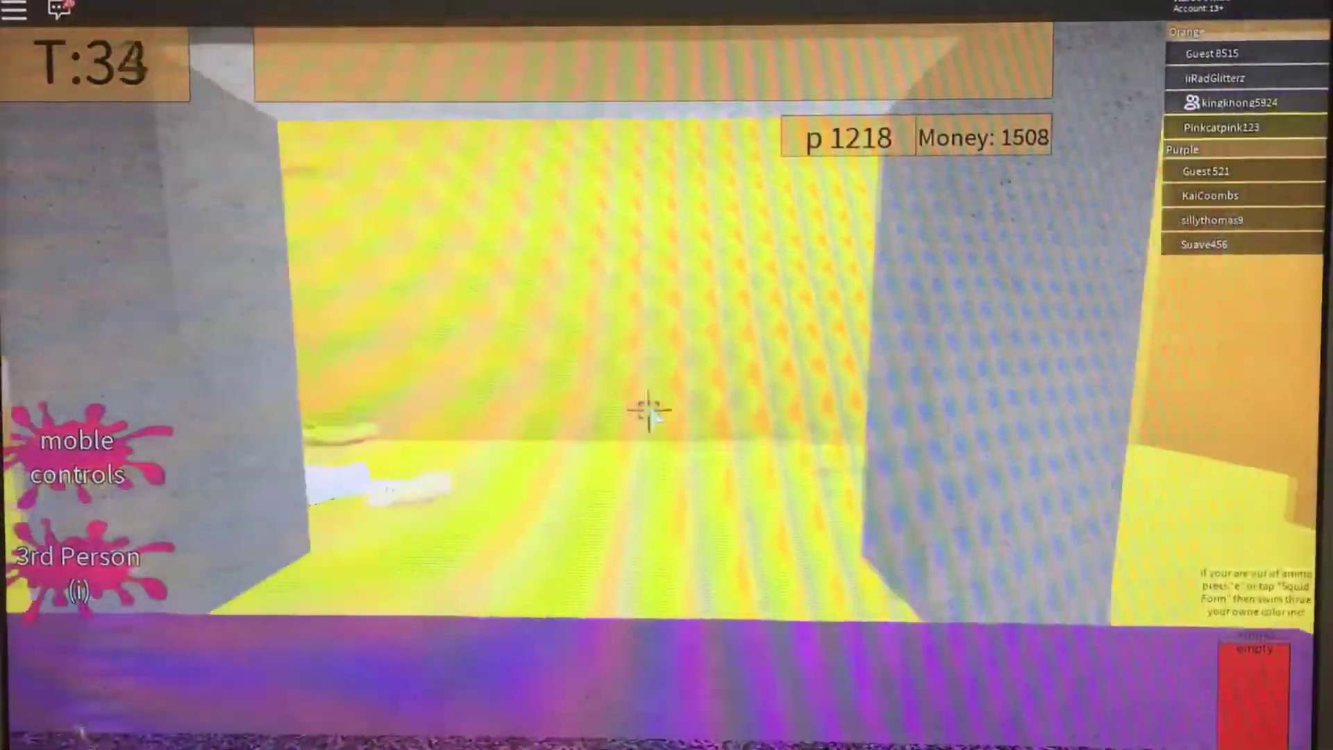
pyautogui.press('e')
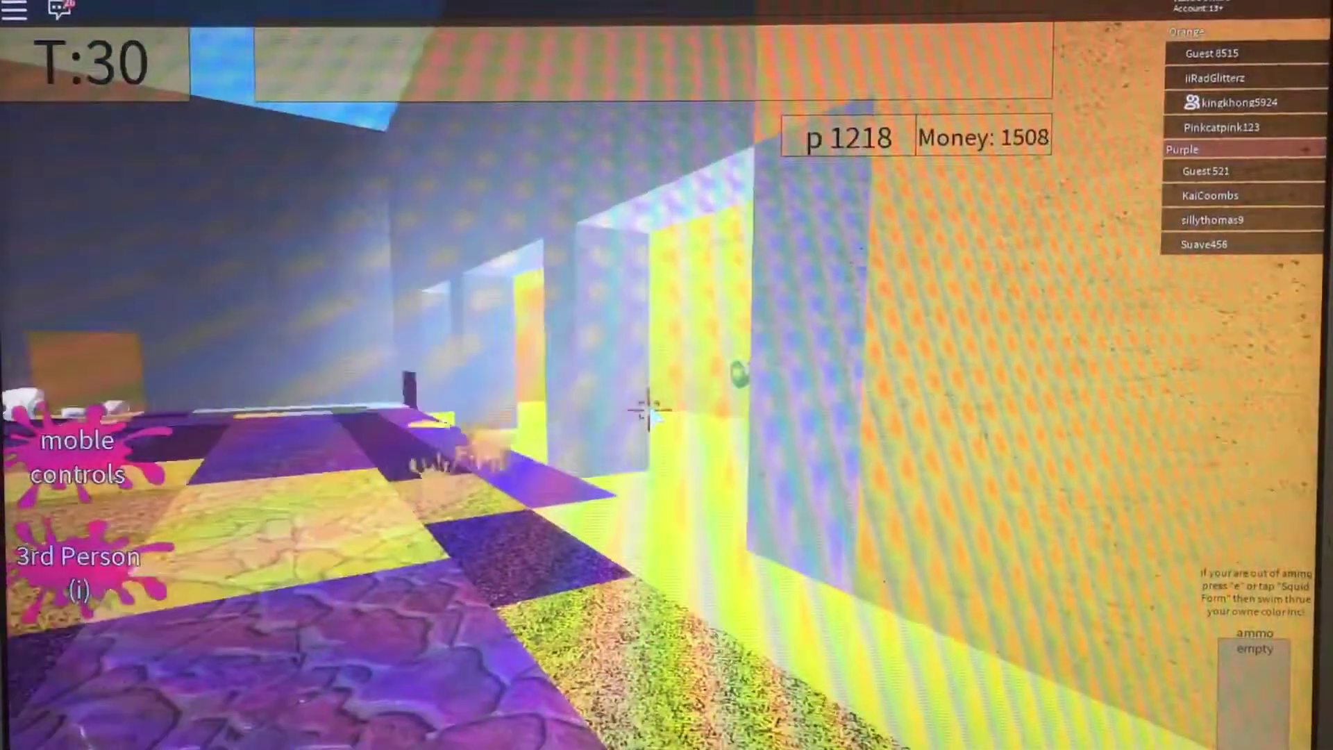
pyautogui.press('e')
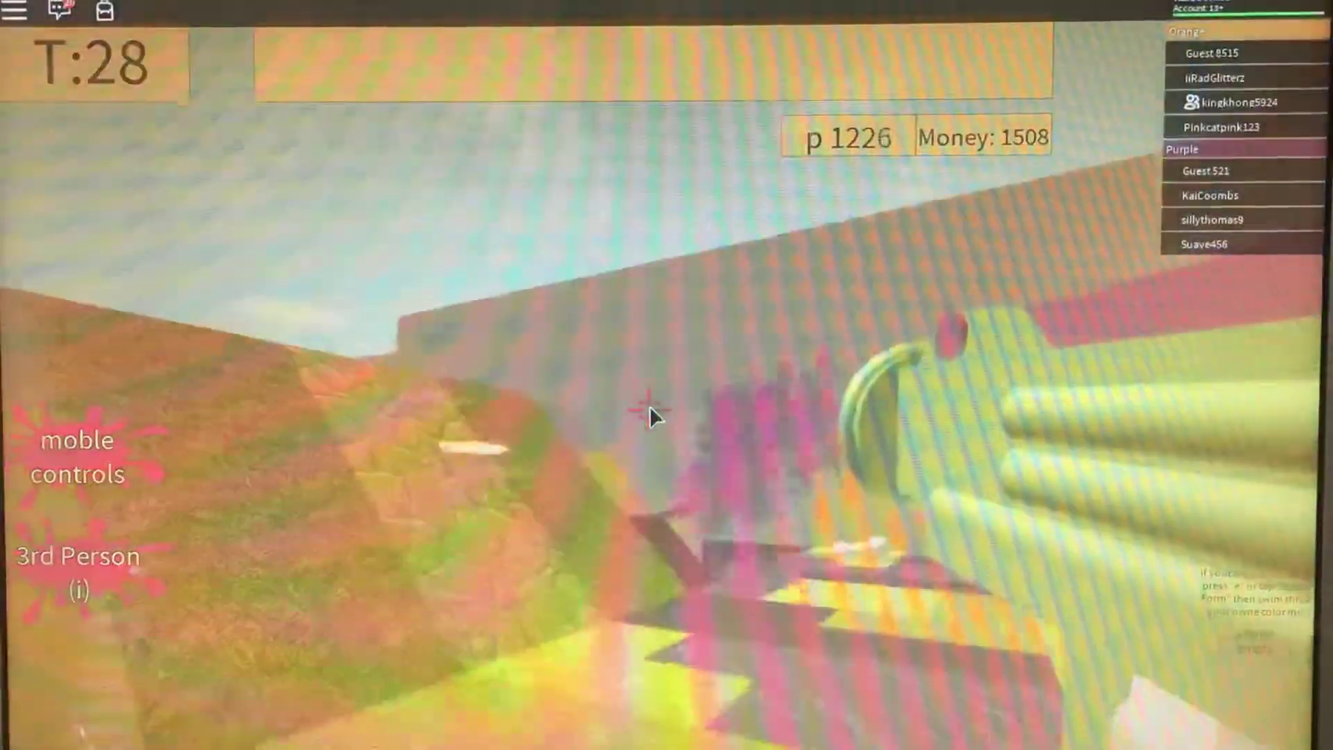
pyautogui.click(650, 416)
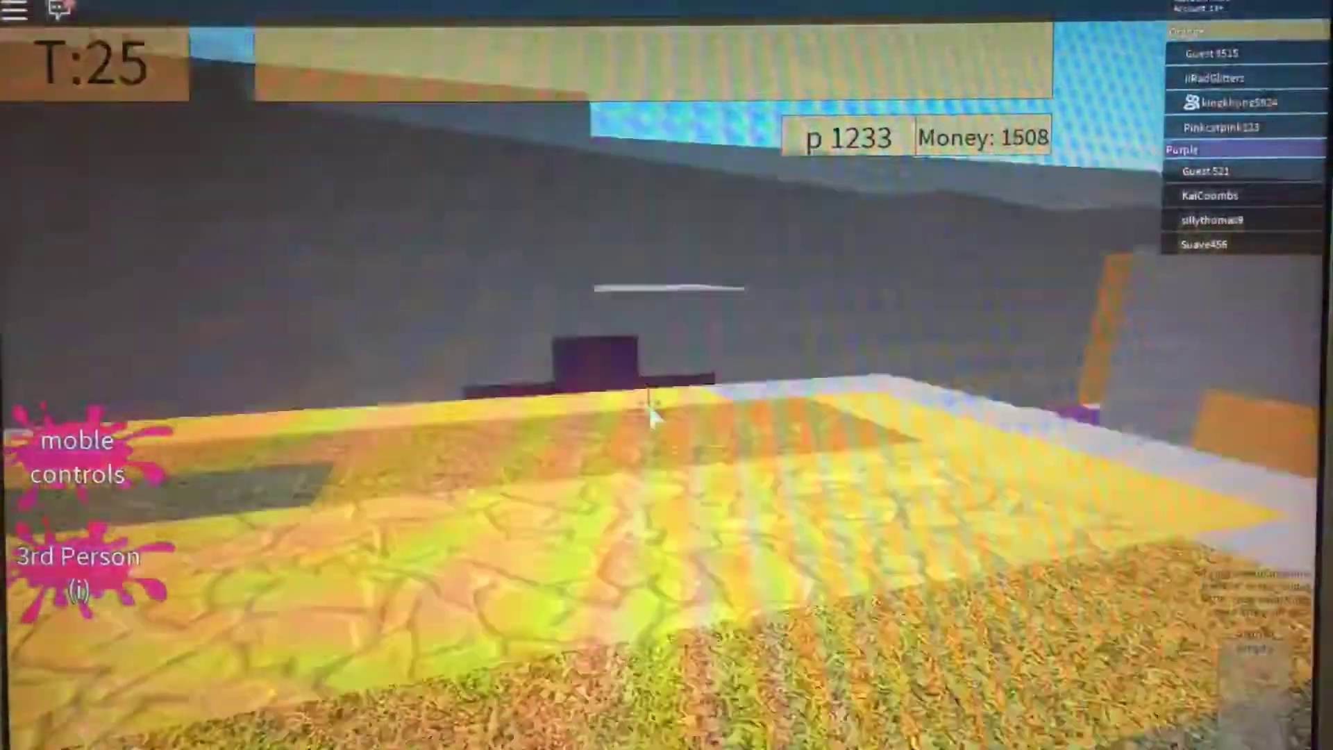
pyautogui.click(649, 410)
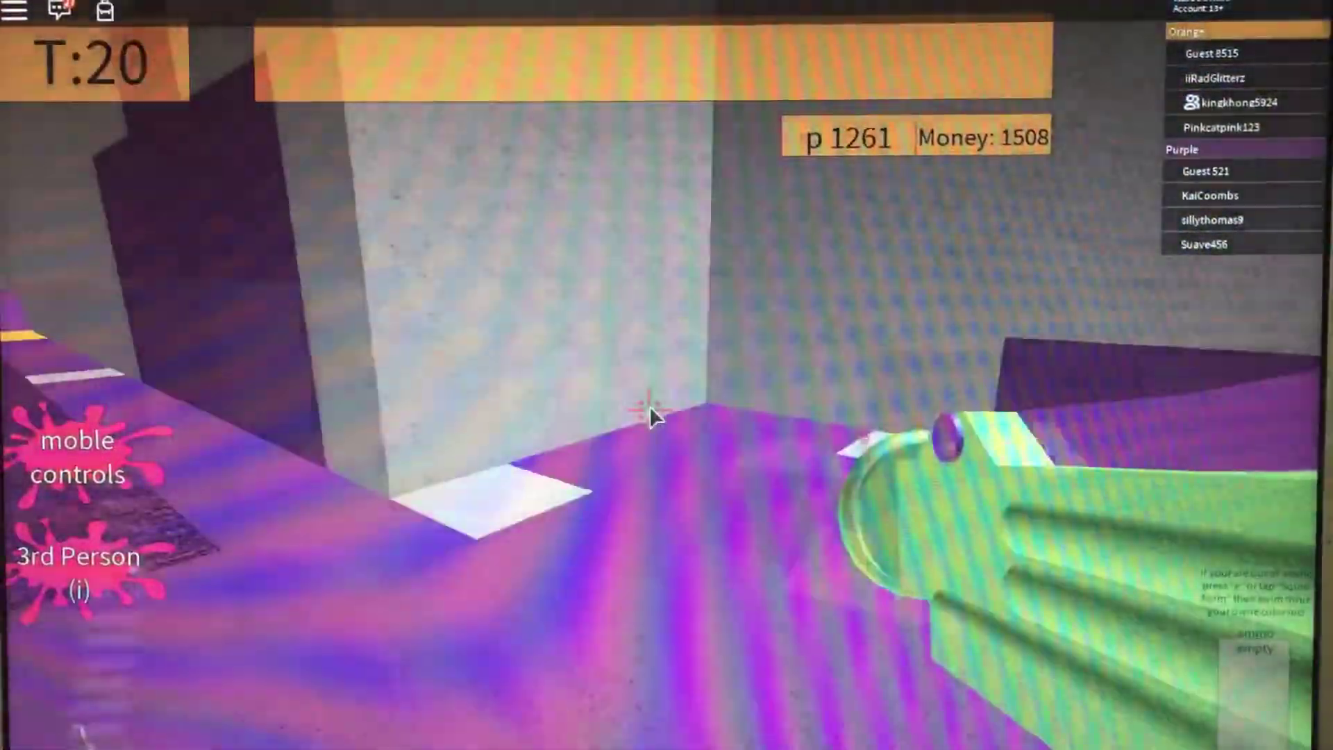
pyautogui.click(651, 417)
pyautogui.click(650, 416)
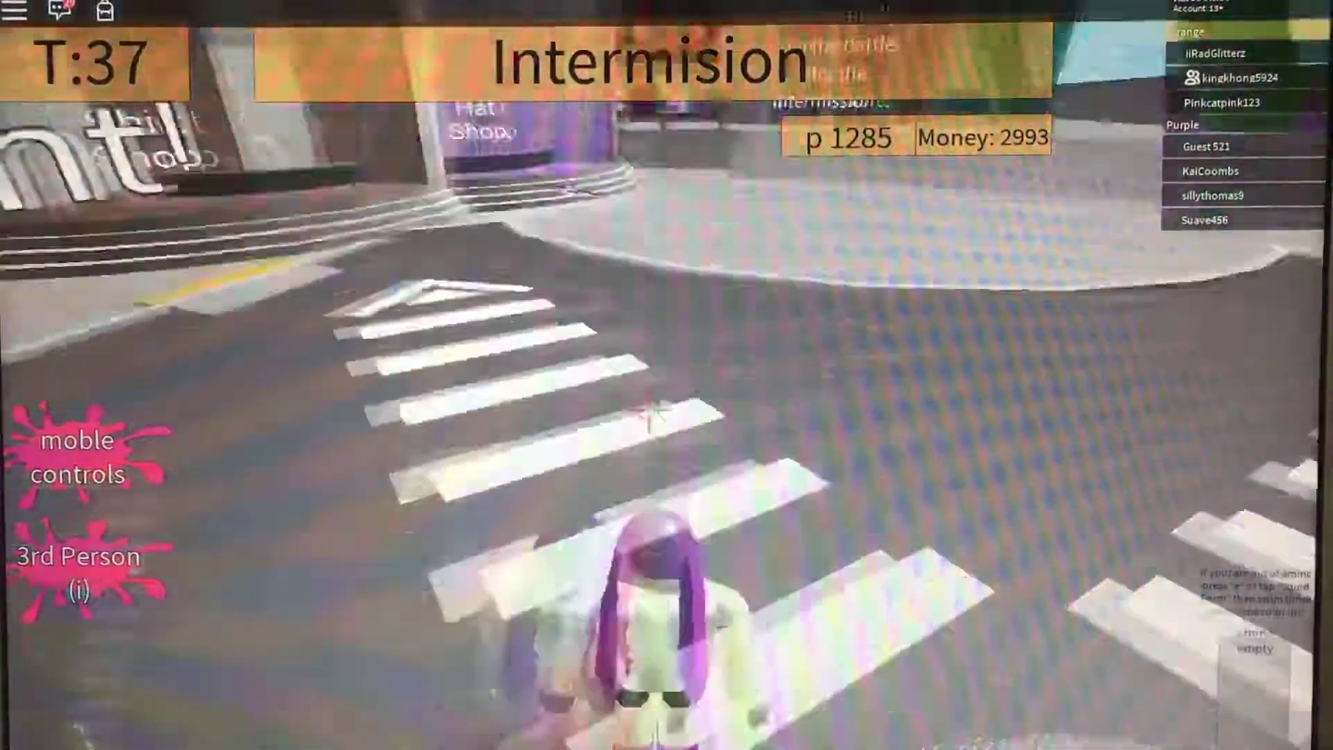
# Walk across the plaza into the Hat Shop entrance to bring up the hat list with Money at 2993
pyautogui.press('w')
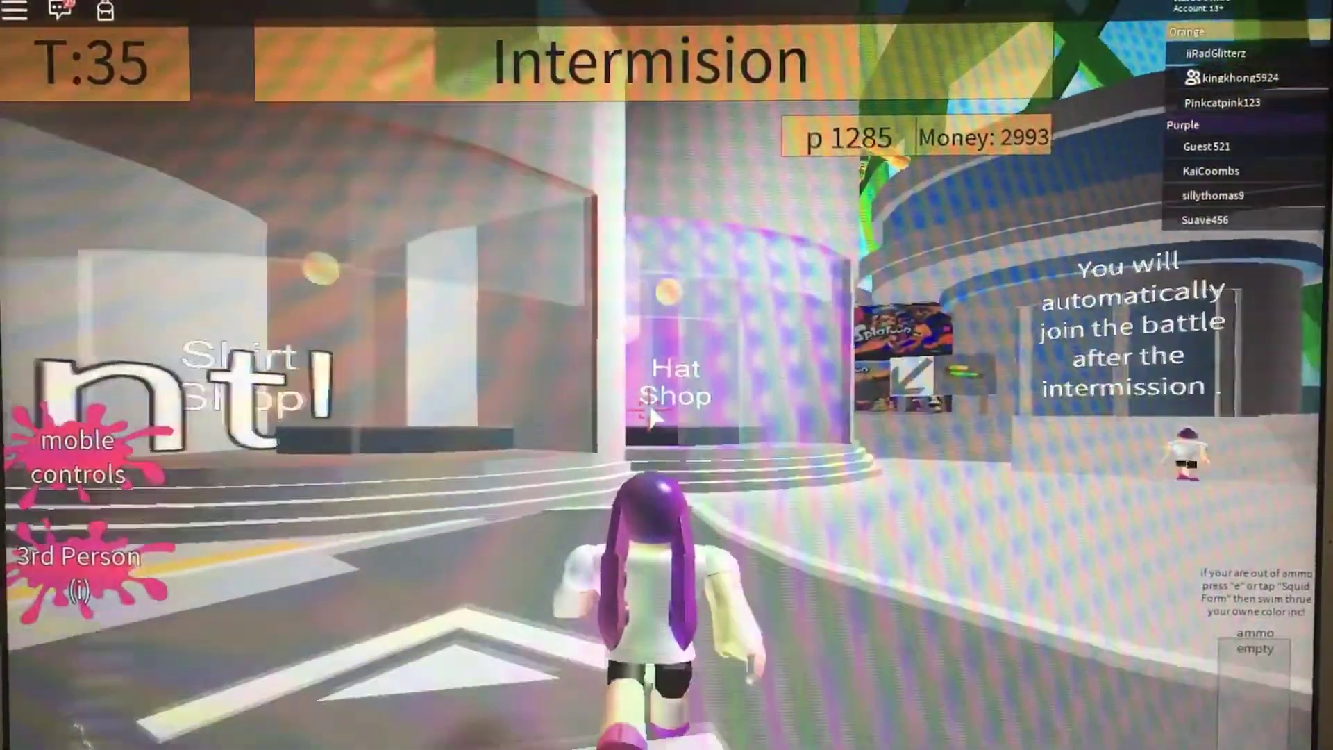
pyautogui.press('w')
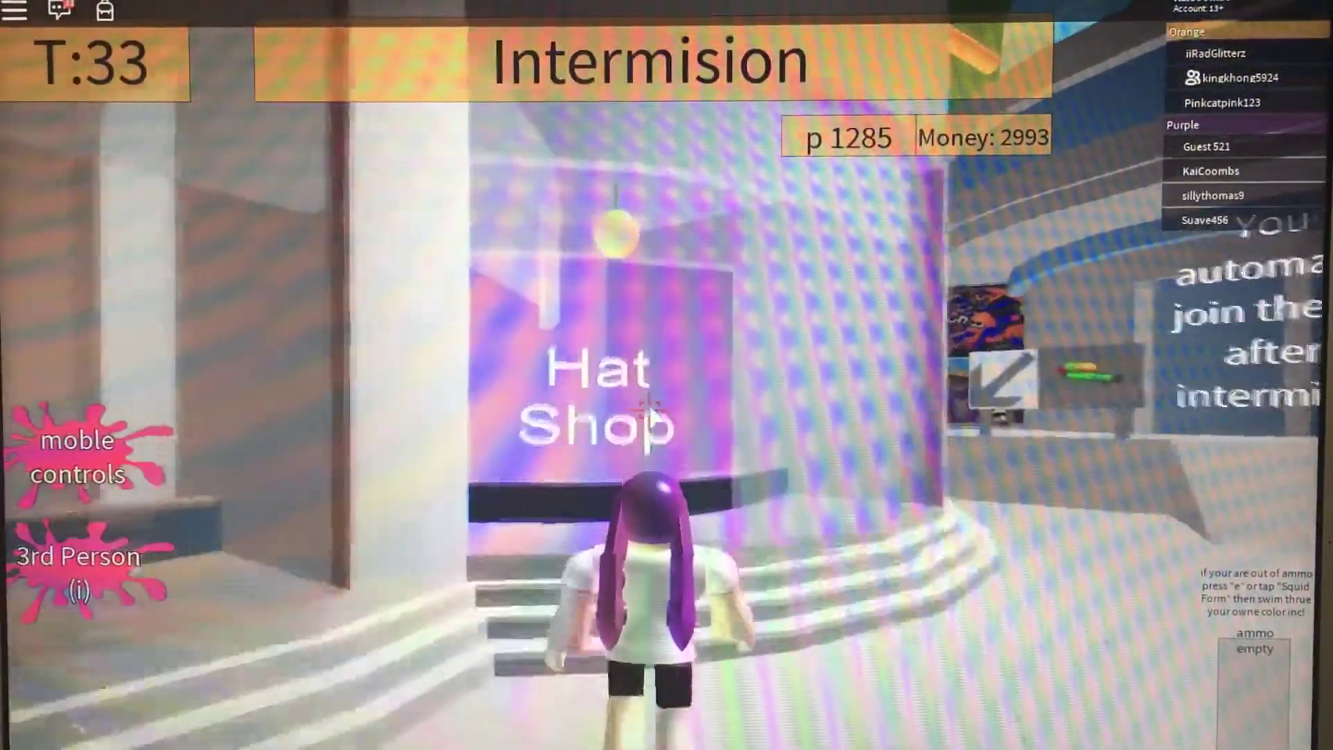
pyautogui.press('w')
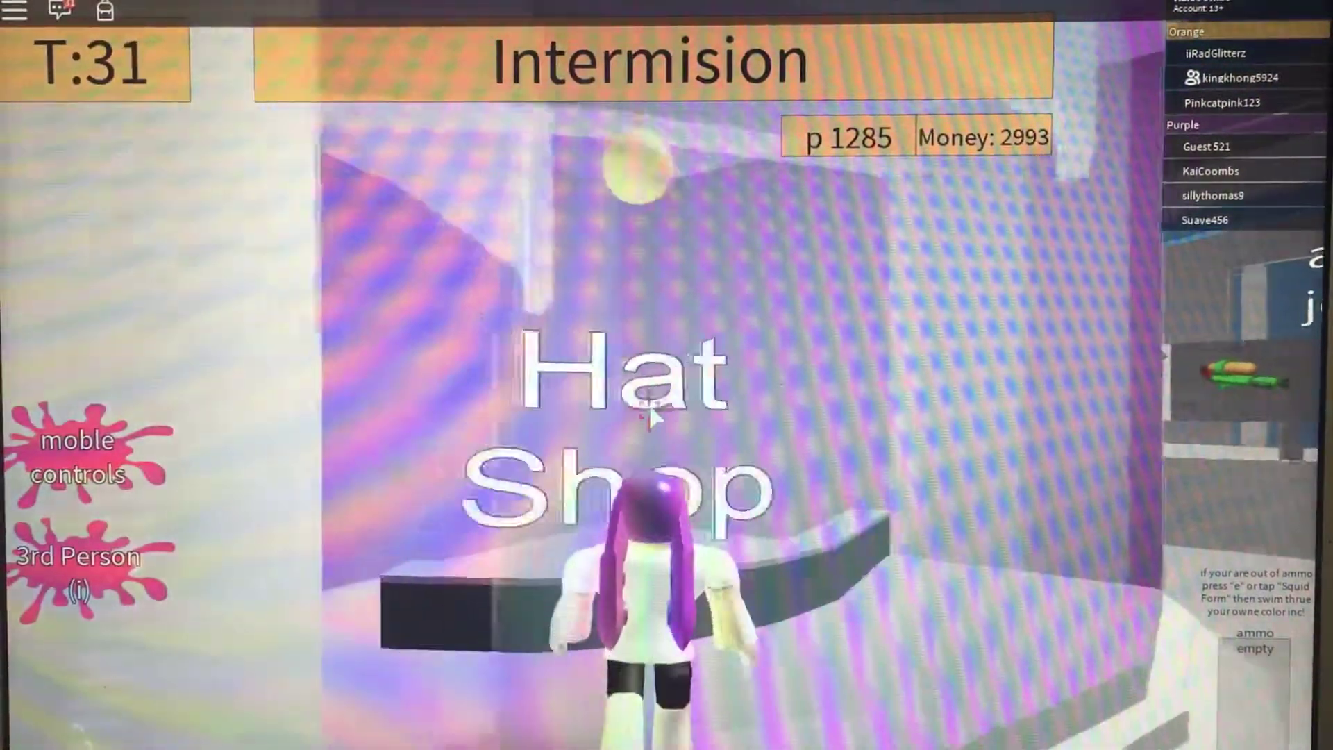
pyautogui.press('w')
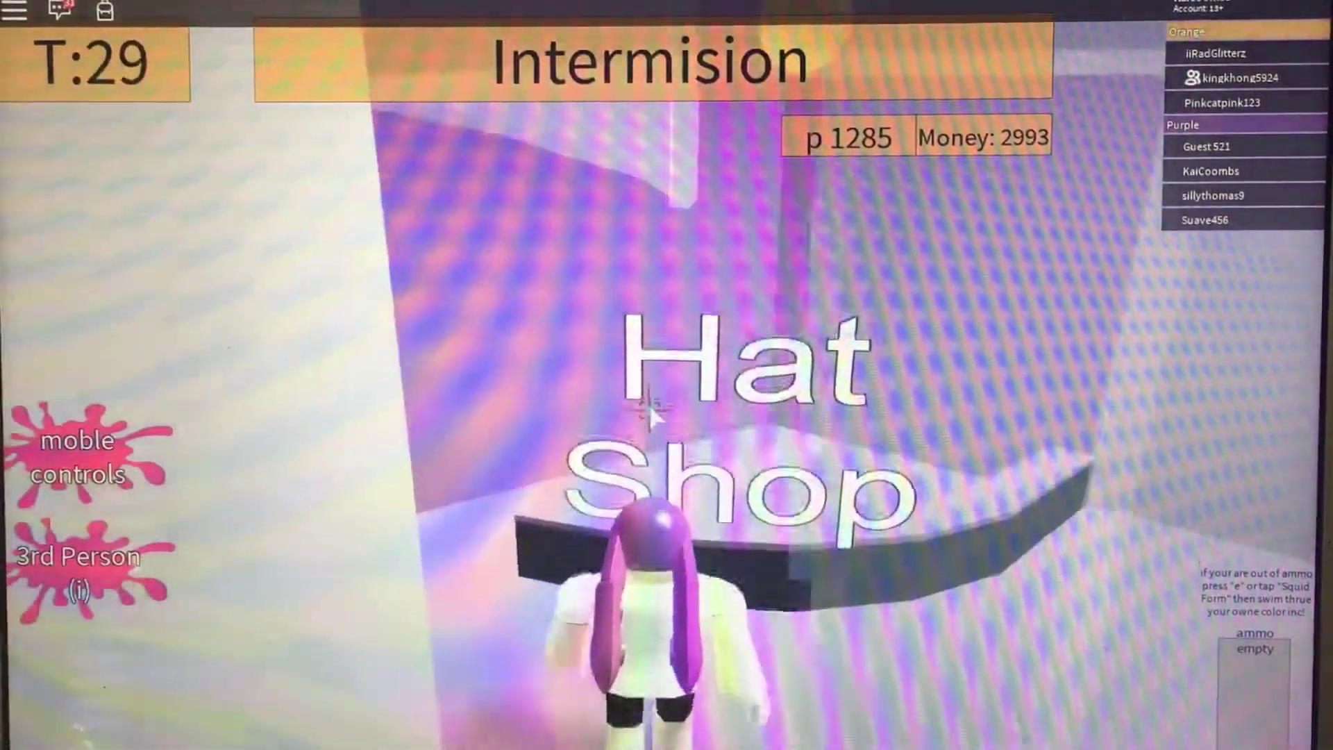
pyautogui.press('w')
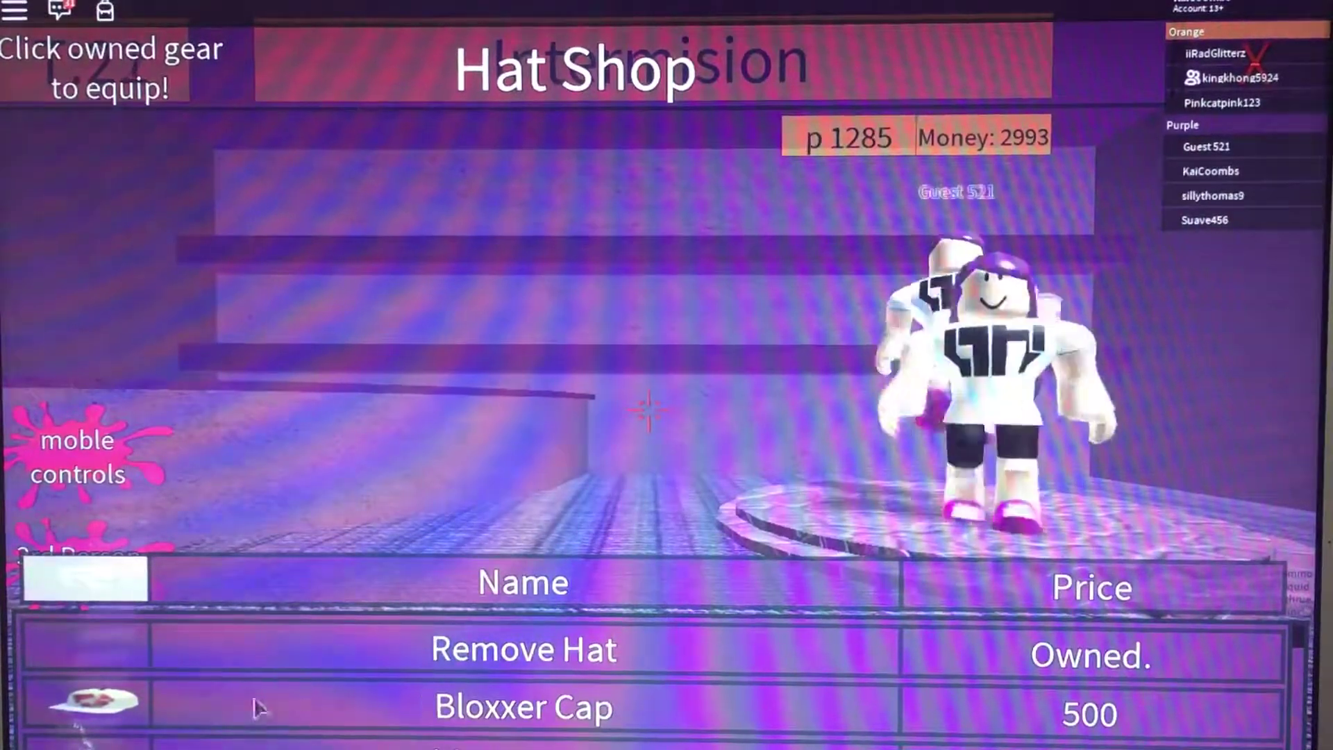
pyautogui.scroll(-1, 375, 708)
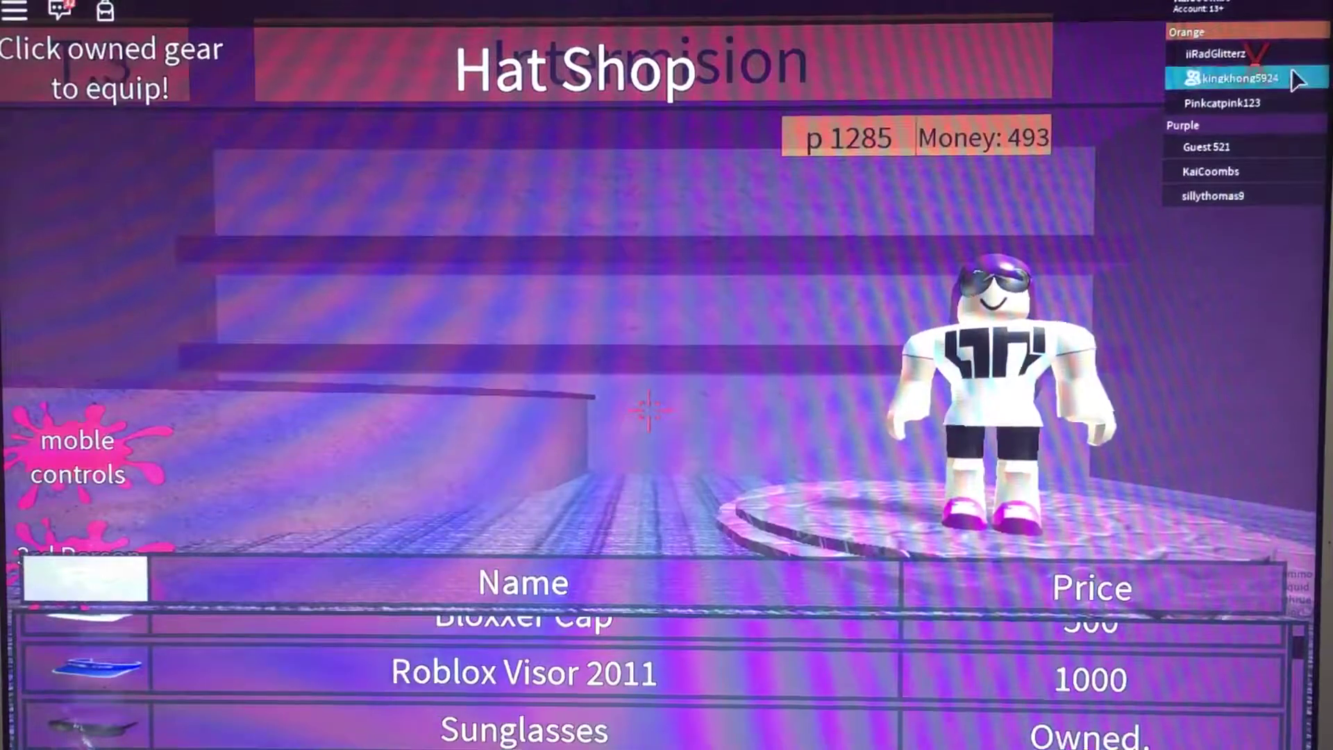
# Dismiss the player popup and game menu, then close the Hat Shop with Sunglasses owned
pyautogui.click(1149, 28)
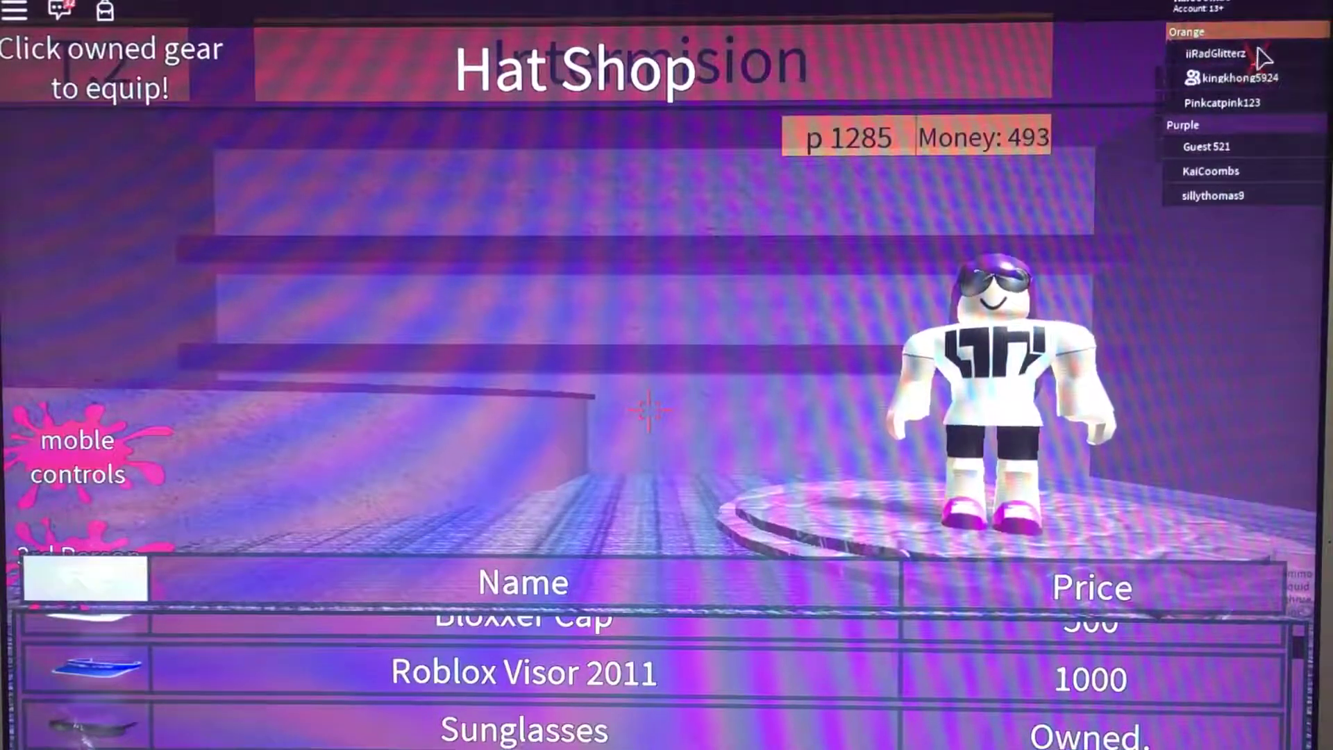
pyautogui.press('Escape')
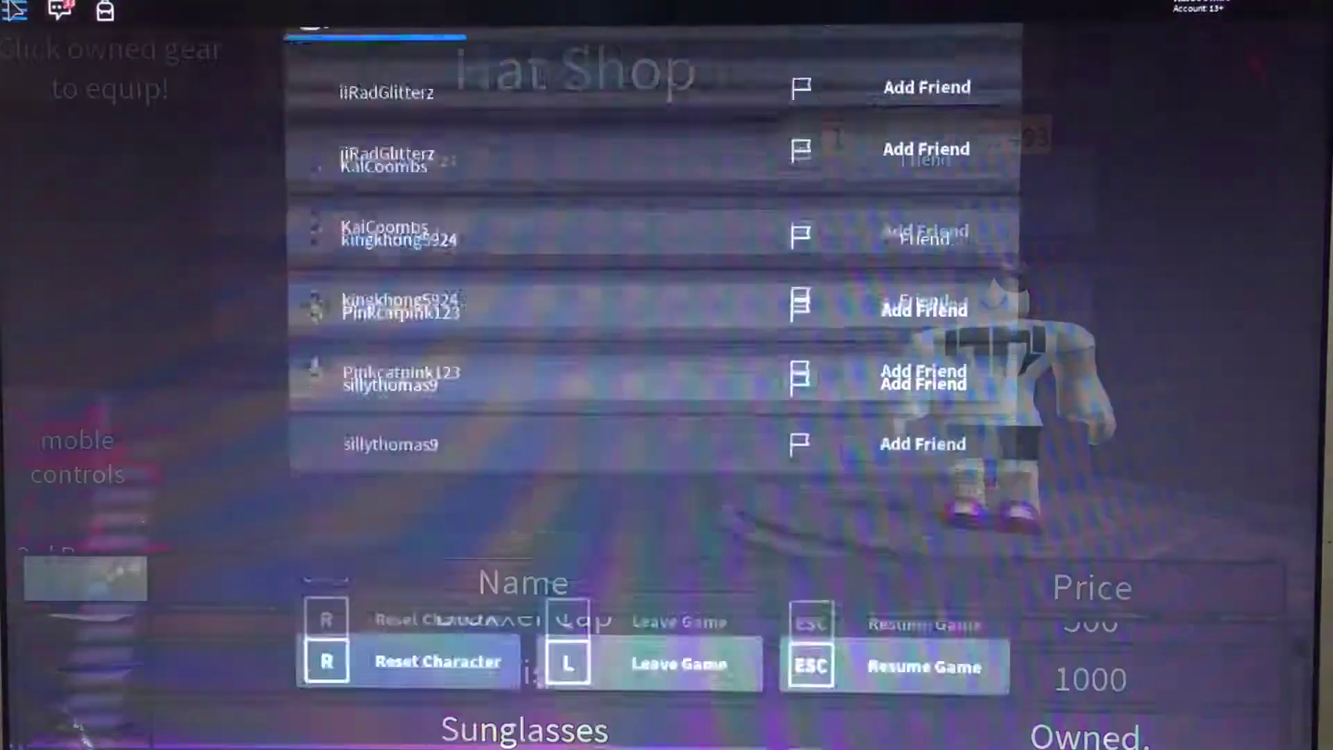
pyautogui.press('Escape')
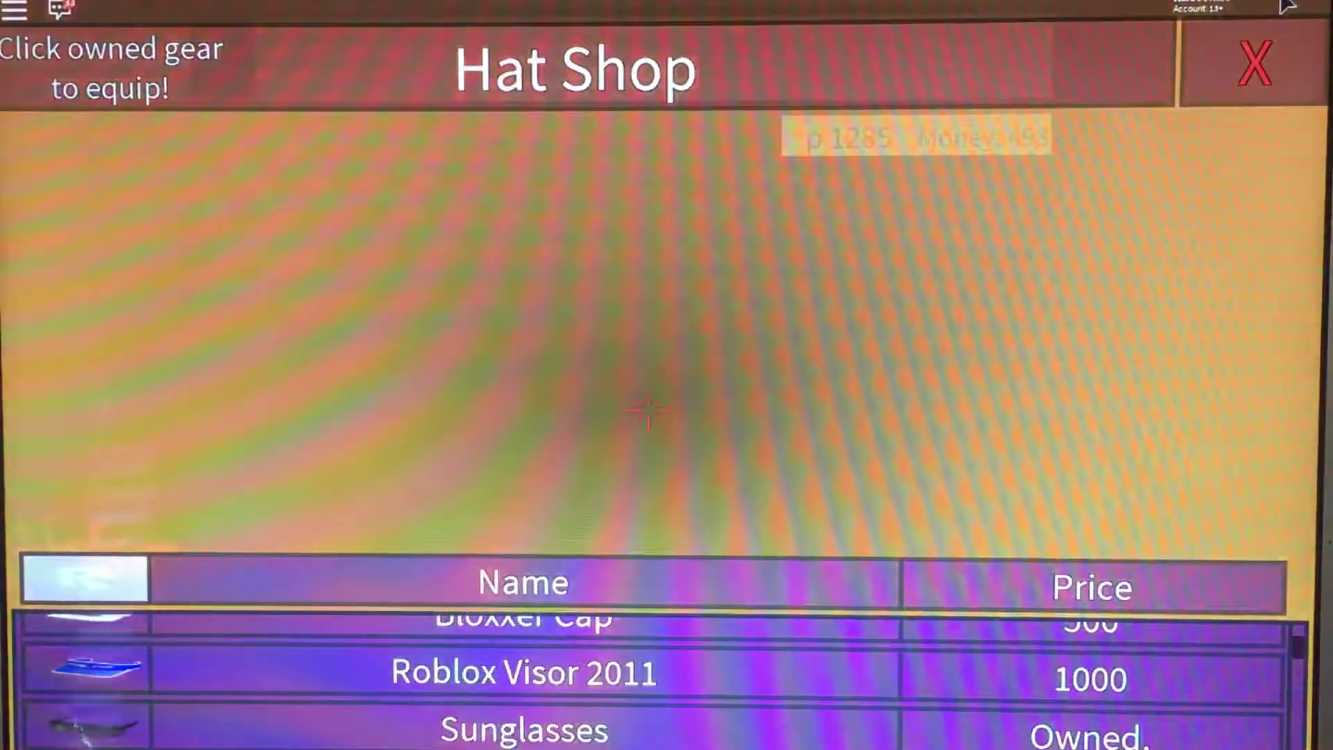
pyautogui.click(1253, 65)
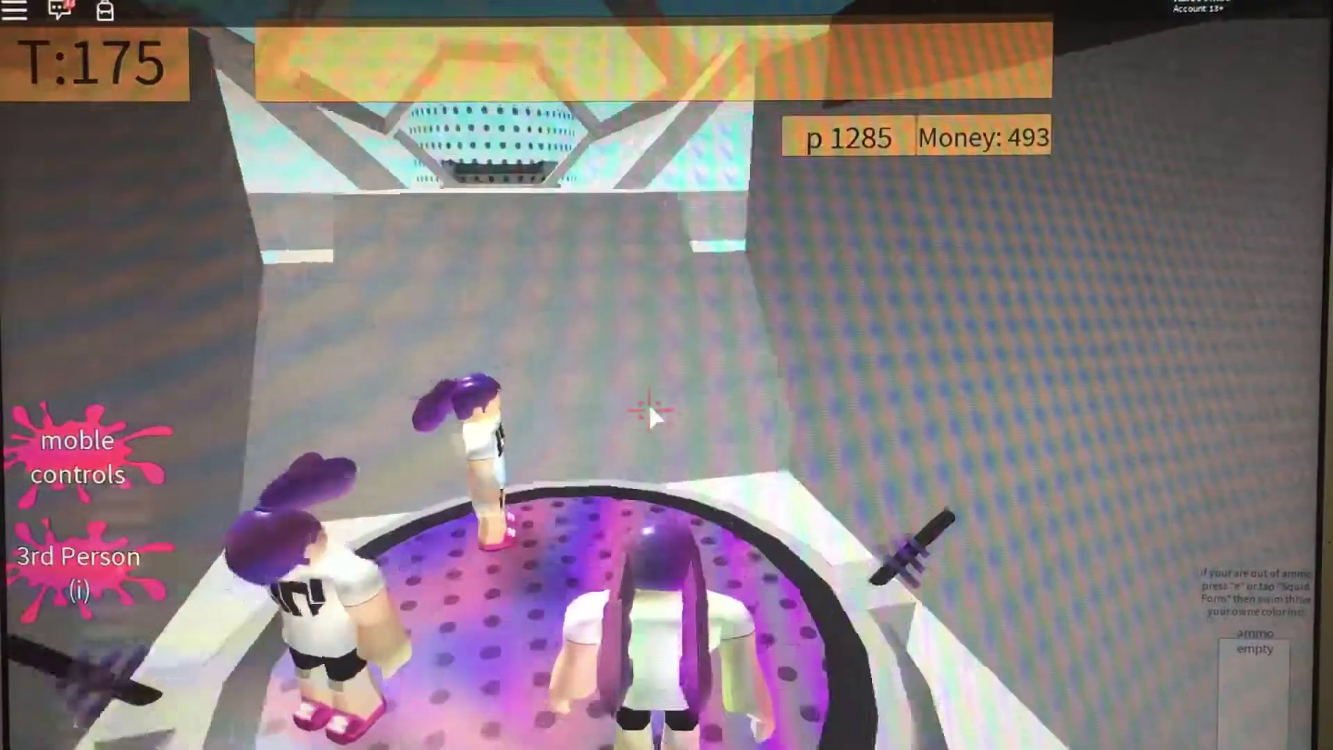
pyautogui.scroll(3, 650, 415)
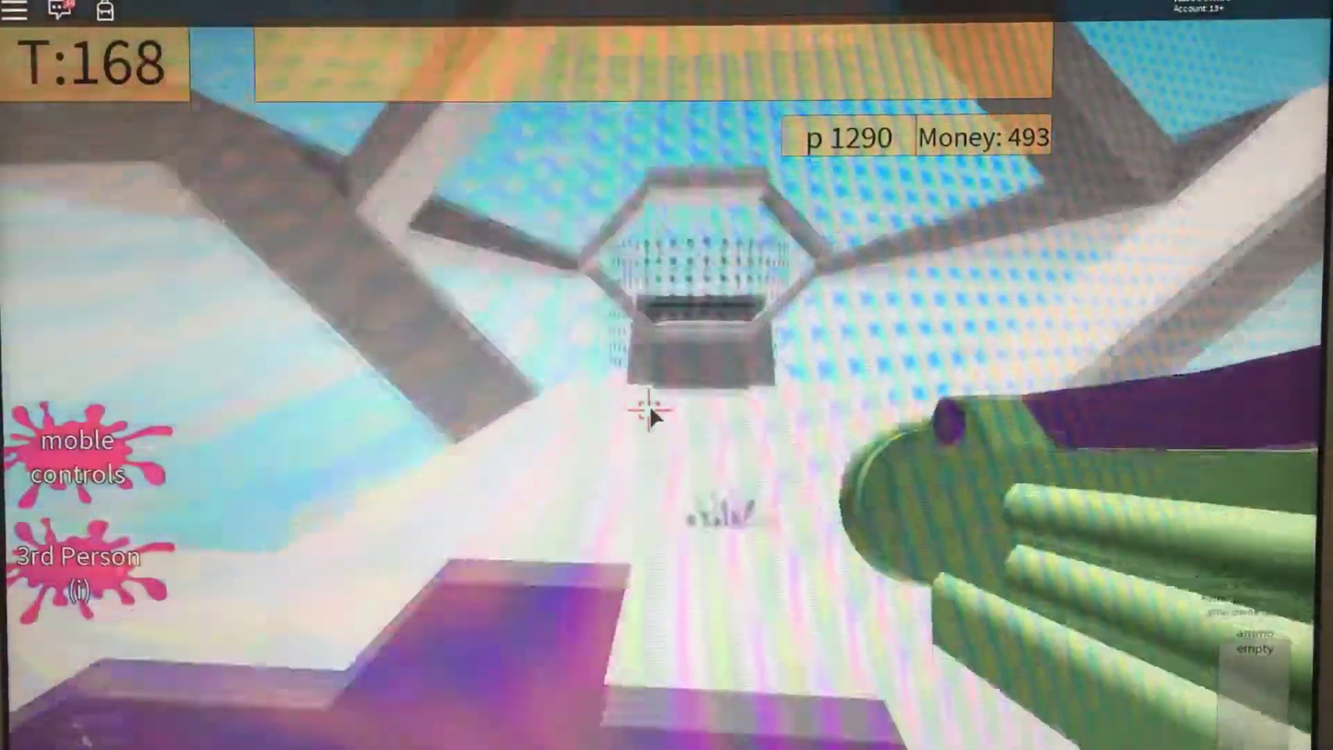
# Leave spawn through the tunnel, spraying purple ink on the ramp, tunnel and grey building floor
pyautogui.click(650, 414)
pyautogui.press('w')
pyautogui.click(651, 415)
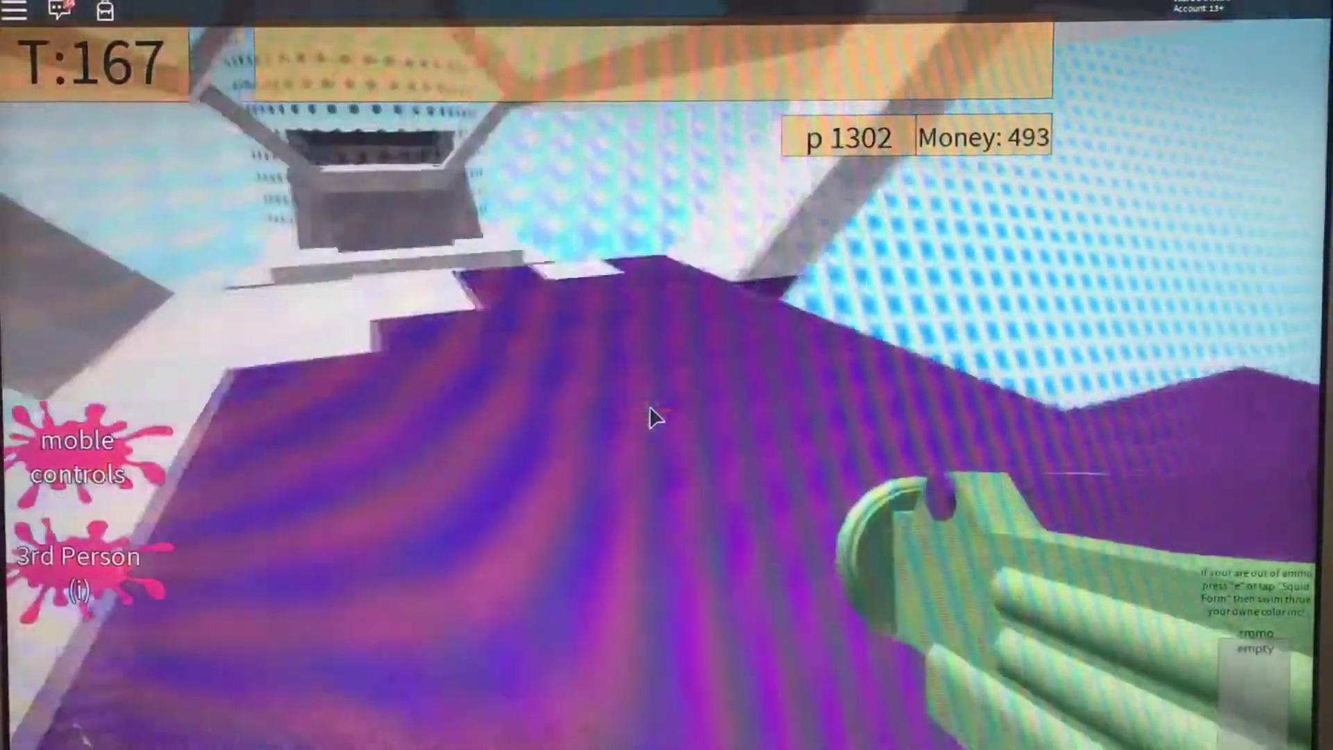
pyautogui.press('w')
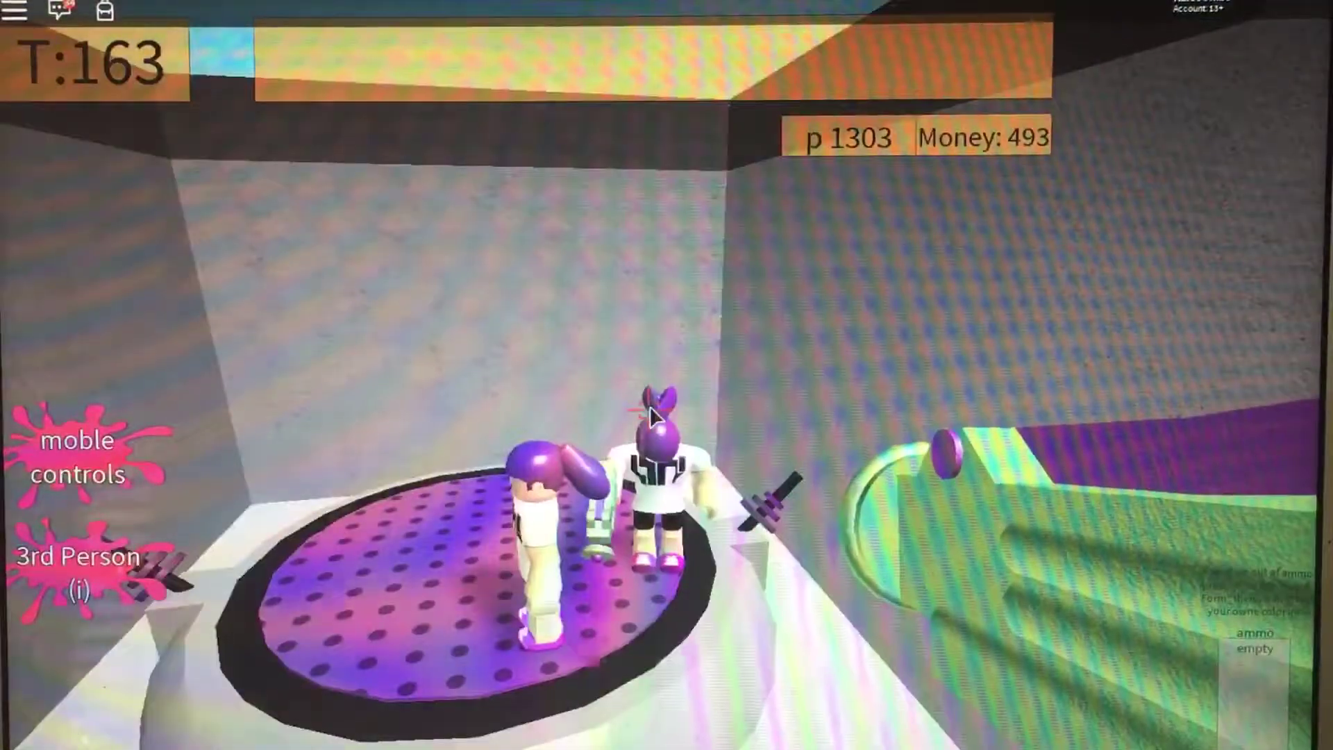
pyautogui.press('w')
pyautogui.click(650, 415)
pyautogui.press('w')
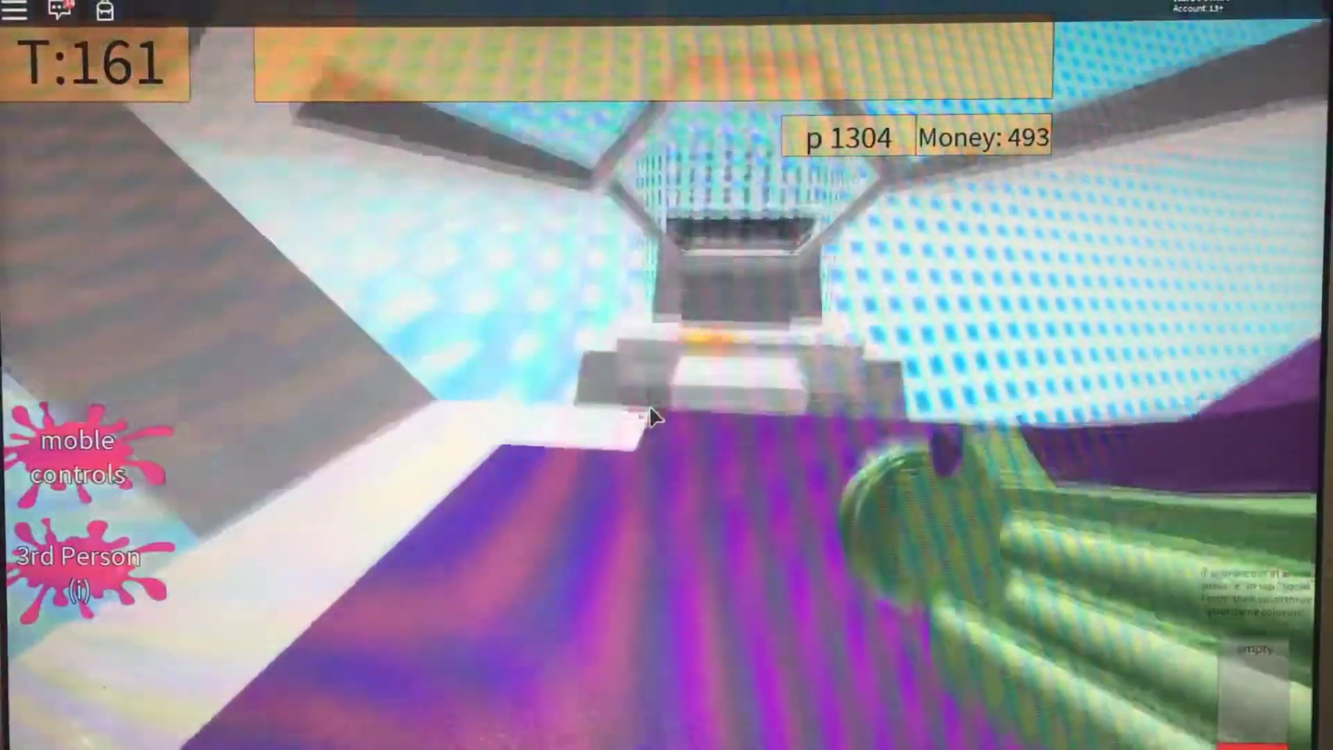
pyautogui.click(649, 415)
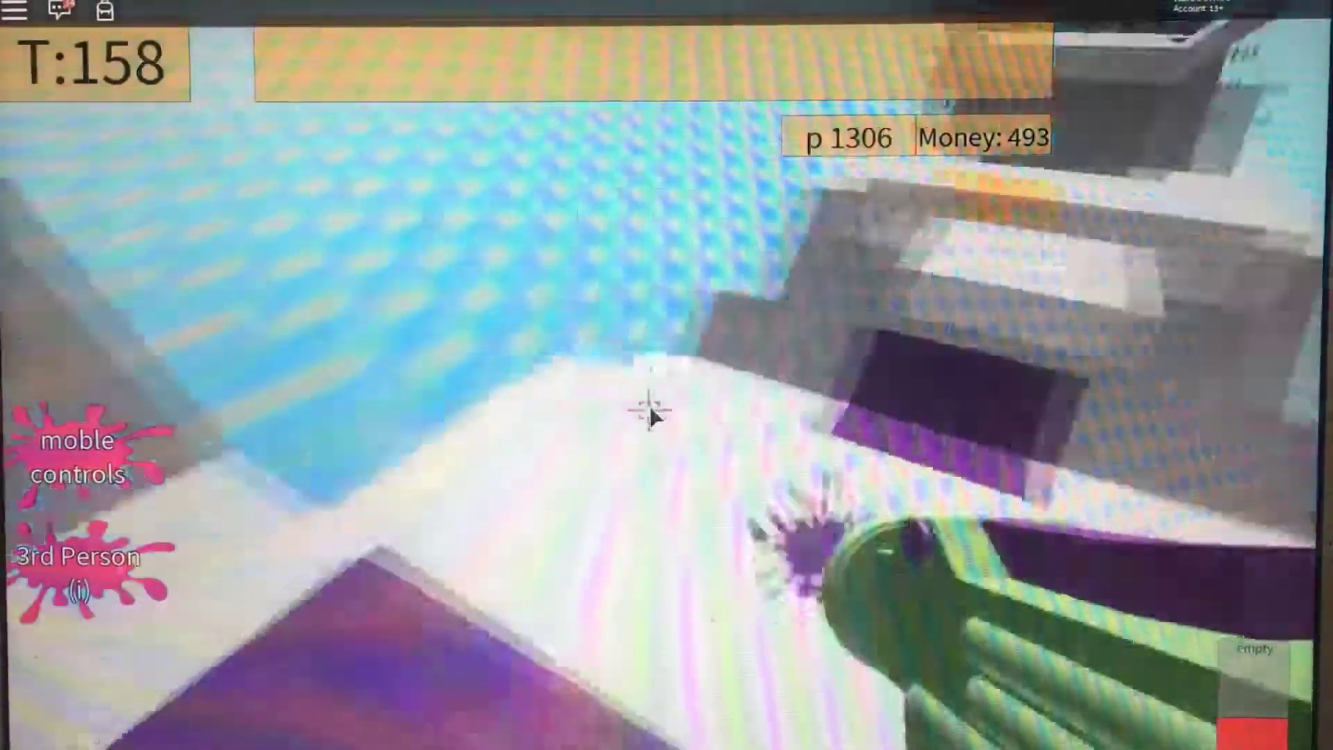
pyautogui.click(650, 415)
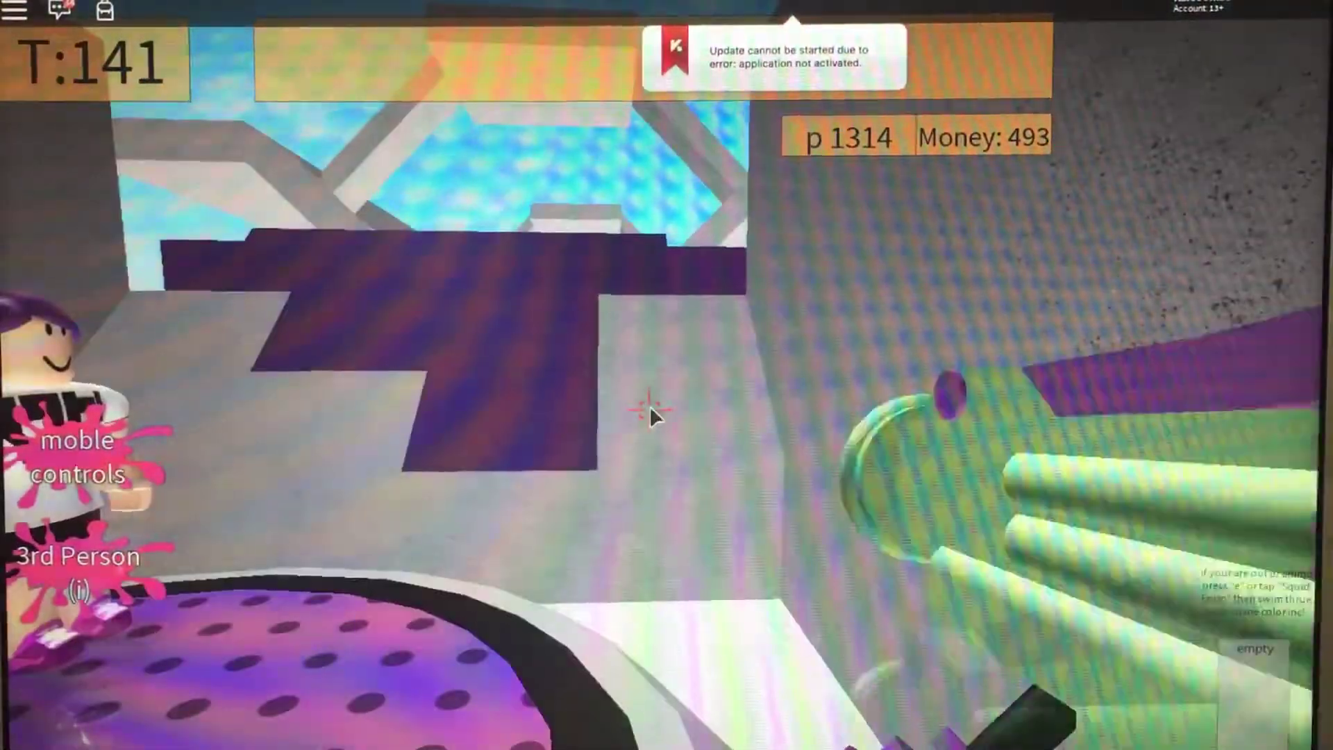
# After respawning, turn toward the spawn pad and reposition along the purple wall
pyautogui.moveTo(648, 415); pyautogui.dragTo(655, 416)
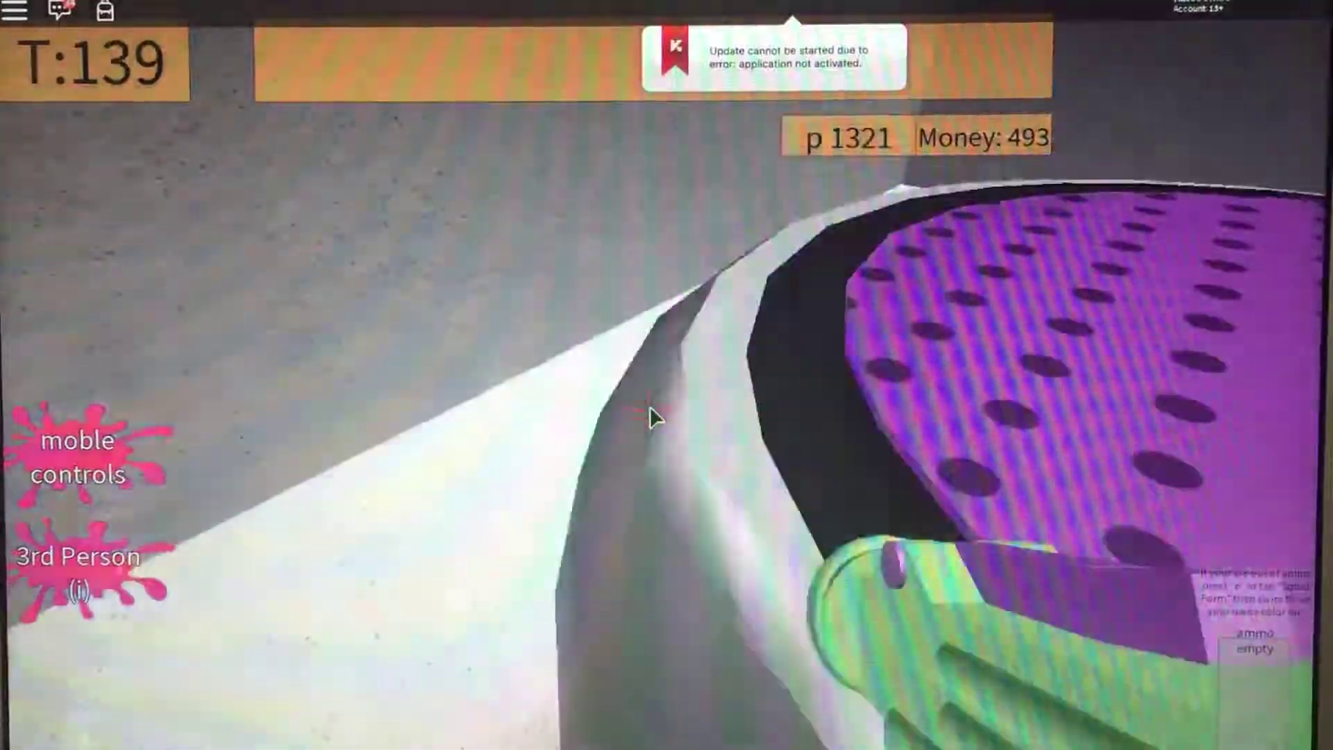
pyautogui.press('s')
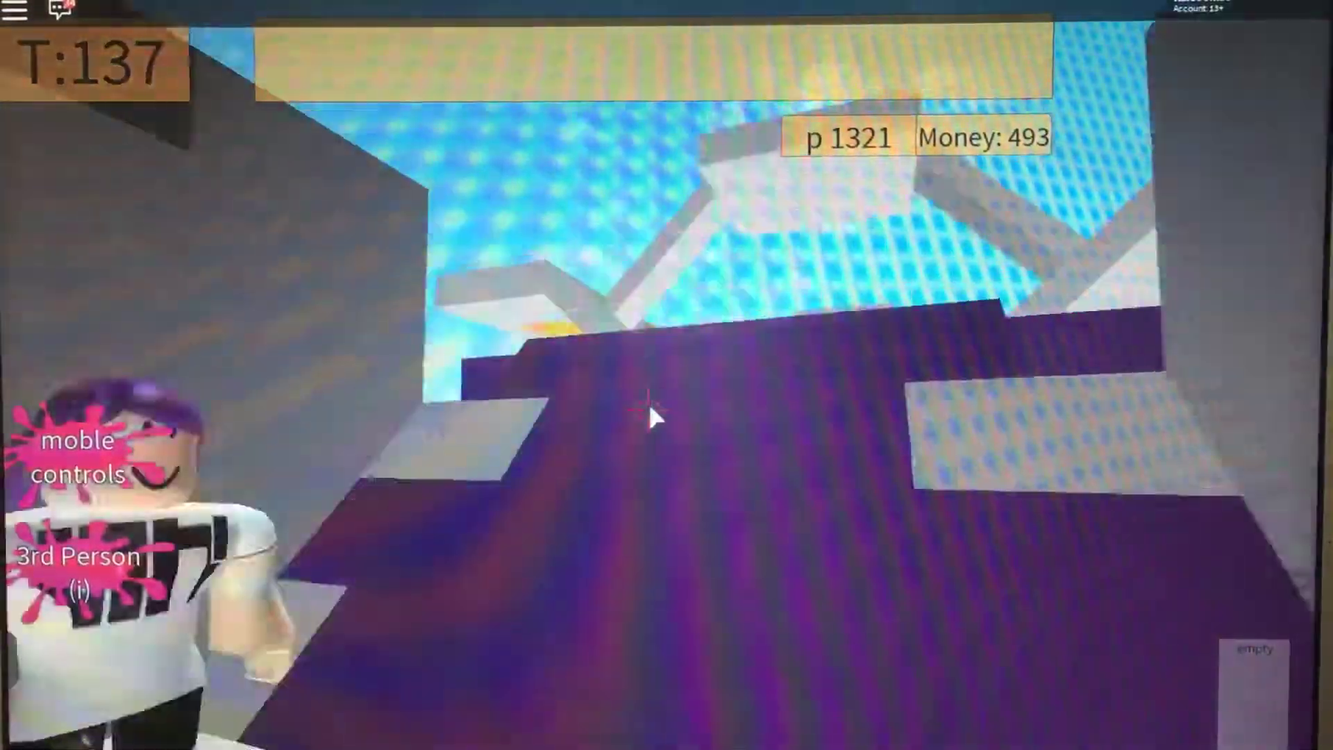
pyautogui.press('w')
pyautogui.press('s')
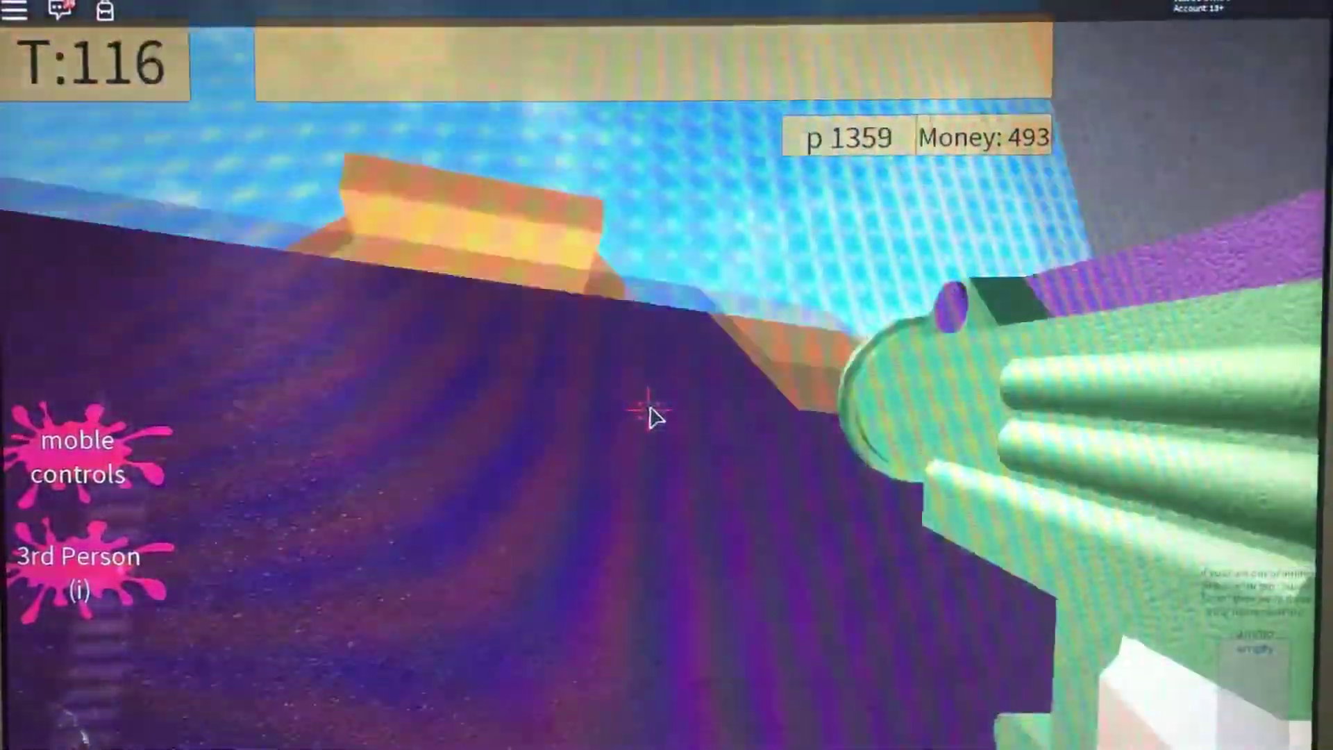
# Fire ink across the arena, covering the ridge, dotted tower base, yellow beam and platform
pyautogui.click(648, 415)
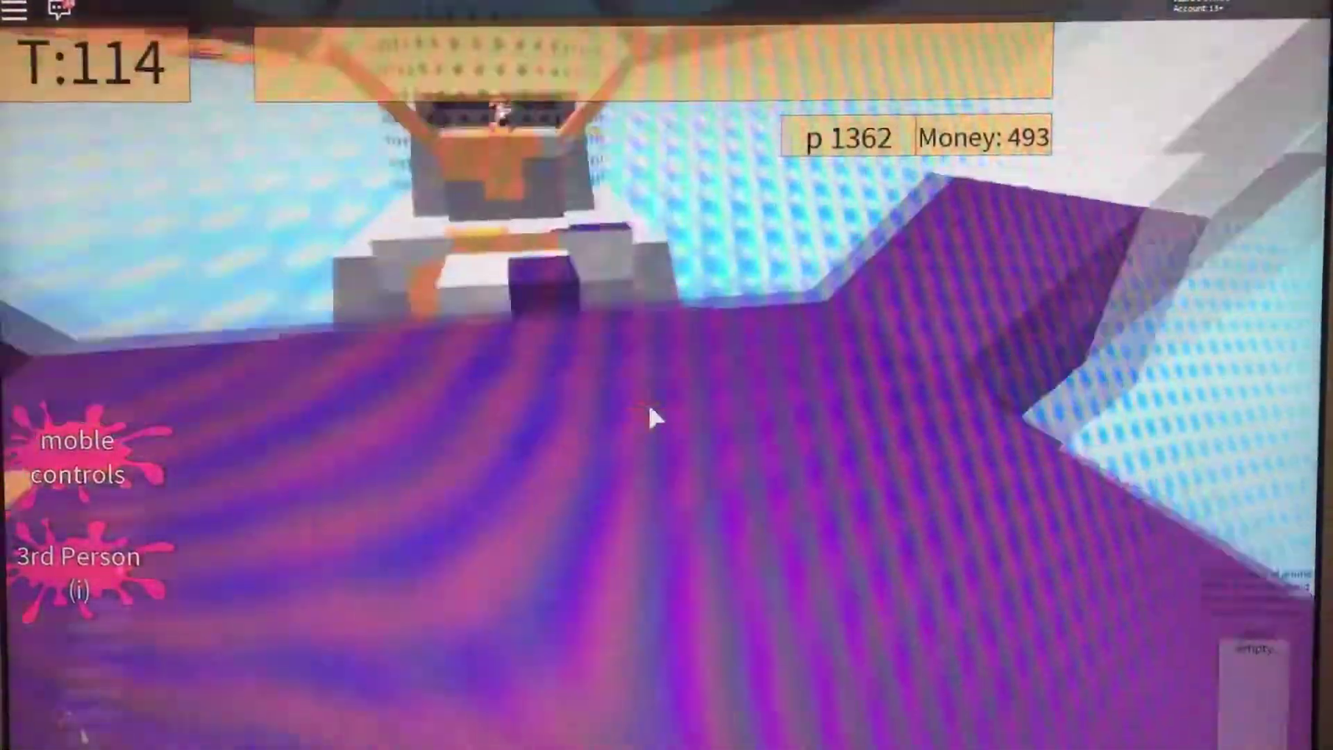
pyautogui.click(648, 415)
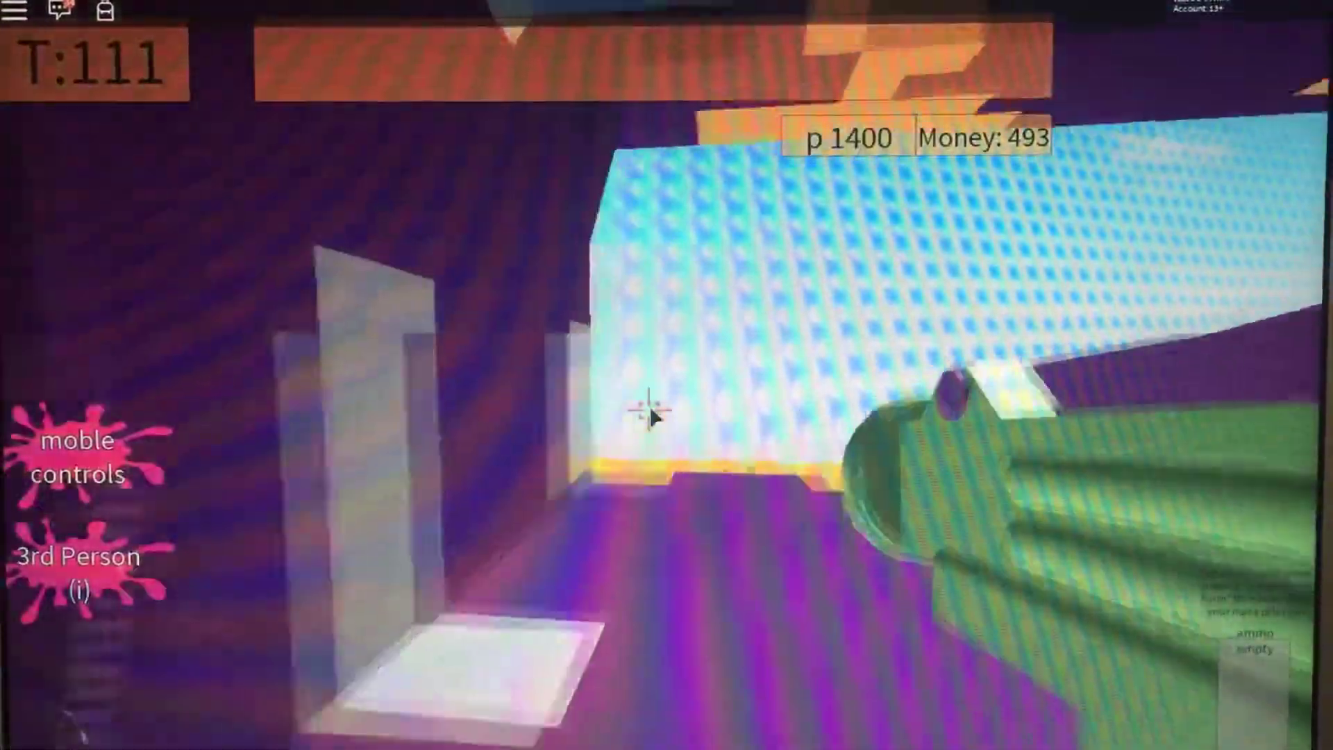
pyautogui.click(647, 414)
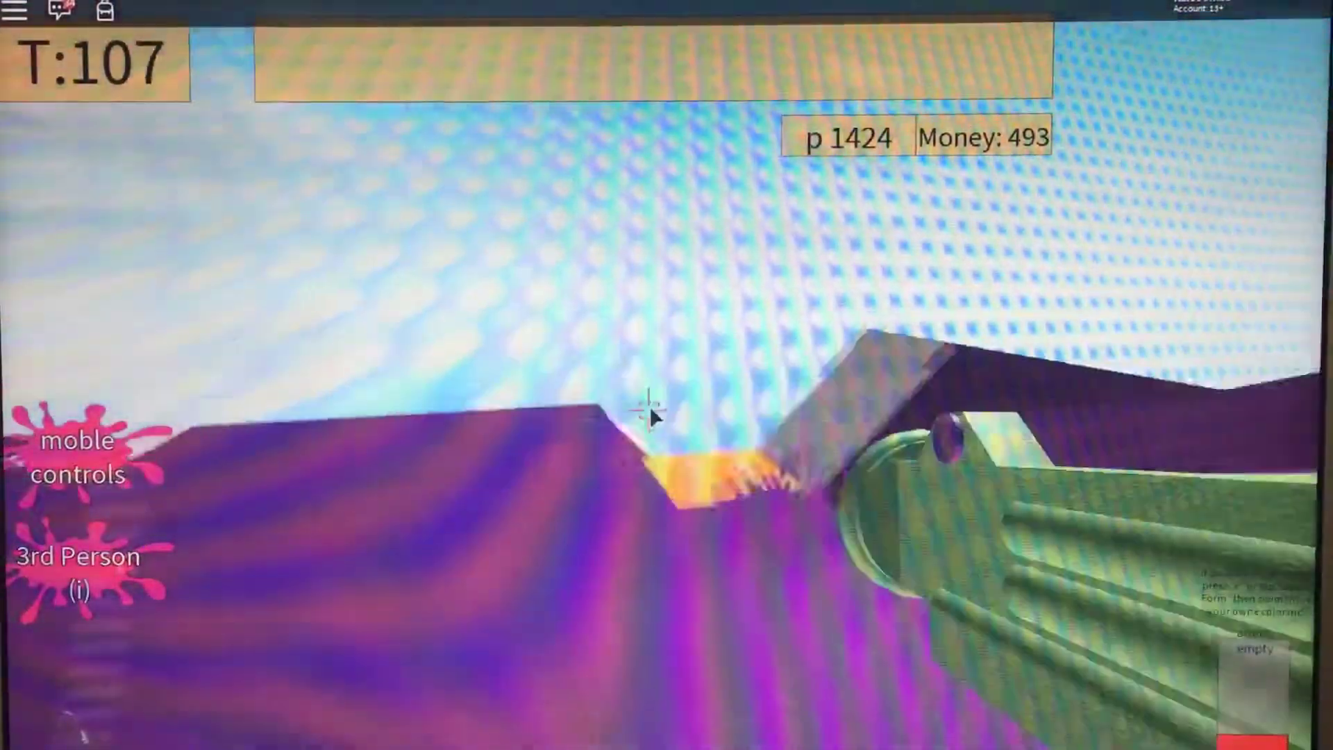
pyautogui.click(648, 414)
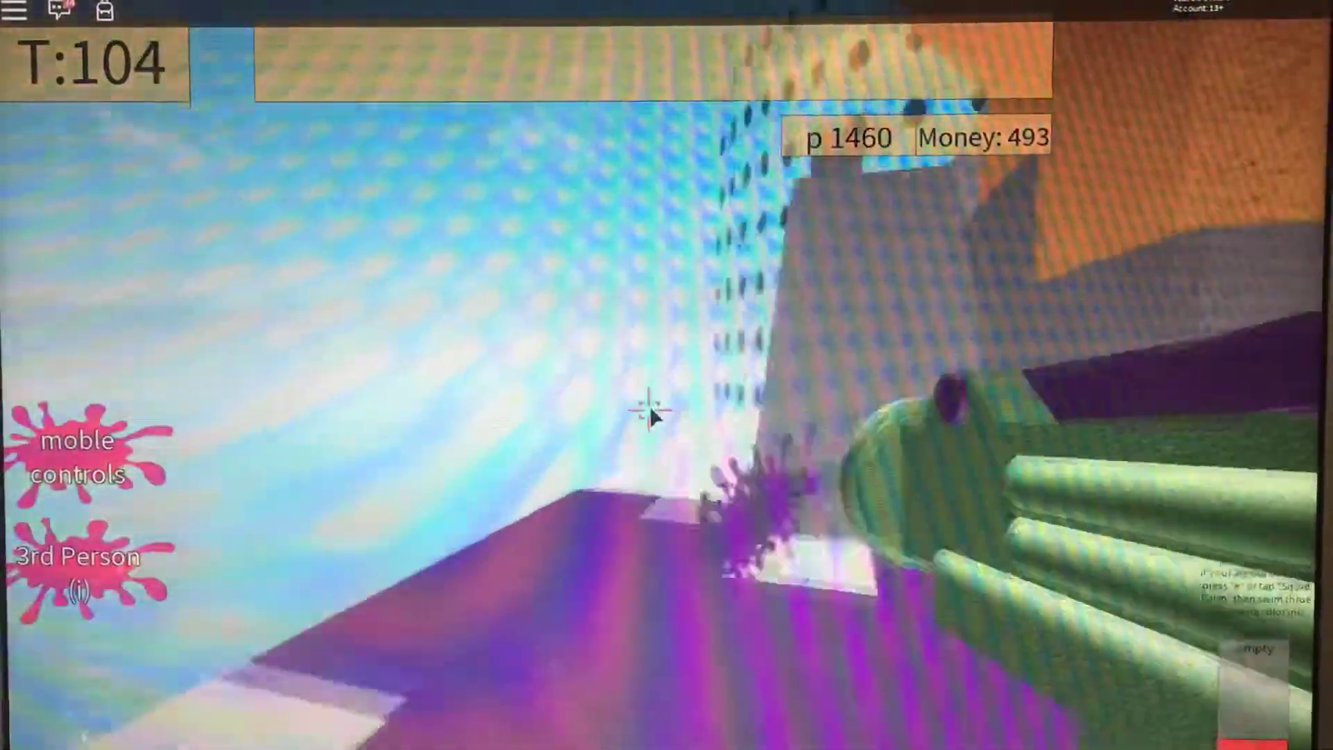
pyautogui.click(648, 415)
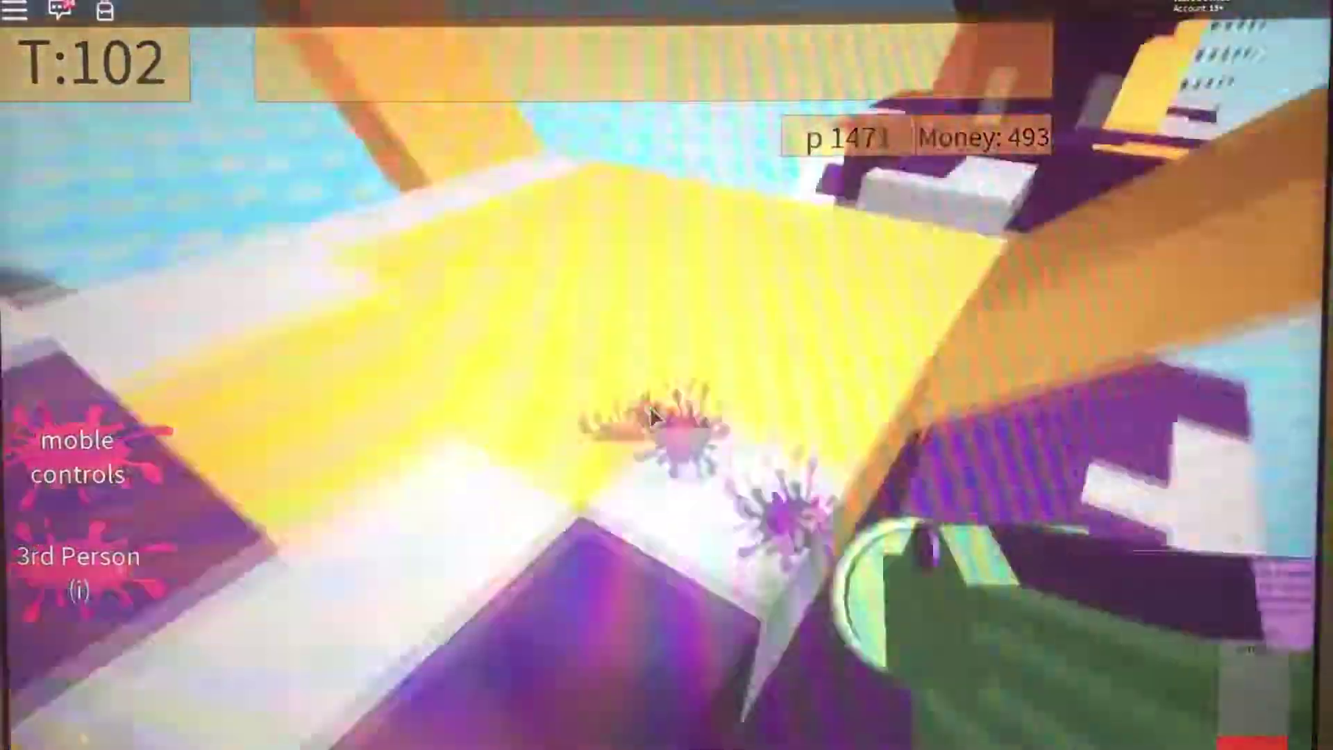
pyautogui.click(648, 414)
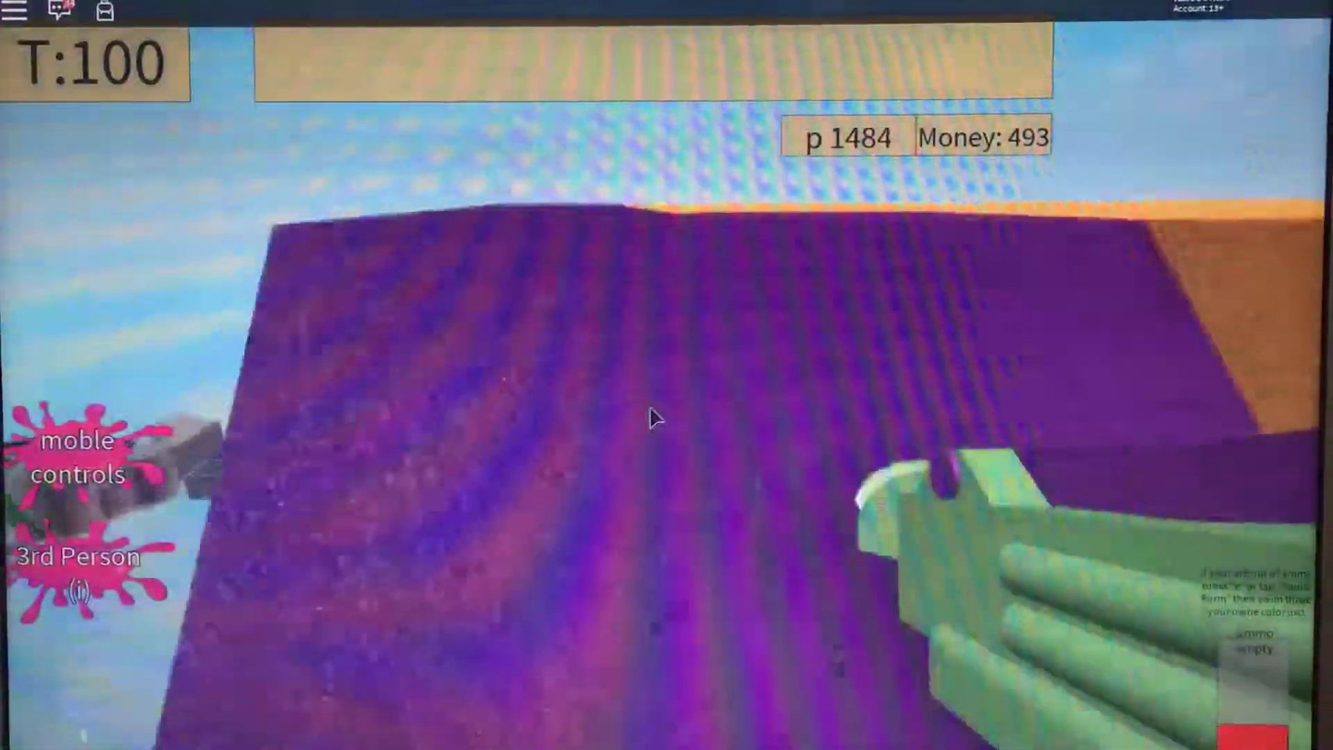
pyautogui.click(647, 415)
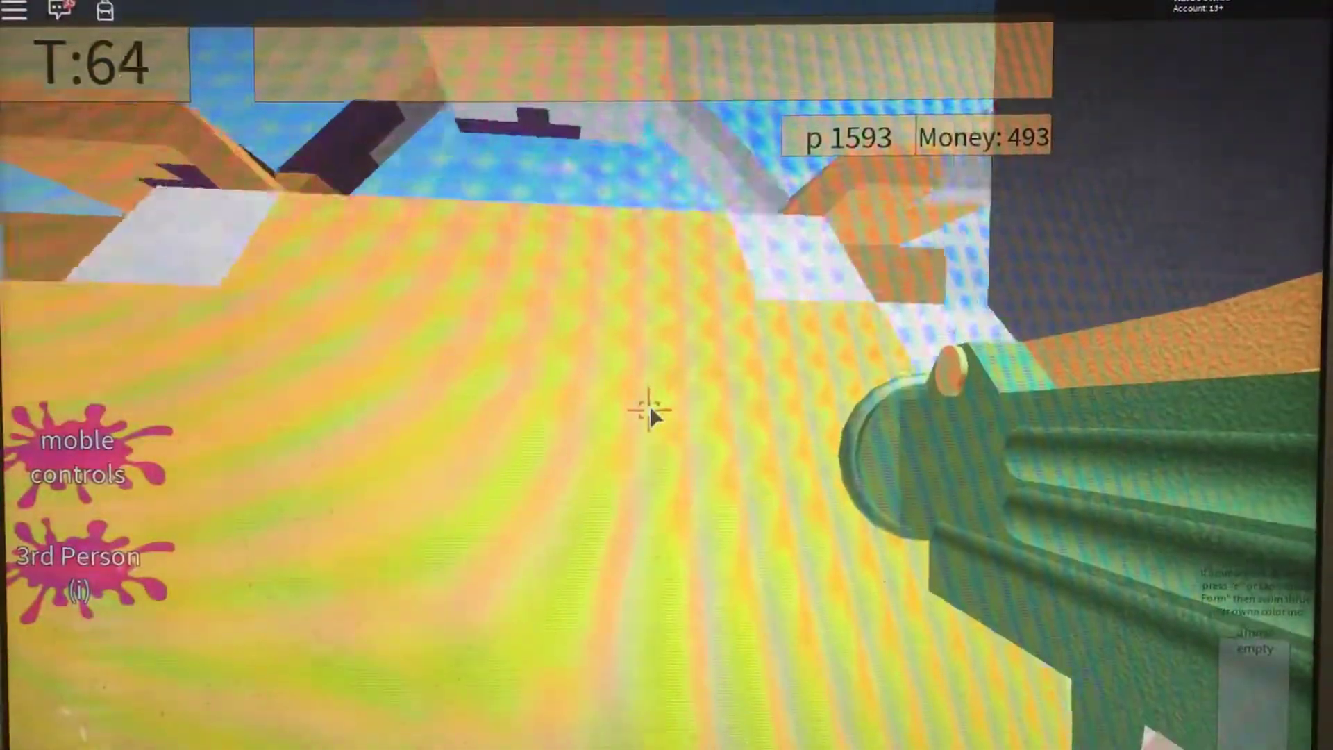
# Approach the purple-orange tower and ink its front floor, purple block and surroundings
pyautogui.press('w')
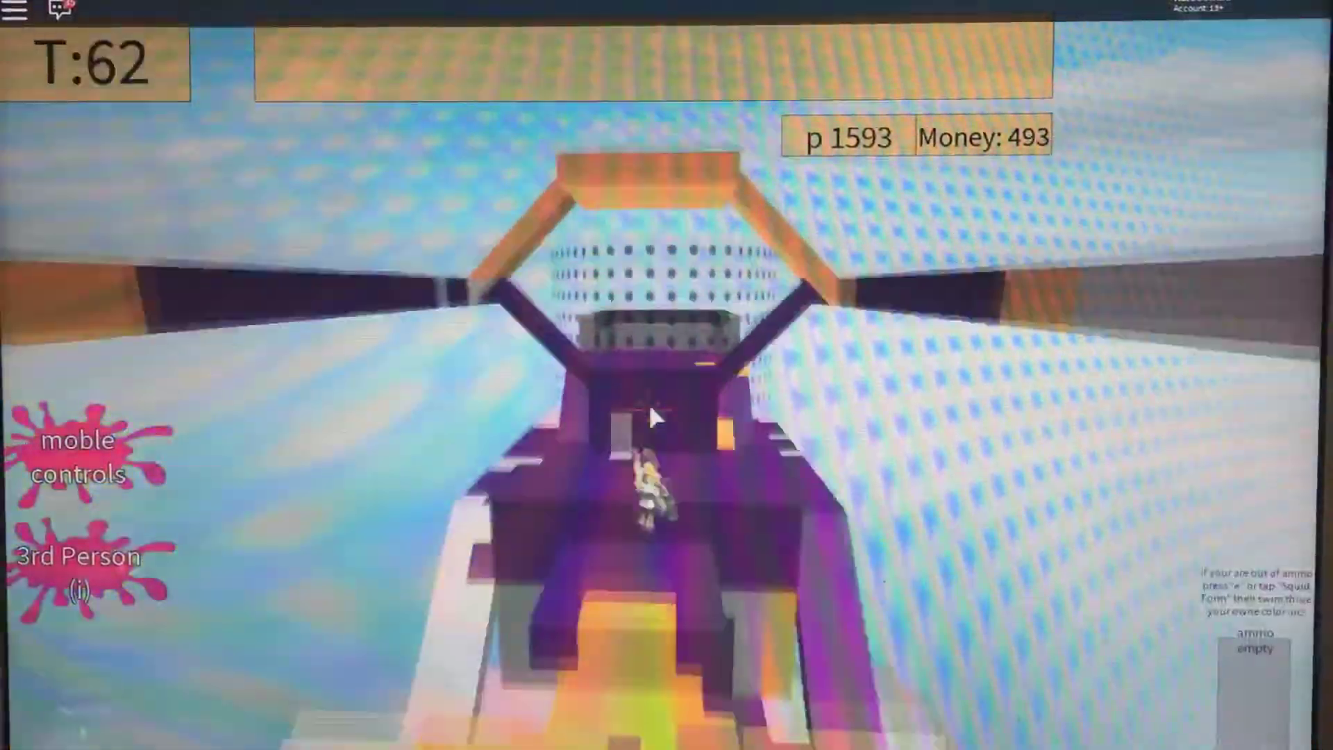
pyautogui.click(649, 417)
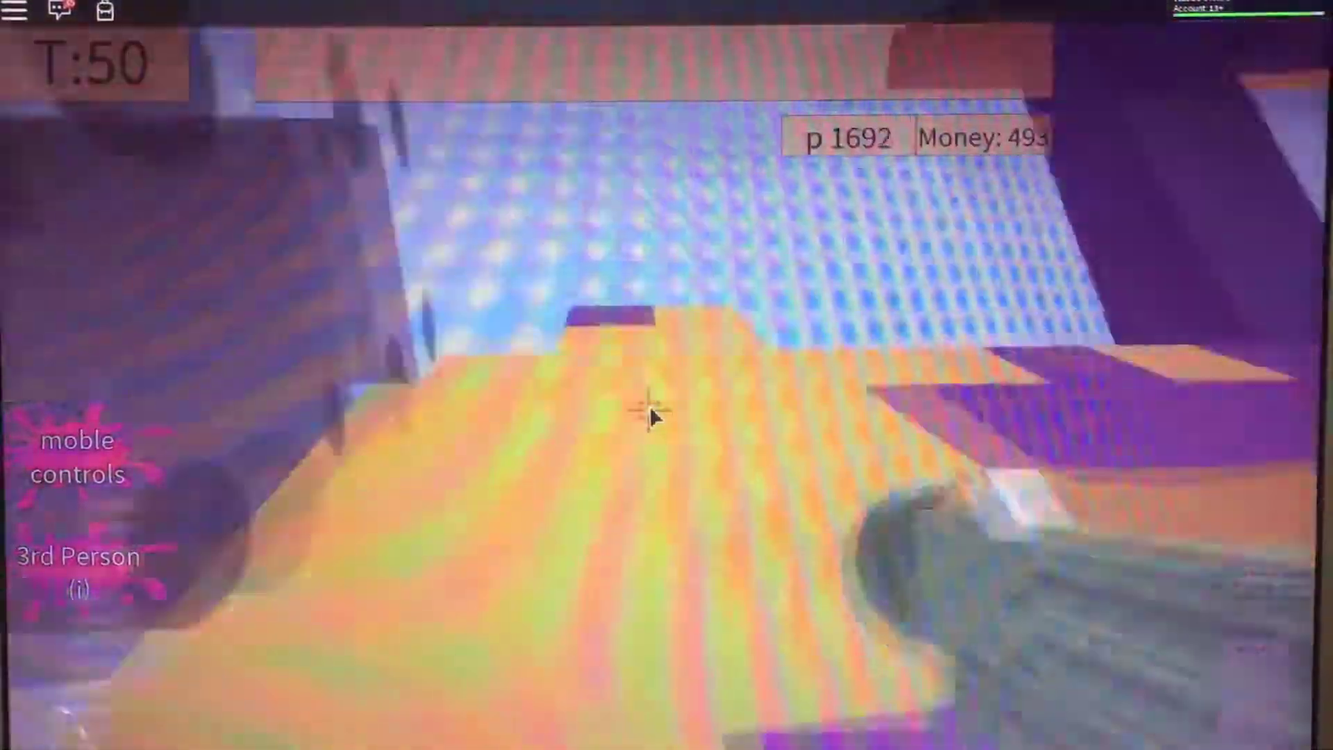
pyautogui.click(648, 415)
pyautogui.click(649, 416)
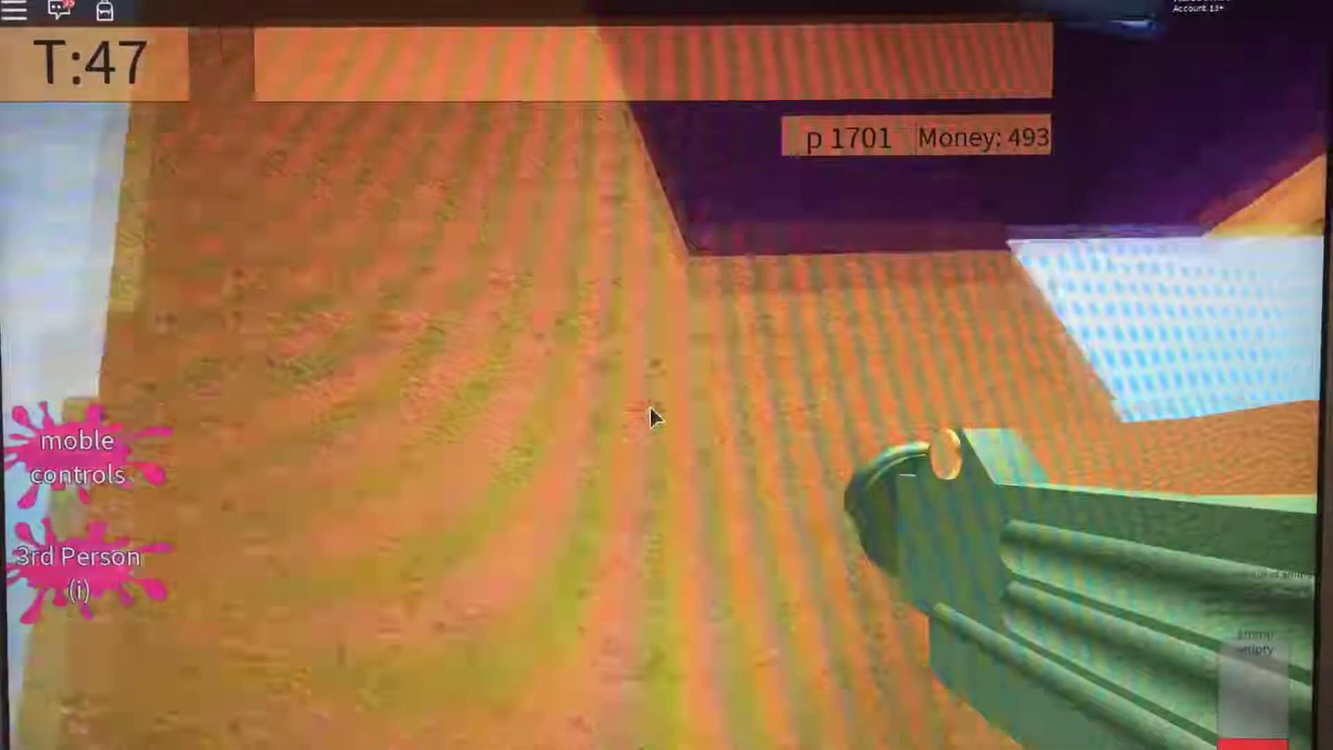
pyautogui.click(648, 413)
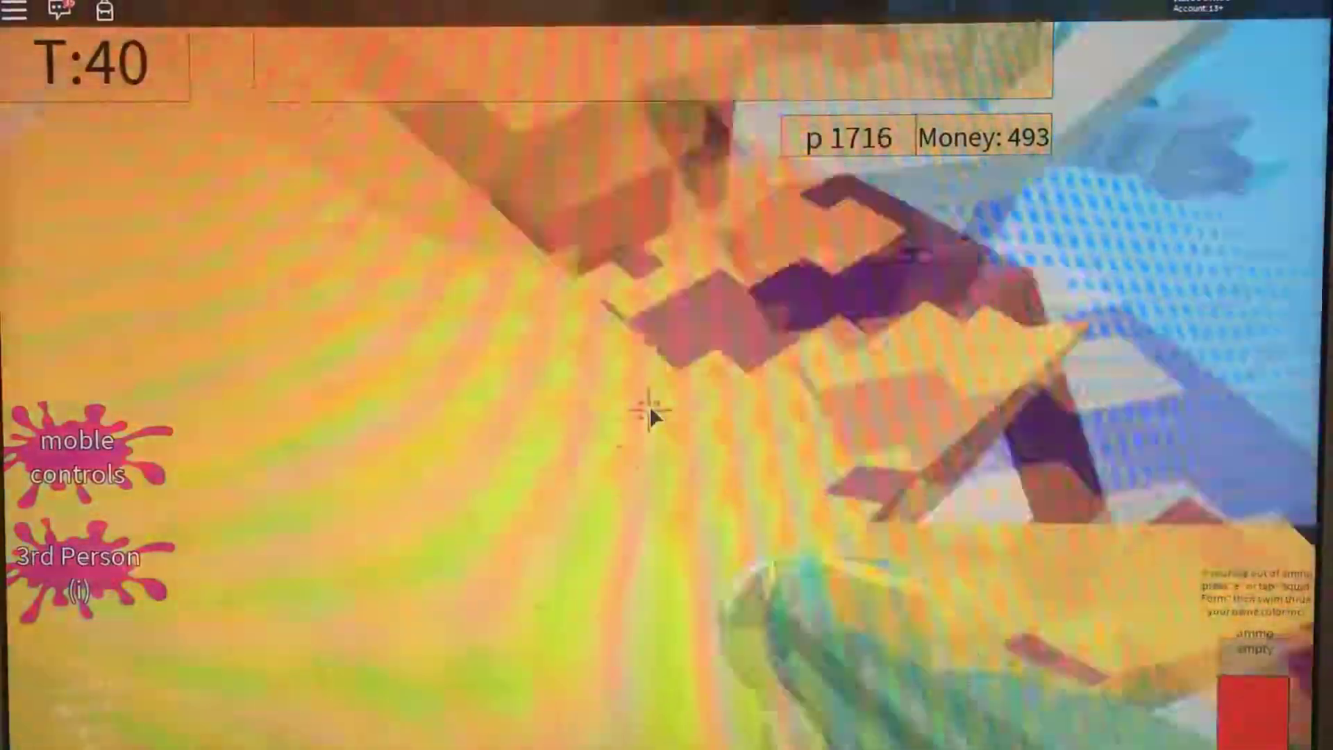
pyautogui.click(649, 414)
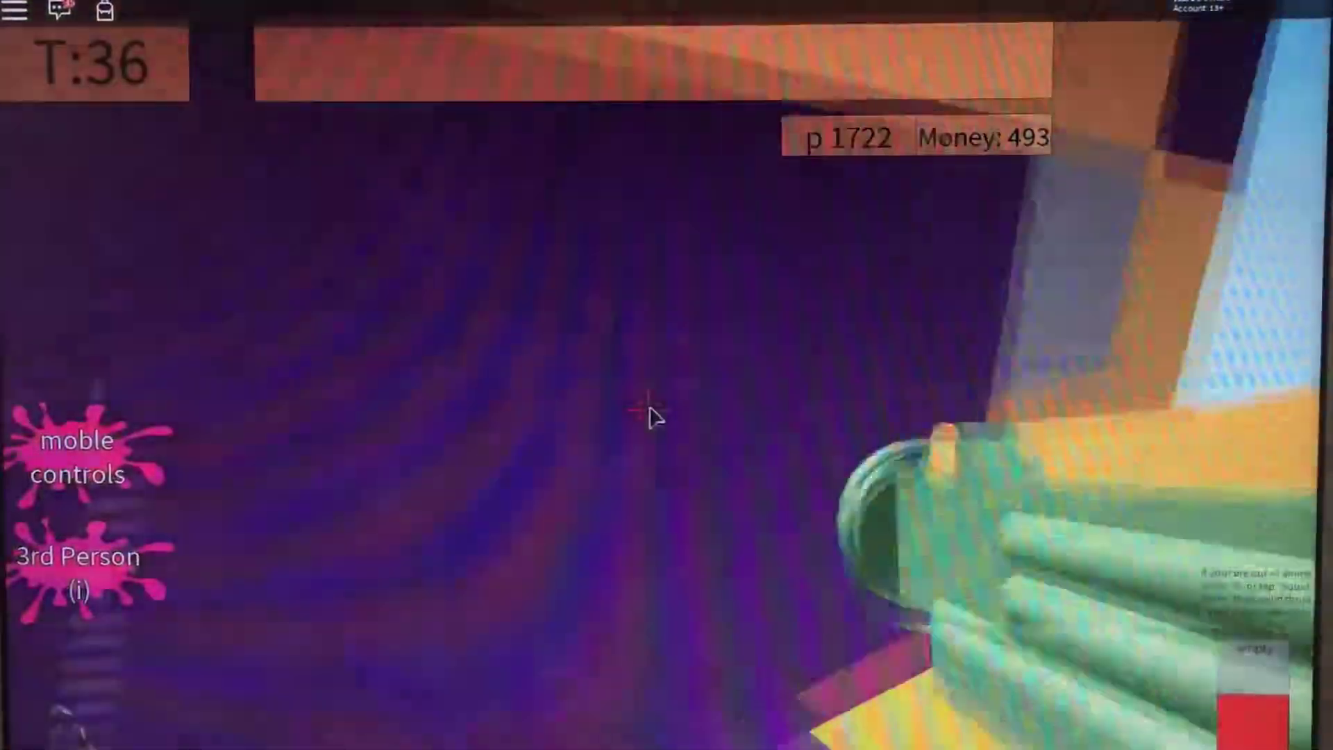
# Move past the orange wall toward the dotted tower, inking its purple-painted ledges
pyautogui.press('e')
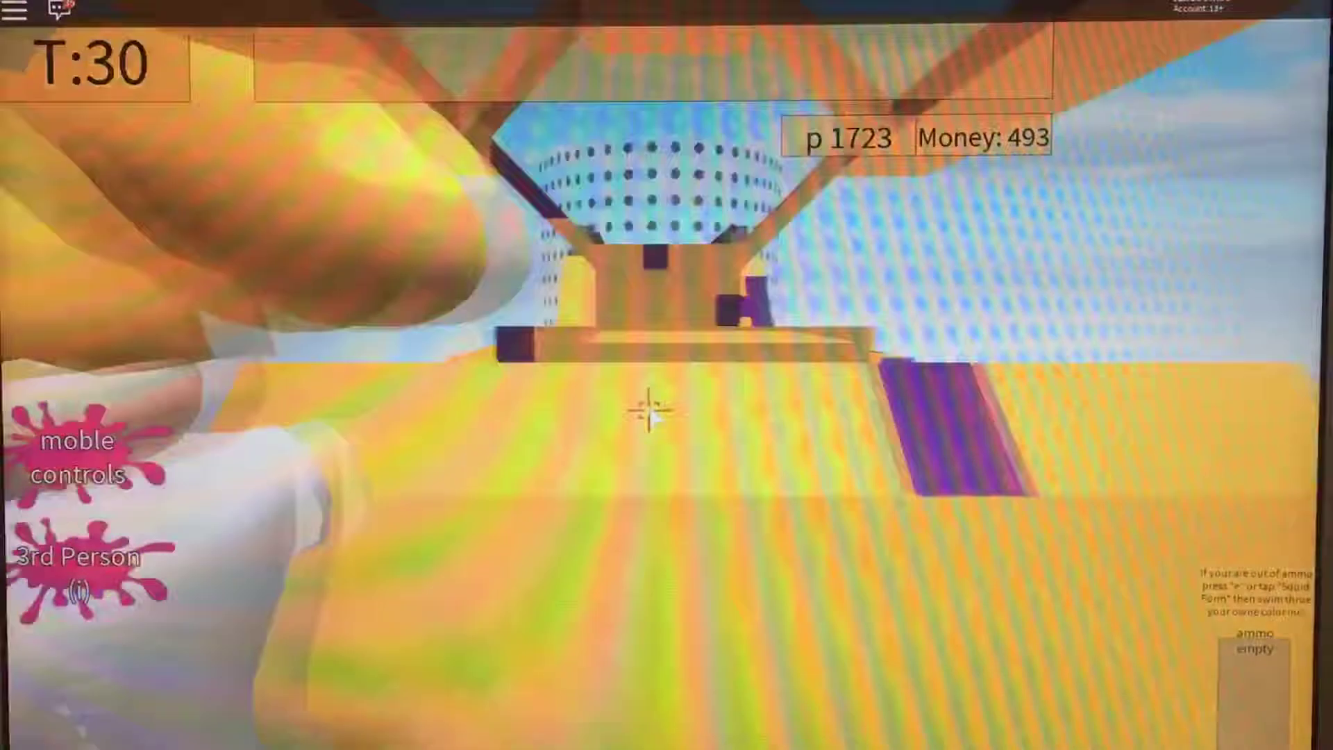
pyautogui.press('e')
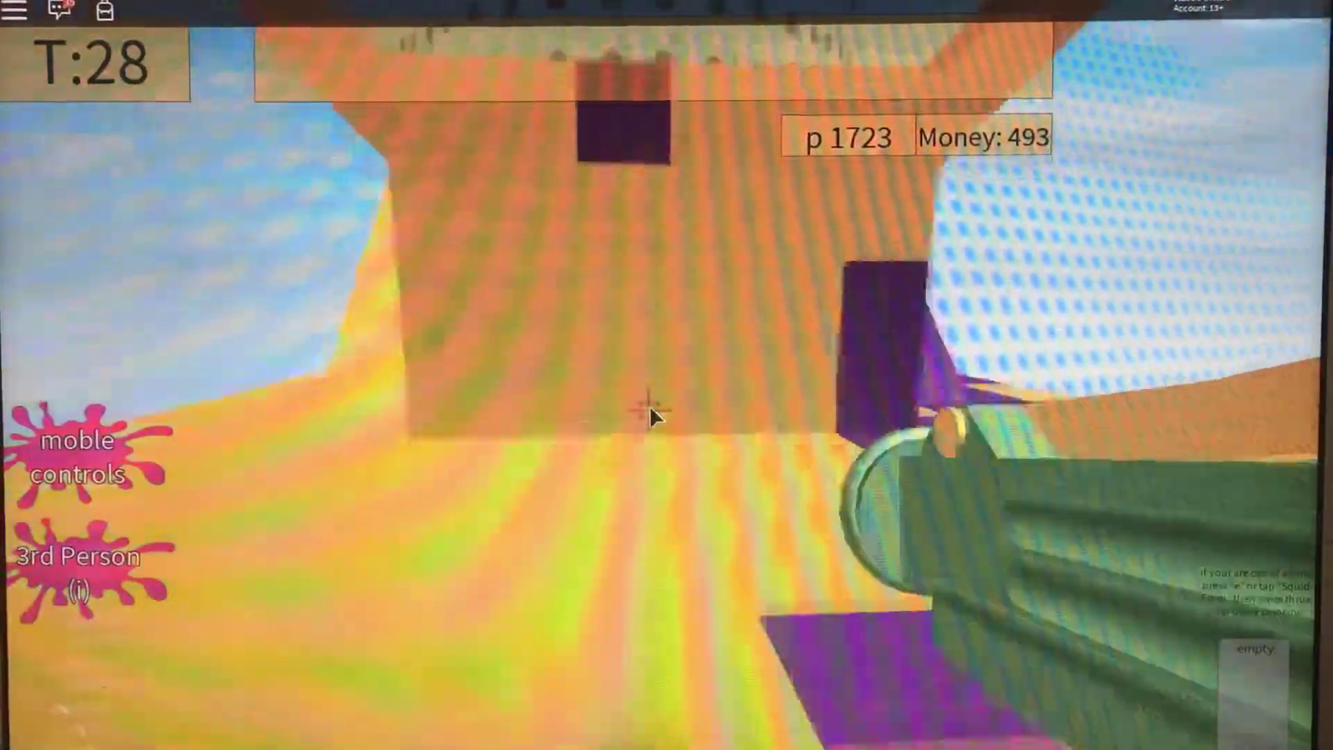
pyautogui.click(649, 414)
pyautogui.click(651, 416)
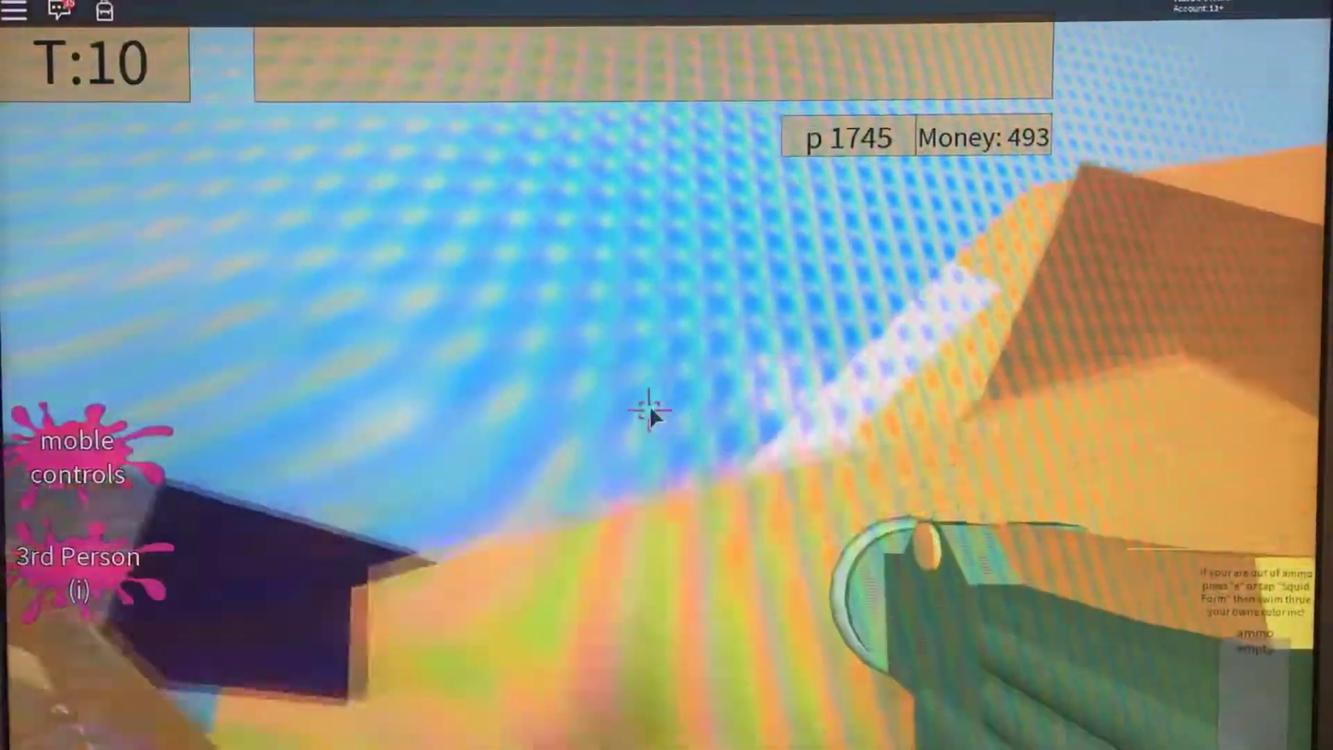
# Ink the wall, yellow floor and edges in final bursts as the round timer runs out
pyautogui.click(648, 411)
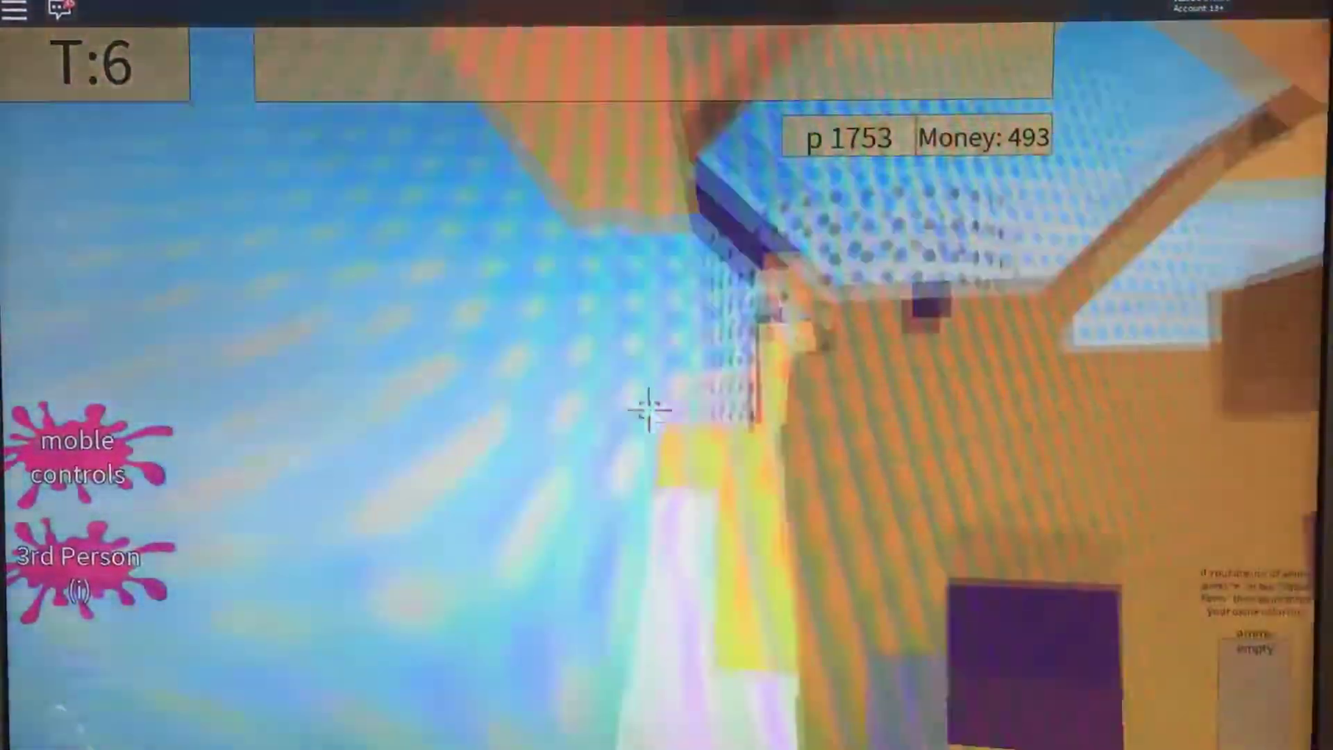
pyautogui.click(648, 411)
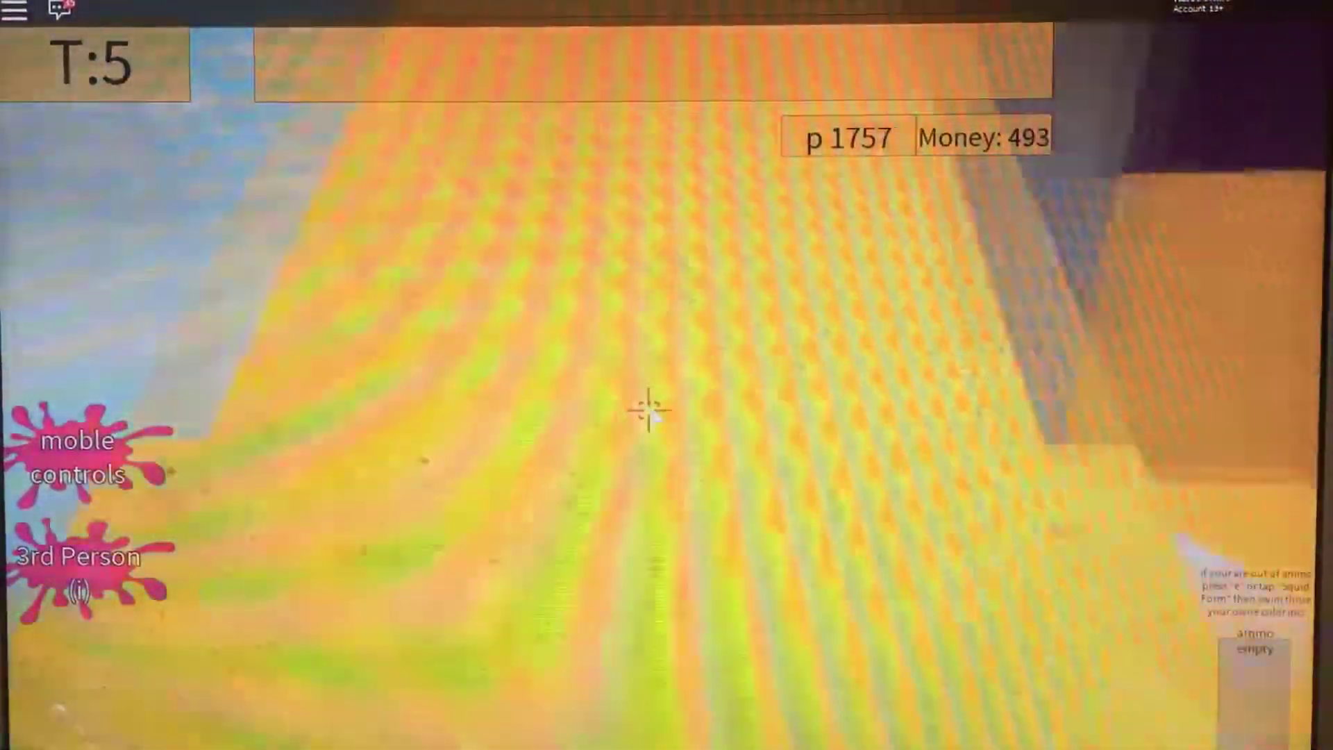
pyautogui.click(648, 411)
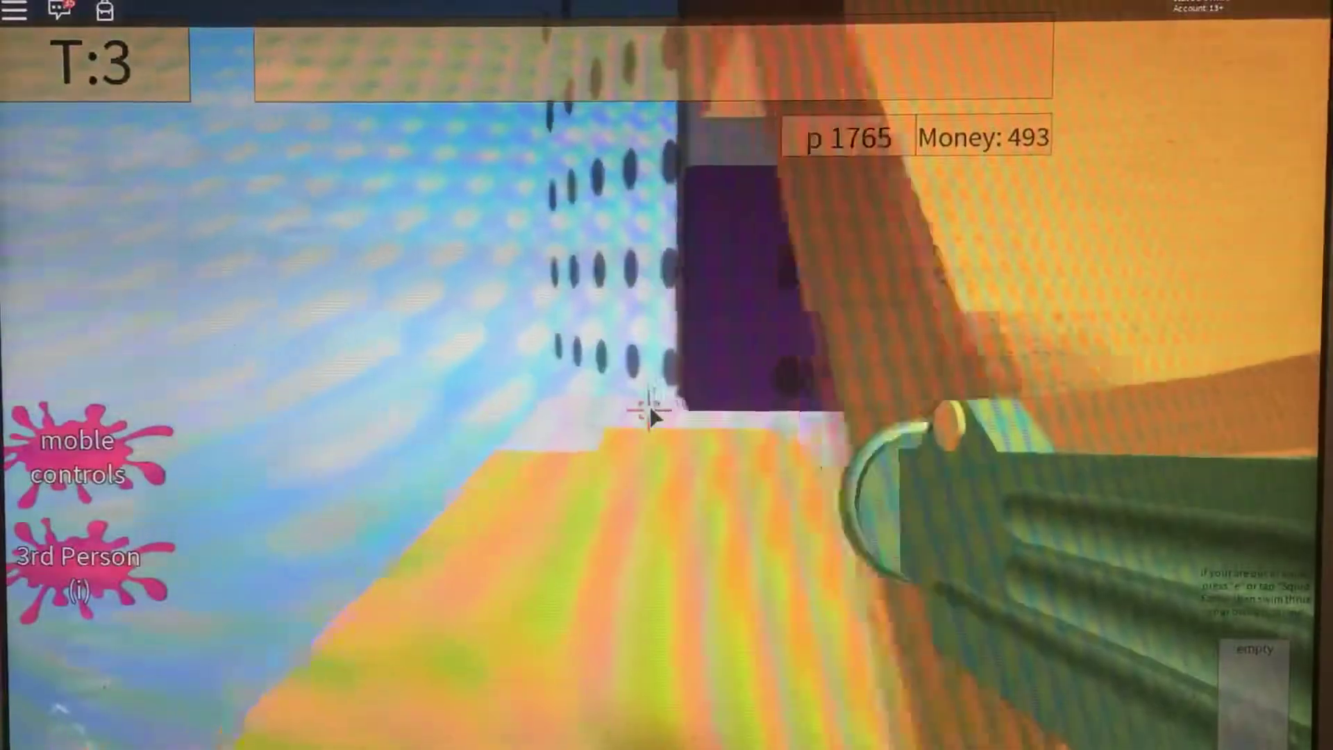
pyautogui.click(649, 411)
pyautogui.click(647, 411)
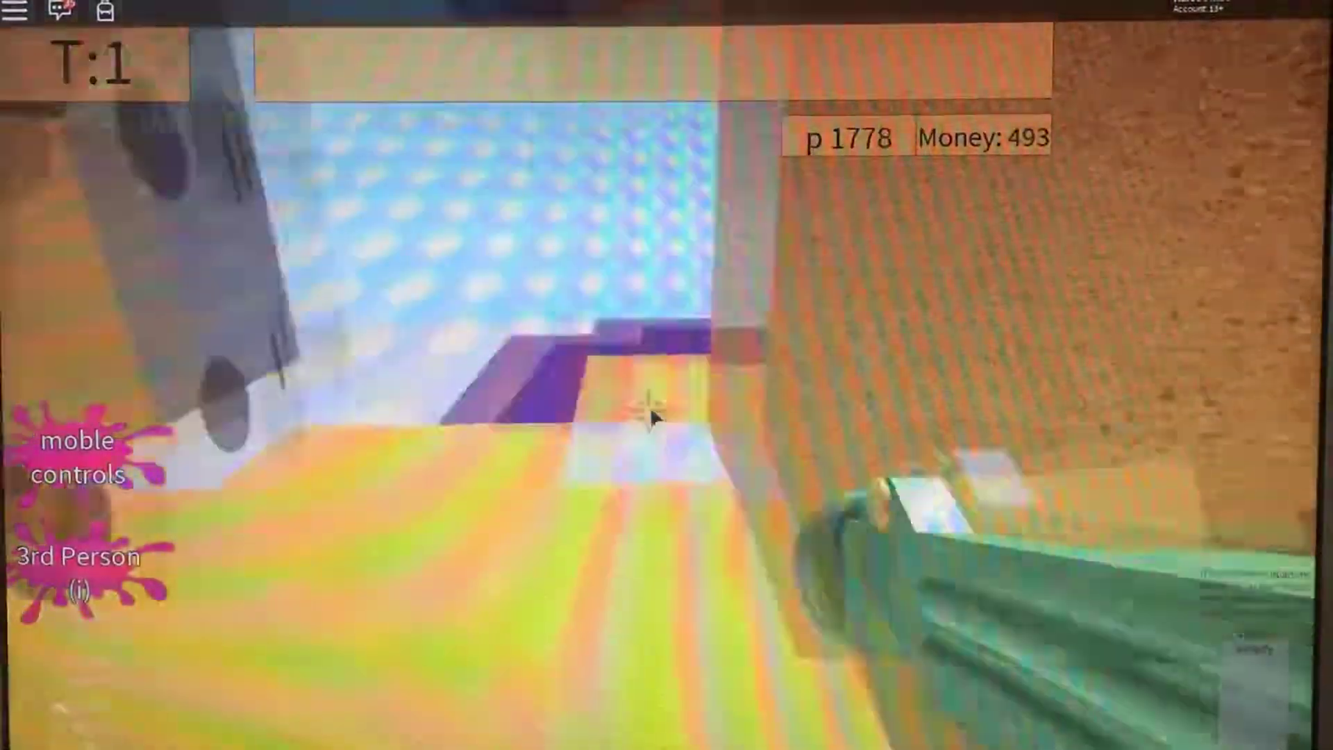